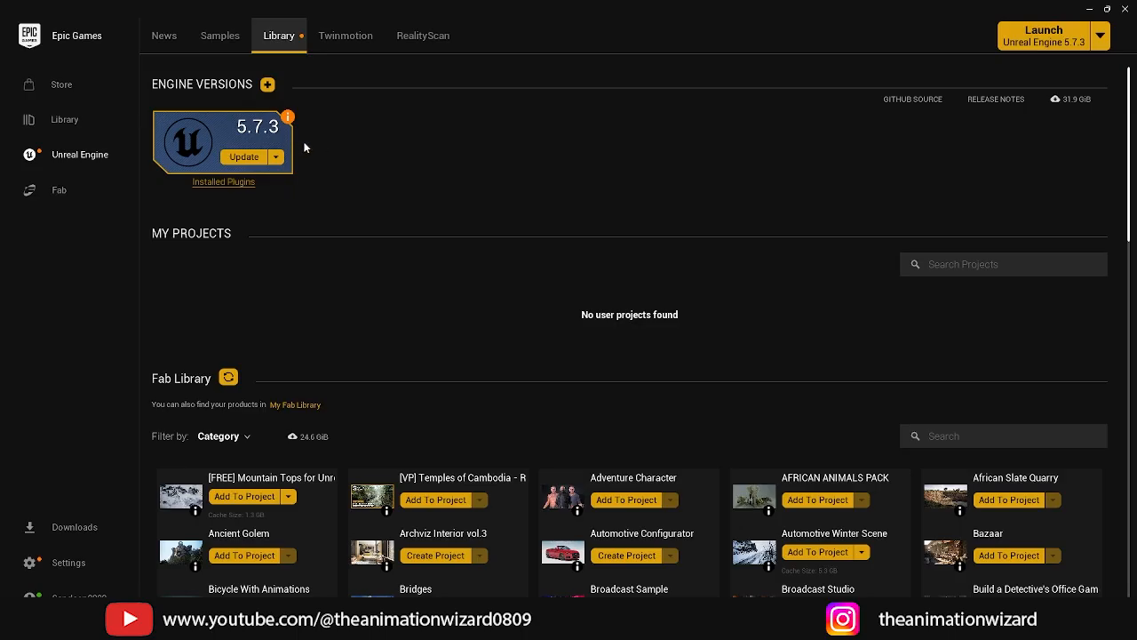
Launch Unreal Engine 5.7.3 from the Epic Games library.
mouse_move(291, 124)
click(1042, 40)
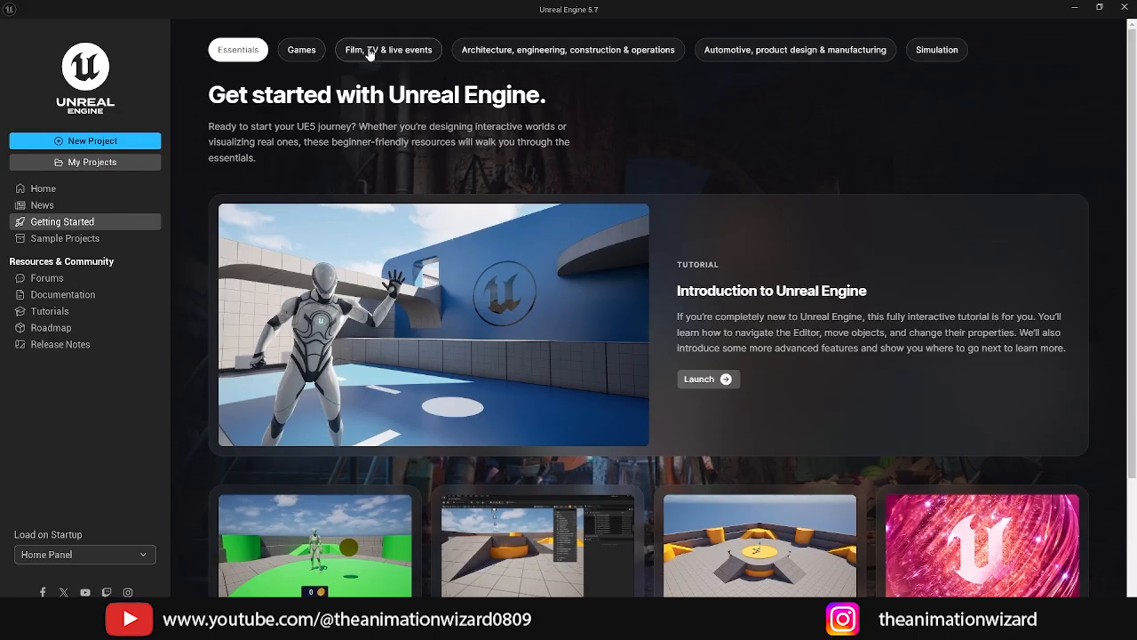
Look through the Games and Film, TV & live events resources, sample projects, news and community forum, closing the forum page at the end.
click(308, 53)
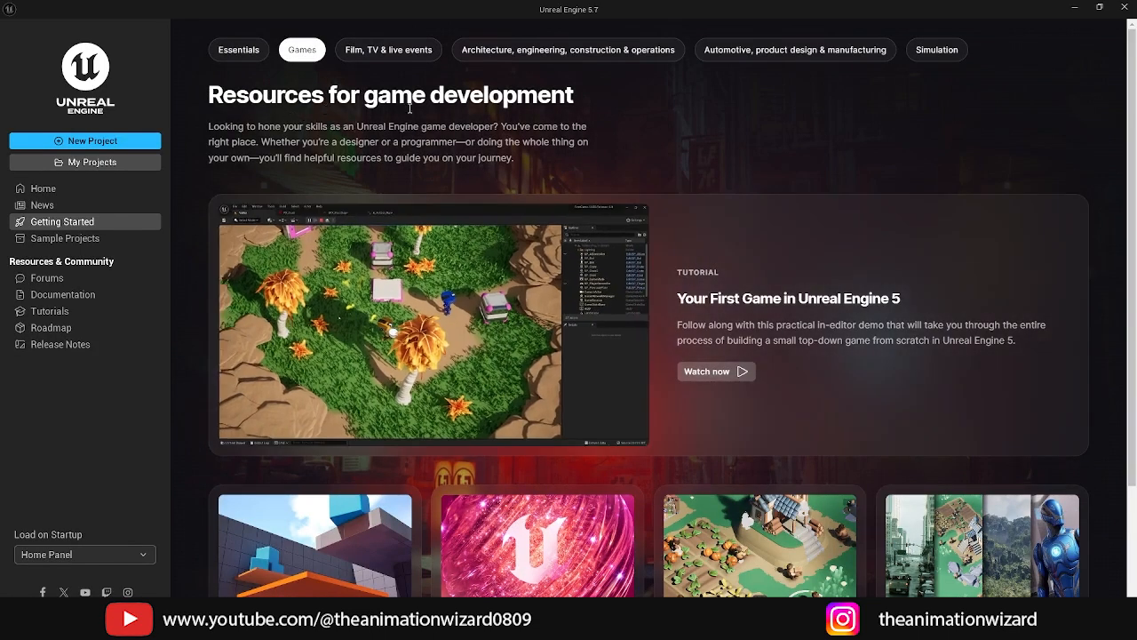
click(399, 57)
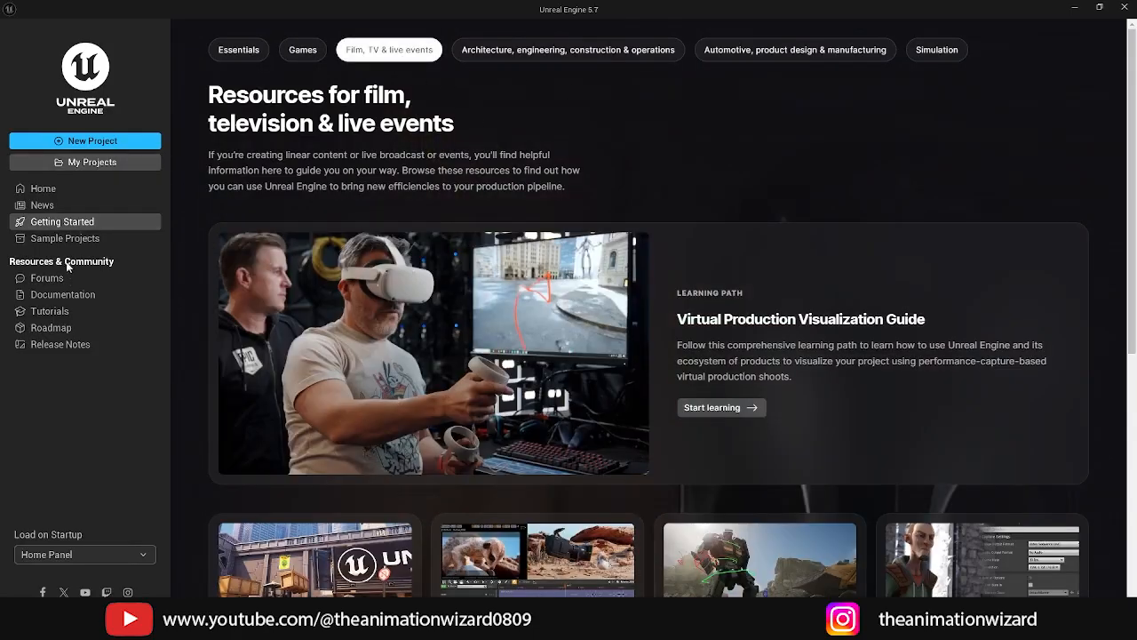
click(63, 241)
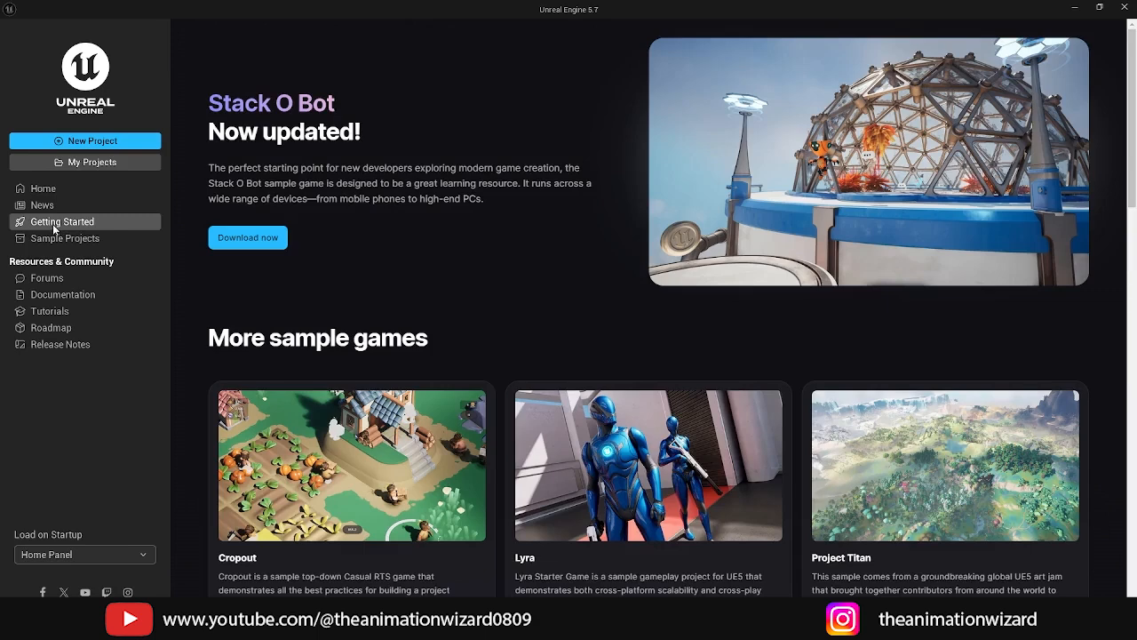
click(57, 224)
scroll(497, 336, down, 1)
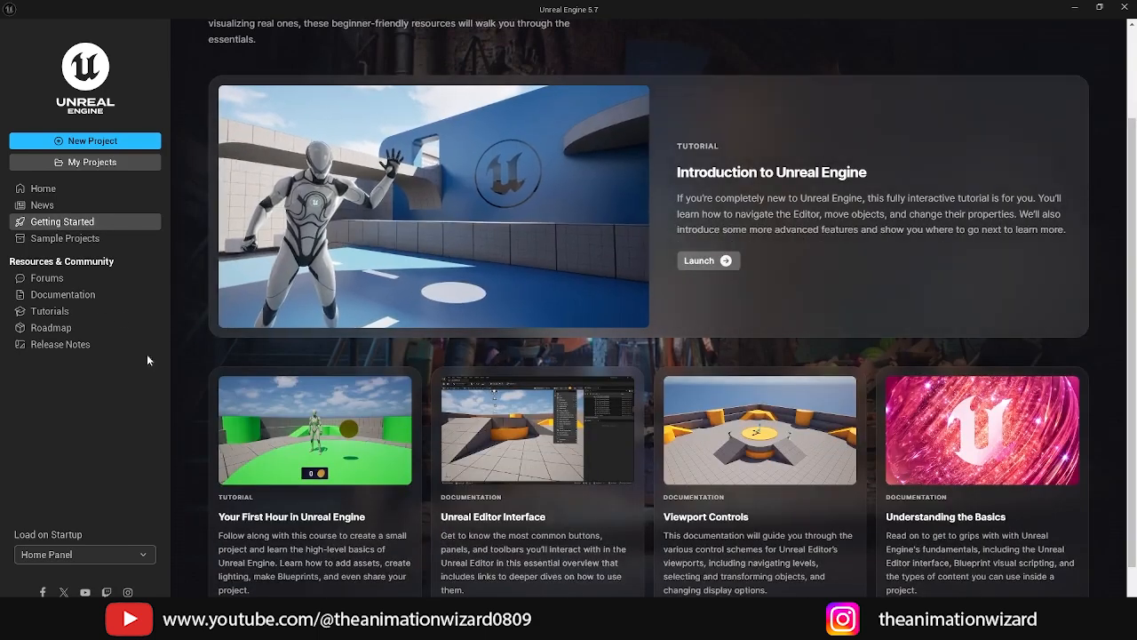
click(49, 208)
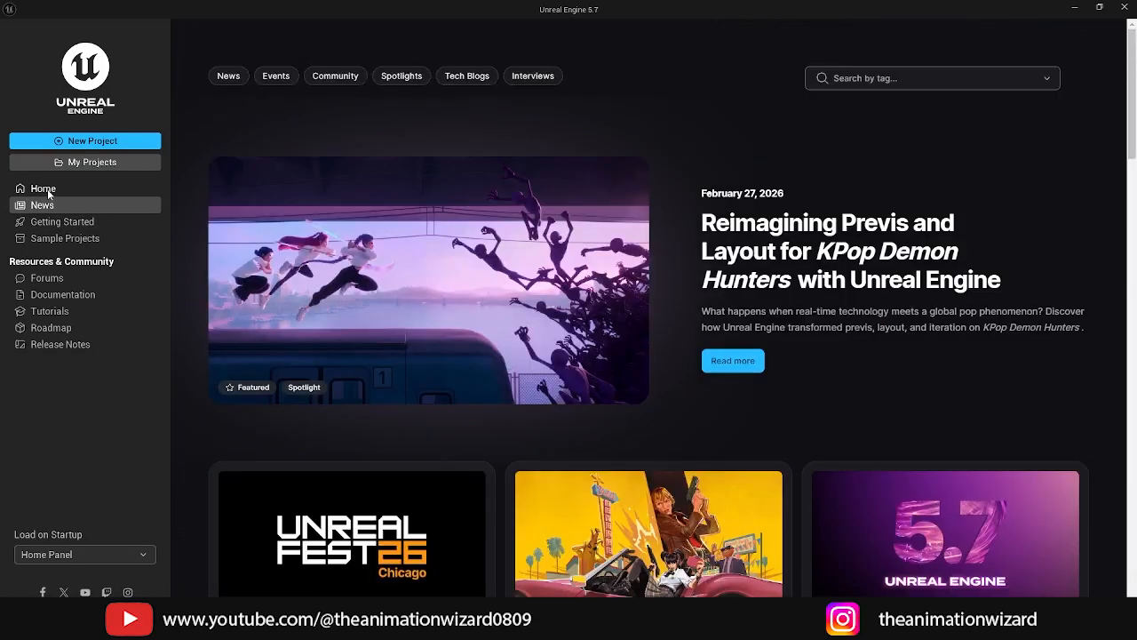
click(55, 280)
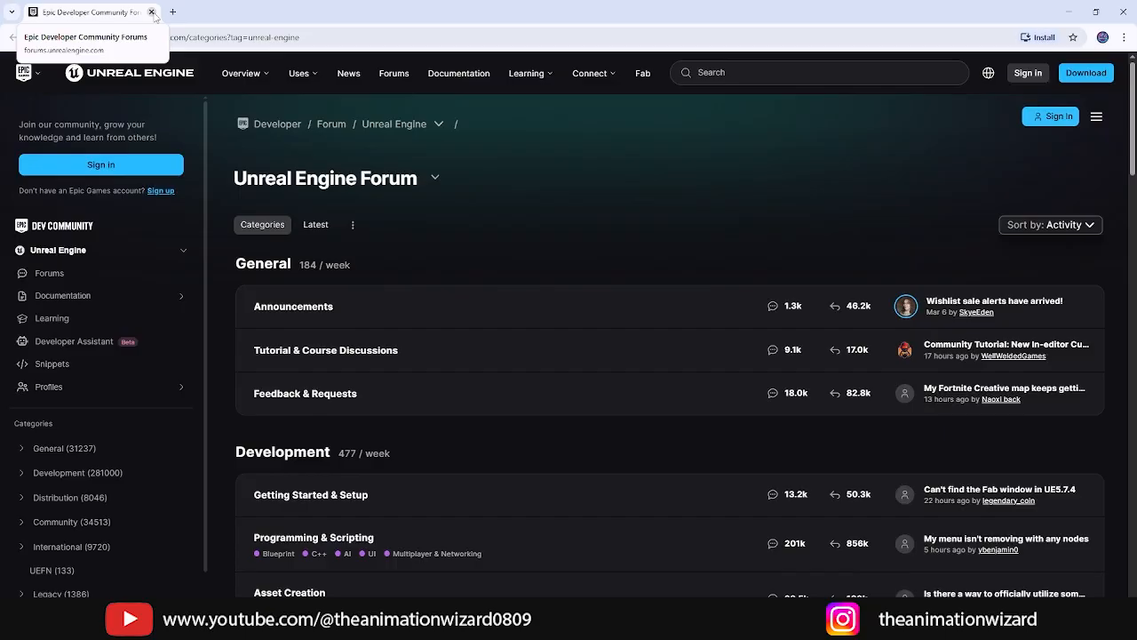
click(151, 12)
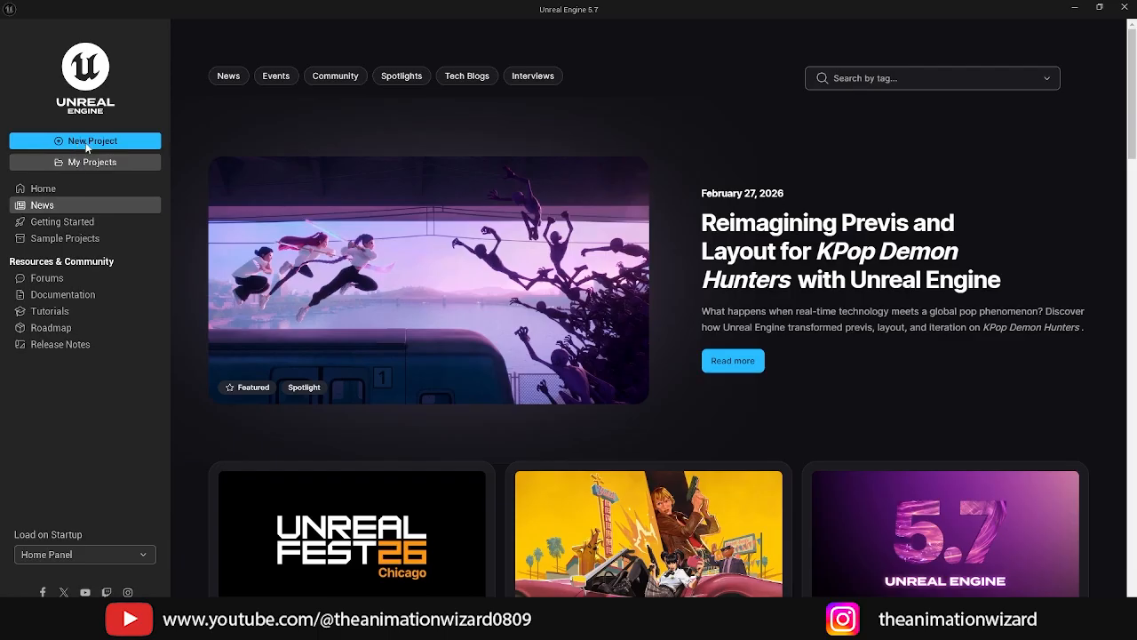
Start a new project and browse the Film / Video & Live Events templates, ending on the Games category.
click(87, 142)
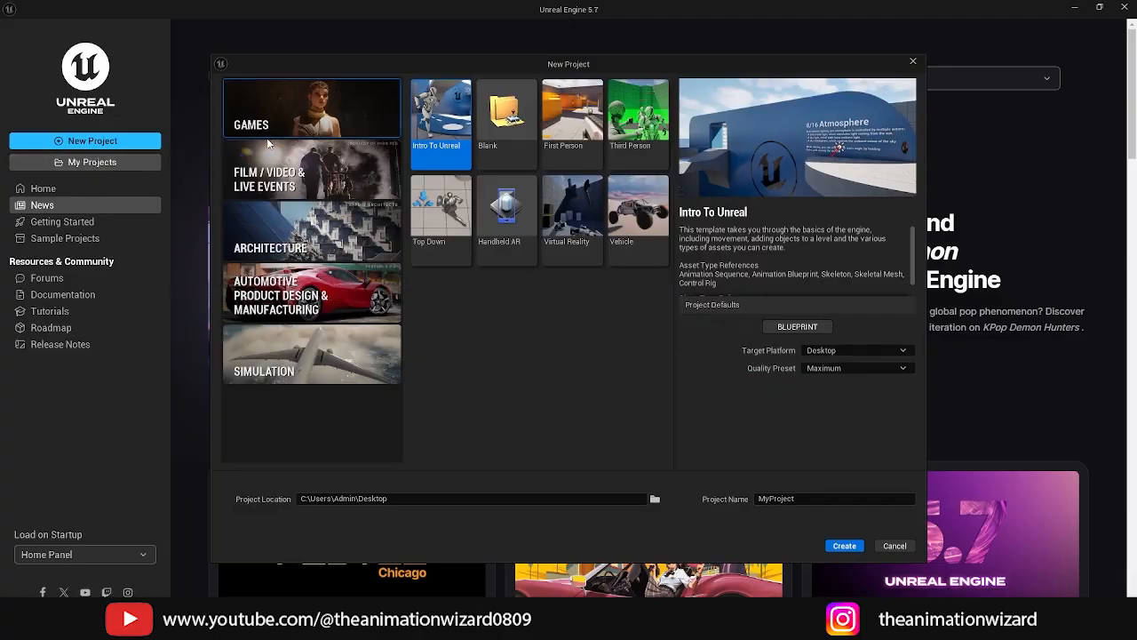
drag(350, 64, 380, 68)
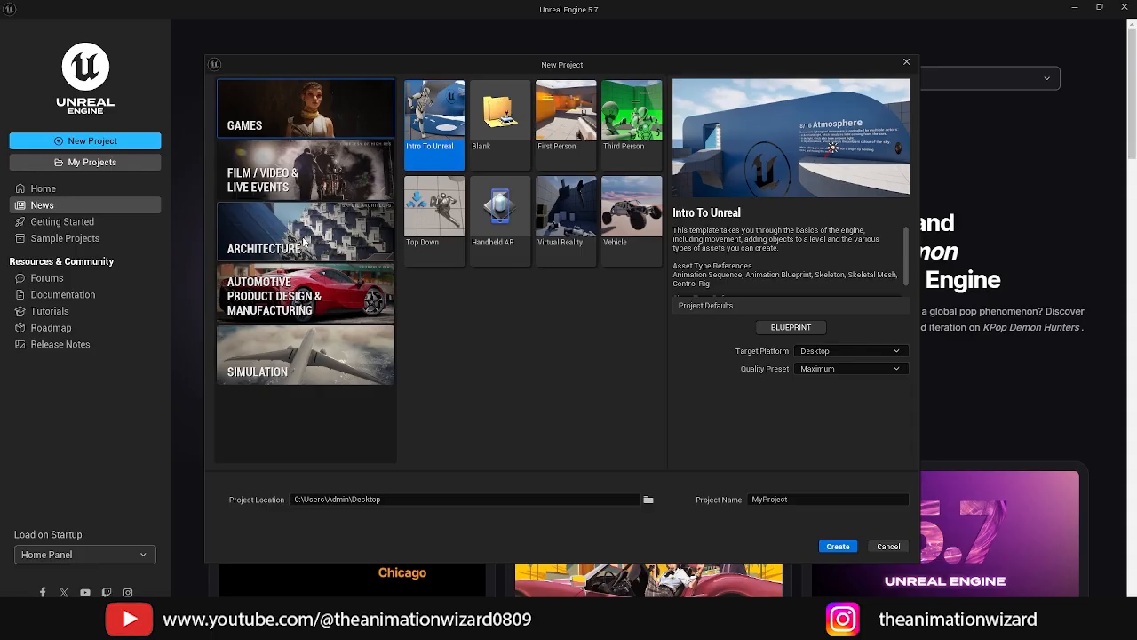
mouse_move(423, 60)
mouse_down()
mouse_move(497, 149)
mouse_move(403, 50)
mouse_move(414, 57)
mouse_up()
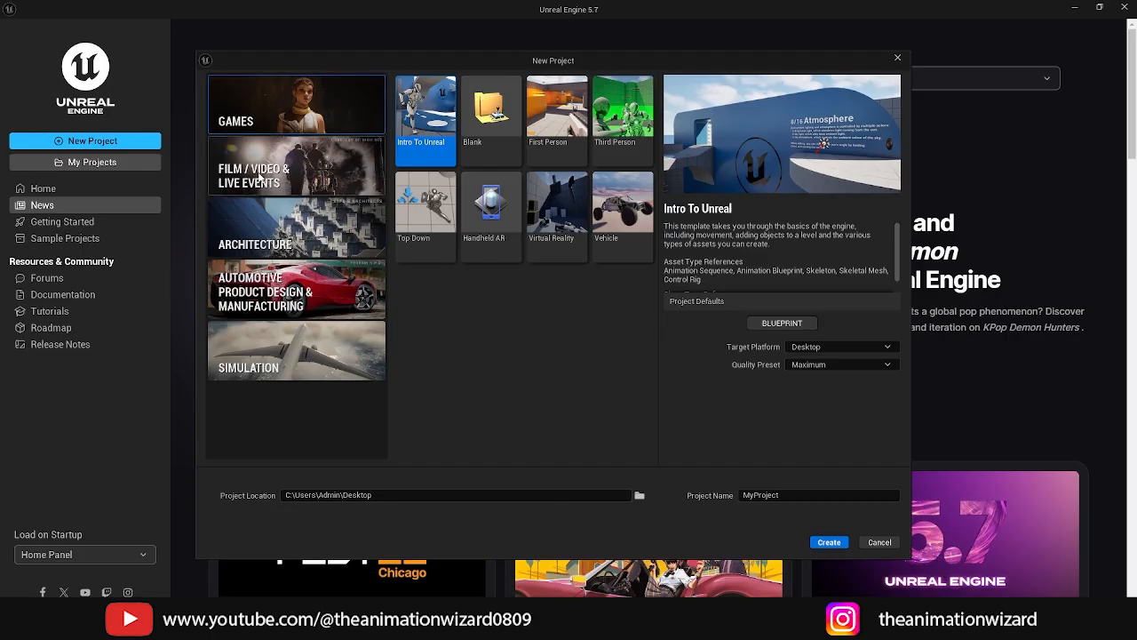
click(259, 178)
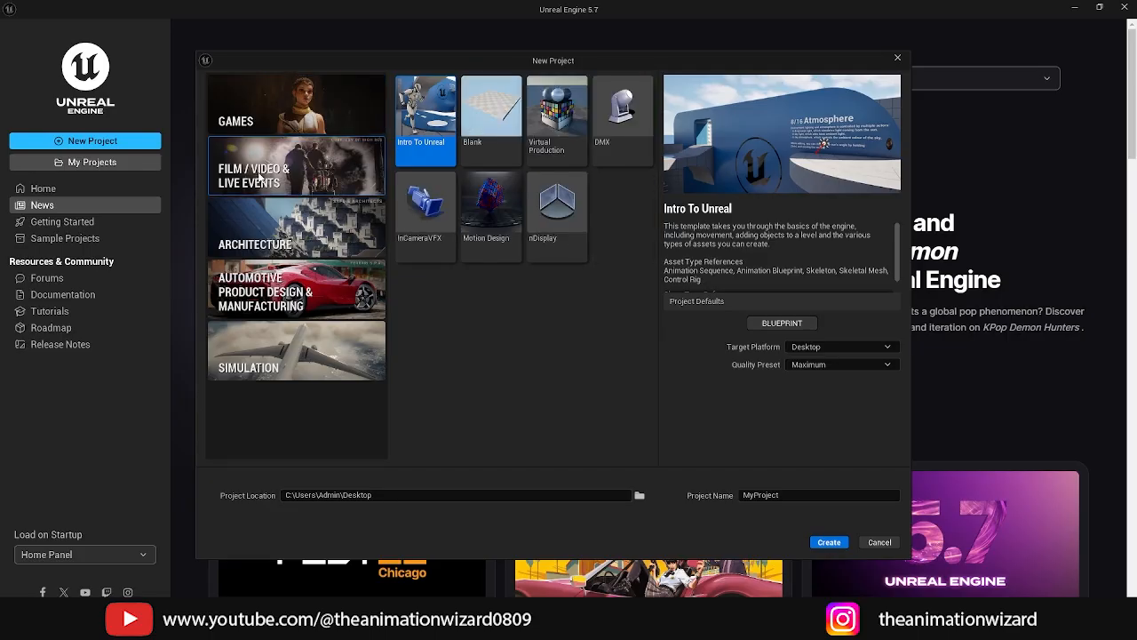
click(284, 120)
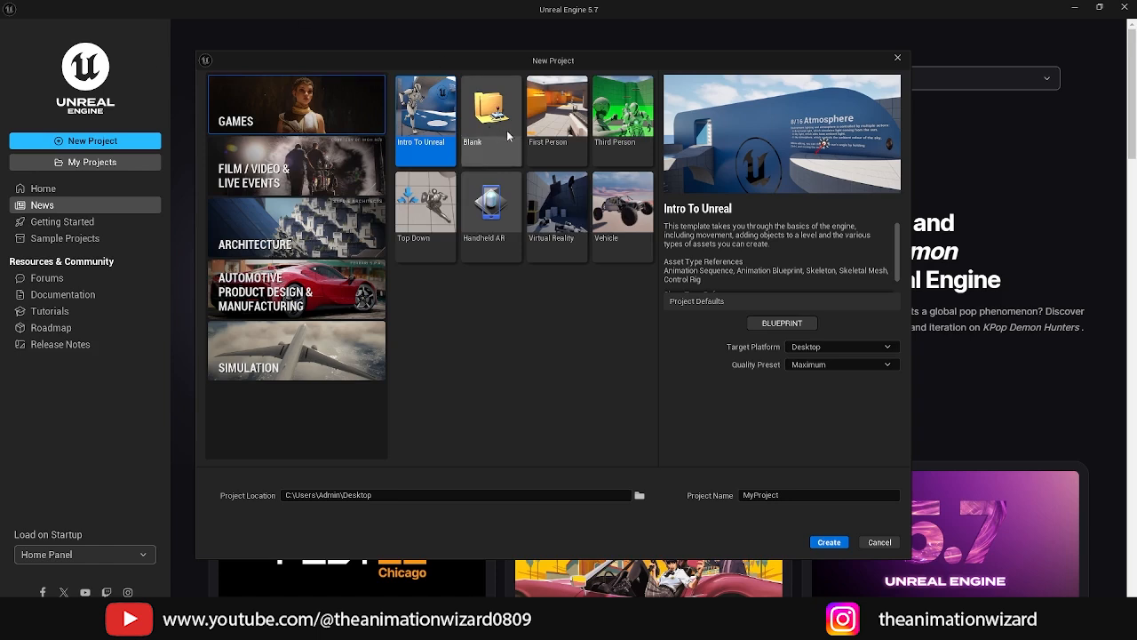
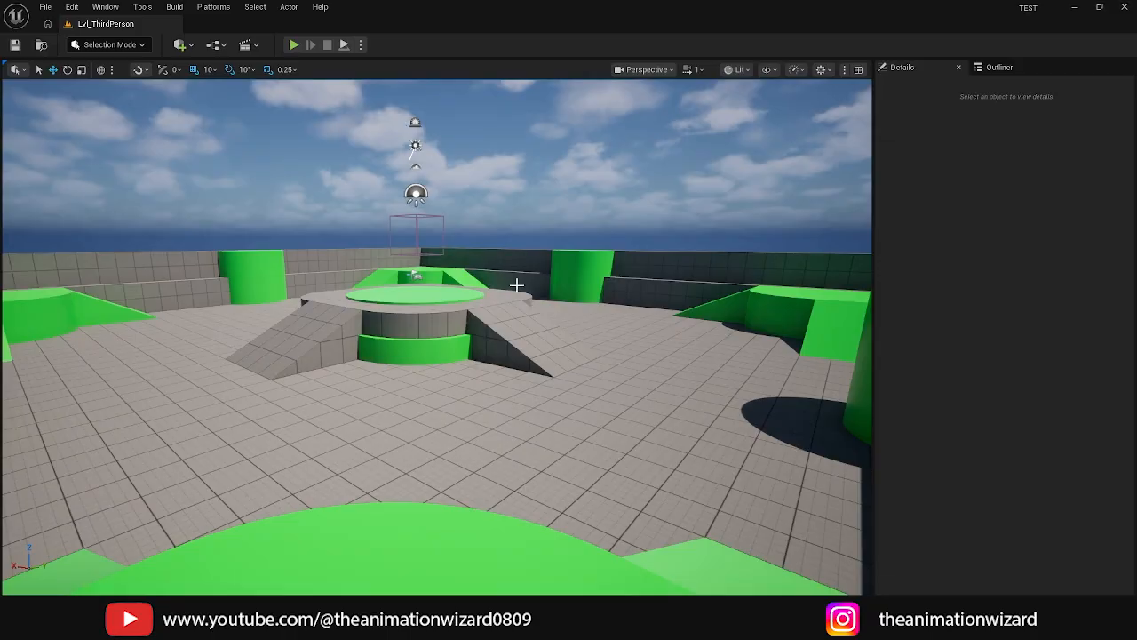
alt+drag(497, 290, 387, 269)
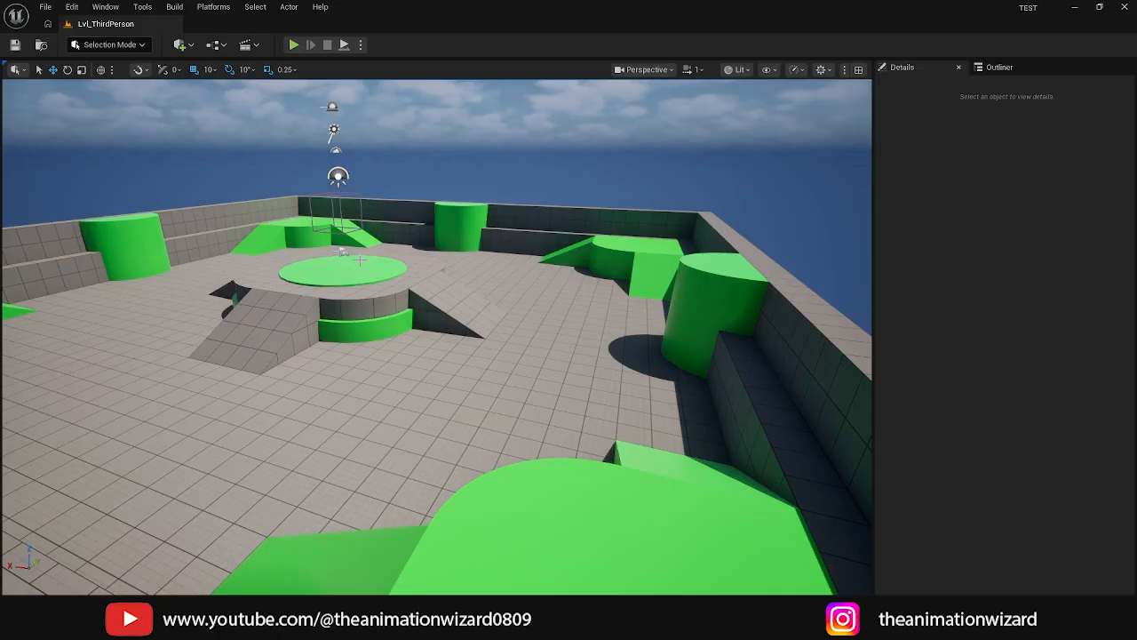
click(46, 8)
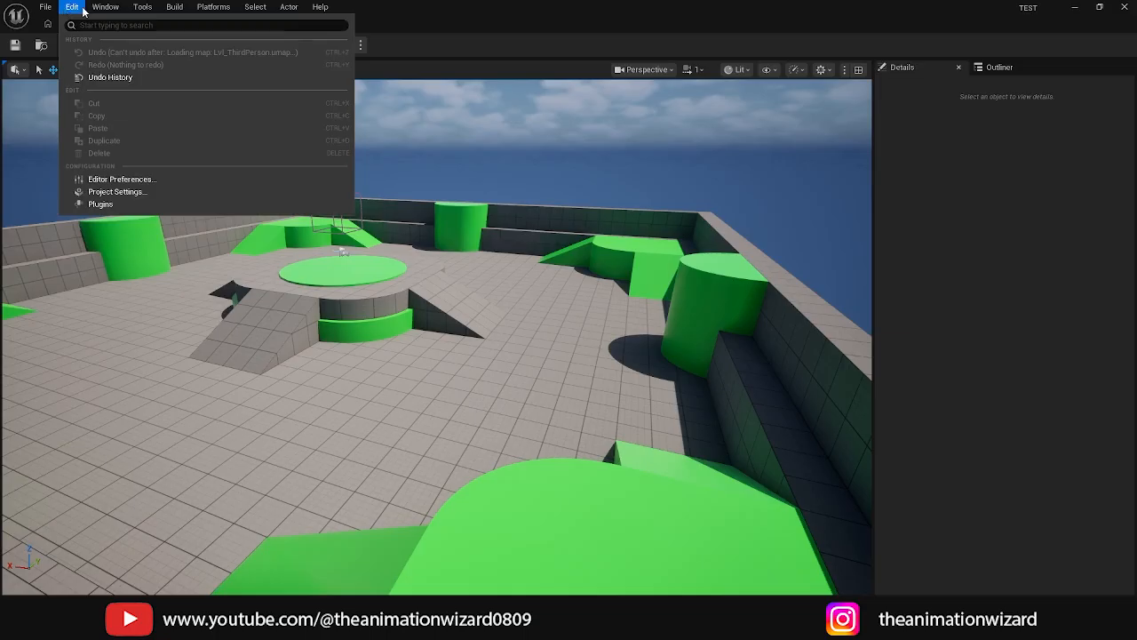
mouse_move(95, 9)
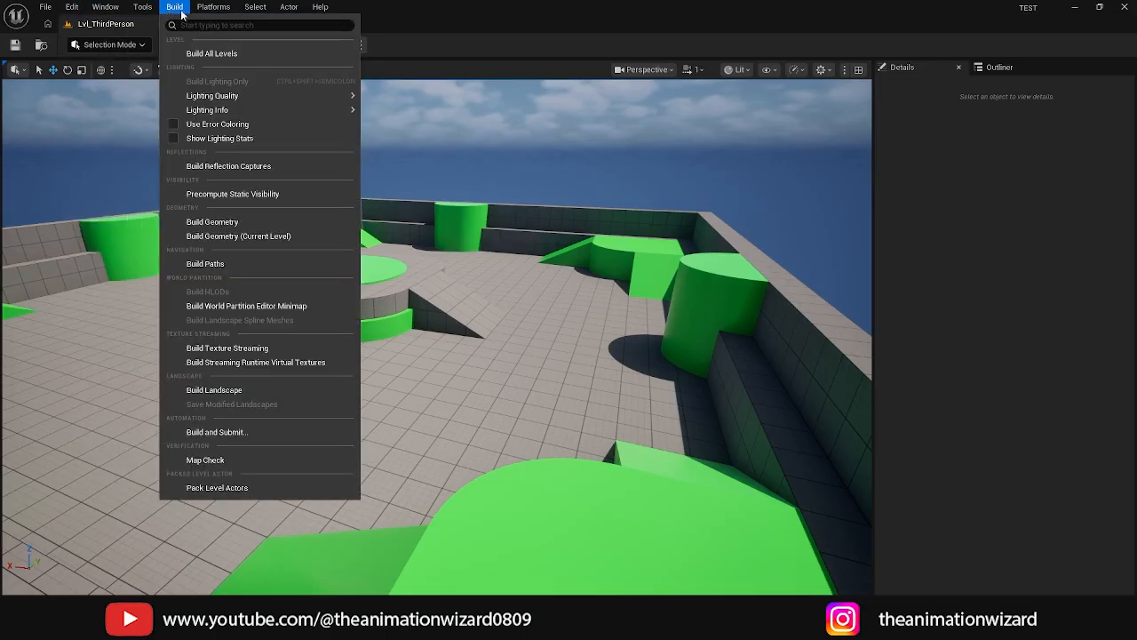
mouse_move(204, 11)
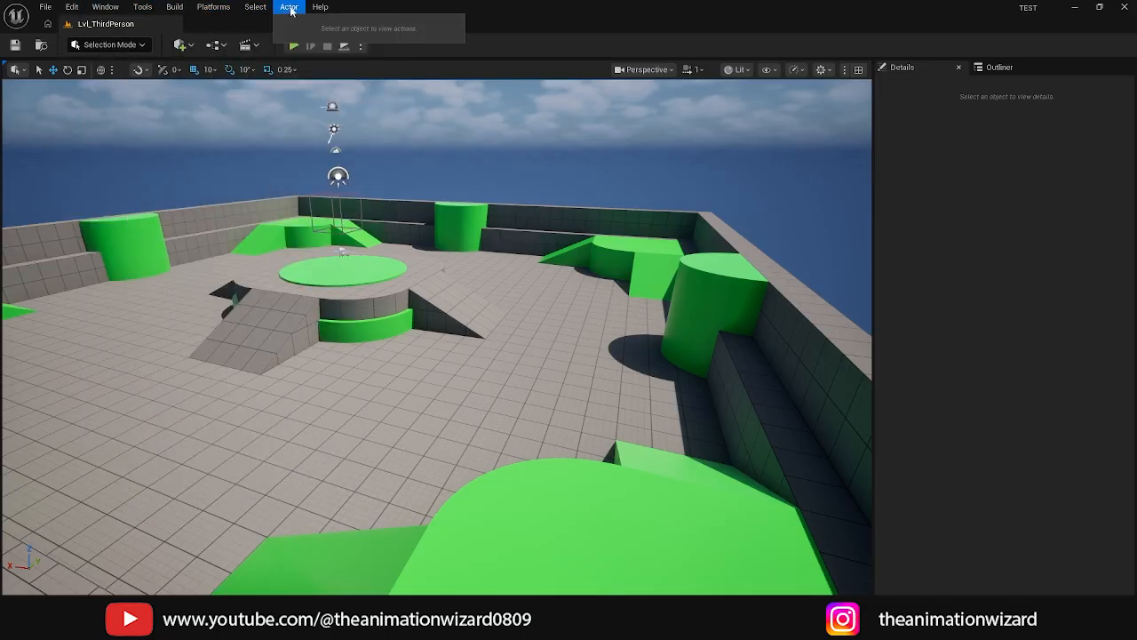
mouse_move(314, 8)
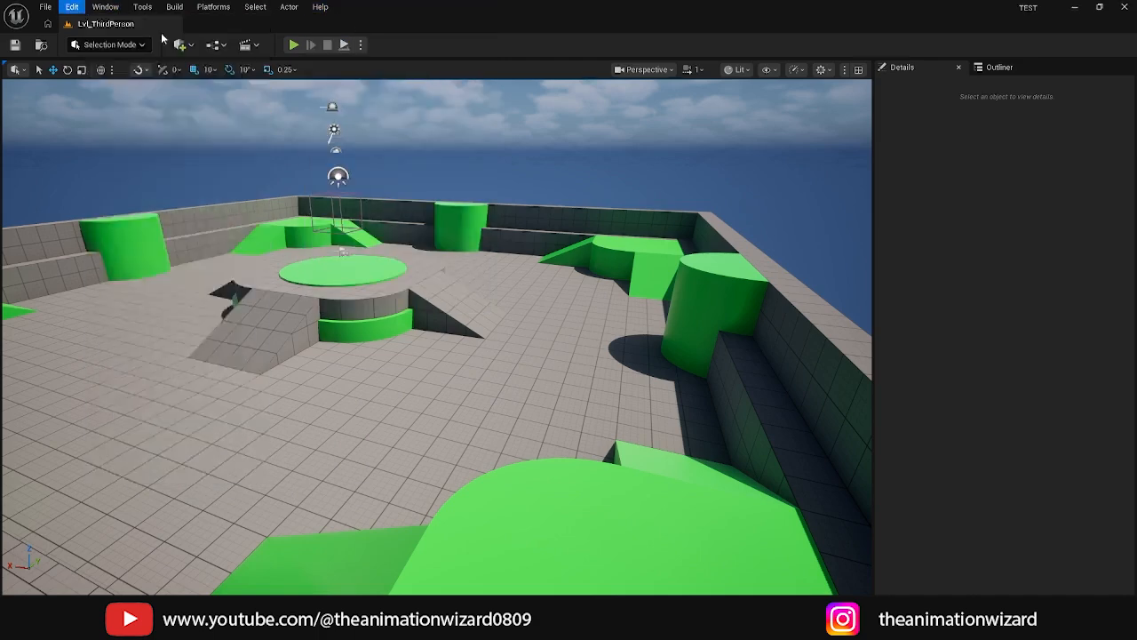
mouse_move(130, 13)
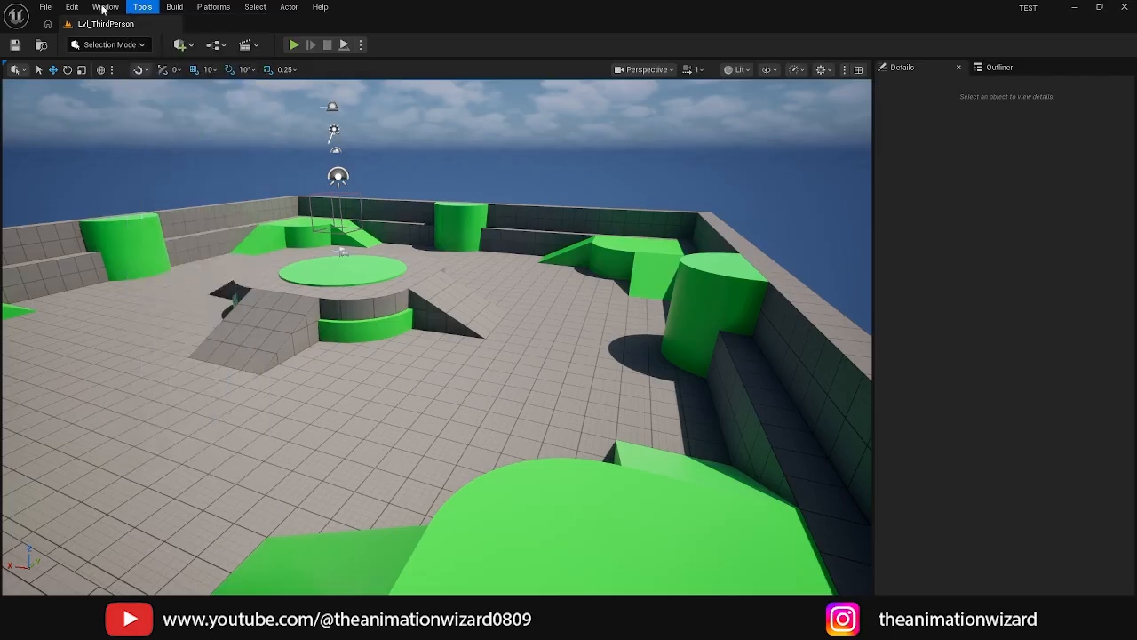
Open the Plugins manager, look through the list of all plugins, and close it again.
mouse_move(47, 12)
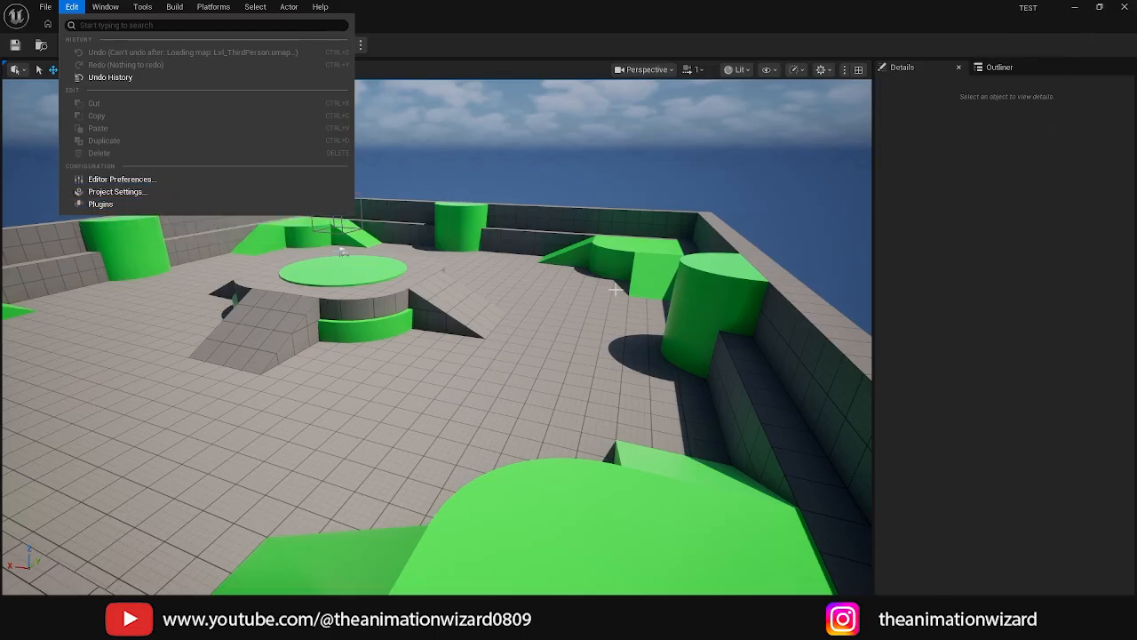
click(139, 211)
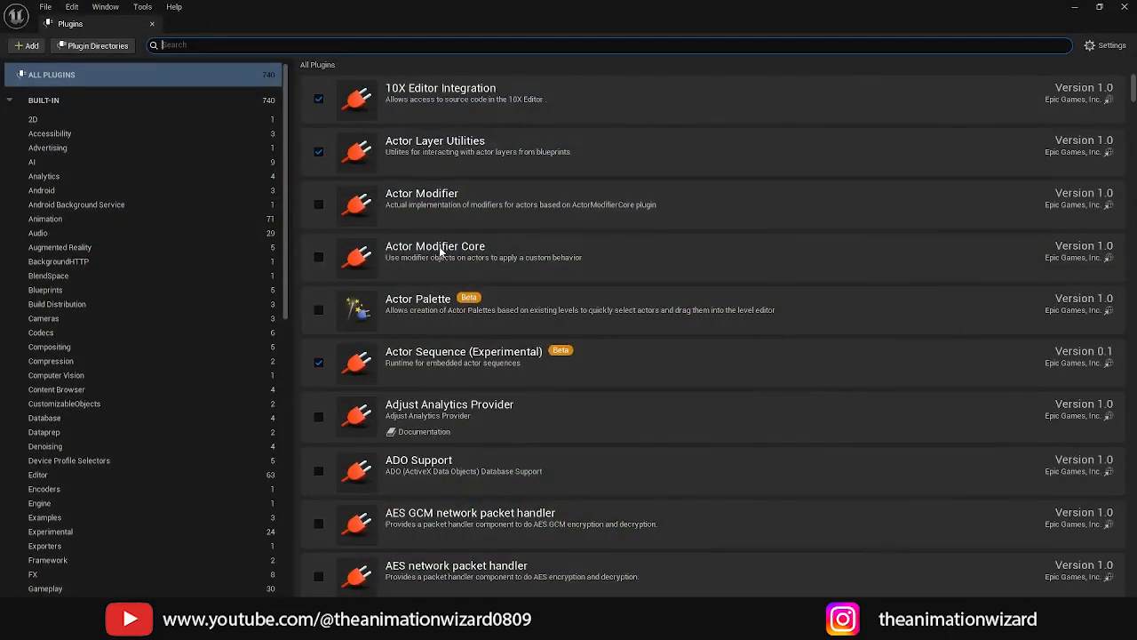
scroll(437, 253, down, 3)
scroll(435, 249, down, 2)
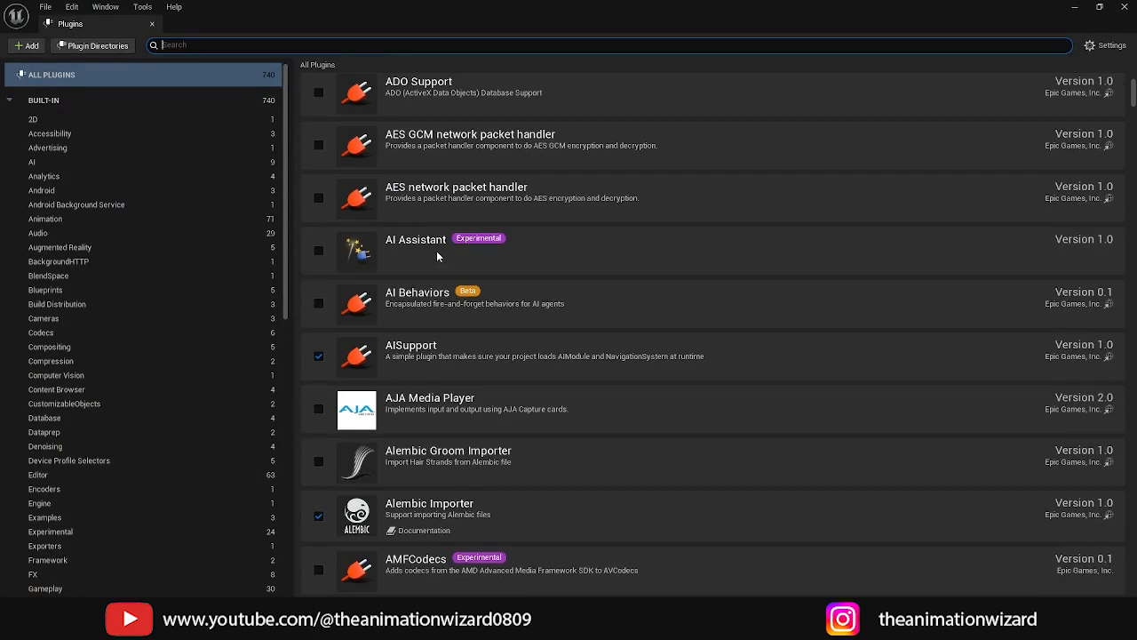
scroll(439, 266, down, 2)
scroll(437, 258, up, 6)
scroll(451, 279, up, 3)
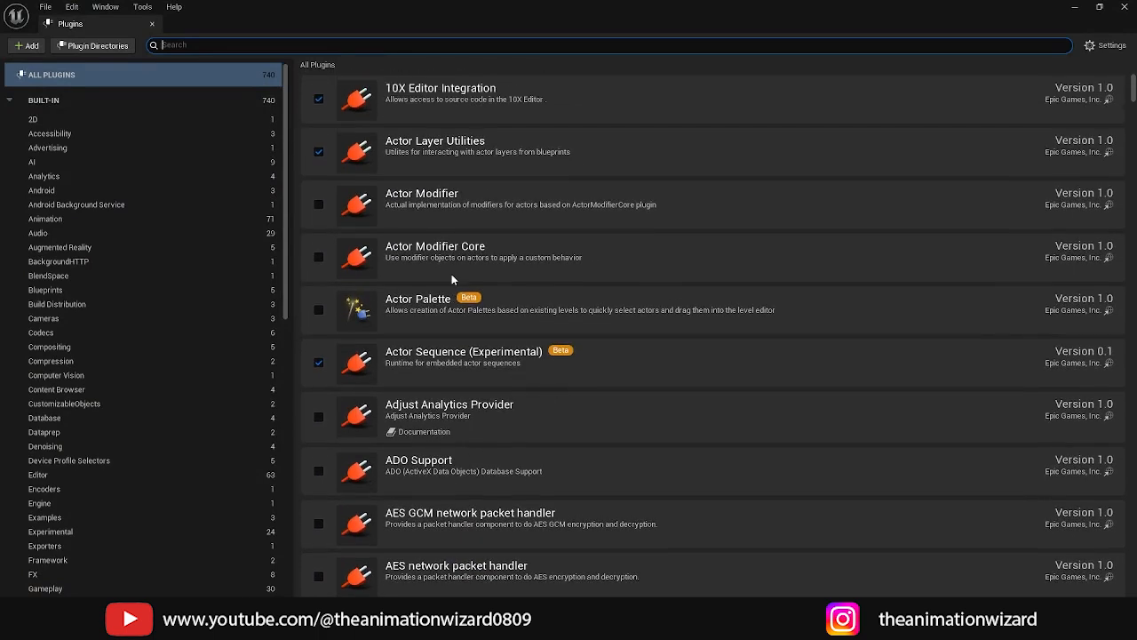
click(152, 24)
click(72, 6)
mouse_move(105, 6)
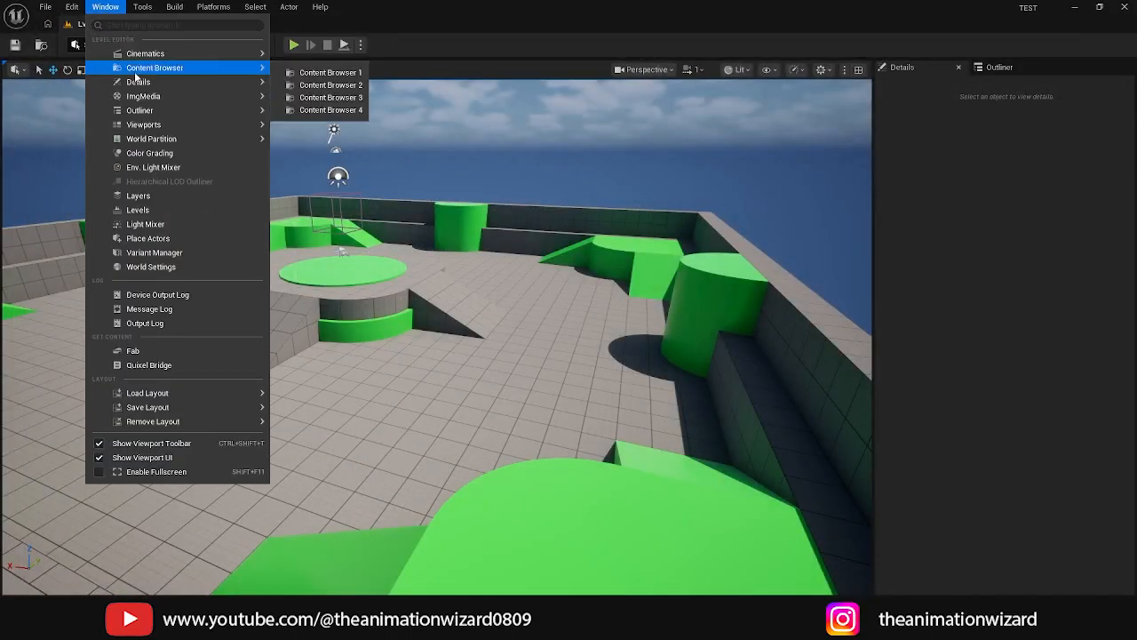
click(923, 113)
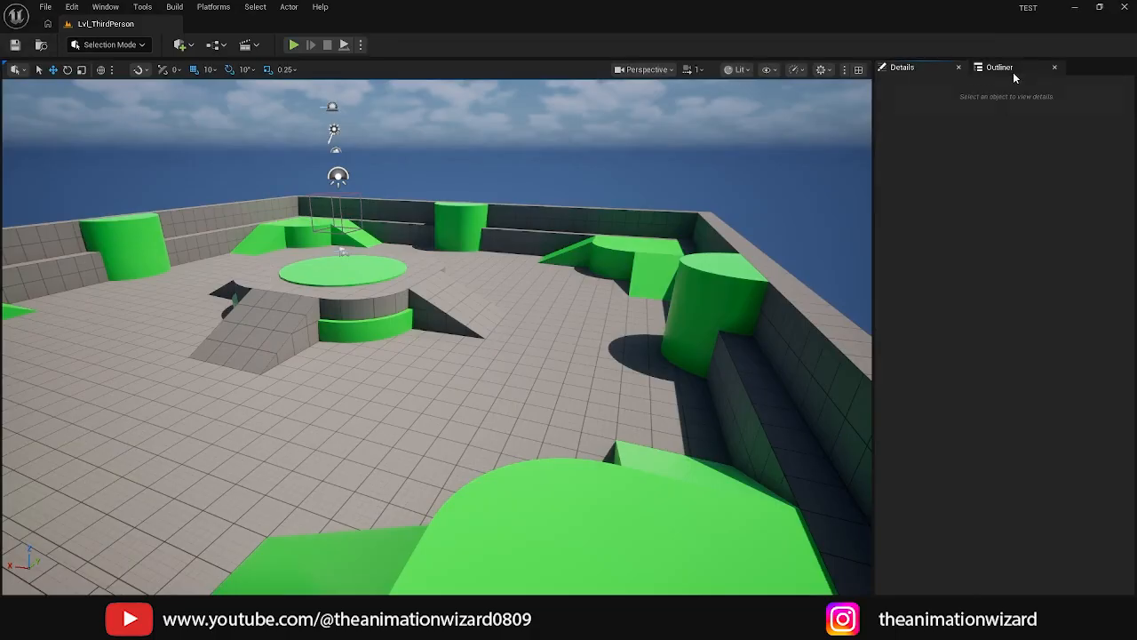
click(106, 7)
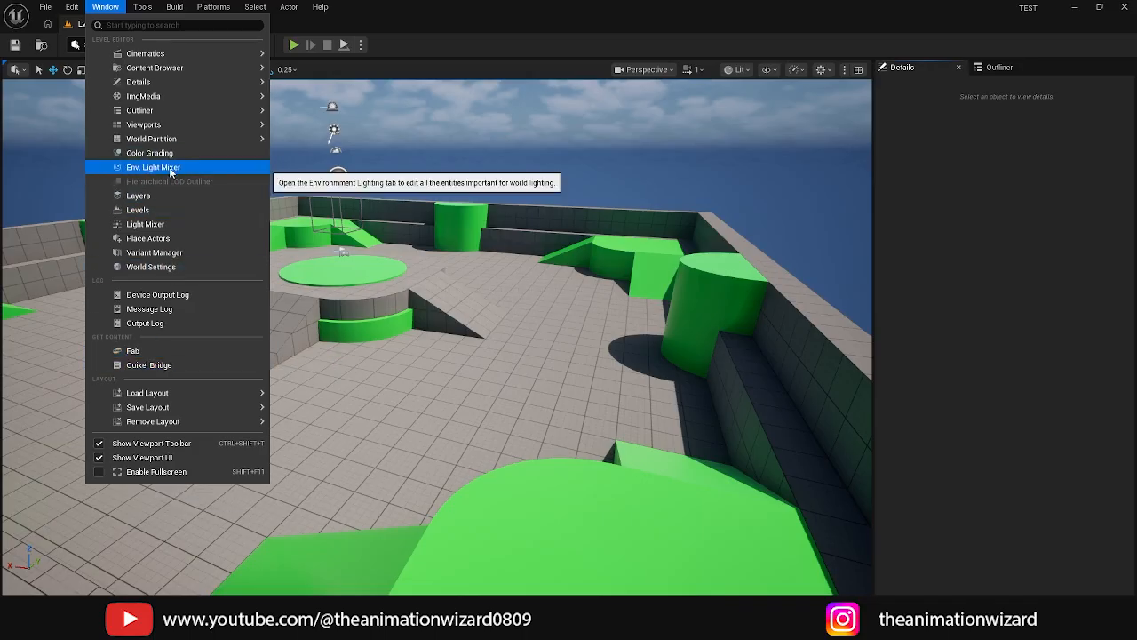
mouse_move(152, 112)
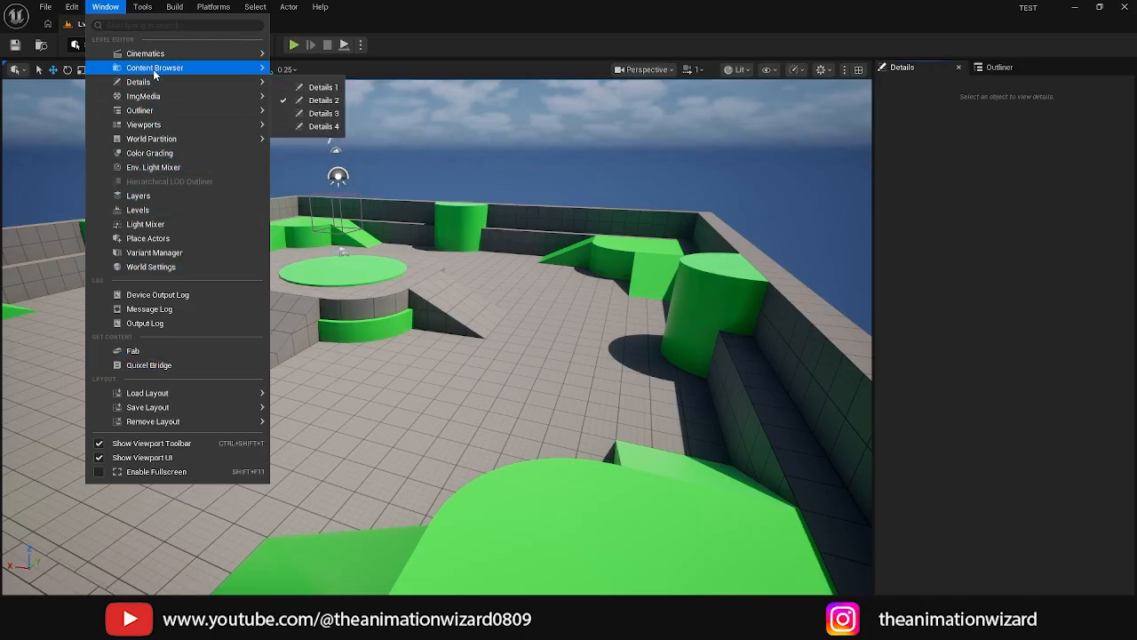
mouse_move(155, 75)
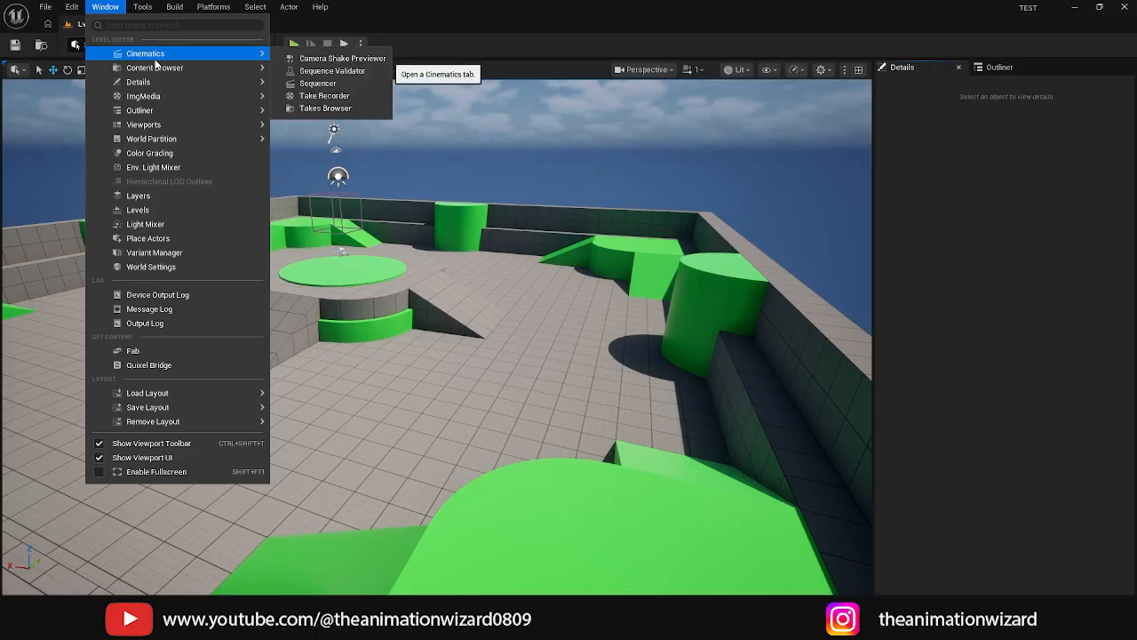
mouse_move(147, 7)
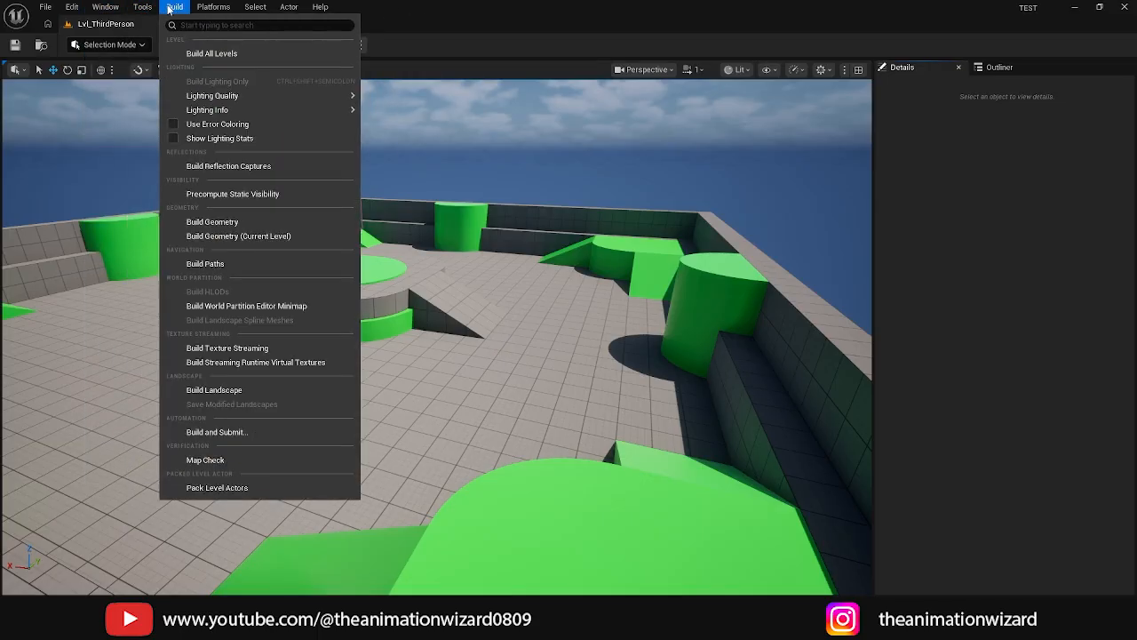
mouse_move(218, 11)
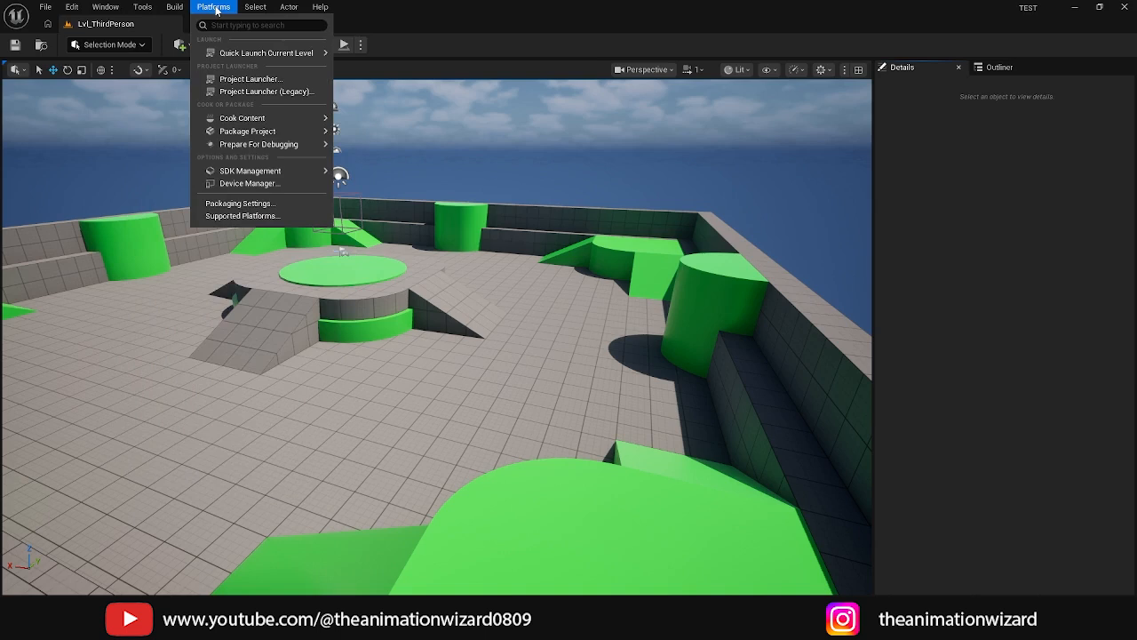
mouse_move(256, 11)
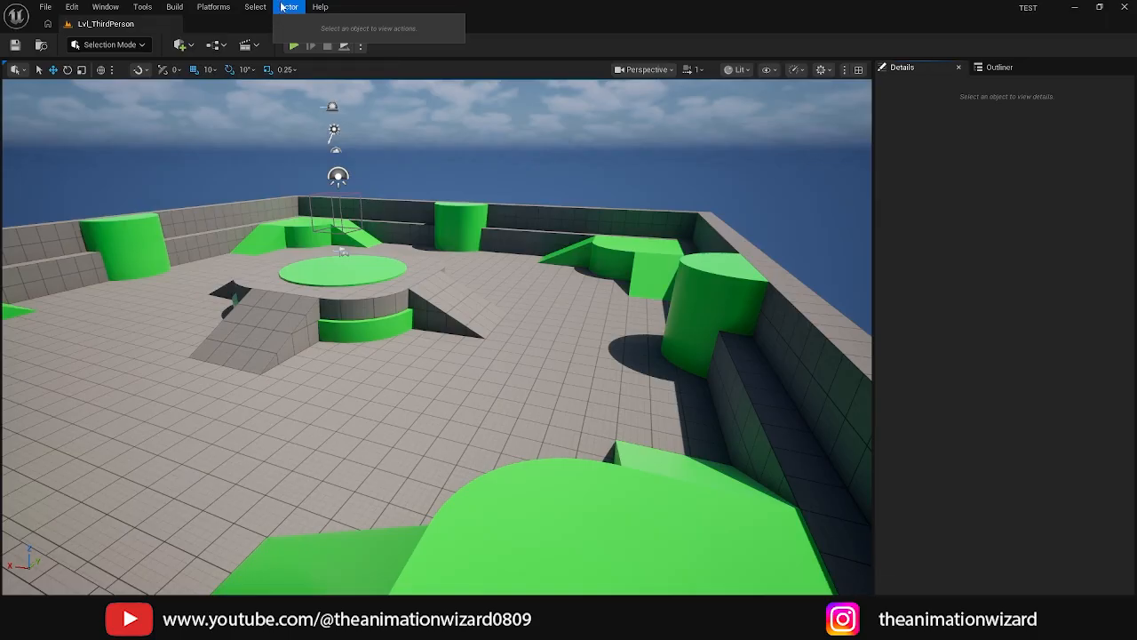
mouse_move(325, 10)
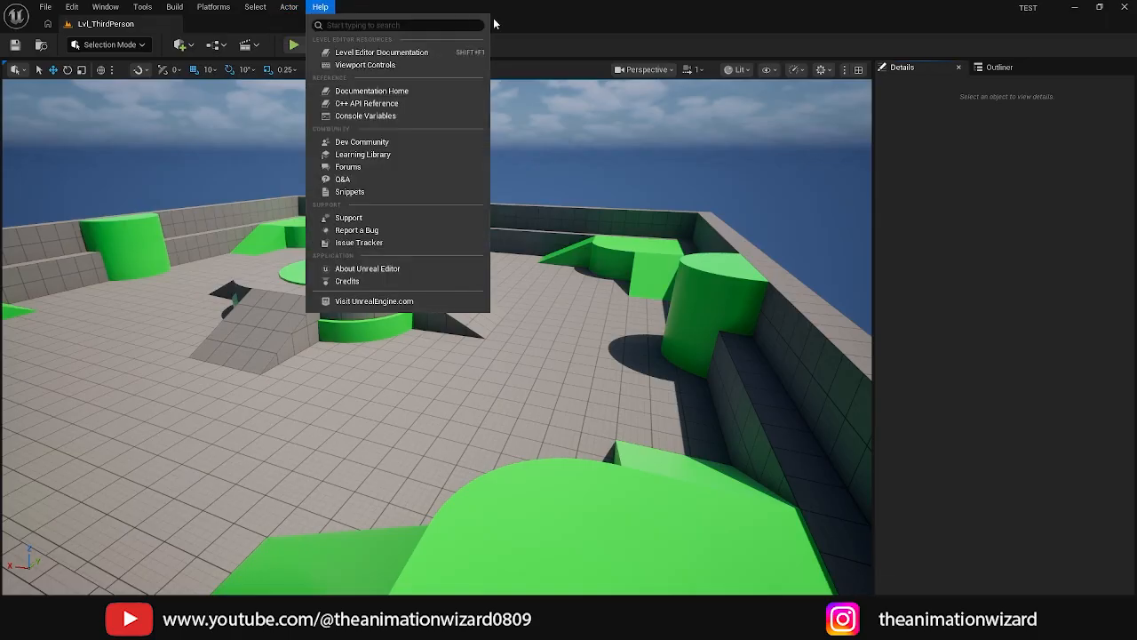
click(552, 24)
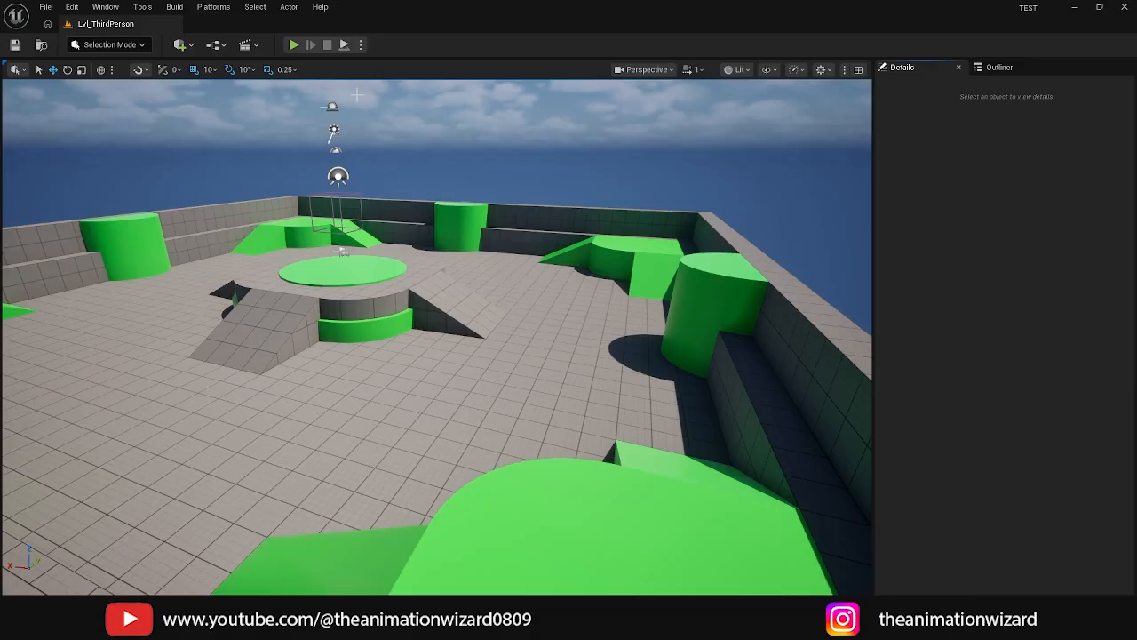
Start a play session of the third-person level in the viewport.
click(294, 46)
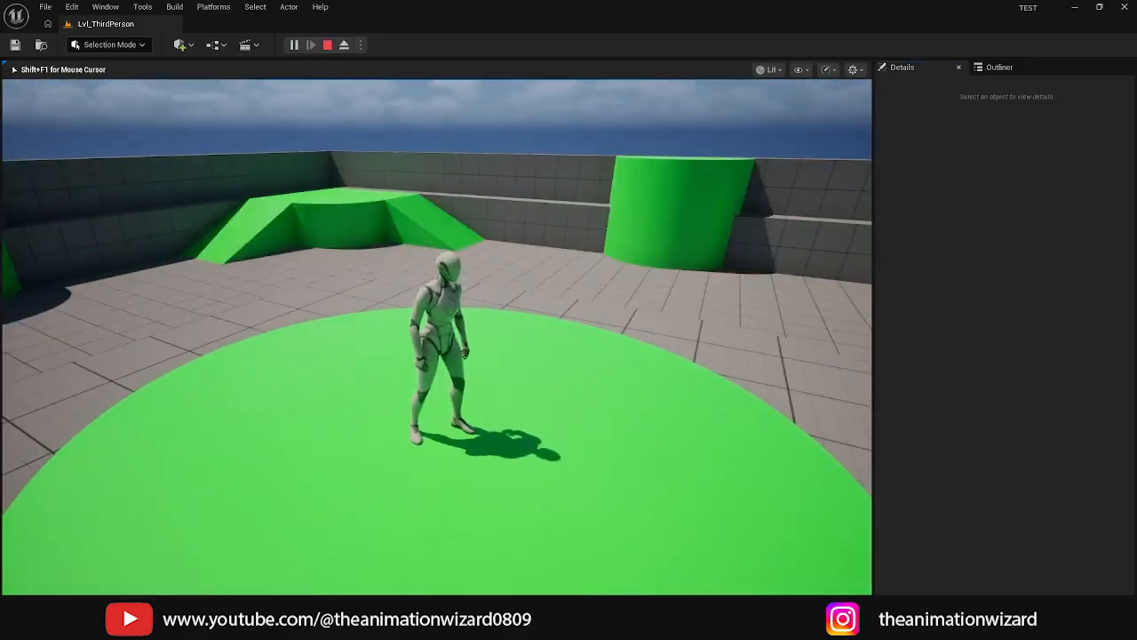
Run and jump the third-person character around the level and back onto the central platform, ending the play session.
key(w)
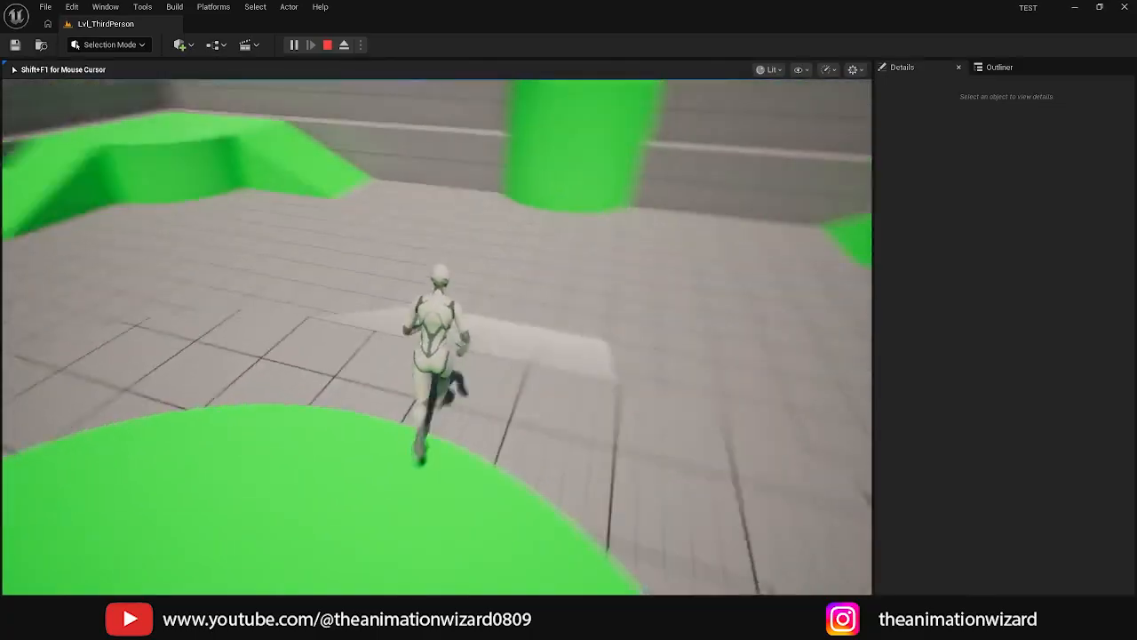
key(space)
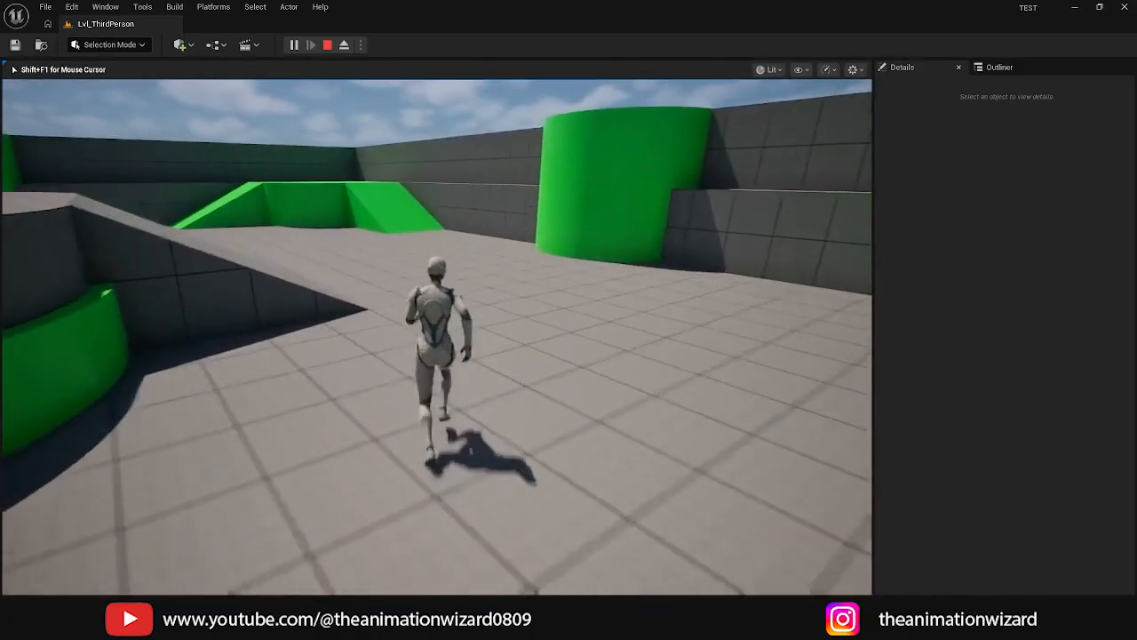
key(space)
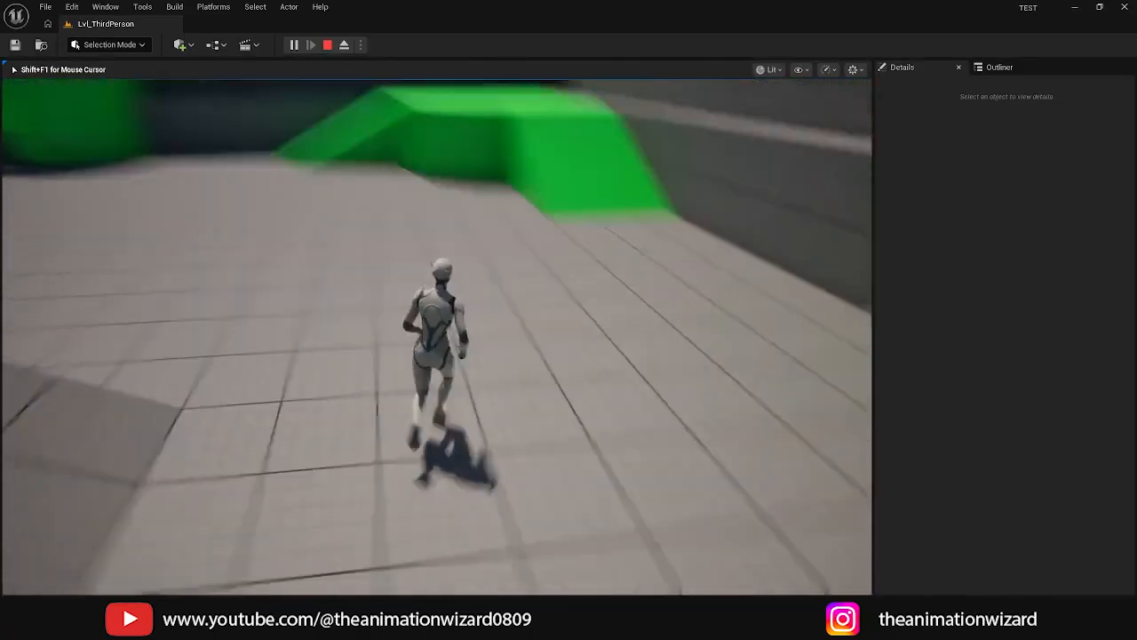
key(s)
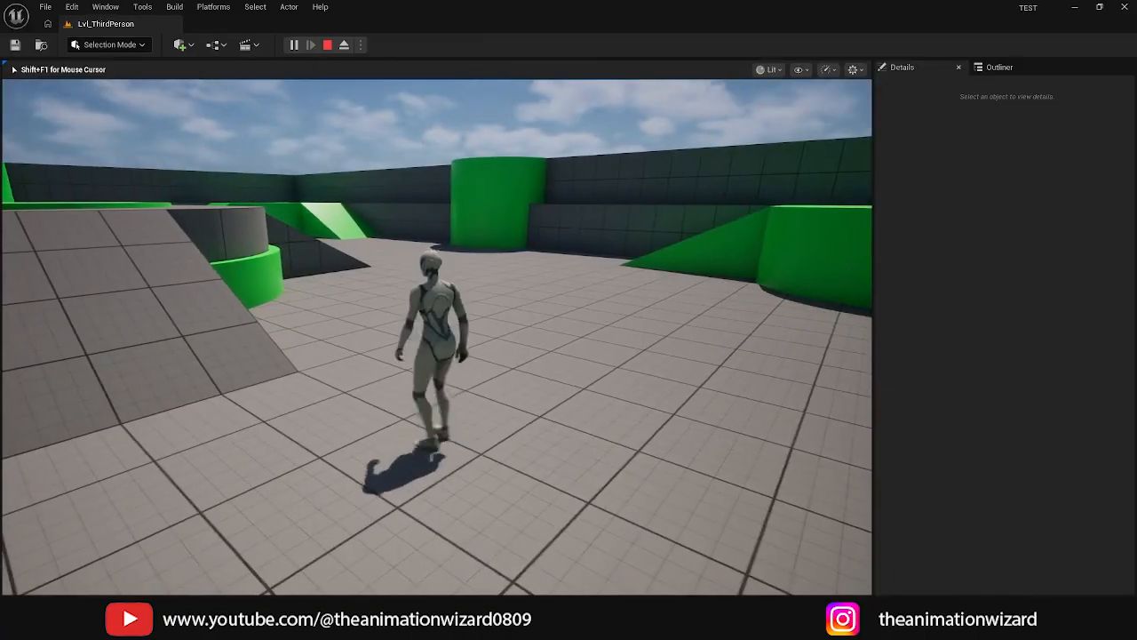
key(space)
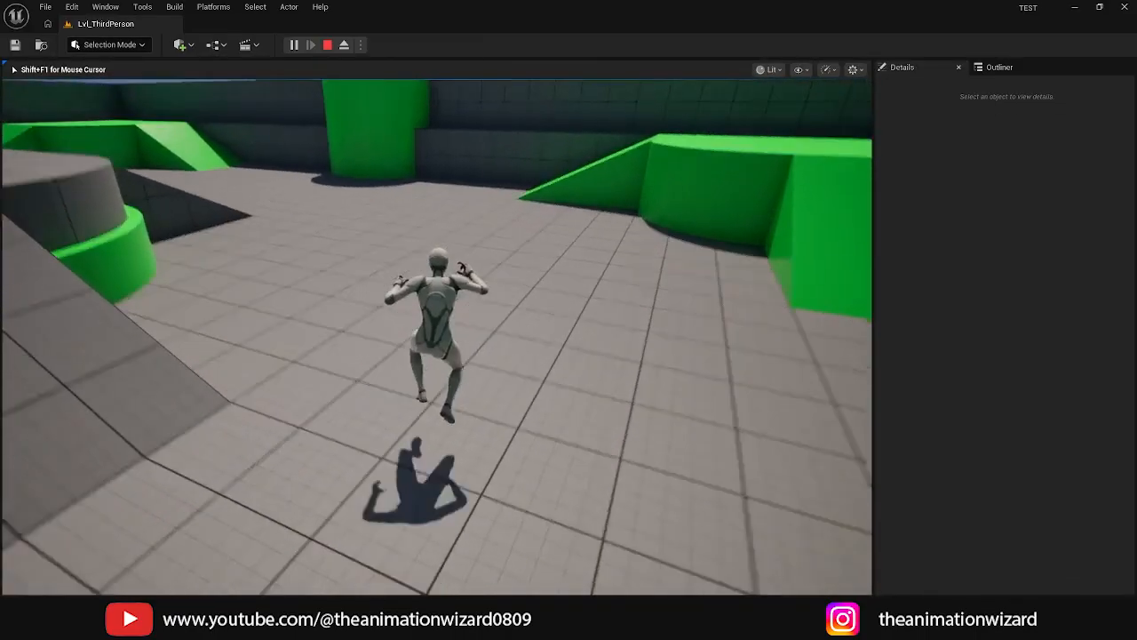
key(w)
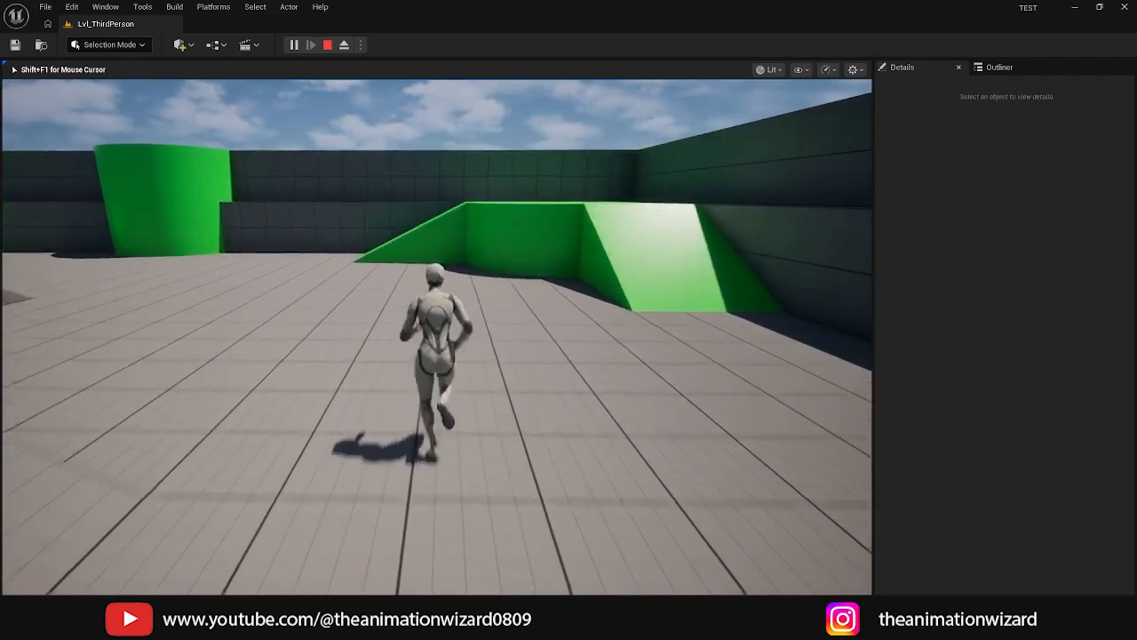
key(d)
key(d)
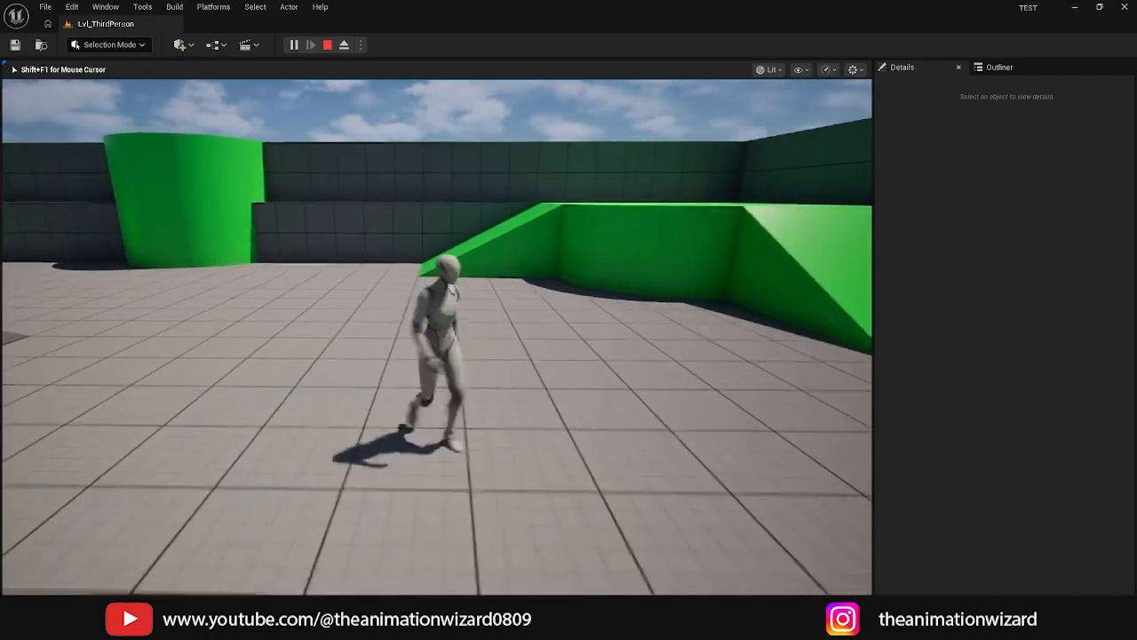
key(s)
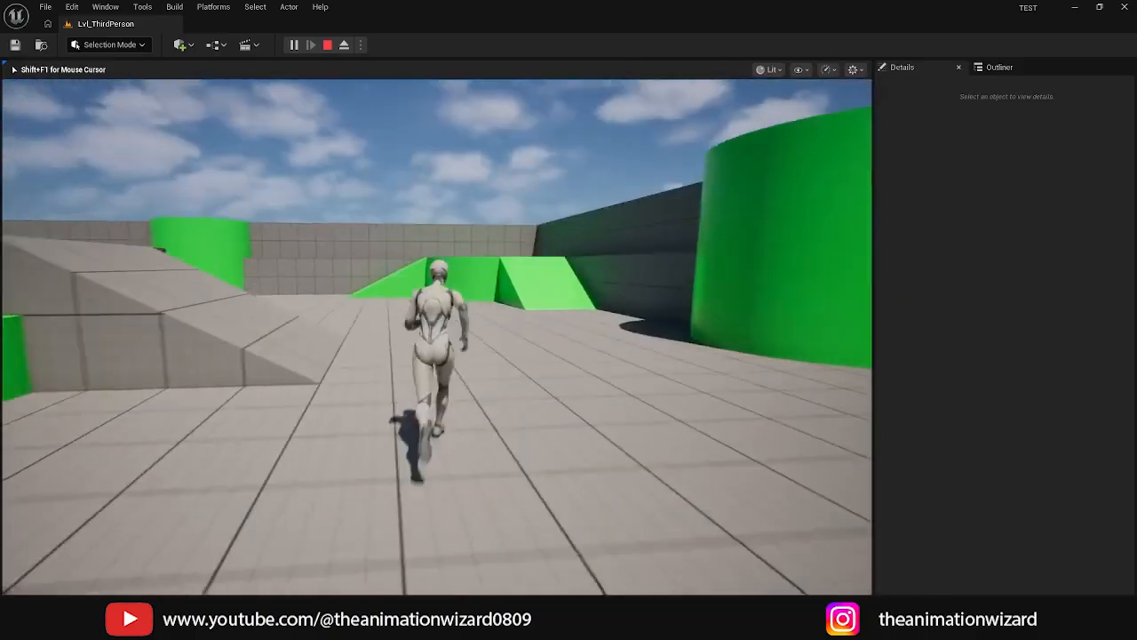
key(w)
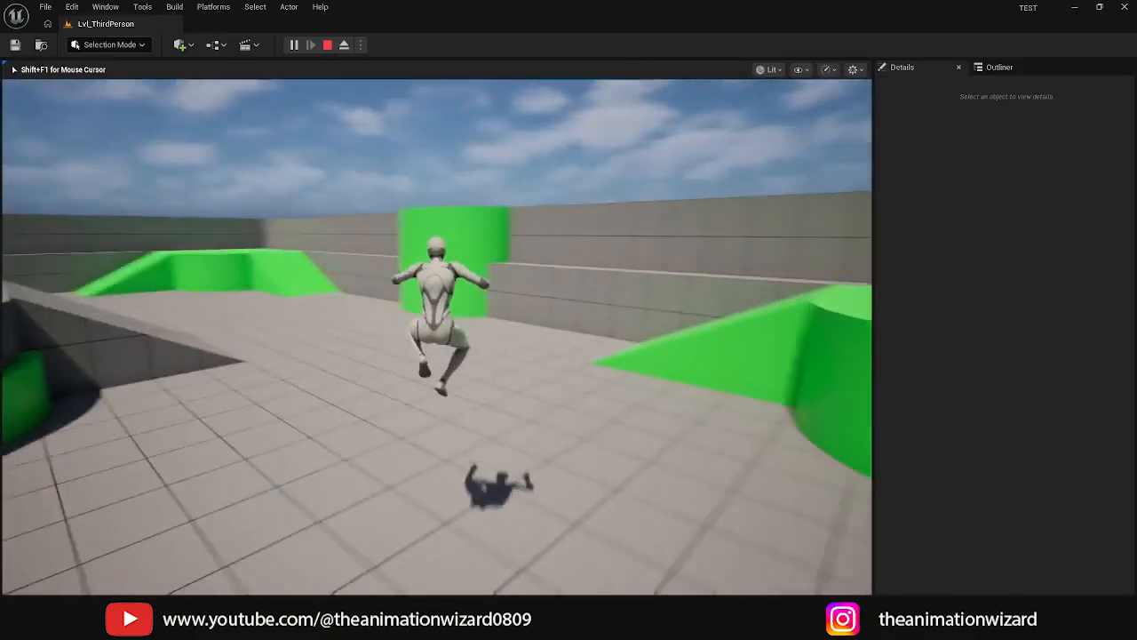
key(w)
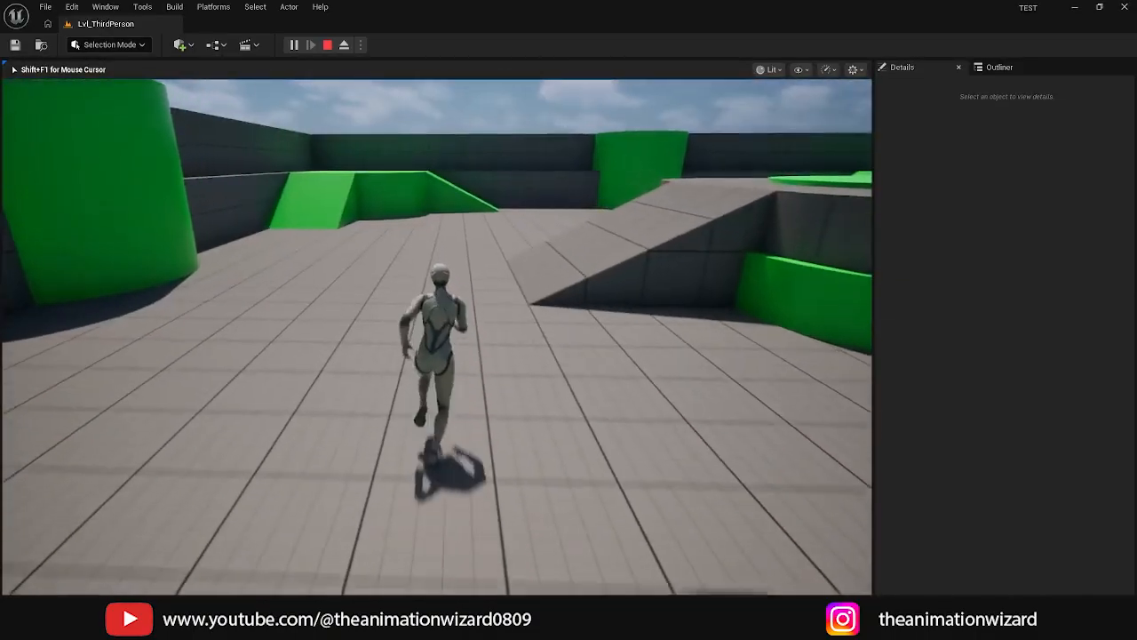
key(w)
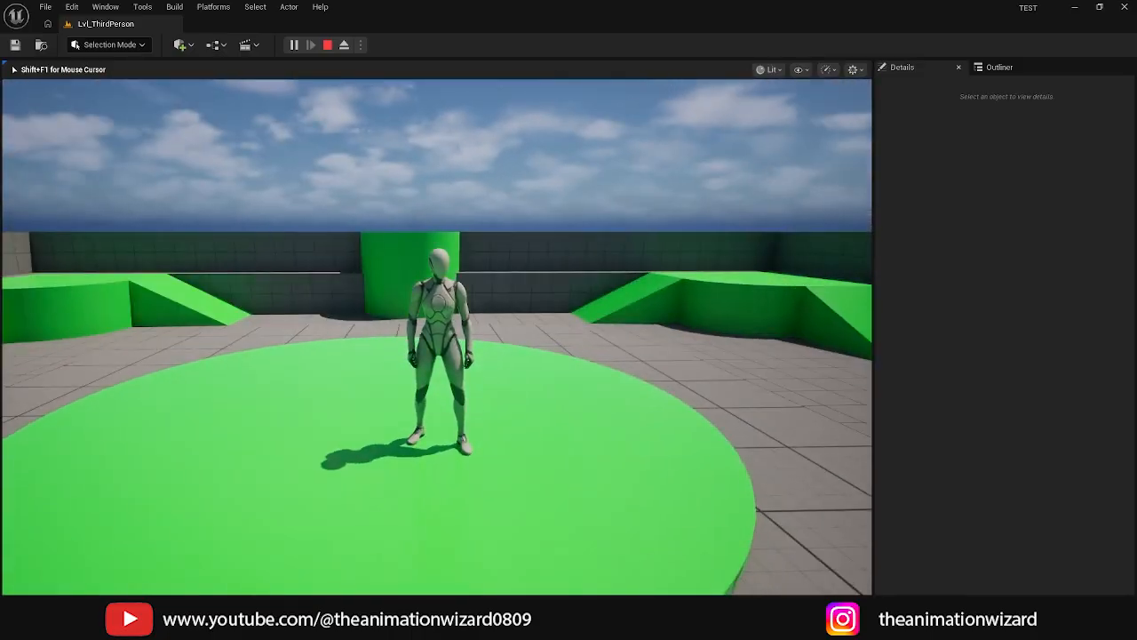
key(Escape)
View the level from farther out, check the project's top-level Content folder, and return to the viewport by selecting the green cylinder beside the far wall.
scroll(505, 310, down, 5)
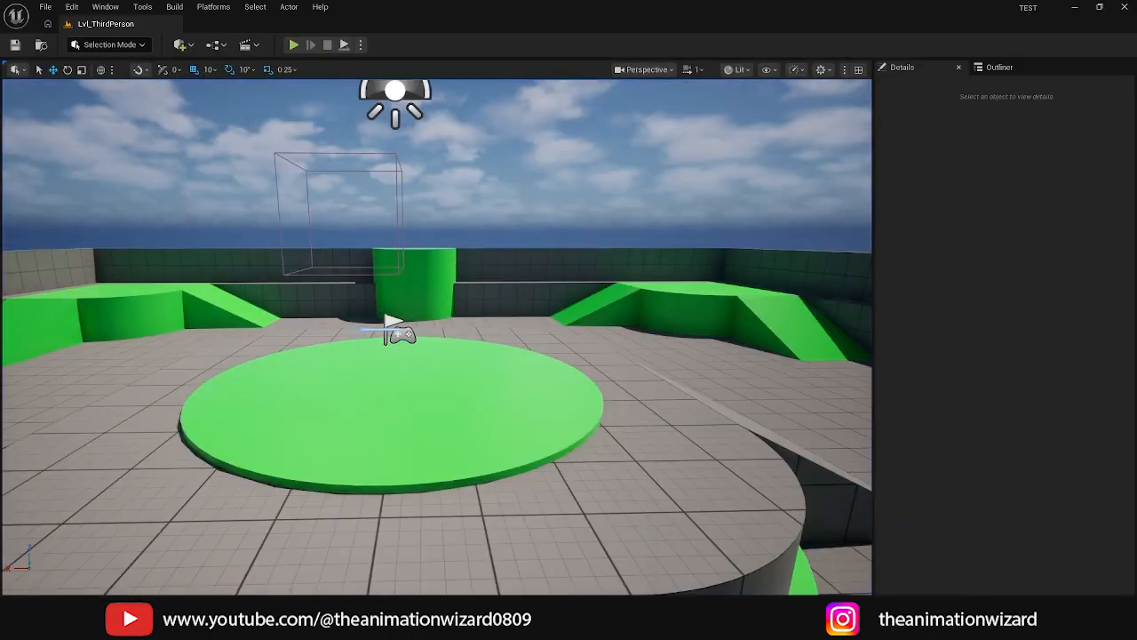
right_drag(517, 301, 508, 355)
right_drag(539, 257, 453, 200)
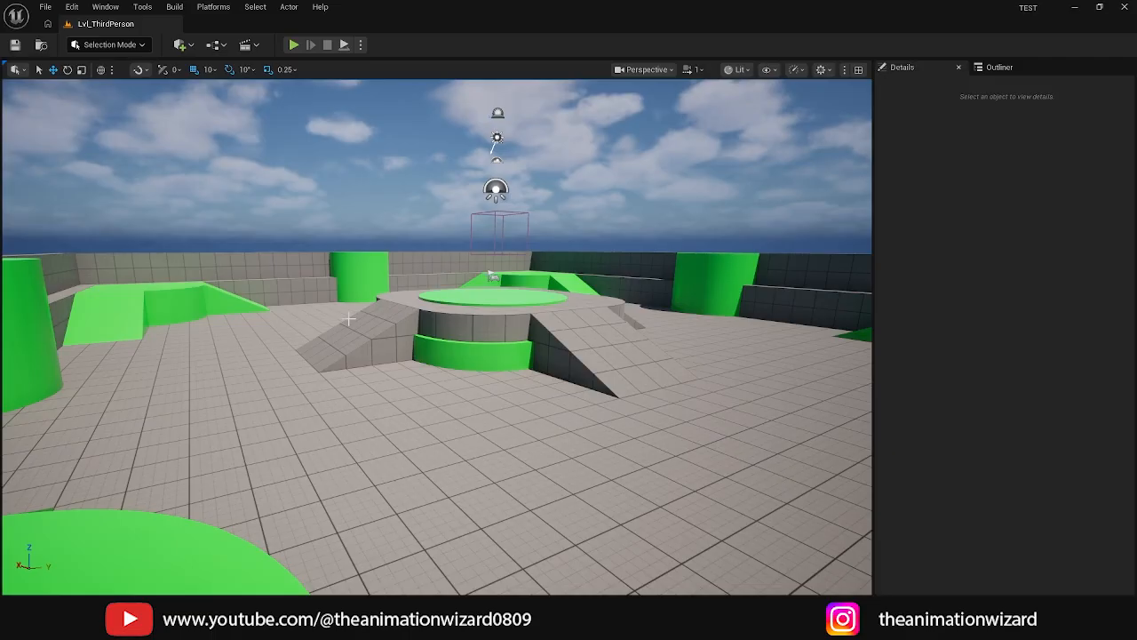
click(41, 45)
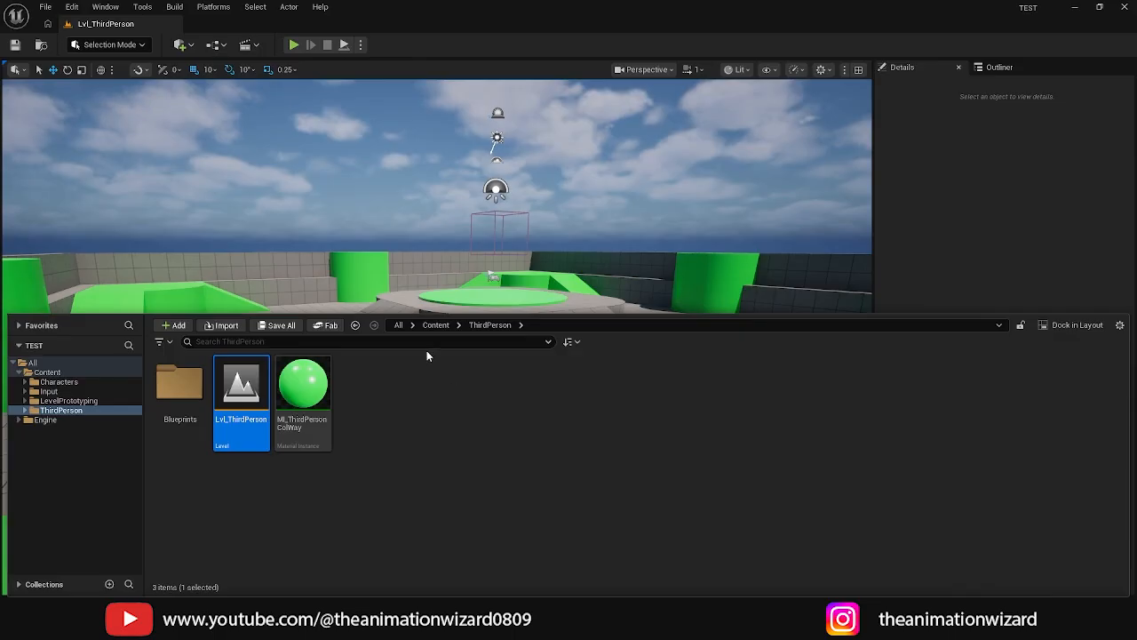
click(435, 325)
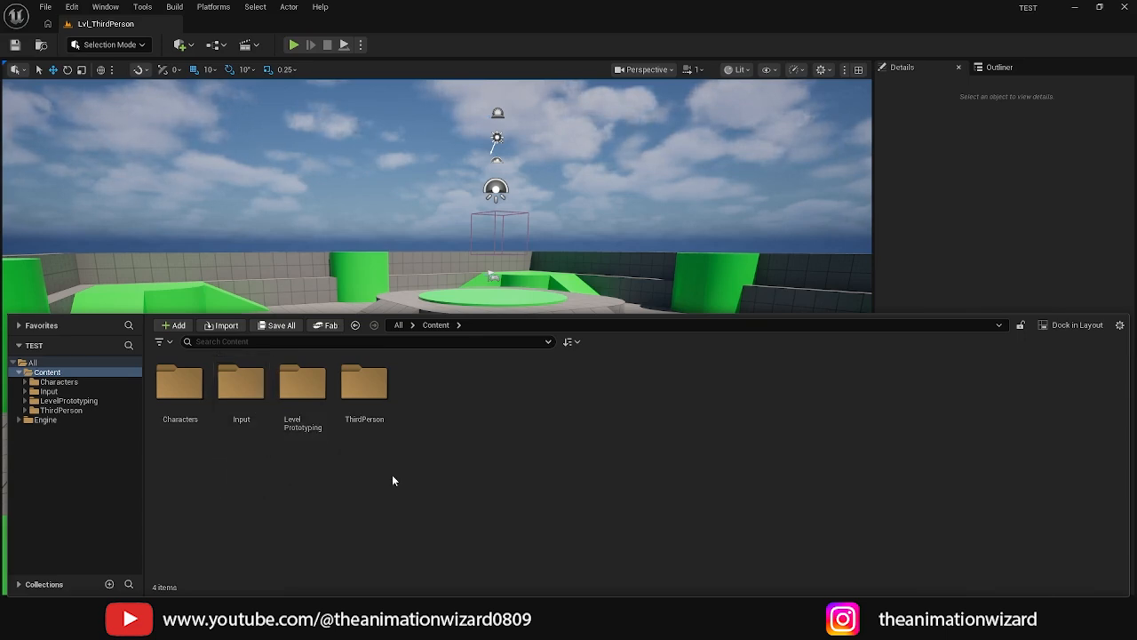
click(371, 274)
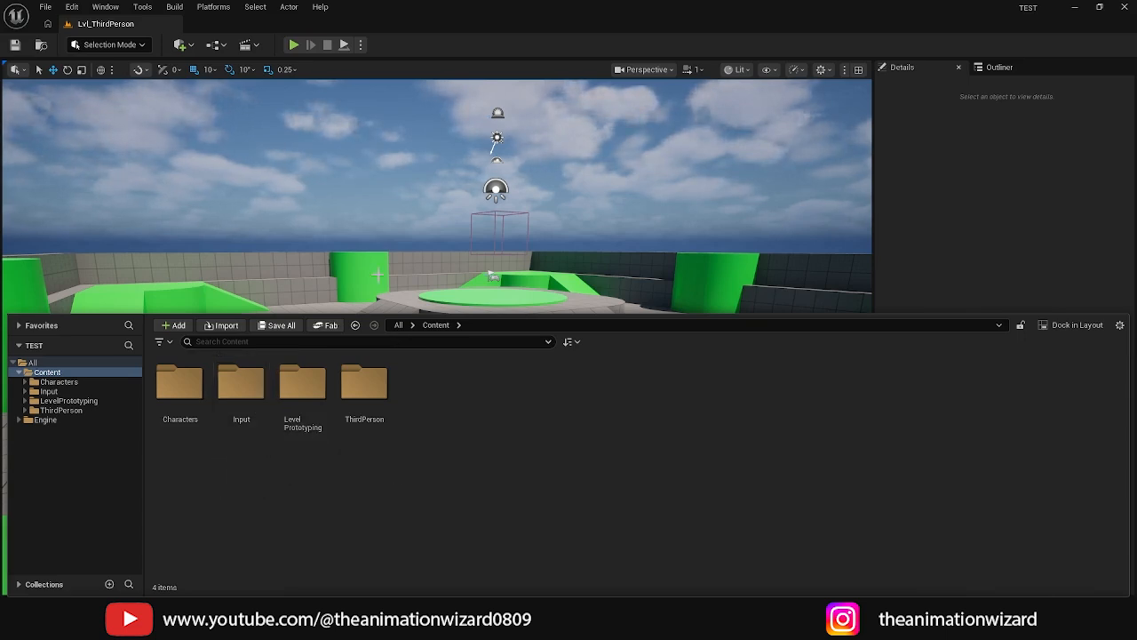
Review the available editor modes, staying in Selection mode, and select the green quarter cylinder beneath the central platform.
click(140, 47)
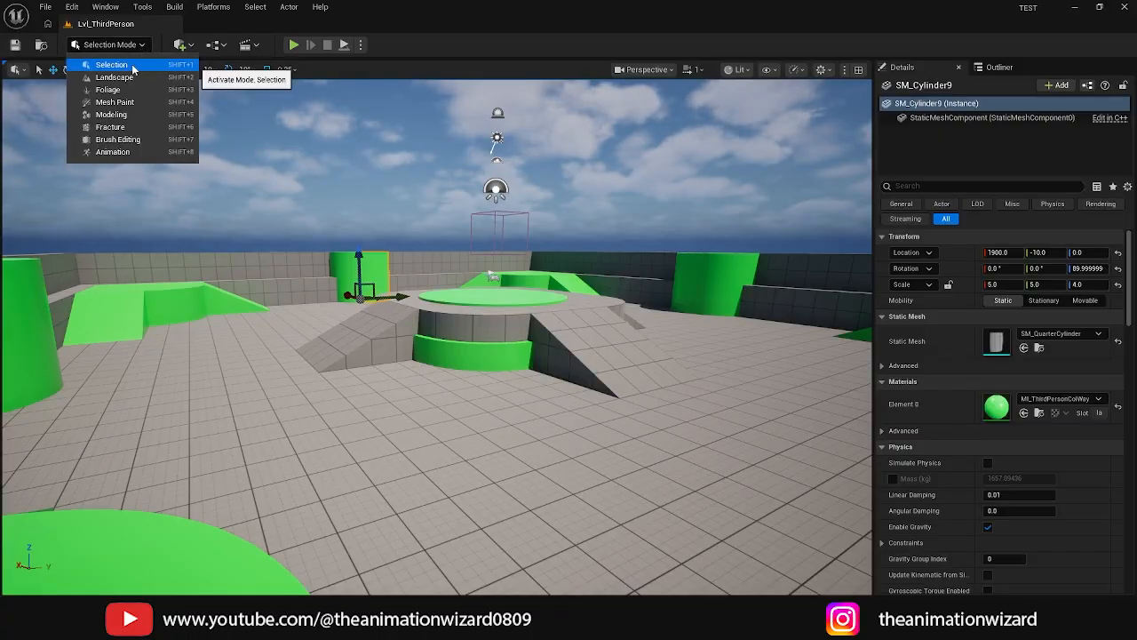
alt+drag(482, 338, 559, 391)
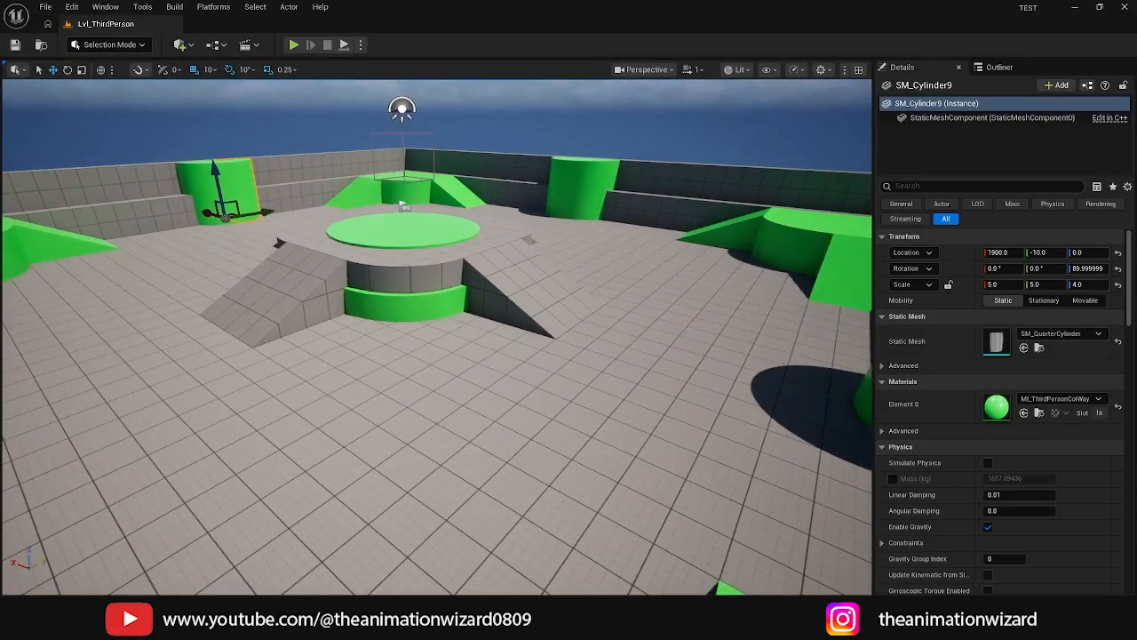
click(455, 310)
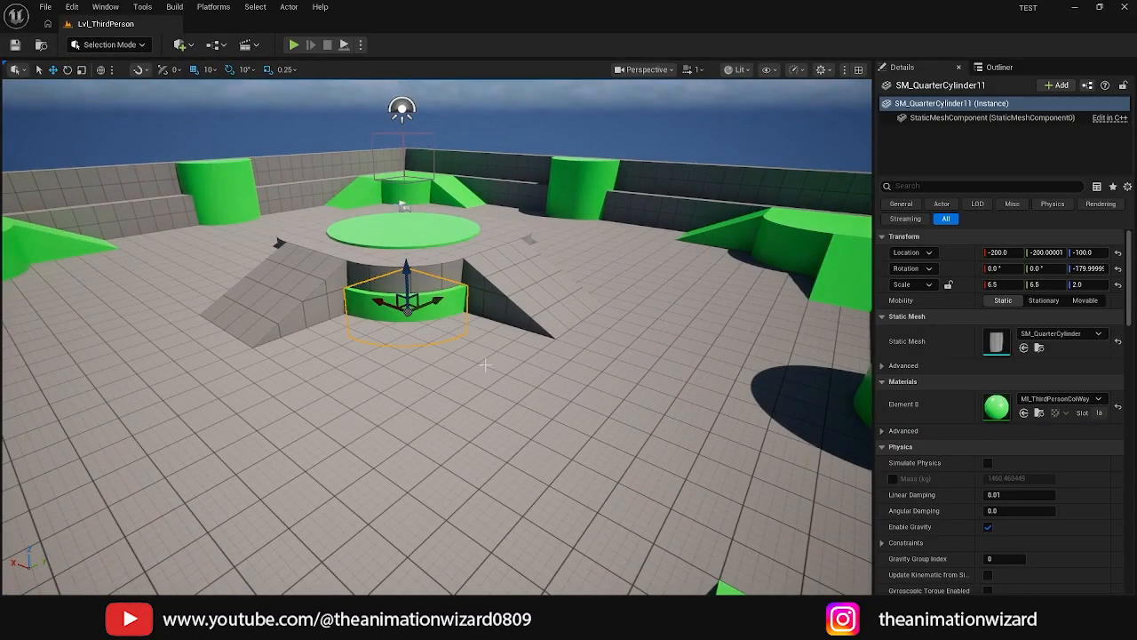
click(136, 45)
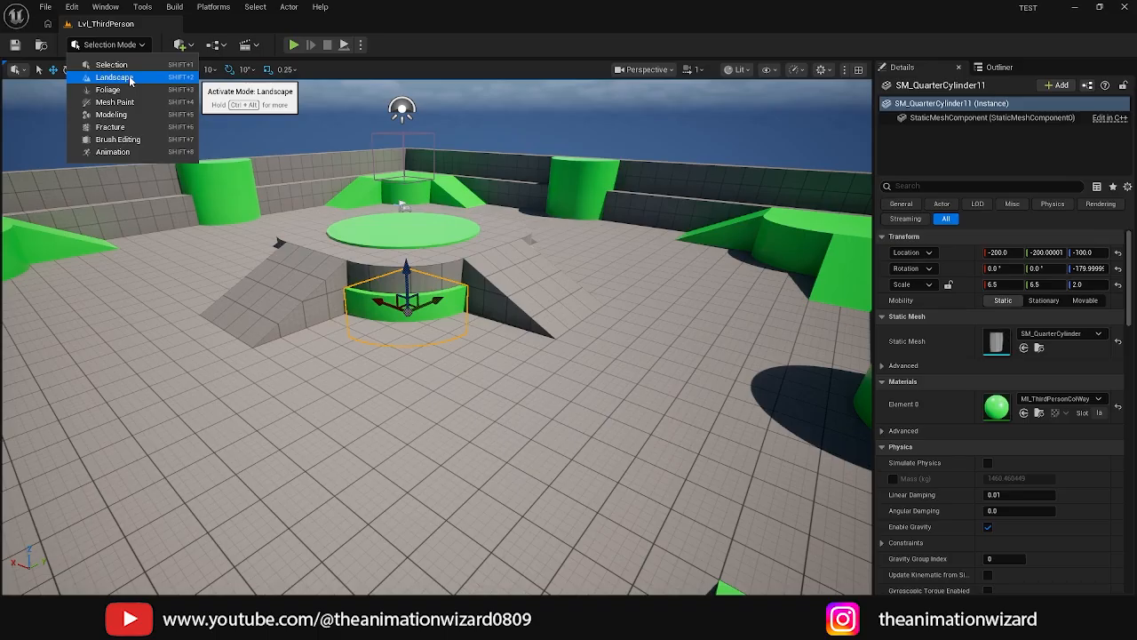
click(478, 39)
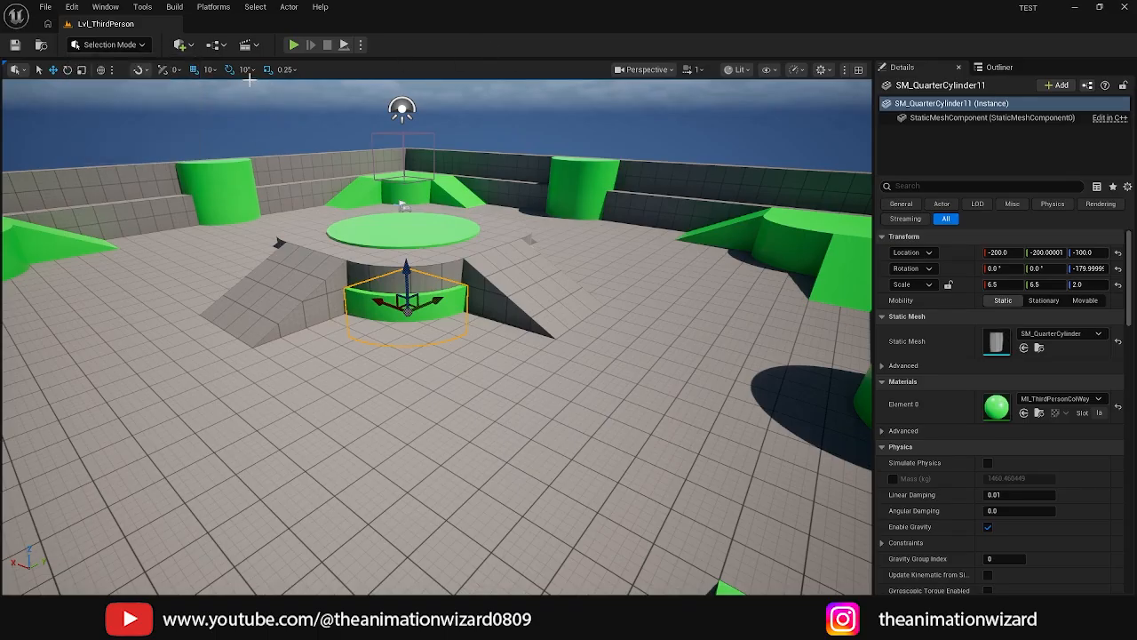
Look through the options for adding content and placing actors, including the Content Browser and Basic entries, without adding anything.
click(190, 45)
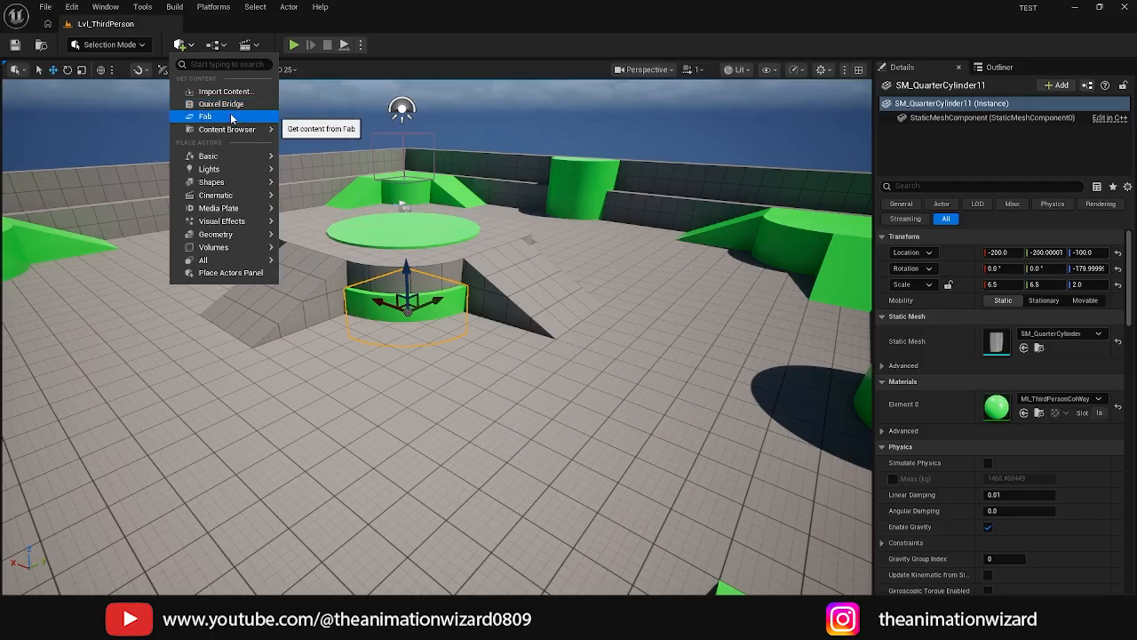
mouse_move(232, 136)
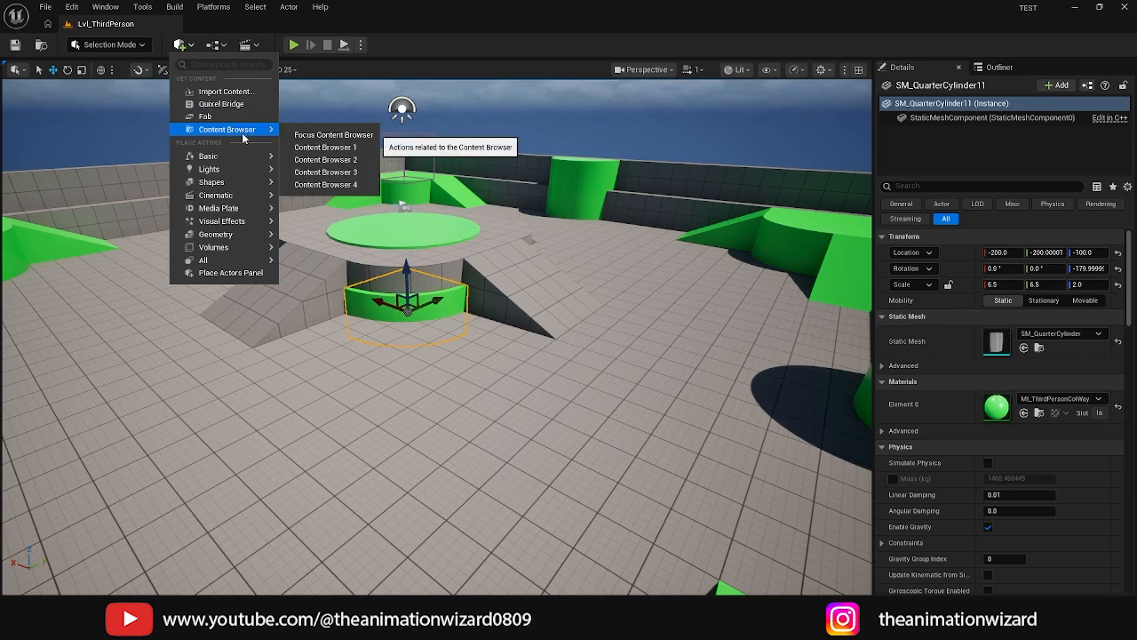
mouse_move(223, 157)
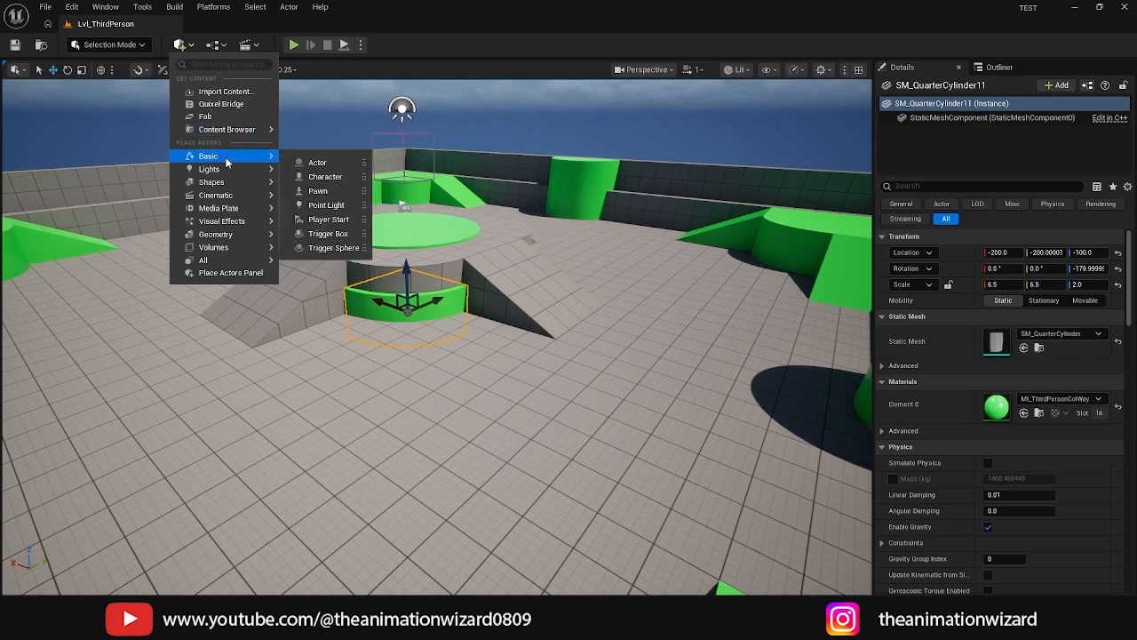
mouse_move(224, 177)
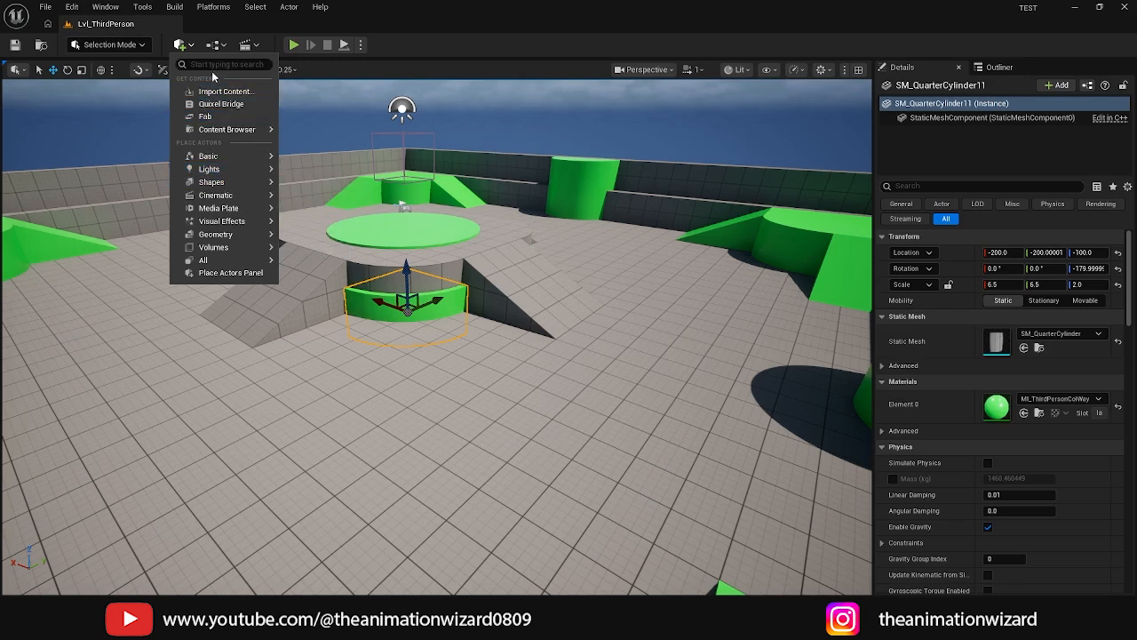
click(424, 48)
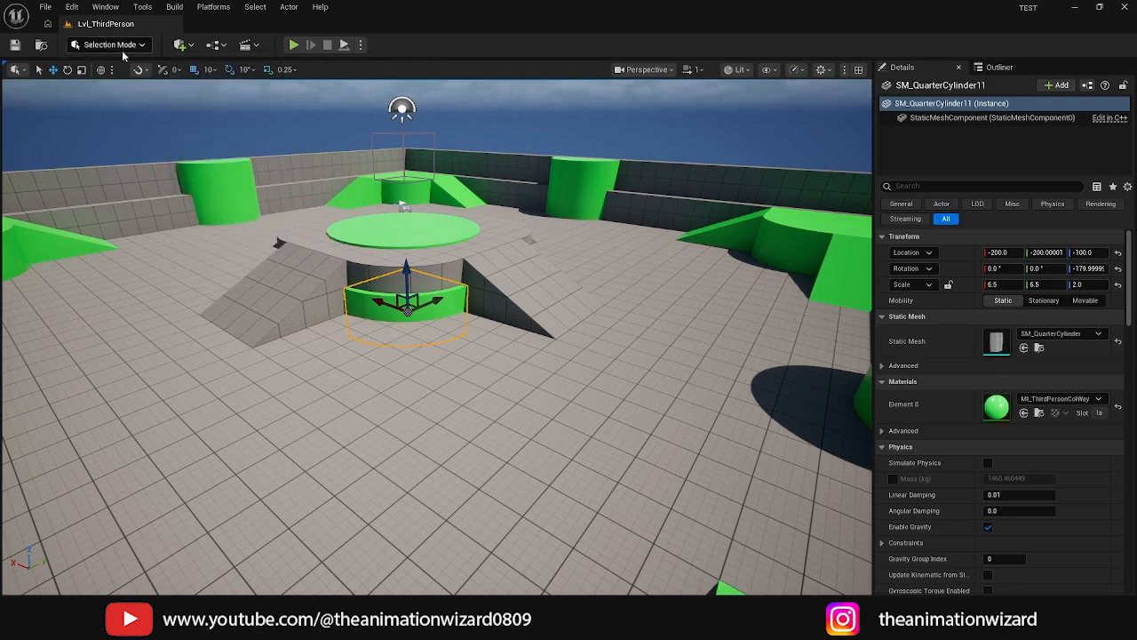
click(189, 49)
click(181, 44)
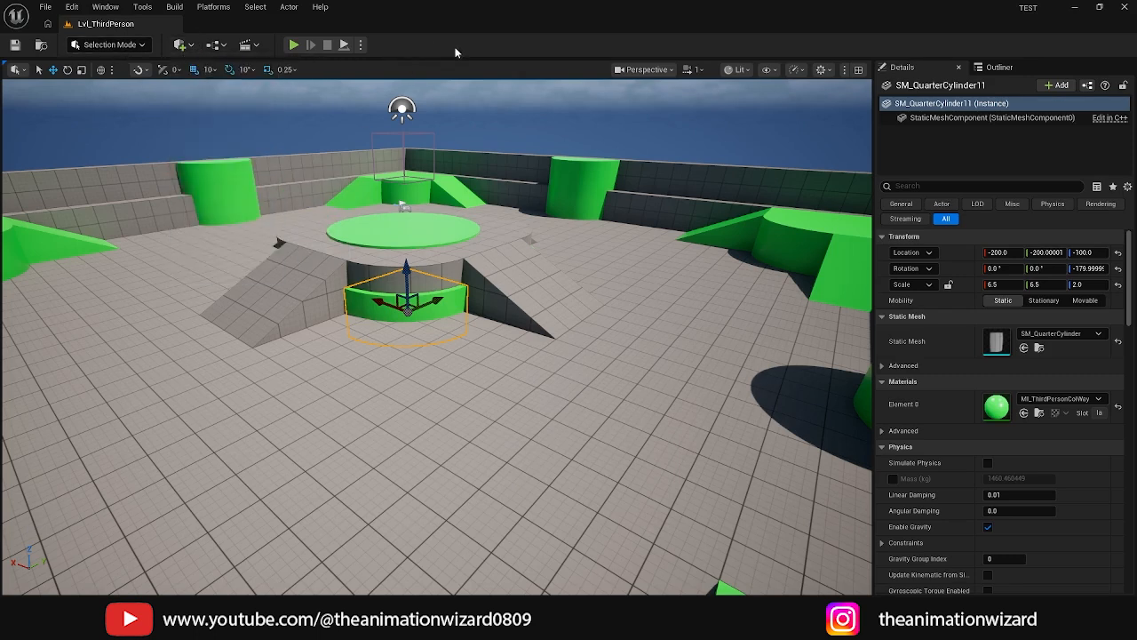
Look through the Blueprint options and the Level Sequence options, leaving both without choosing anything.
click(224, 47)
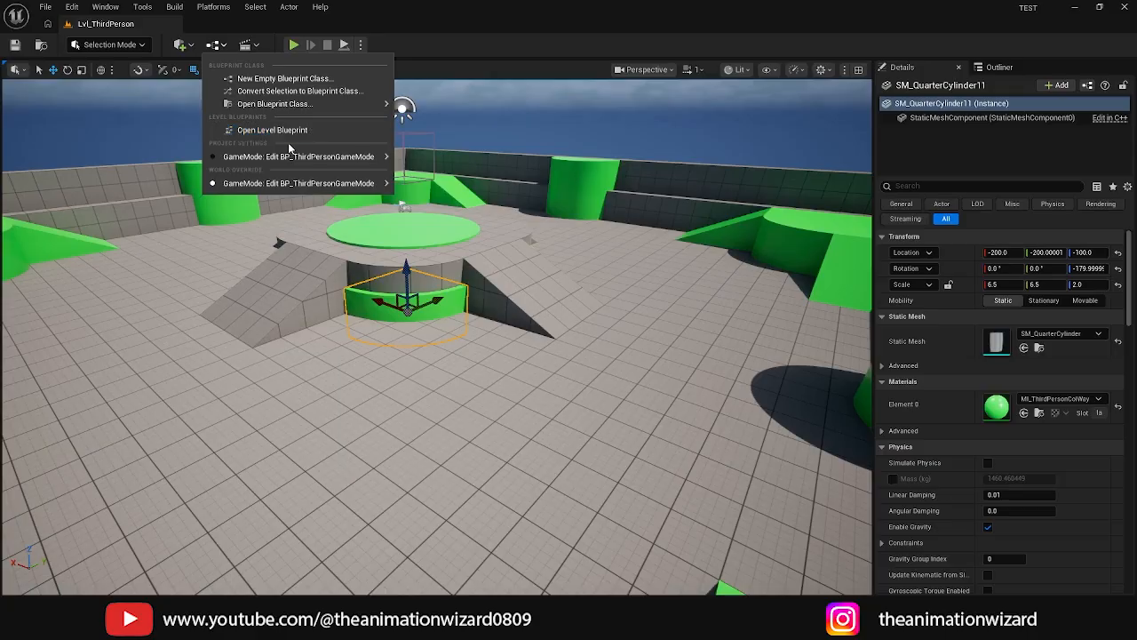
click(503, 25)
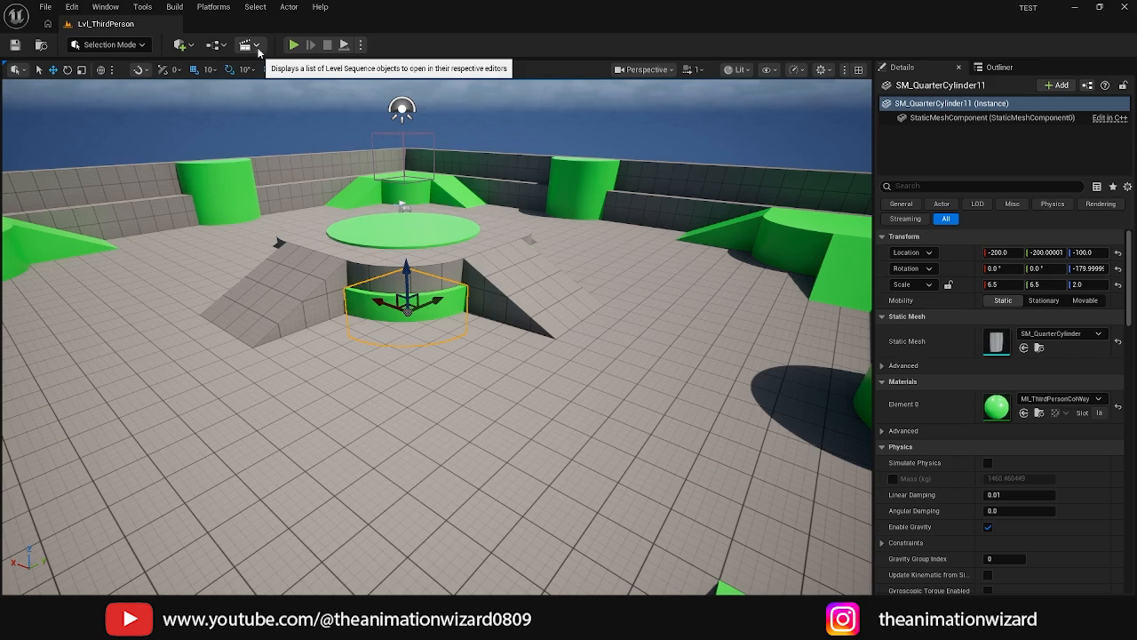
click(258, 50)
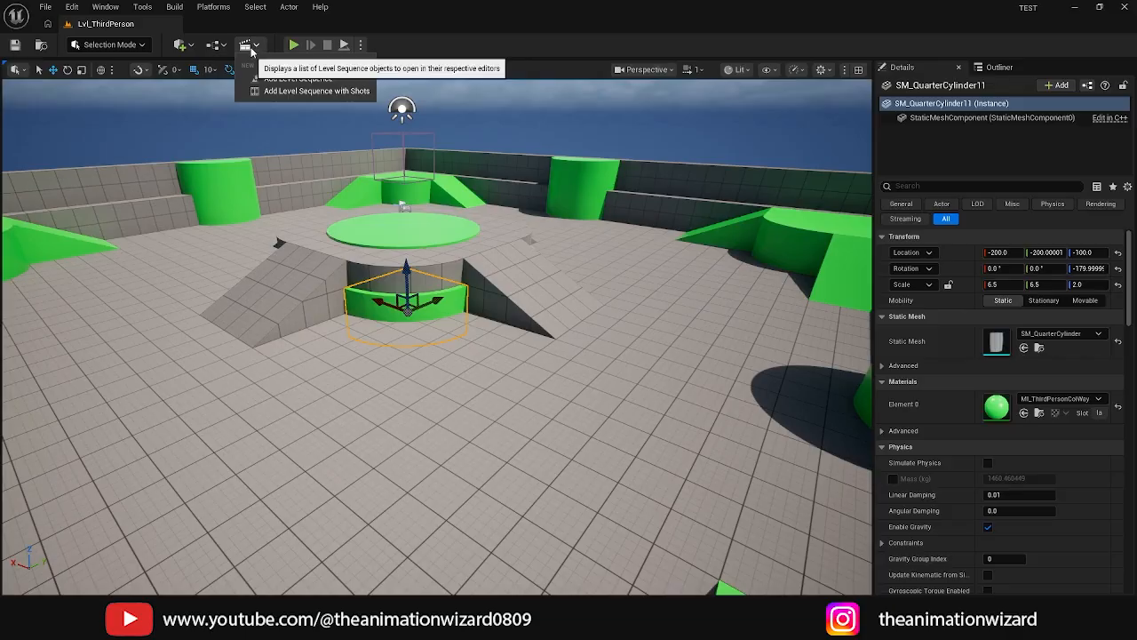
click(460, 55)
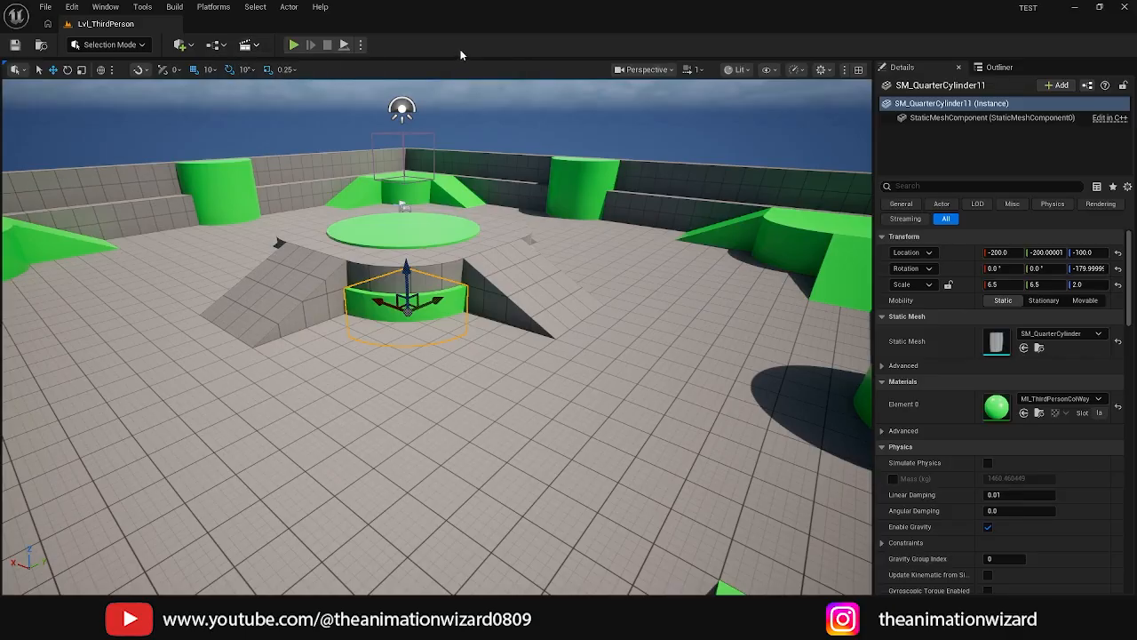
Play the level in the viewport, run the character around the arena with a jump, and stop the play session.
click(294, 45)
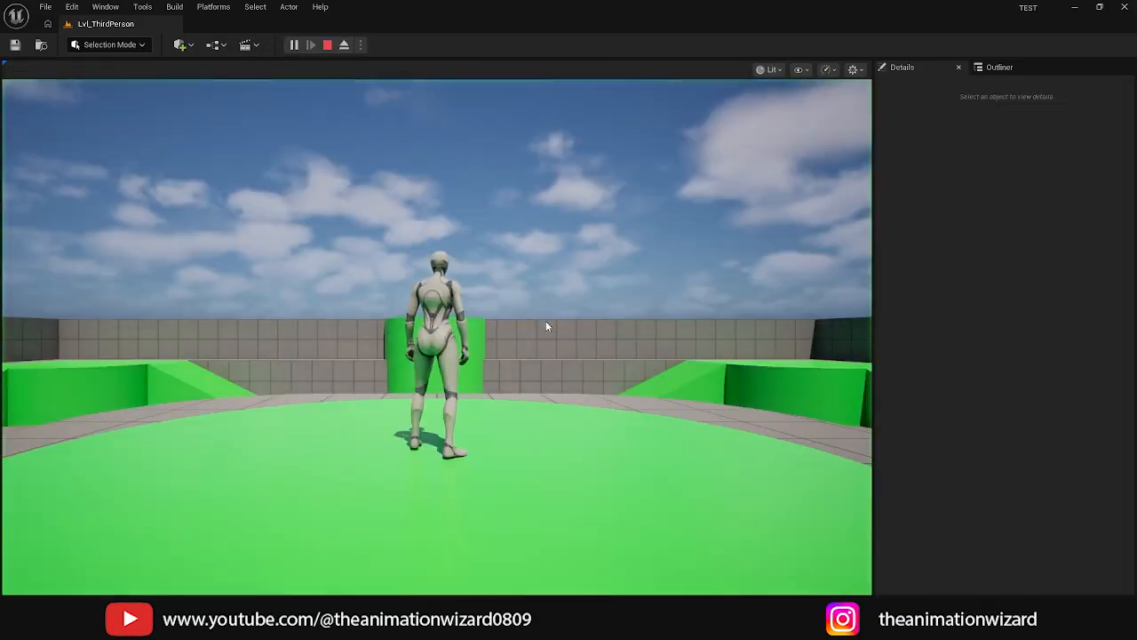
click(560, 239)
key(w)
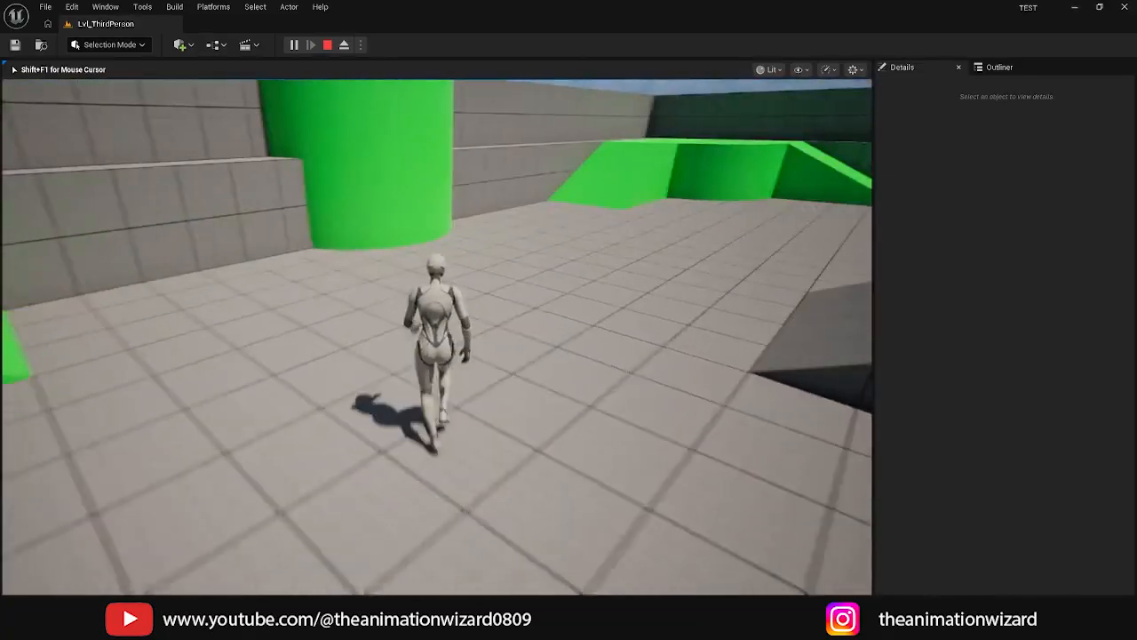
key(s)
key(a)
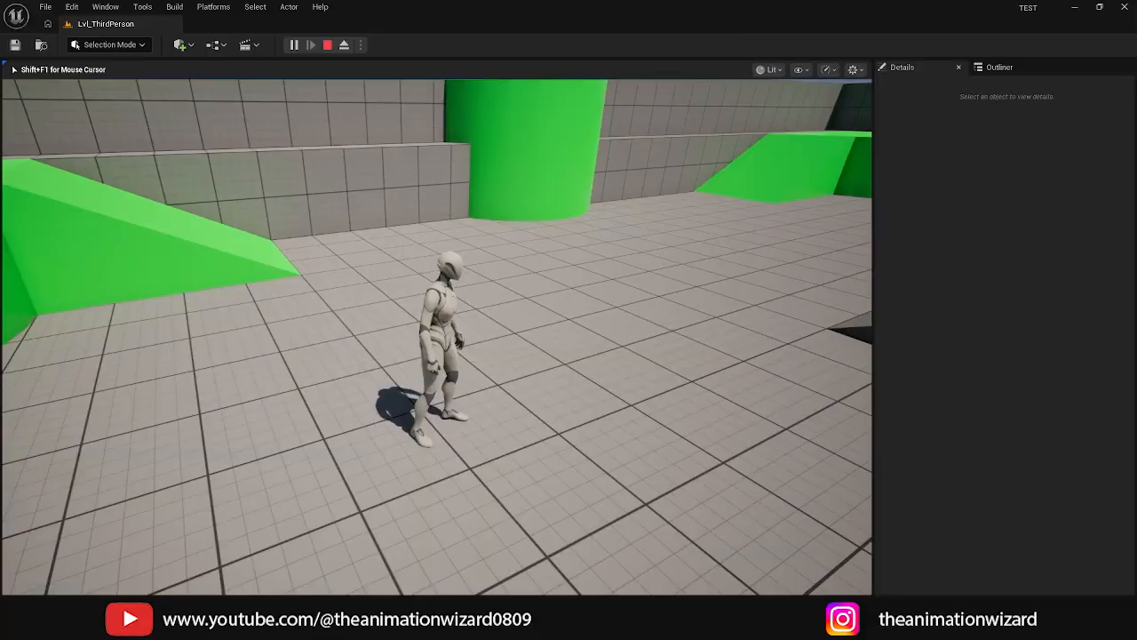
key(w)
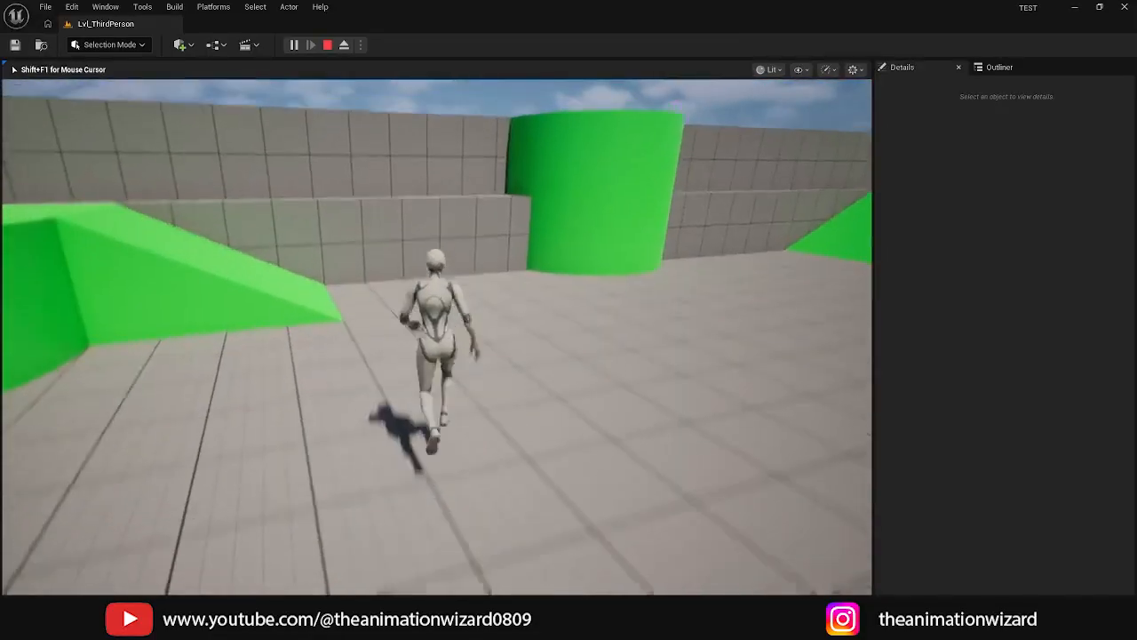
key(space)
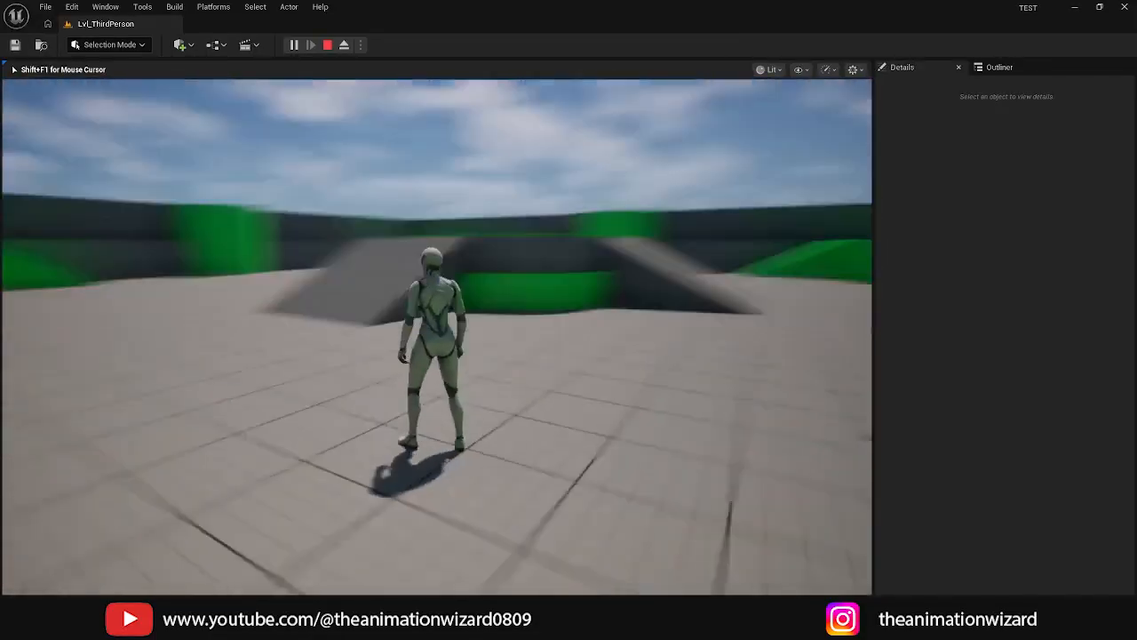
key(w)
key(a)
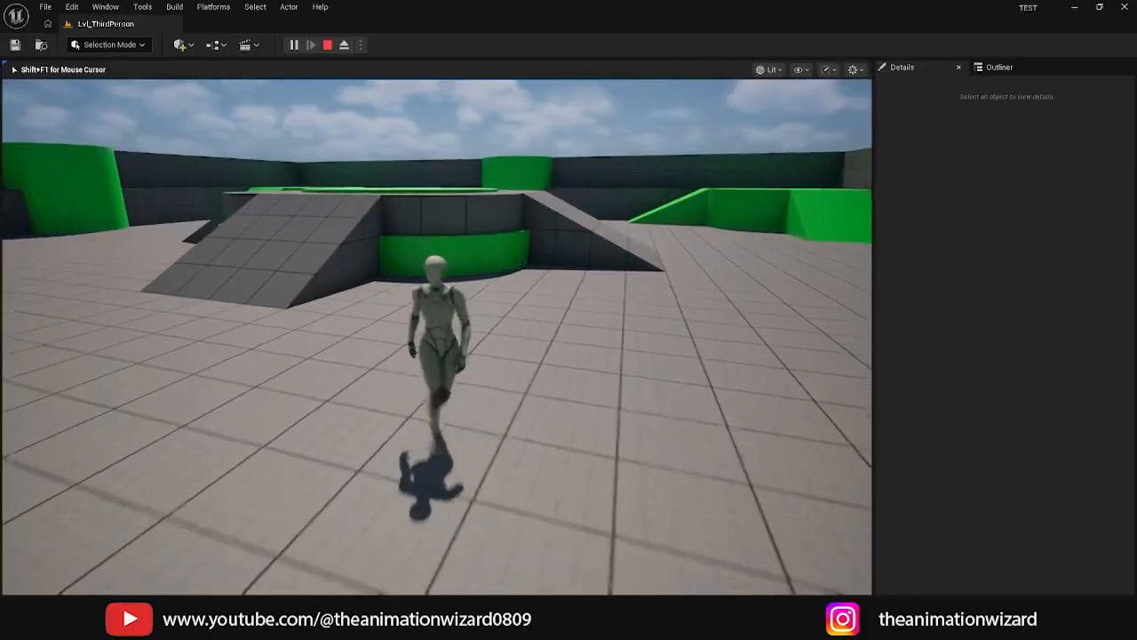
key(s)
key(d)
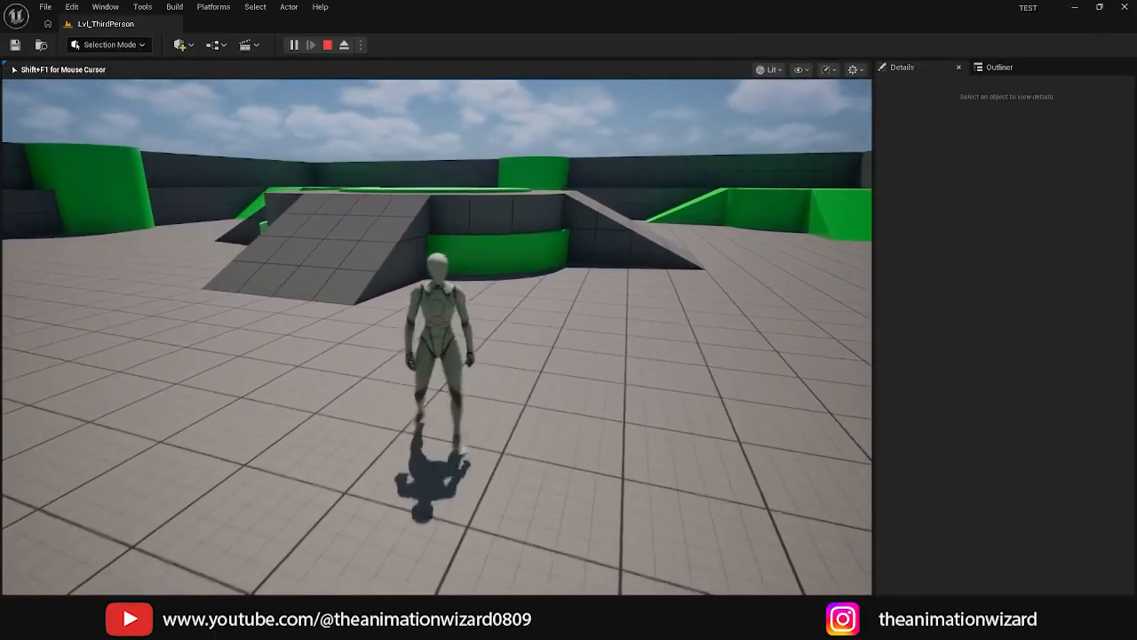
key(w)
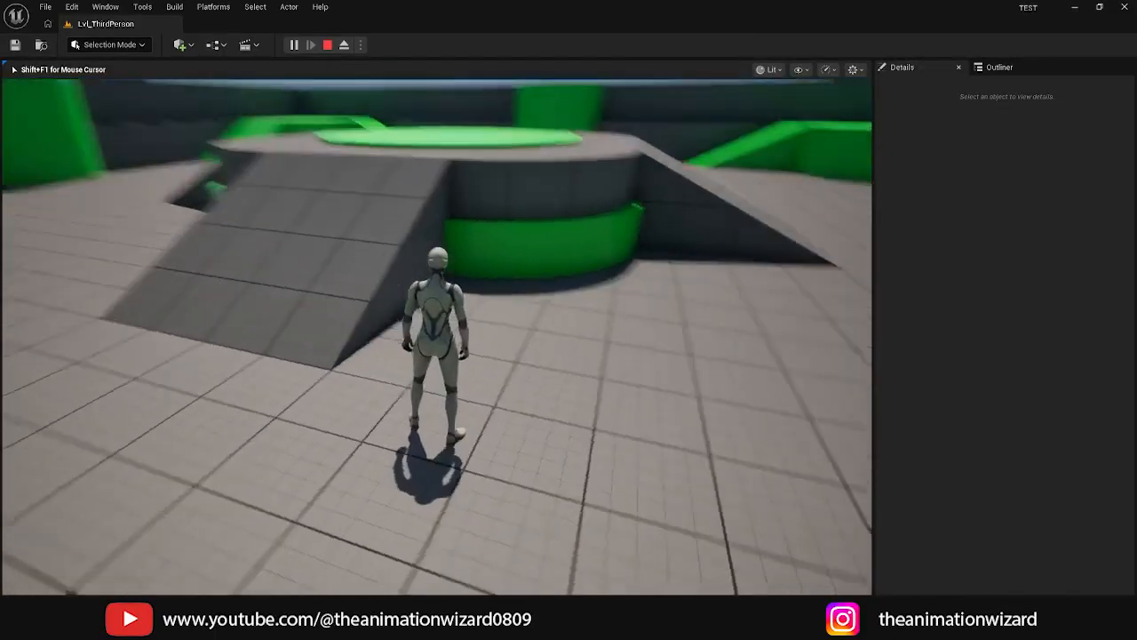
key(Escape)
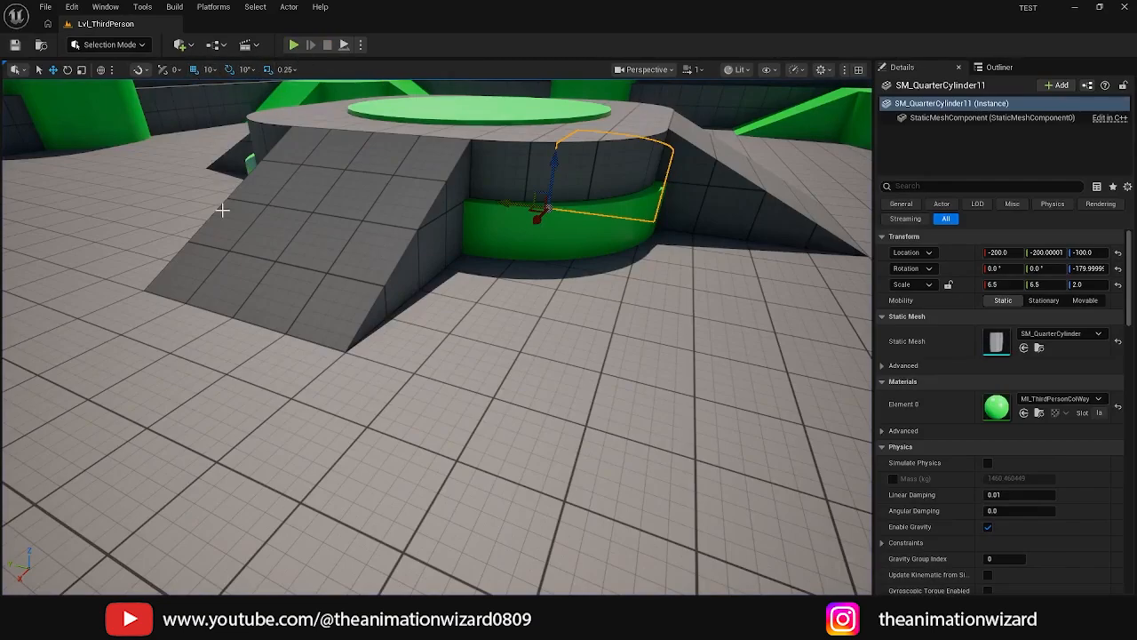
Fly the camera back and up until the whole walled arena is in view.
key(w)
right_drag(464, 312, 442, 318)
key(s)
key(s)
key(w)
key(s)
key(s)
key(w)
key(s)
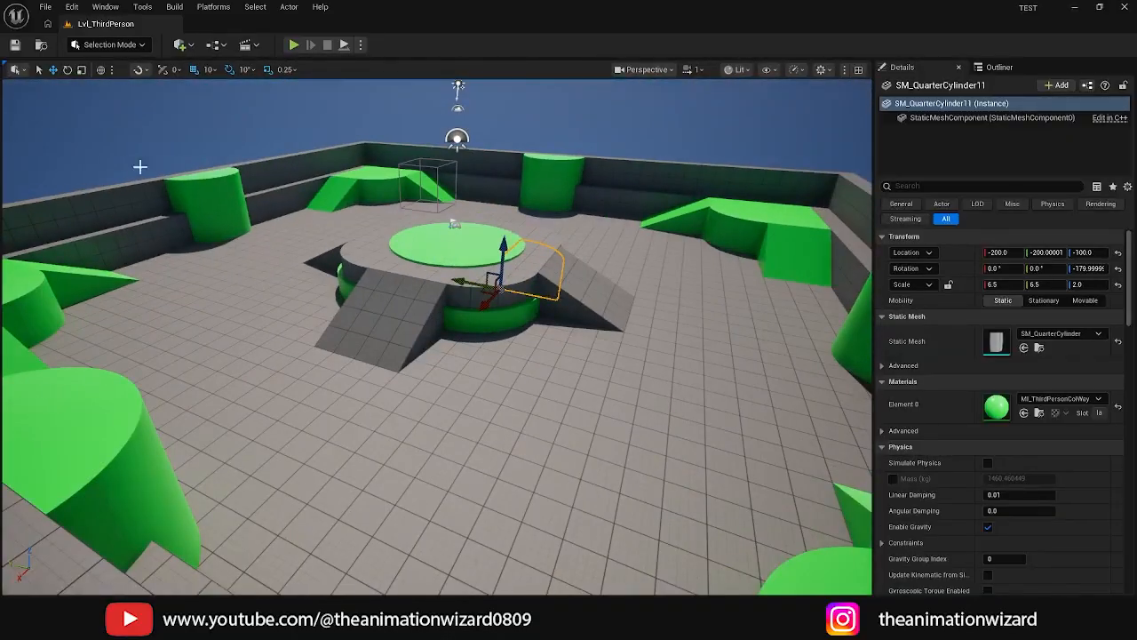
Show the four-viewport layout, return to the single perspective viewport, and examine the central platform from different angles.
click(858, 71)
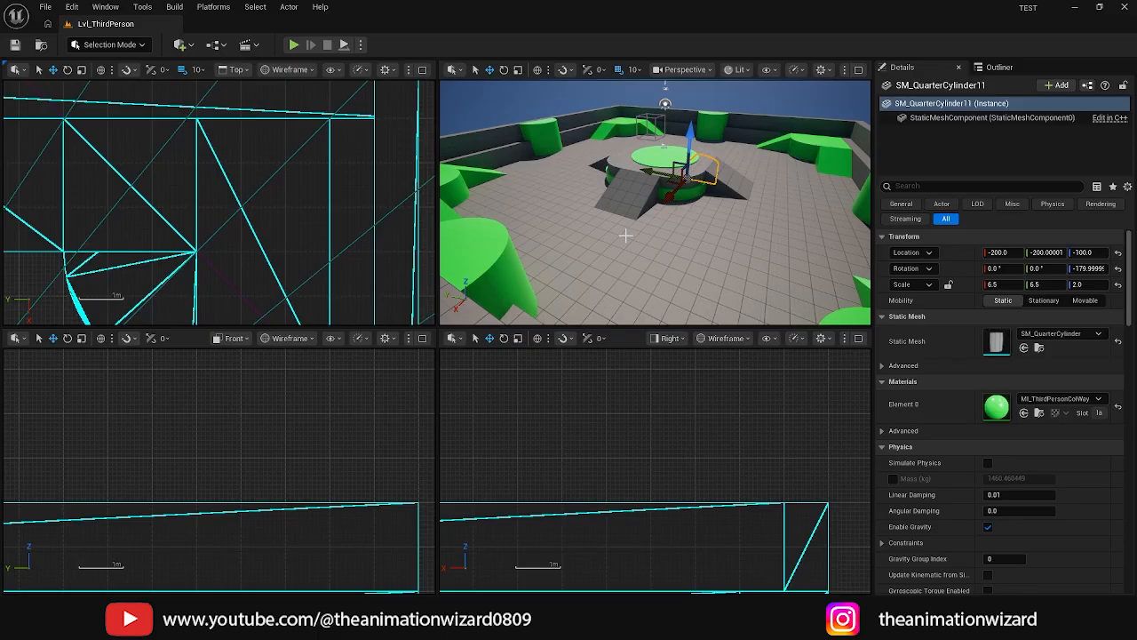
click(859, 71)
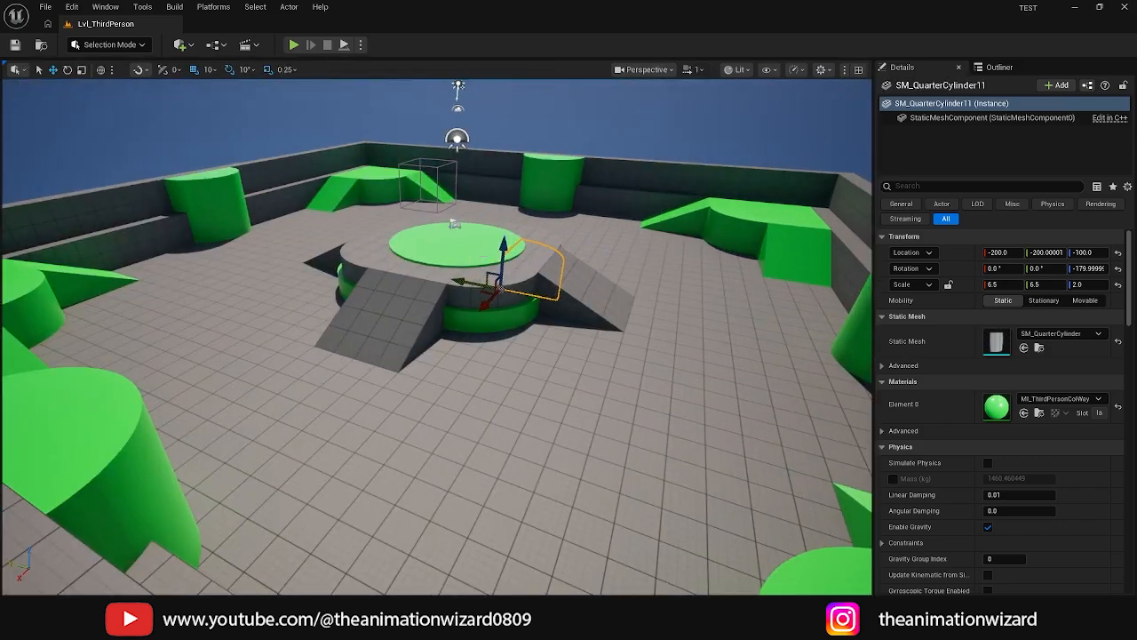
alt+drag(400, 262, 355, 289)
alt+drag(486, 255, 489, 252)
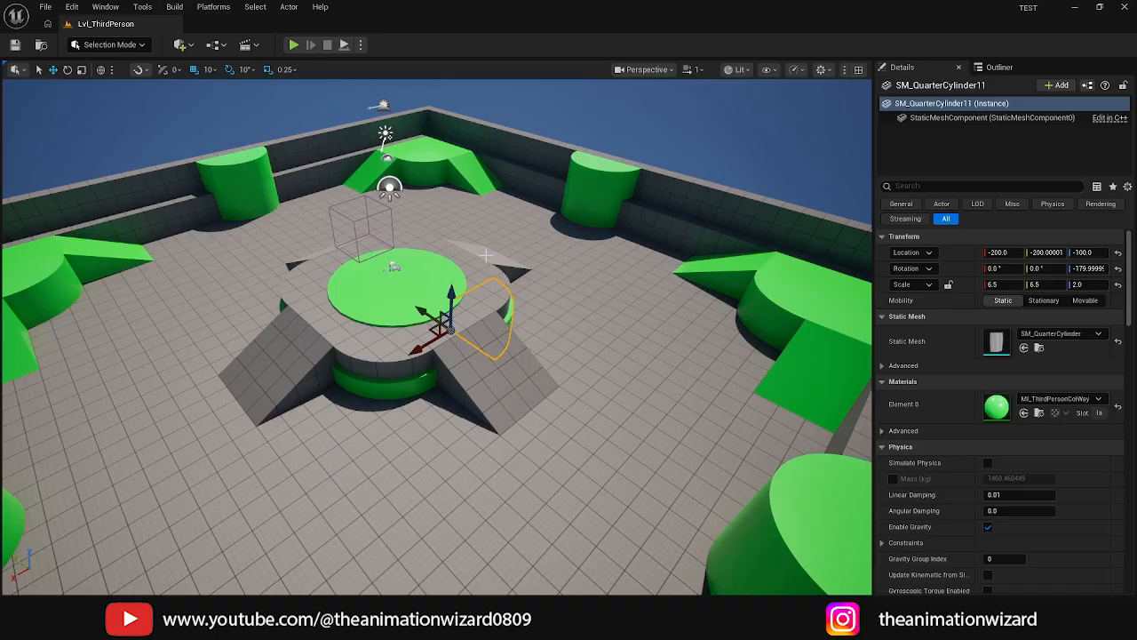
mouse_move(546, 364)
alt+mouse_down()
mouse_move(568, 342)
mouse_move(548, 364)
alt+mouse_up()
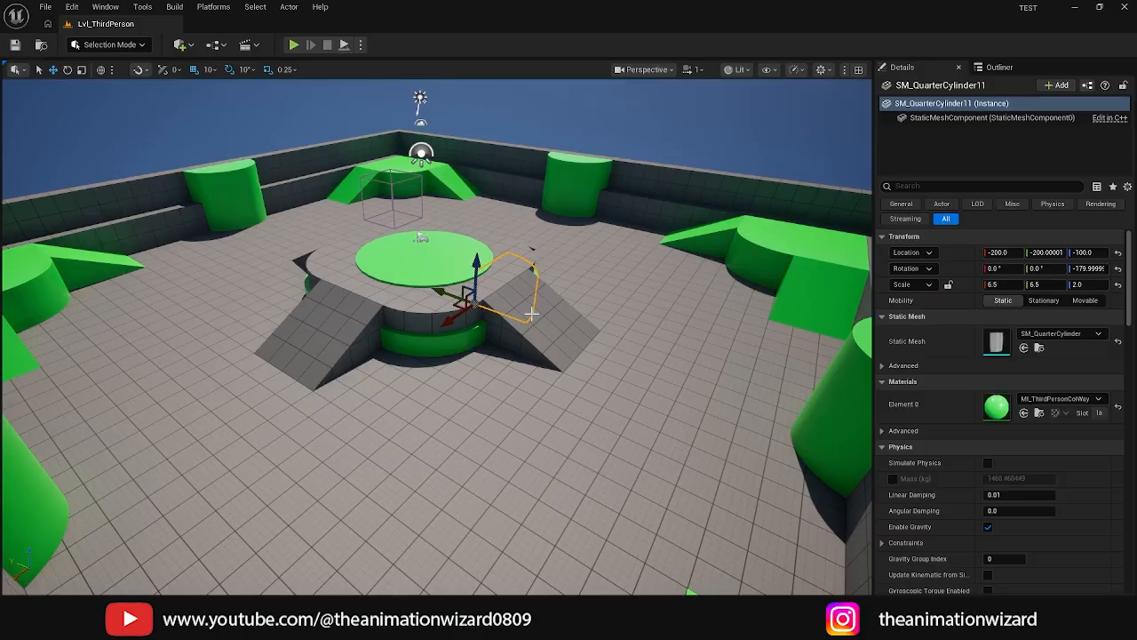
alt+drag(499, 377, 429, 336)
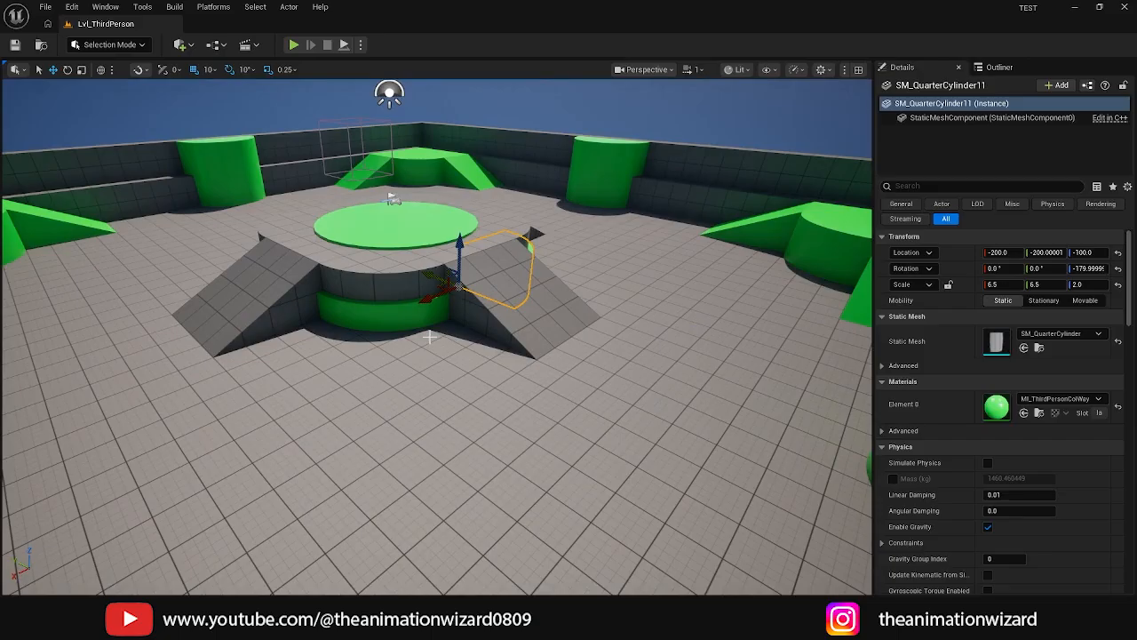
Compare sideways camera flight, zooming and orbiting while viewing the central platform and its ramps.
mouse_move(539, 350)
right_down()
mouse_move(613, 352)
mouse_move(544, 343)
right_up()
key(a)
key(d)
scroll(549, 339, down, 4)
scroll(551, 336, up, 2)
alt+drag(552, 336, 558, 330)
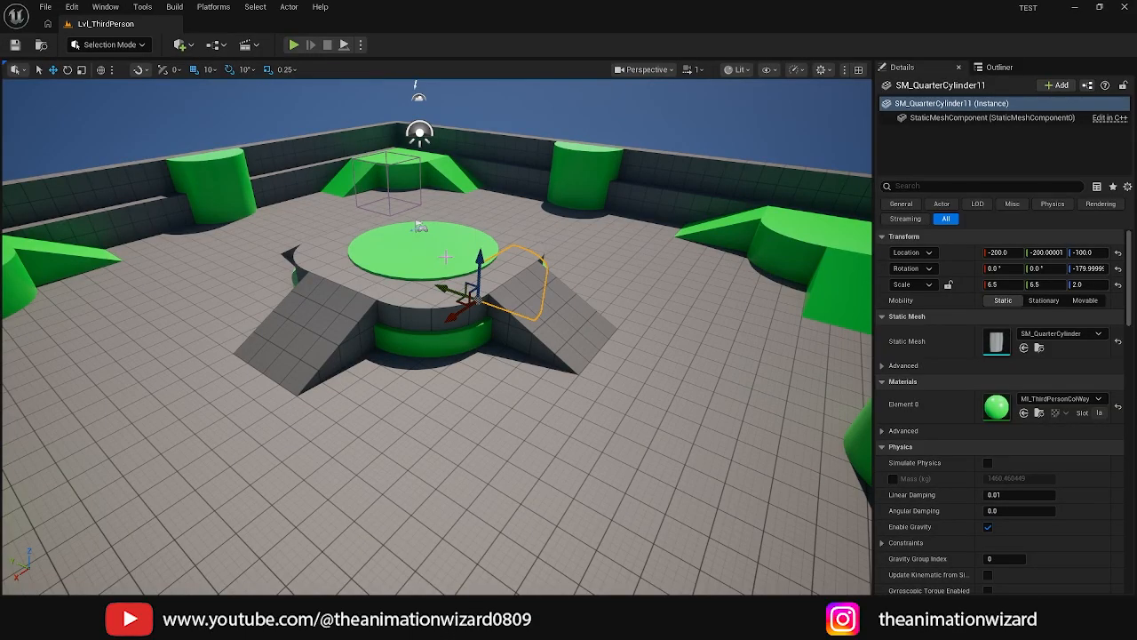
Select the green cylinder beside the far wall, focus the view on it, and inspect it from the side and above.
click(230, 183)
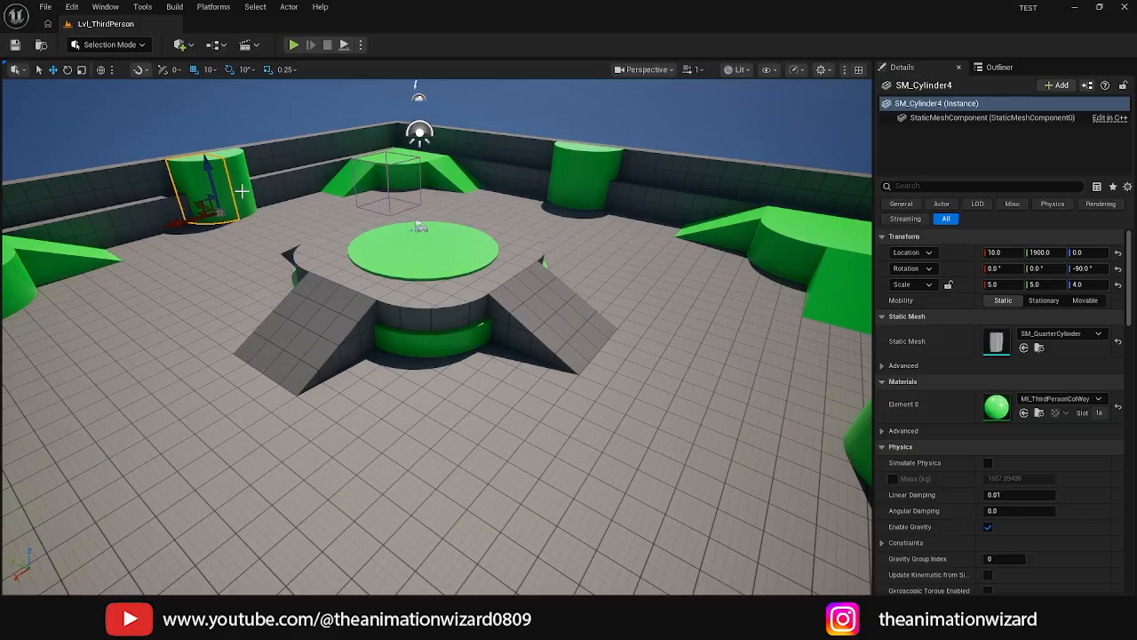
key(f)
mouse_move(504, 253)
alt+mouse_down()
mouse_move(453, 382)
mouse_move(458, 244)
mouse_move(533, 262)
mouse_move(515, 258)
alt+mouse_up()
scroll(533, 271, down, 3)
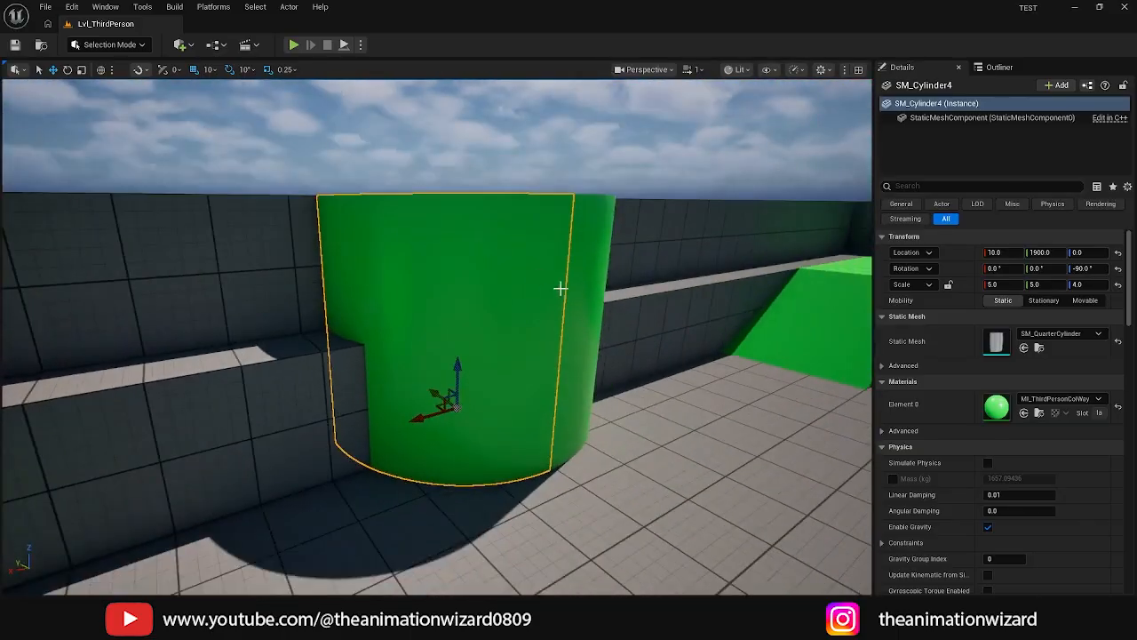
alt+drag(560, 289, 533, 334)
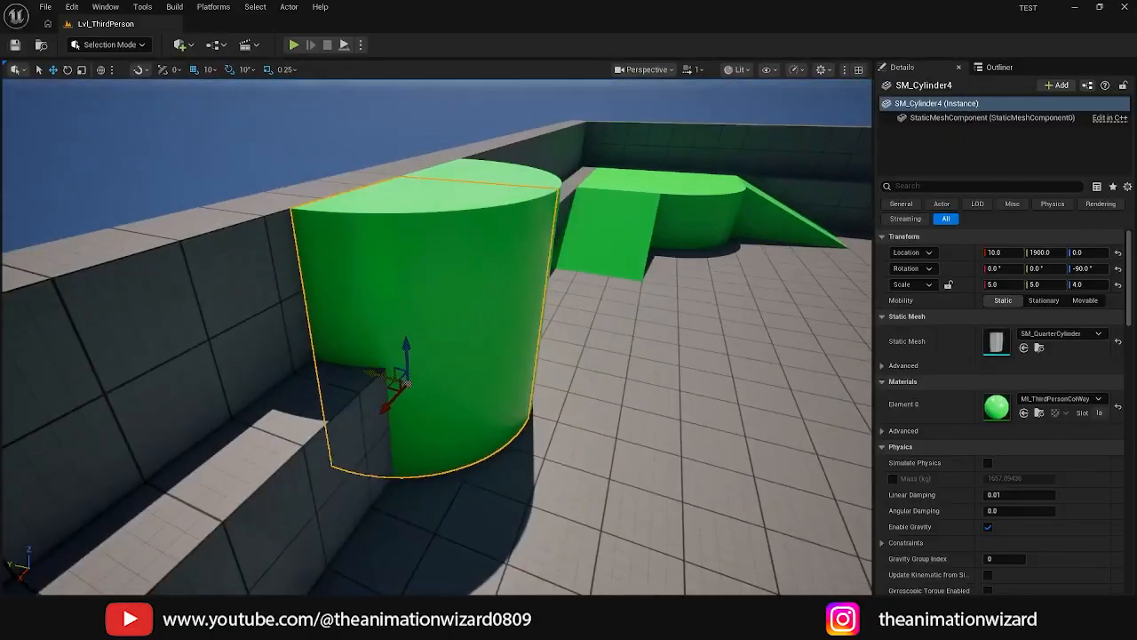
Select the green quarter cylinder between the corner ramps, focus the view on it, and examine it up close and from farther away.
click(723, 241)
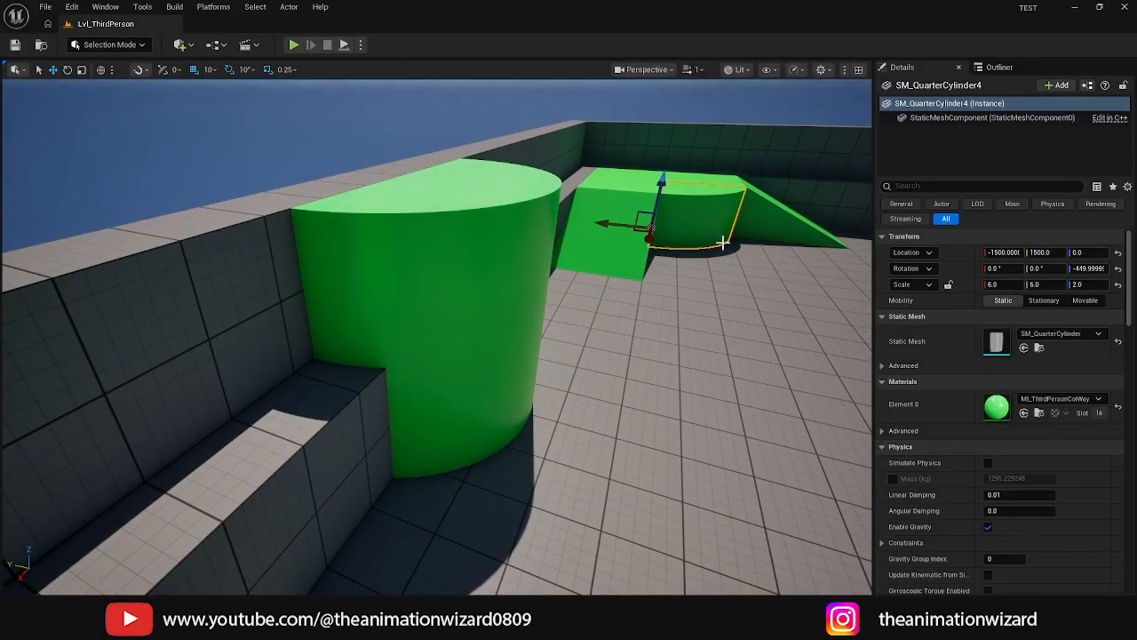
key(f)
alt+drag(171, 431, 266, 480)
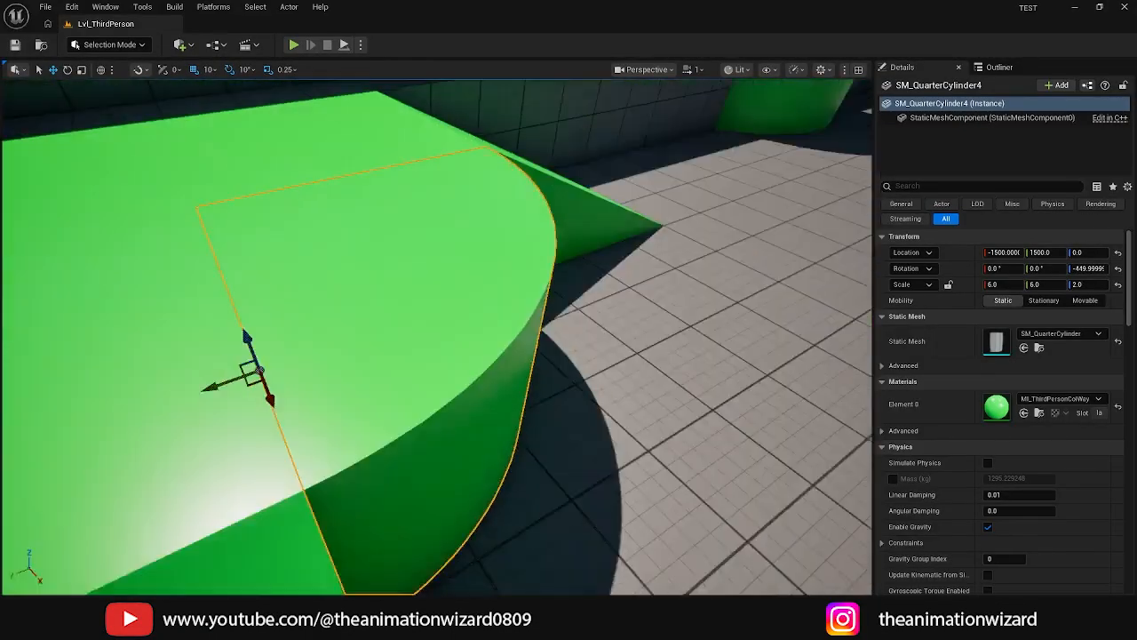
scroll(438, 337, down, 5)
alt+drag(437, 338, 272, 331)
scroll(351, 353, up, 5)
scroll(351, 354, down, 6)
Select the round green disc on top of the central platform and focus the view on it.
key(s)
right_drag(272, 331, 284, 371)
alt+drag(403, 459, 328, 453)
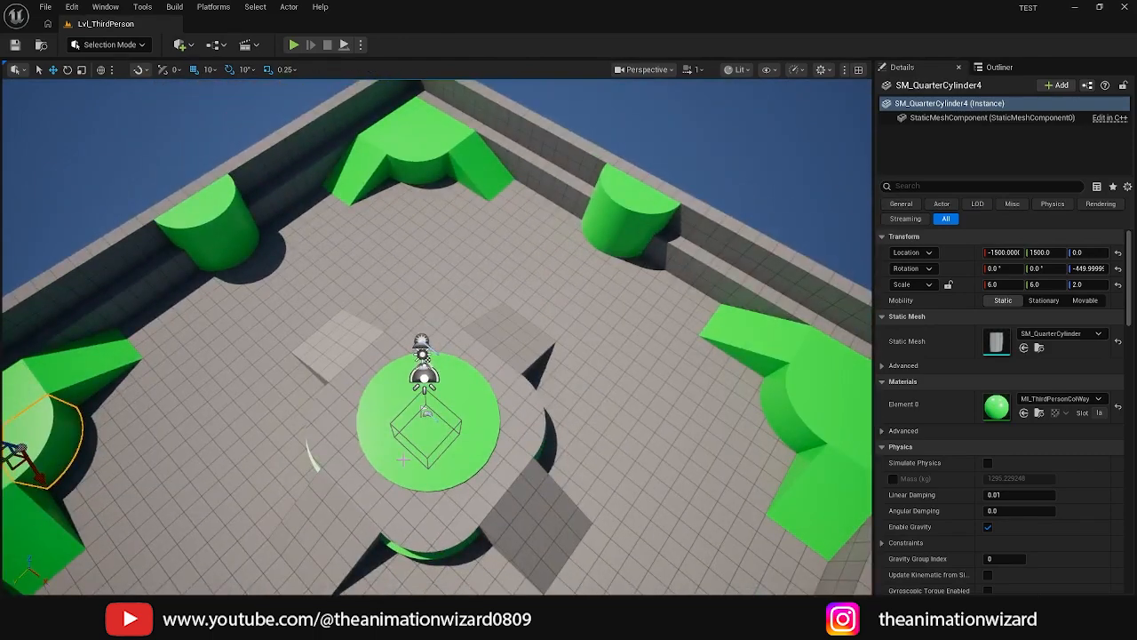
click(426, 477)
key(f)
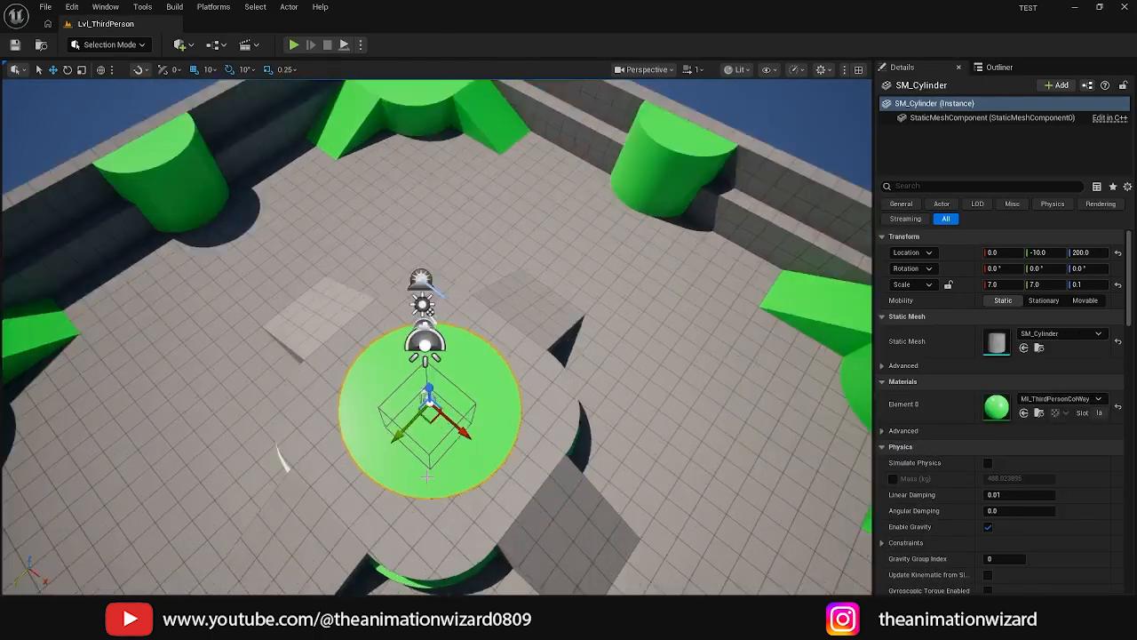
alt+drag(426, 478, 411, 470)
scroll(411, 470, down, 4)
mouse_move(417, 409)
alt+mouse_down()
mouse_move(515, 448)
mouse_move(415, 411)
alt+mouse_up()
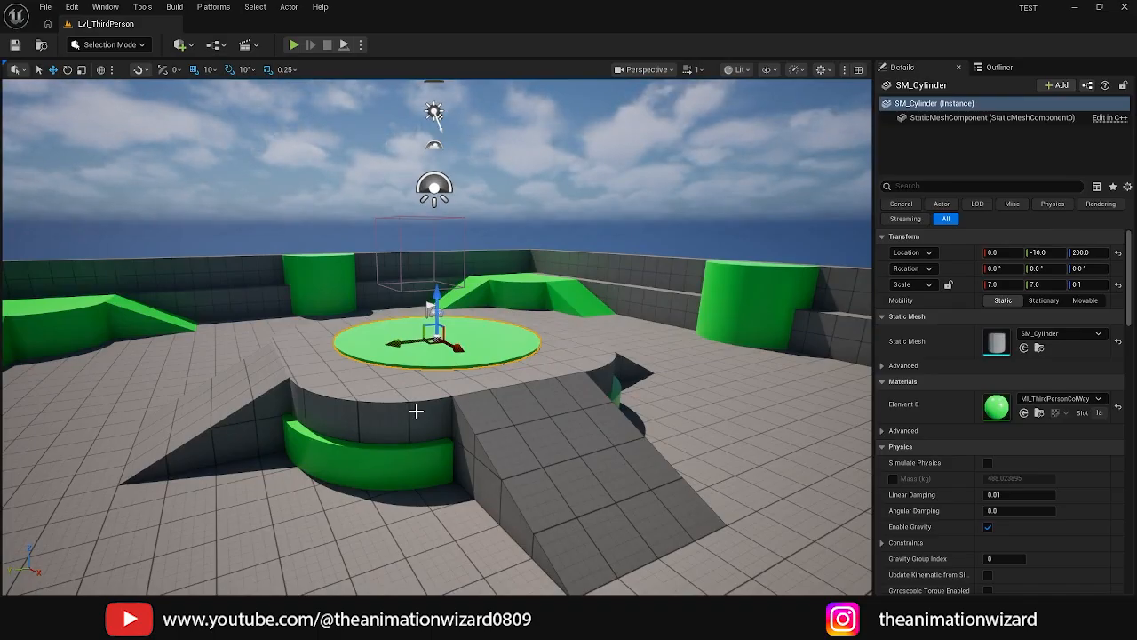
Orbit around the selected green disc to view the central platform from several sides, and focus on the disc again.
mouse_move(393, 397)
alt+mouse_down()
mouse_move(414, 471)
mouse_move(410, 391)
alt+mouse_up()
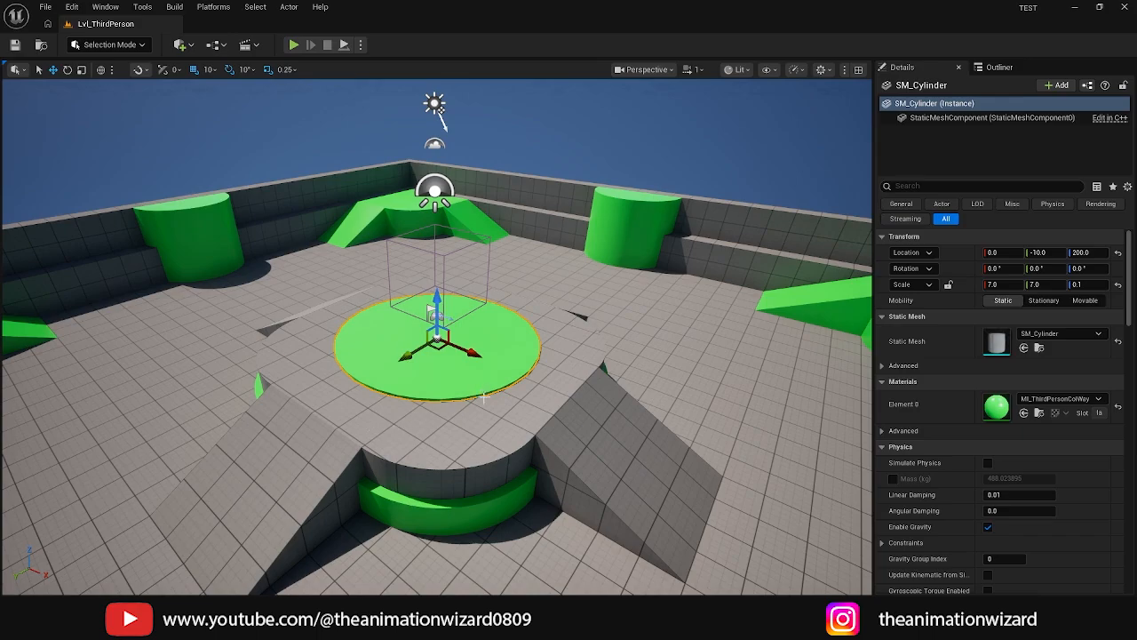
mouse_move(347, 363)
alt+mouse_down()
mouse_move(349, 407)
mouse_move(417, 302)
mouse_move(382, 330)
mouse_move(445, 427)
mouse_move(524, 364)
mouse_move(444, 307)
mouse_move(448, 391)
mouse_move(462, 320)
mouse_move(480, 316)
mouse_move(346, 366)
alt+mouse_up()
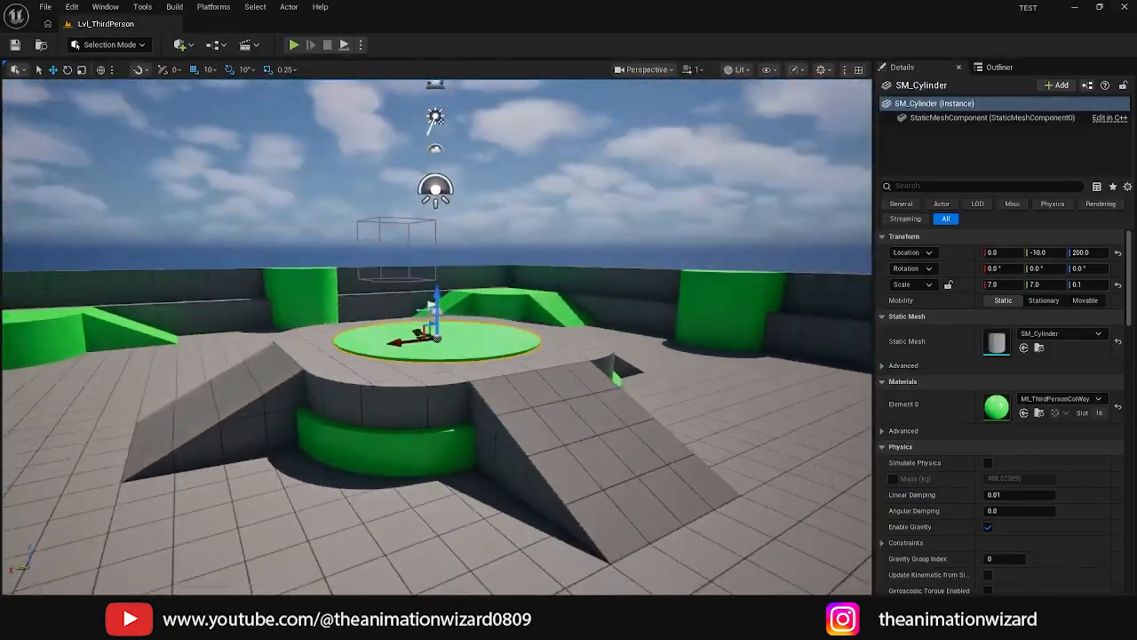
alt+drag(426, 355, 577, 236)
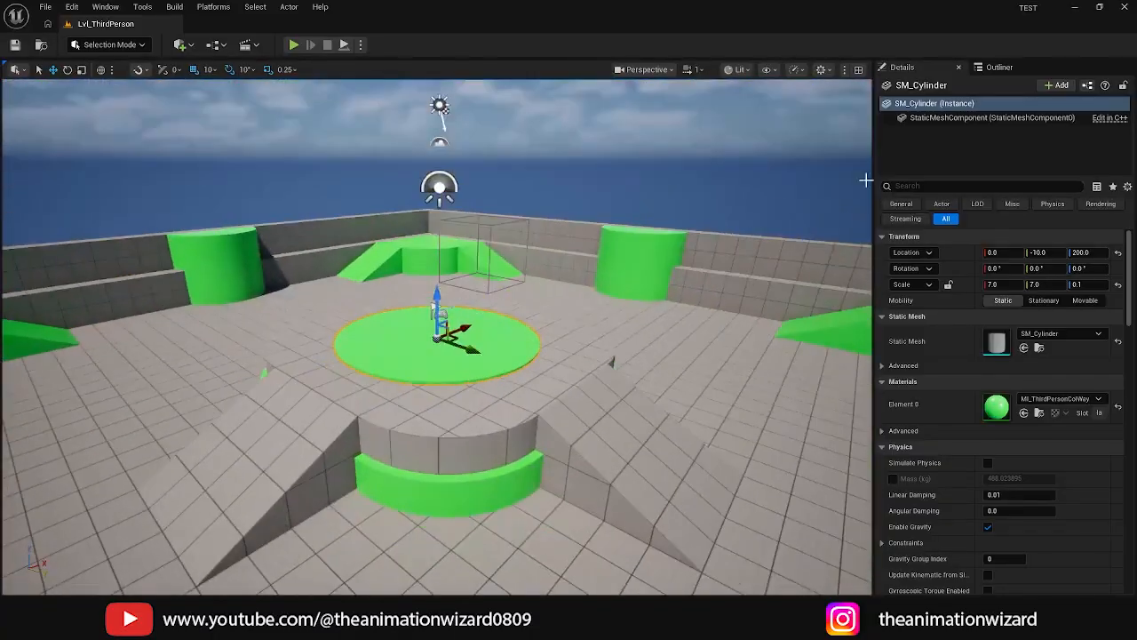
alt+drag(866, 181, 866, 258)
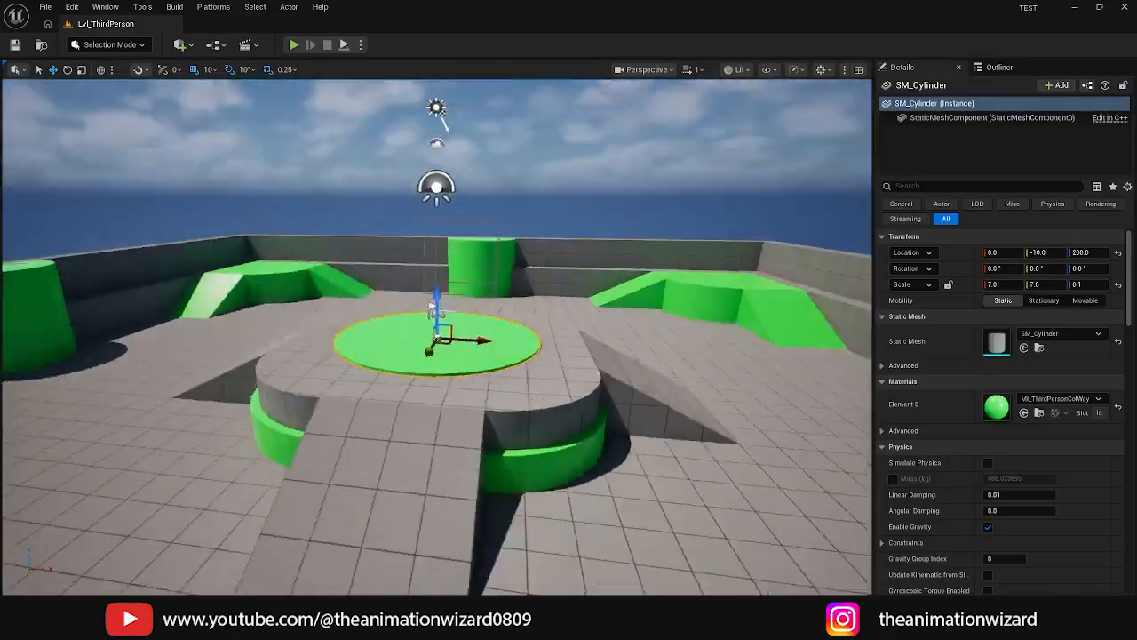
alt+drag(866, 258, 676, 275)
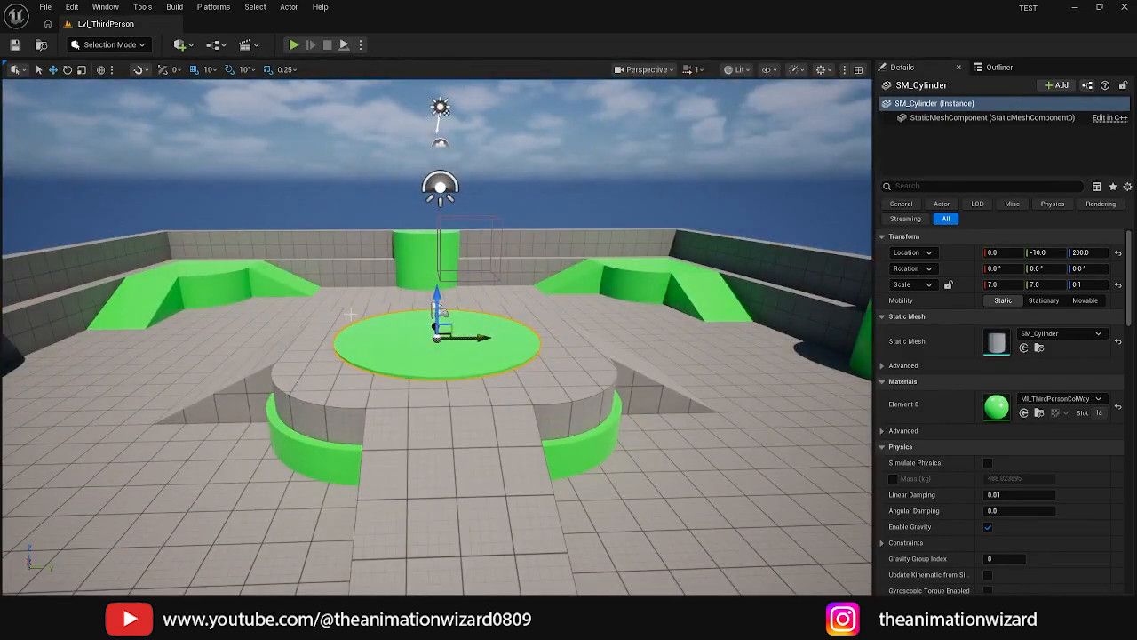
alt+drag(351, 313, 395, 293)
right_drag(436, 338, 409, 373)
key(f)
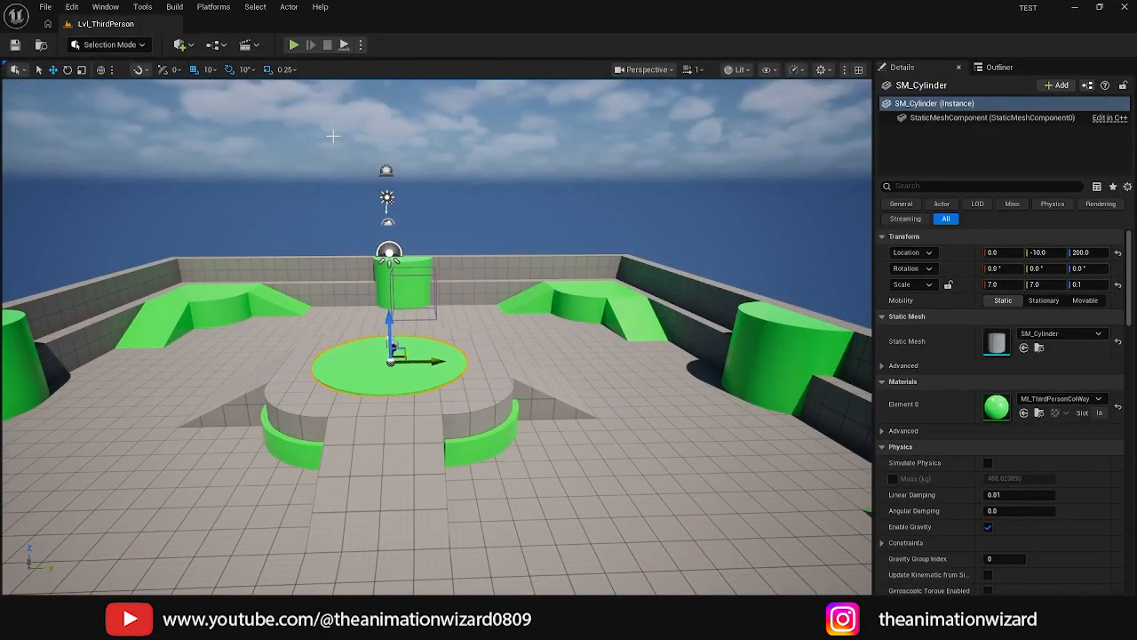
Zoom repeatedly in and out on the green disc, comparing the close view with the view of the whole arena.
scroll(469, 282, up, 6)
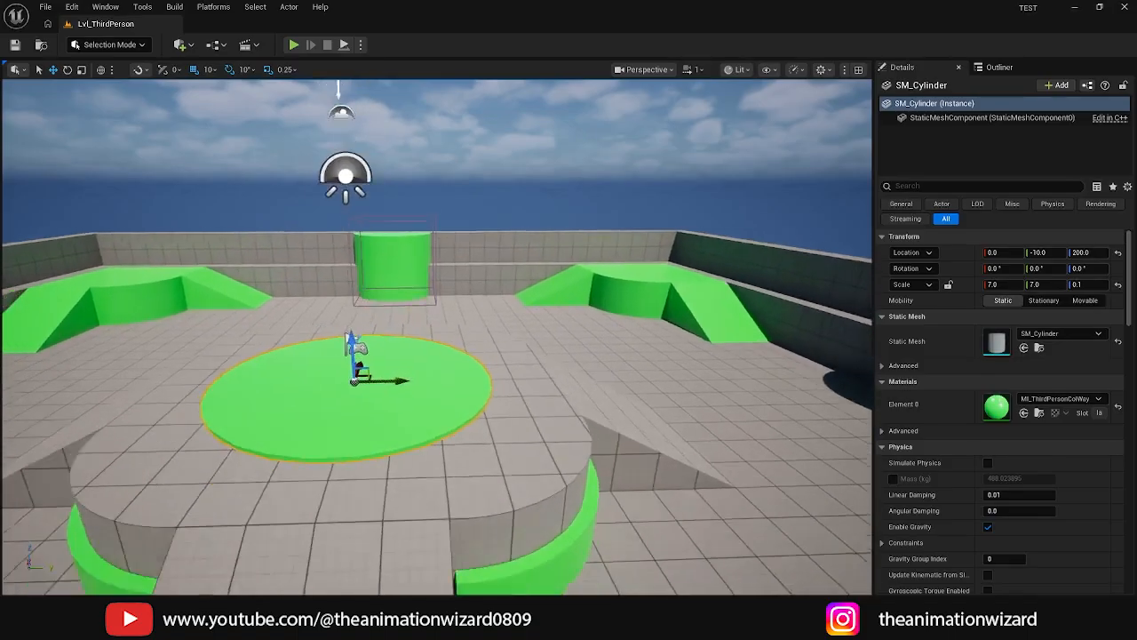
scroll(469, 281, down, 7)
scroll(437, 337, up, 6)
scroll(438, 338, down, 8)
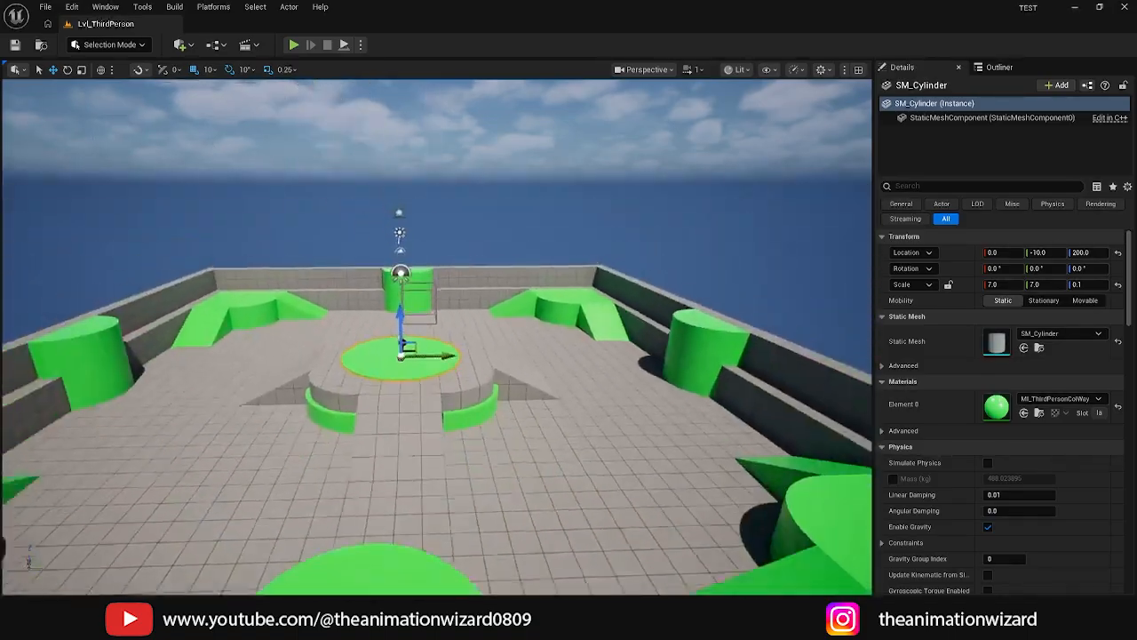
scroll(437, 338, up, 6)
scroll(437, 338, down, 8)
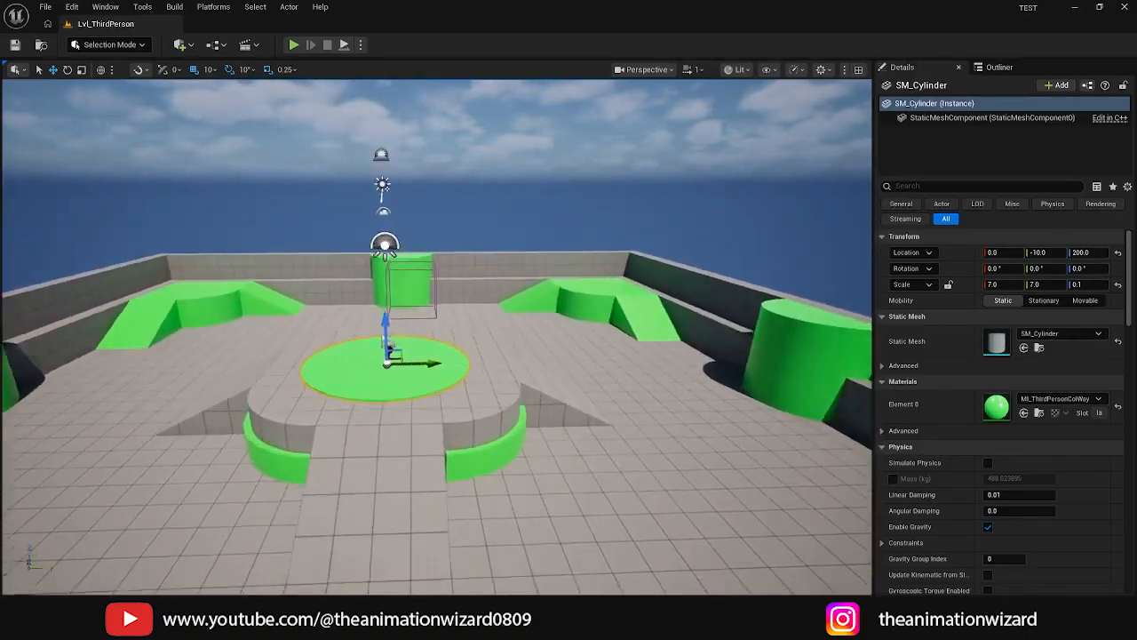
scroll(437, 338, up, 5)
scroll(437, 337, down, 7)
scroll(437, 338, up, 4)
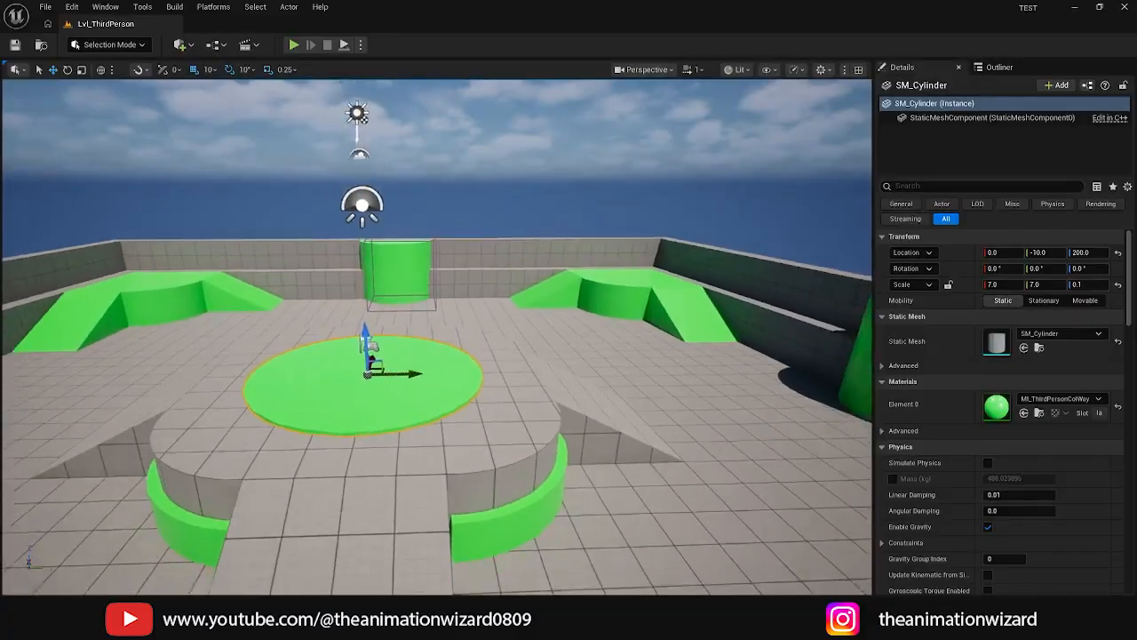
scroll(437, 337, down, 6)
scroll(437, 338, up, 8)
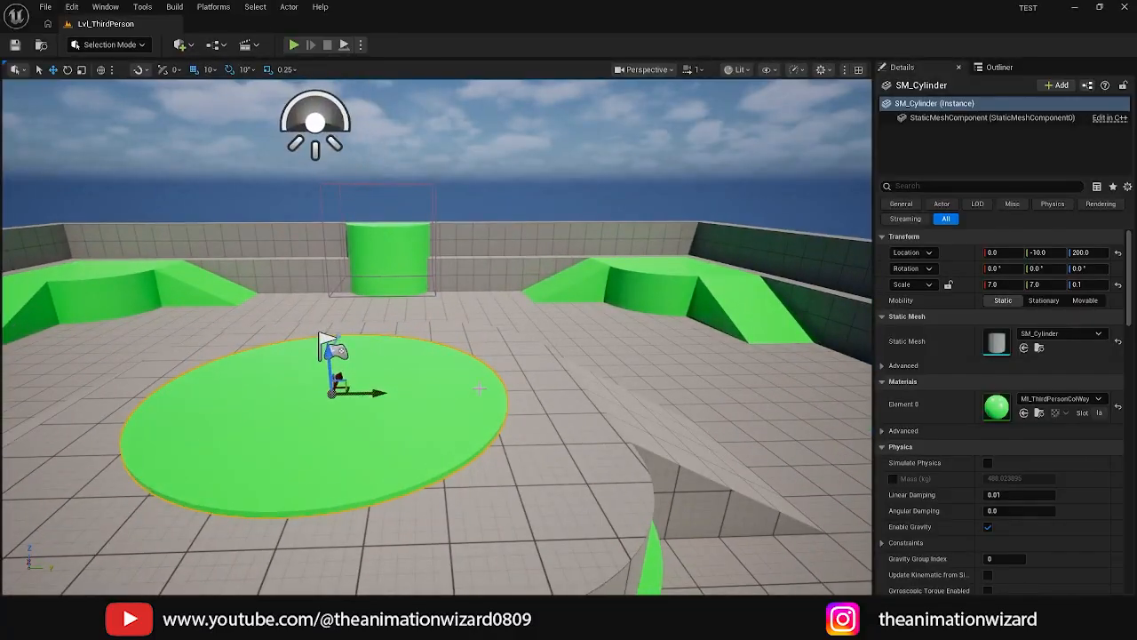
Orbit, pan and zoom around the selected green disc, viewing the central platform from above and from a low angle.
alt+drag(584, 383, 2, 198)
middle_drag(407, 406, 481, 353)
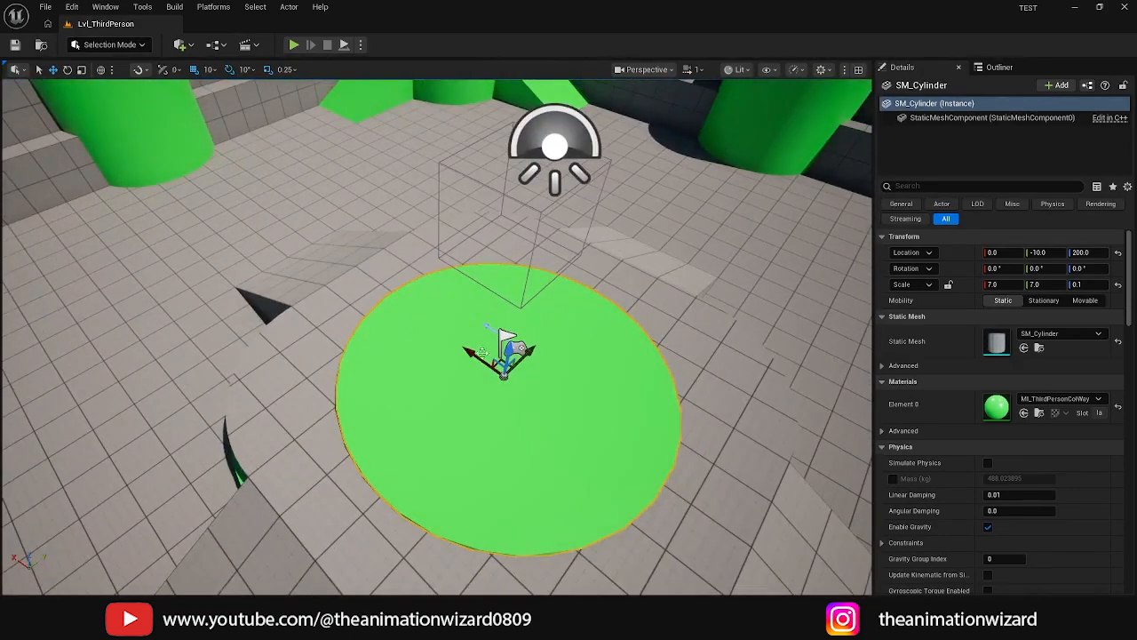
scroll(481, 353, up, 6)
scroll(482, 353, down, 10)
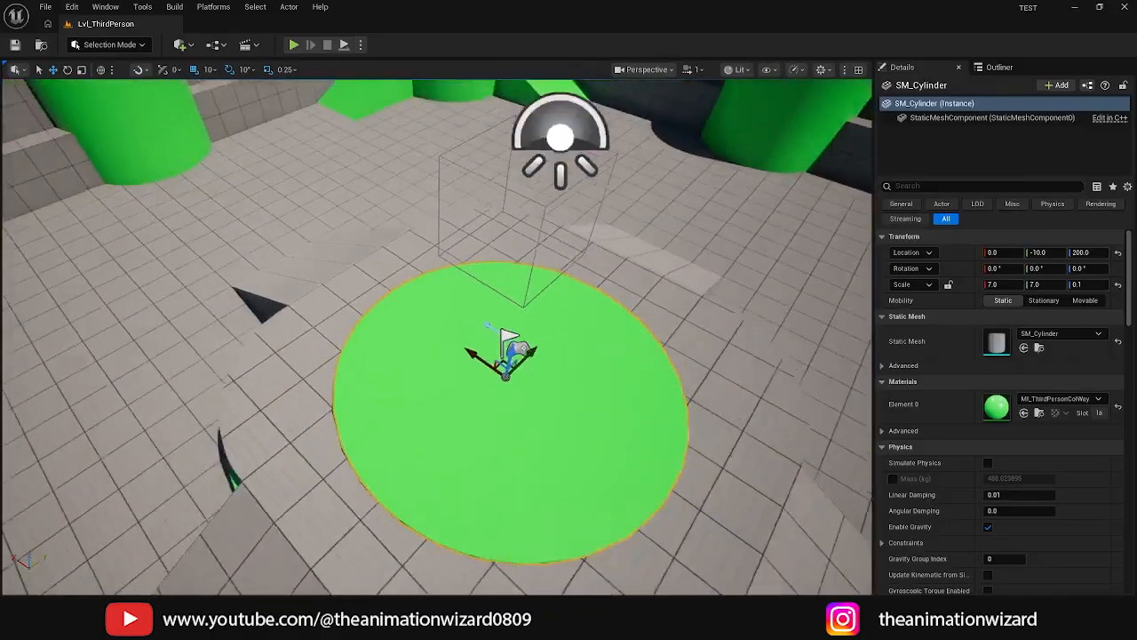
scroll(485, 356, up, 4)
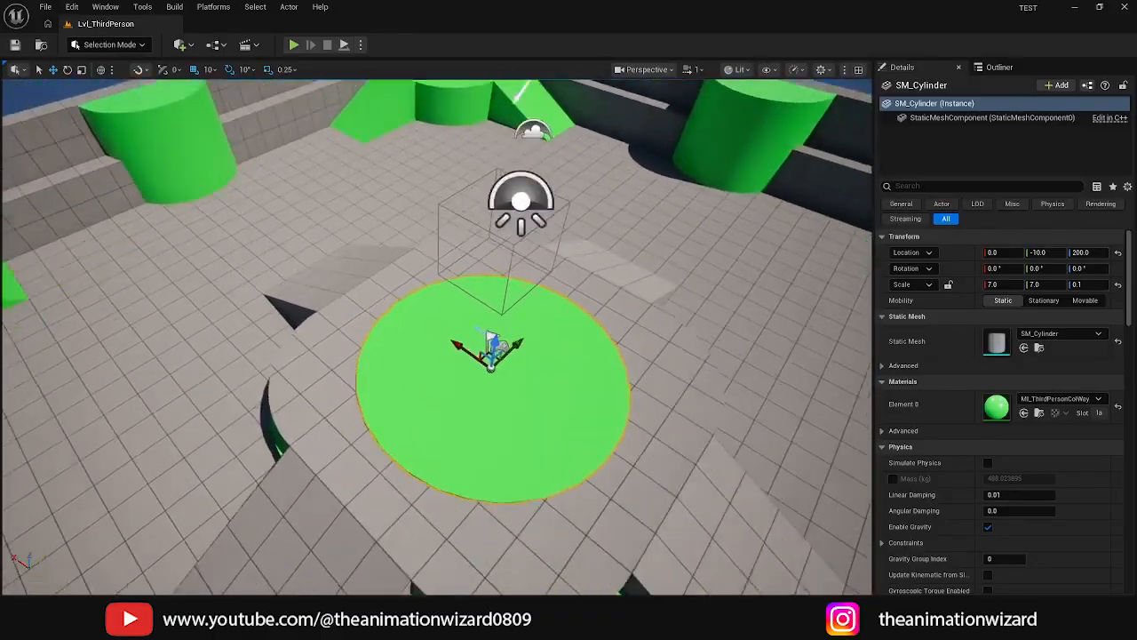
scroll(486, 357, down, 5)
scroll(482, 352, up, 3)
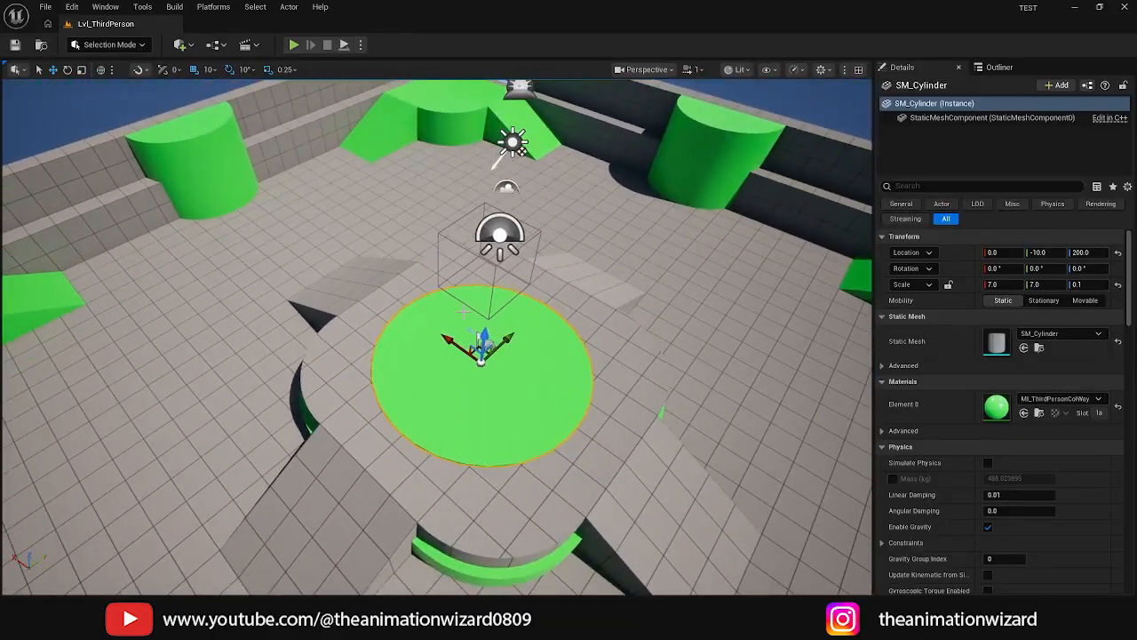
alt+drag(483, 352, 386, 432)
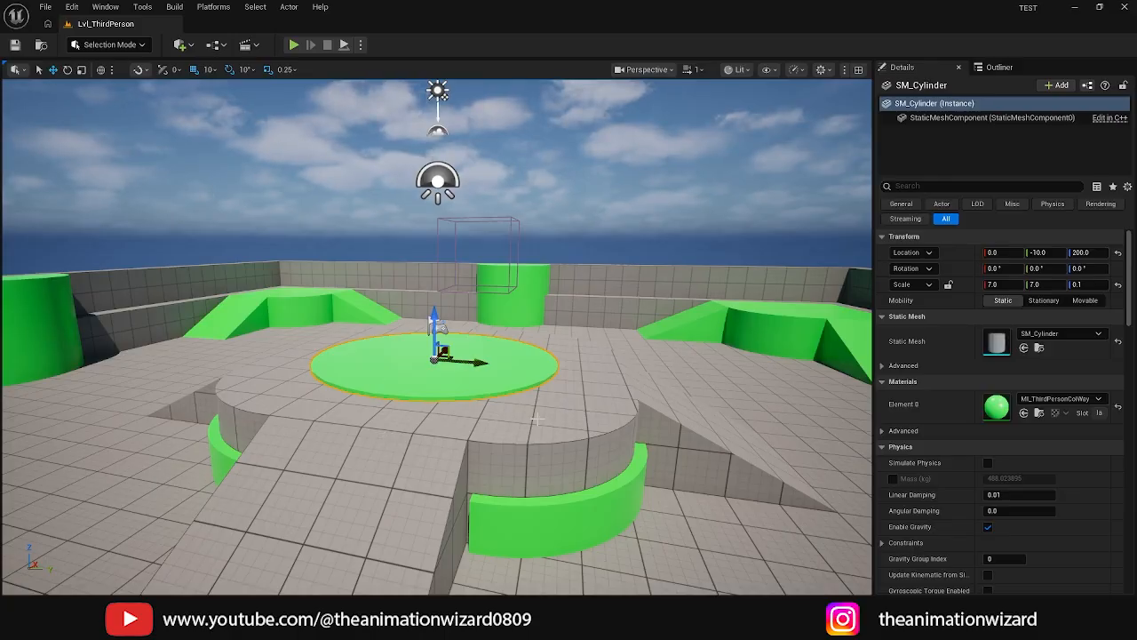
mouse_move(543, 412)
mouse_down()
mouse_move(579, 417)
mouse_move(641, 400)
mouse_move(534, 414)
mouse_move(607, 433)
mouse_move(542, 413)
mouse_up()
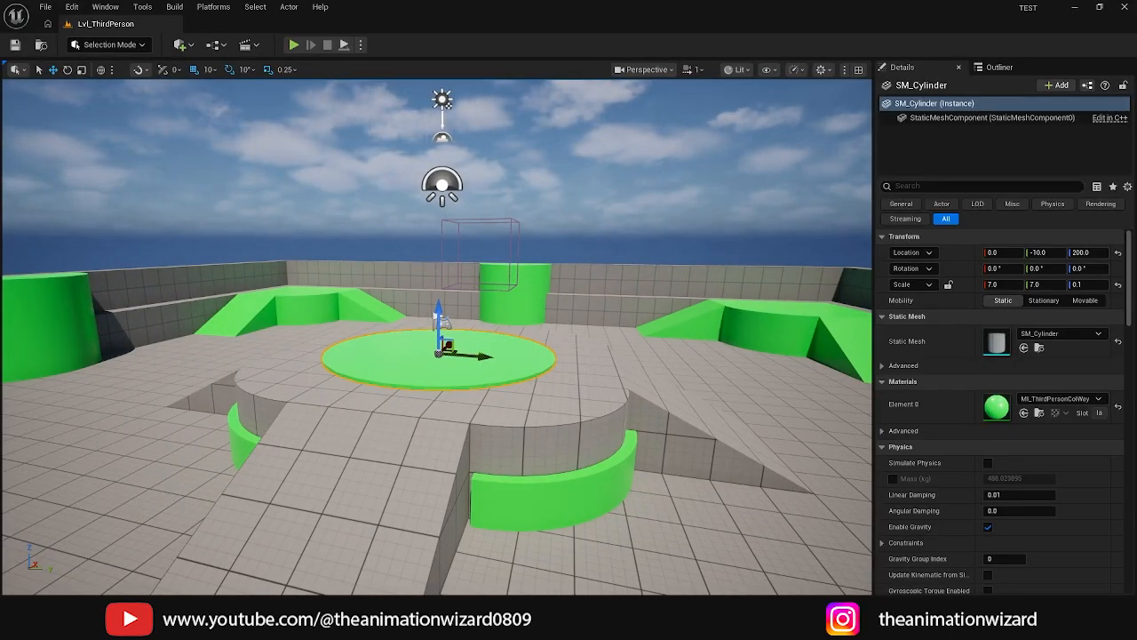
Select the grey quarter cylinder at the central platform's edge and fly the camera forward and backward past it.
click(545, 439)
right_drag(545, 439, 731, 435)
key(w)
key(s)
key(s)
key(w)
key(s)
key(w)
key(s)
key(w)
key(s)
key(w)
key(s)
Fly the camera sideways, forward, backward, down and up around the central platform to try every movement direction.
key(a)
key(d)
key(a)
key(d)
key(w)
key(s)
key(w)
key(s)
key(a)
key(d)
key(q)
key(e)
key(w)
key(s)
key(d)
key(q)
key(e)
key(s)
key(q)
key(e)
Fly repeatedly toward and away from the selected grey quarter cylinder at the current camera speed.
key(w)
key(w)
key(s)
key(w)
key(s)
key(w)
key(w)
key(s)
key(s)
key(w)
key(s)
key(w)
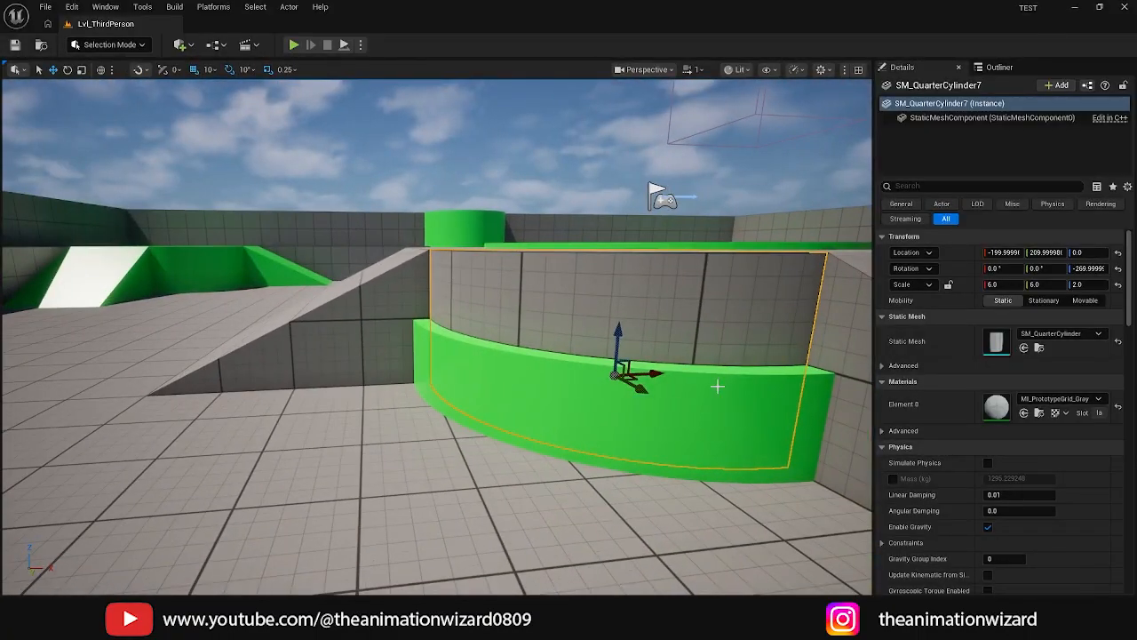
Raise the viewport camera speed to about 4.5.
click(699, 69)
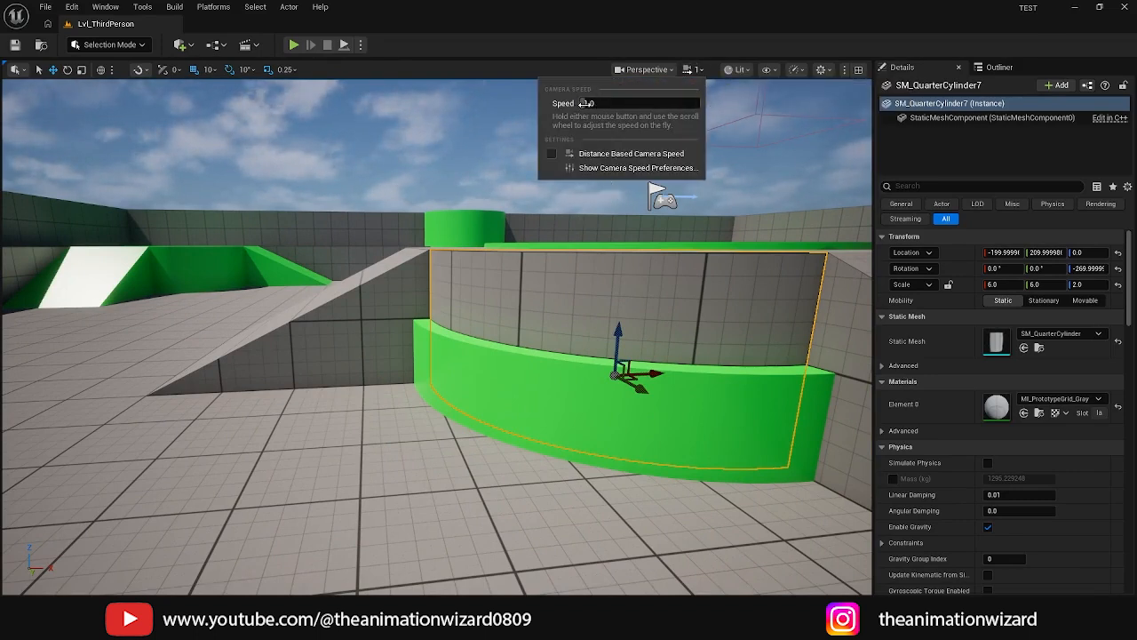
drag(584, 103, 613, 103)
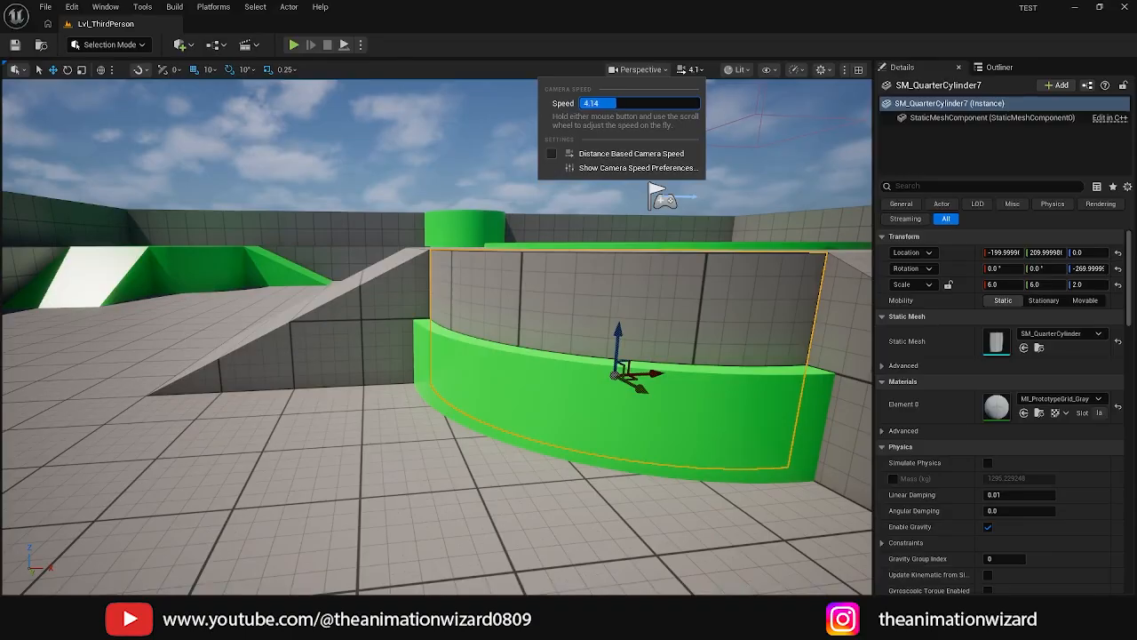
click(470, 266)
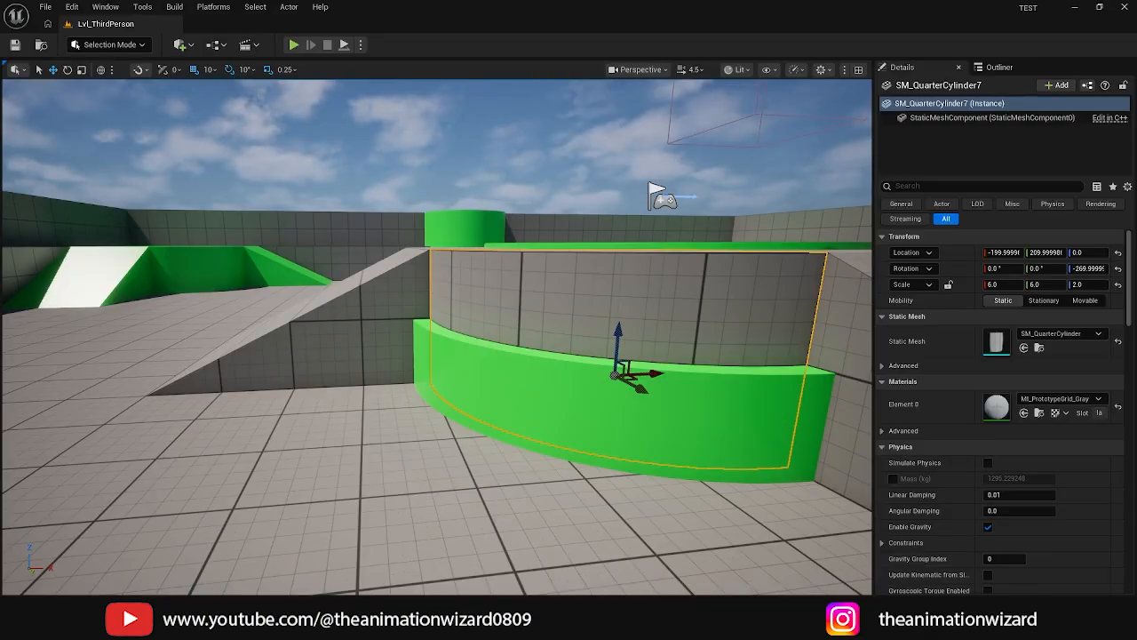
Fly back and forth between the central platform and the arena's outer wall to test the faster camera speed.
key(w)
key(s)
key(w)
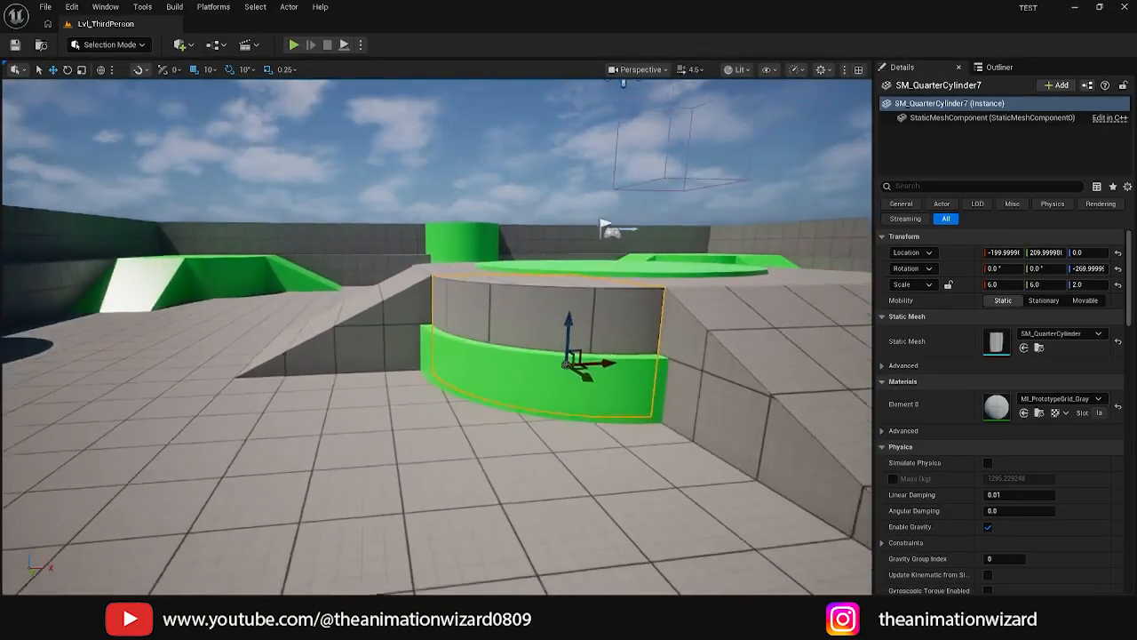
key(s)
key(w)
key(s)
key(w)
key(s)
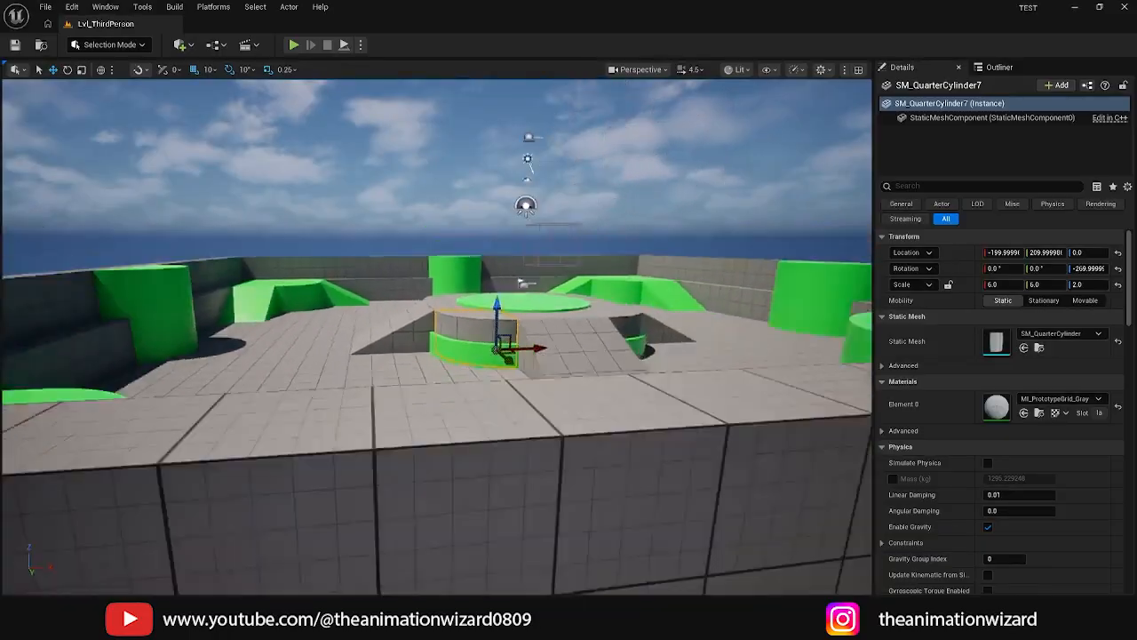
key(w)
key(s)
key(w)
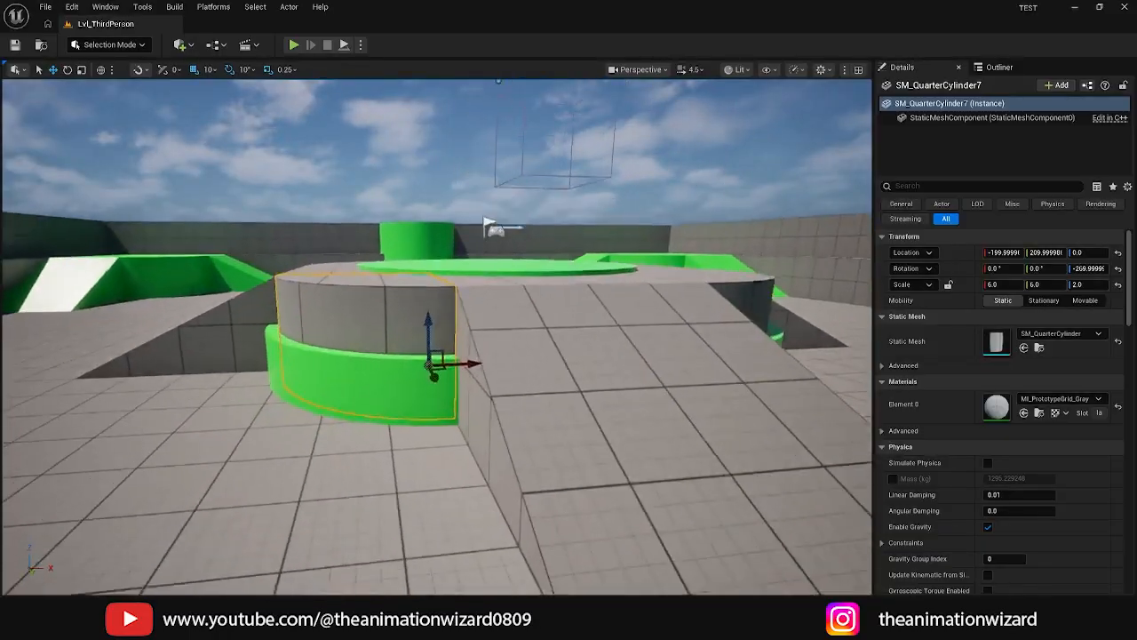
key(s)
key(w)
key(s)
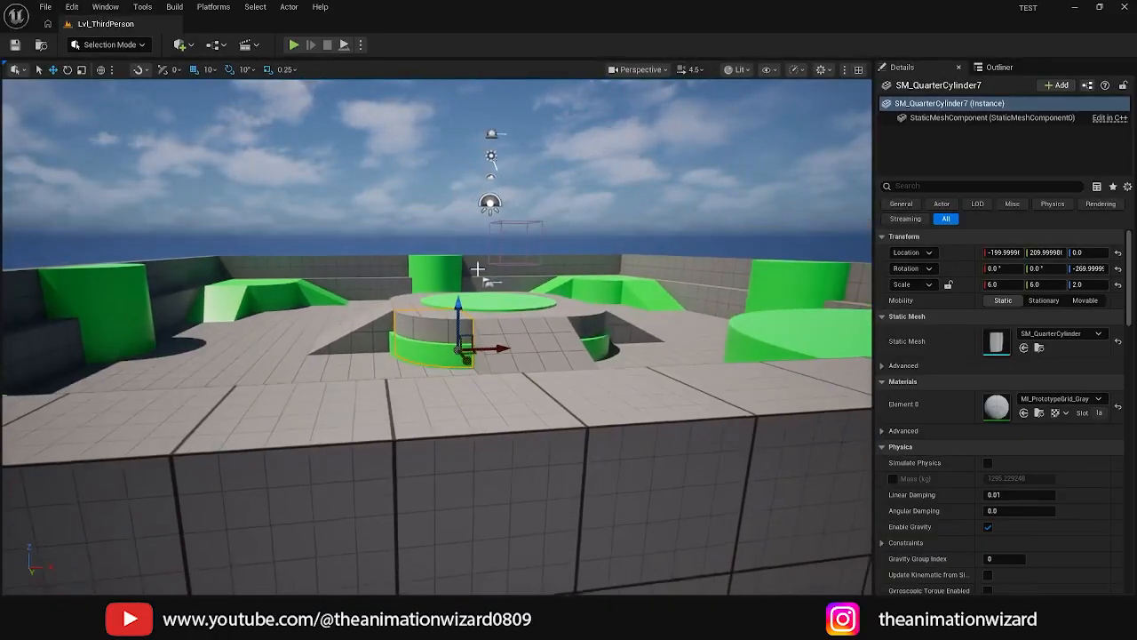
Lower the viewport camera speed to about 1.8.
click(694, 69)
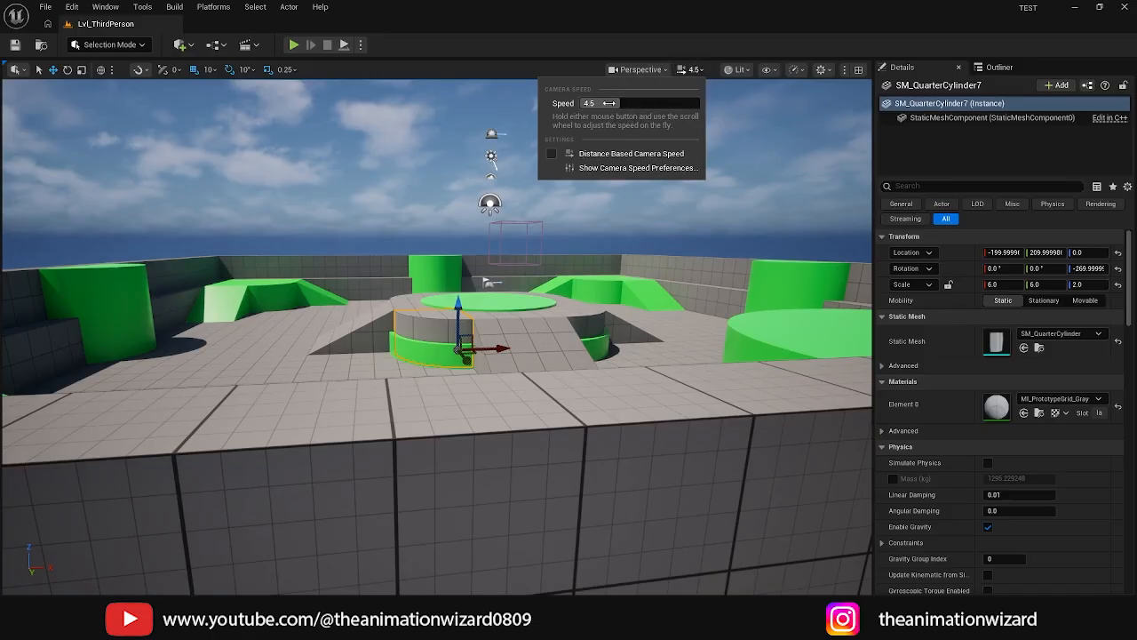
drag(610, 103, 586, 103)
right_click(585, 188)
Fly between the central platform and the outside of the arena wall to test the reduced camera speed.
key(w)
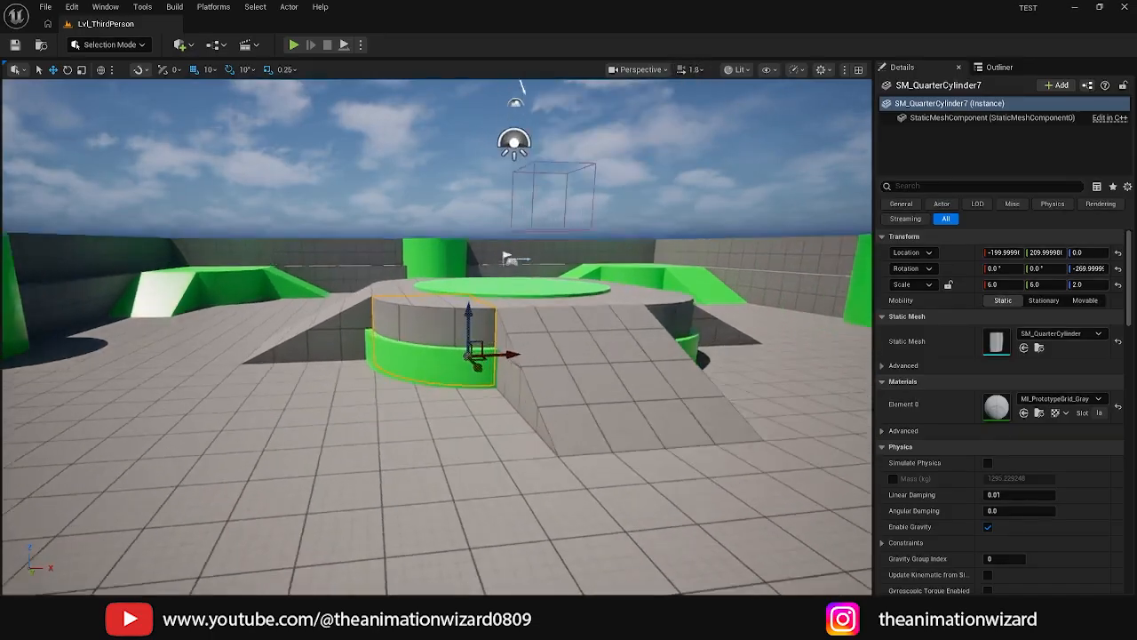
key(s)
key(s)
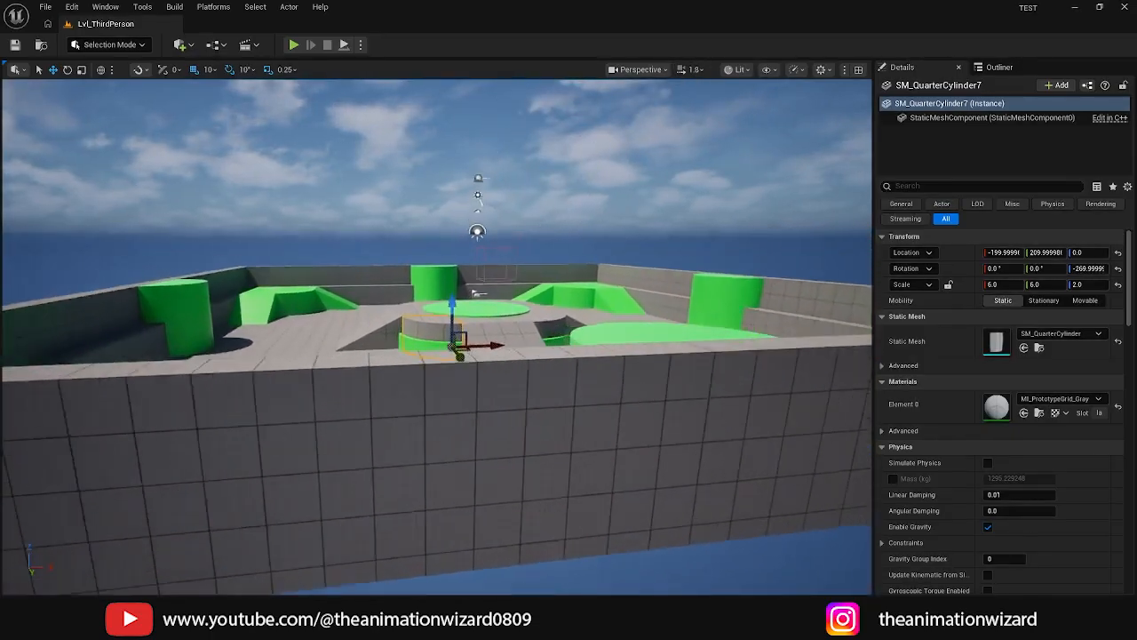
key(w)
key(s)
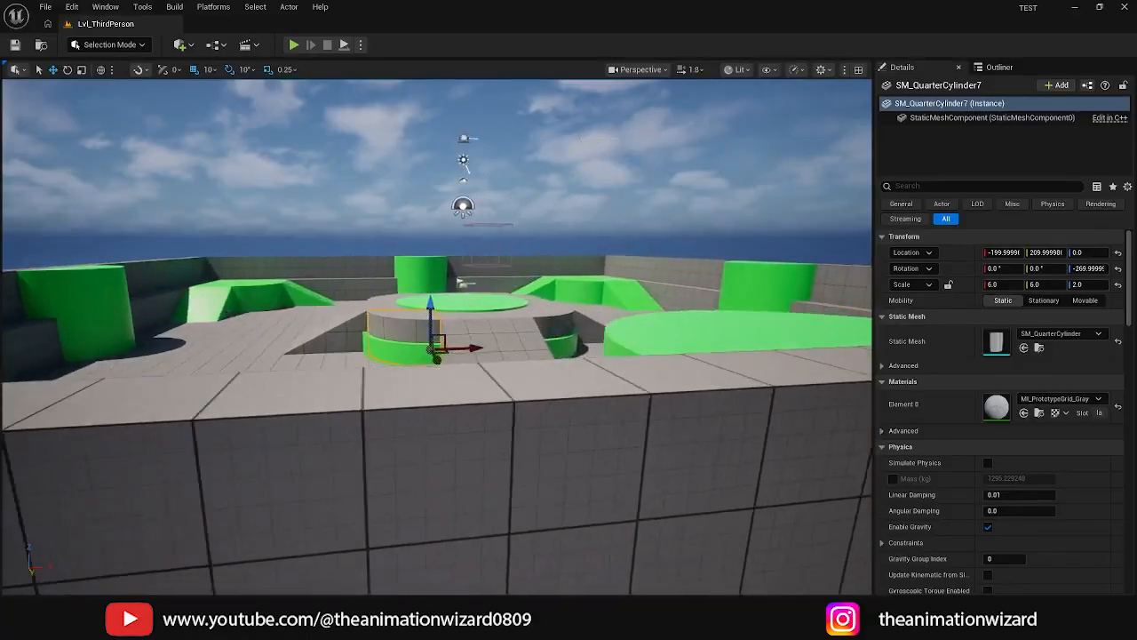
key(w)
key(s)
key(w)
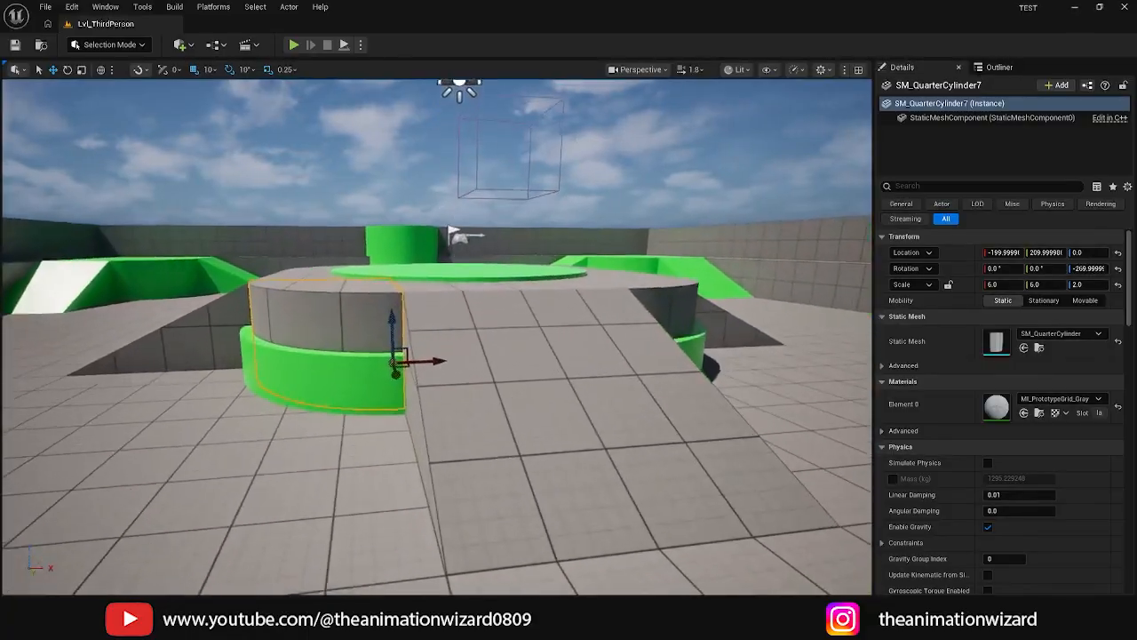
key(s)
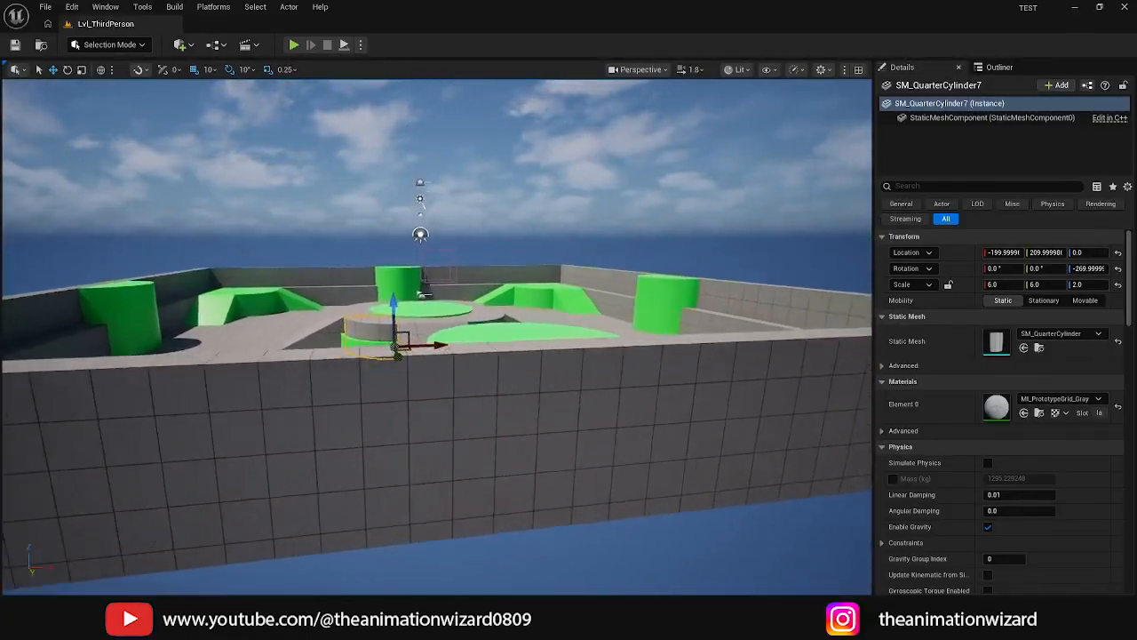
key(w)
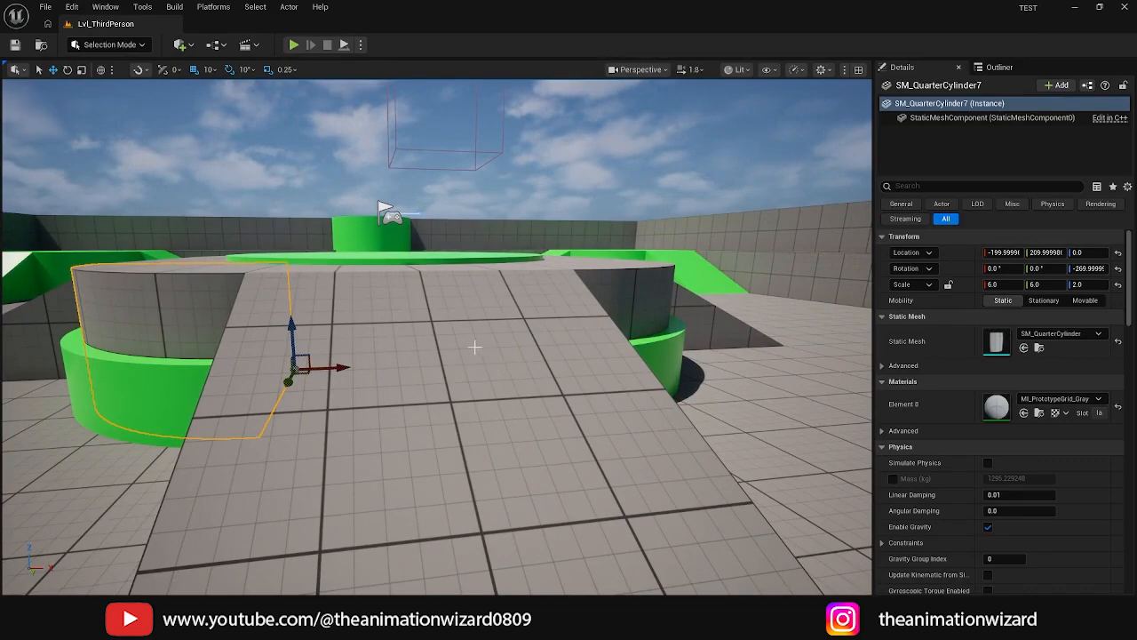
Orbit above the green disc, fly out for an overview of the whole arena, and return to the central platform's ramp.
alt+drag(474, 346, 468, 334)
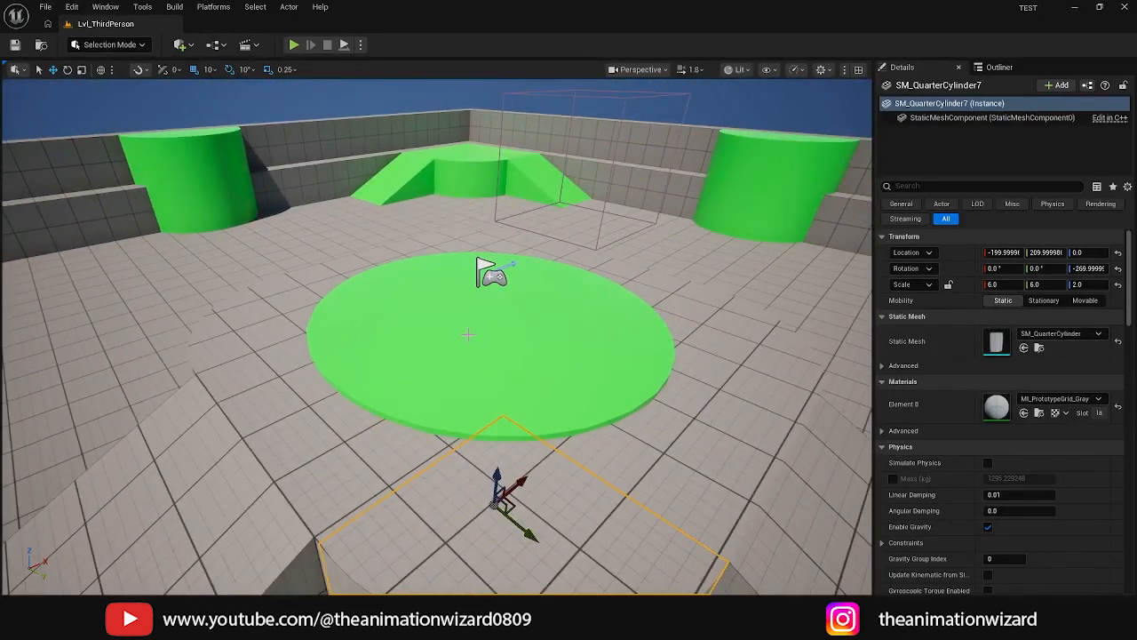
key(w)
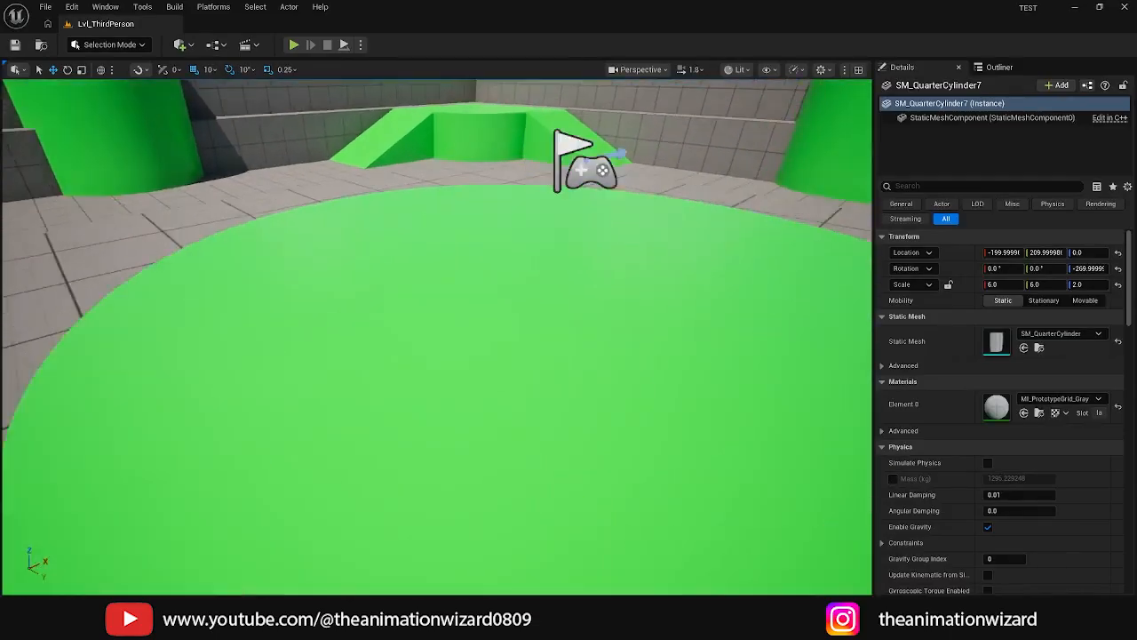
key(s)
key(a)
key(s)
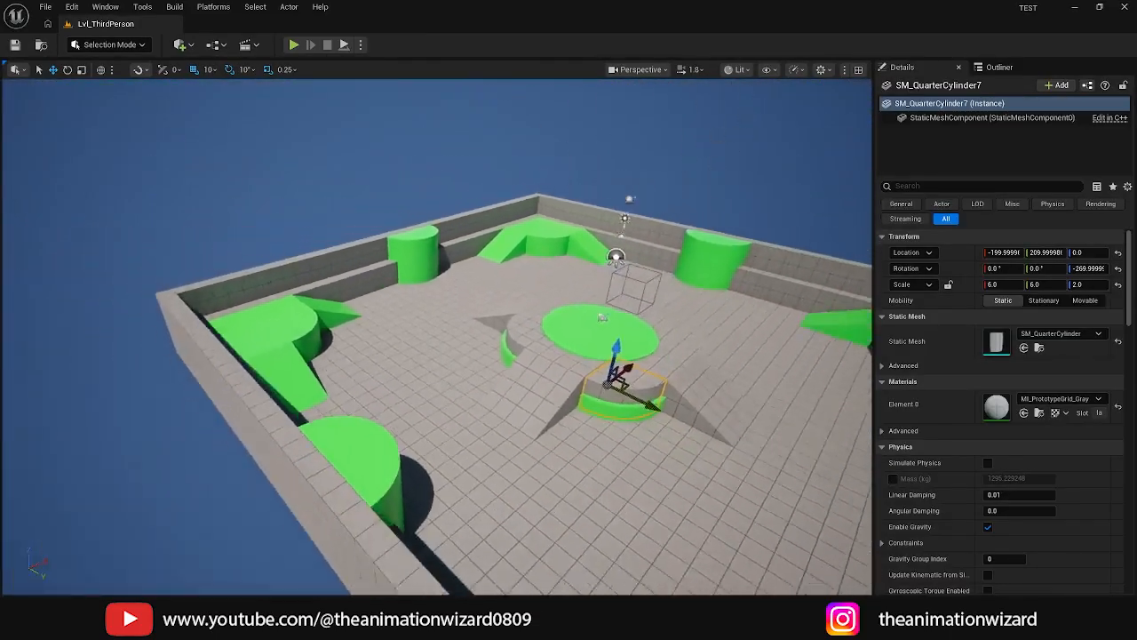
key(q)
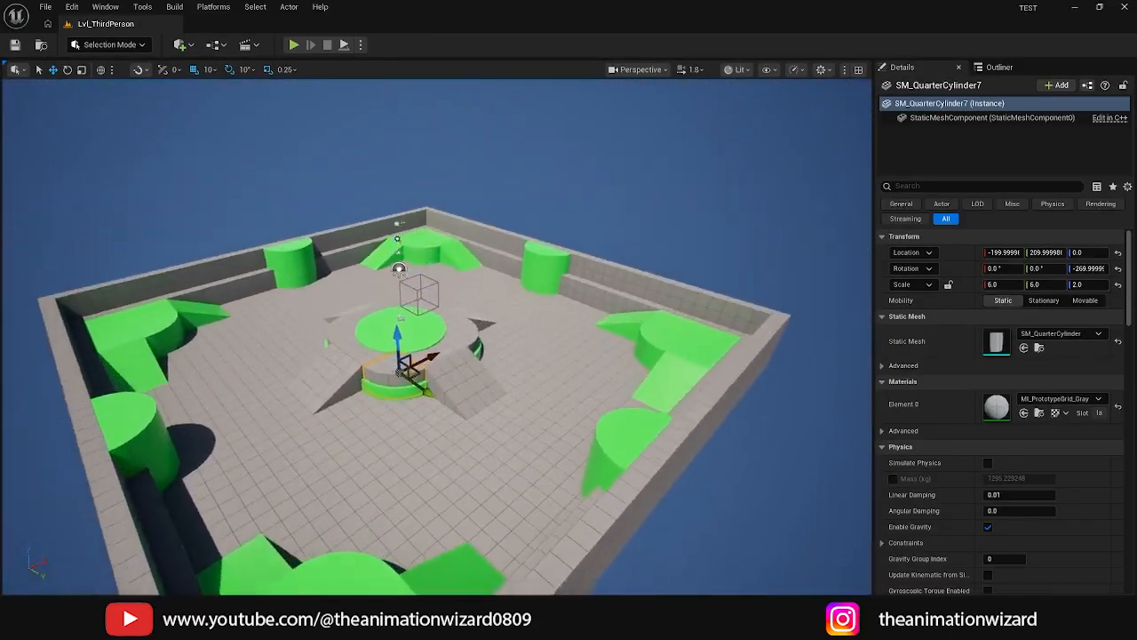
key(w)
key(s)
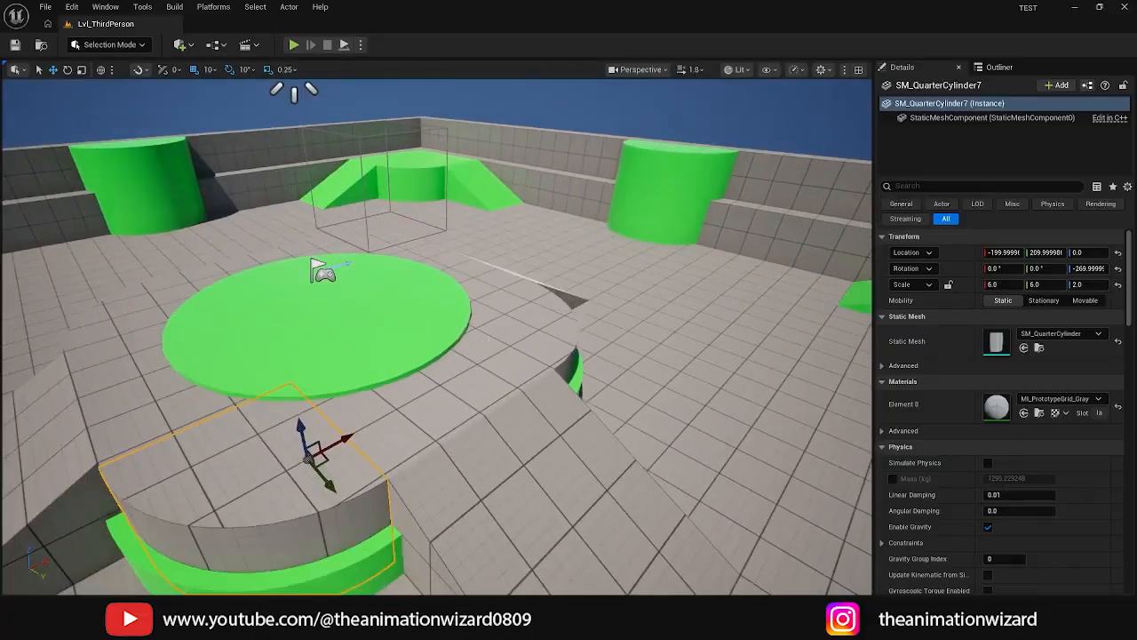
key(q)
right_drag(567, 373, 497, 320)
key(d)
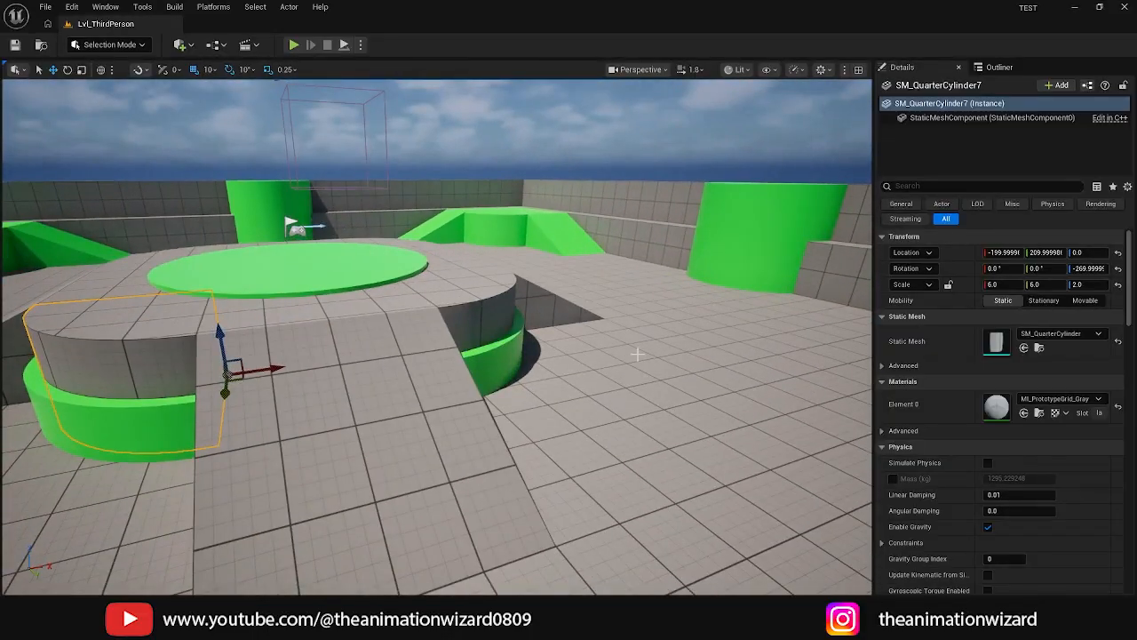
Turn the camera while flying past the central platform, back out over the outer wall, and return toward the tall green cylinder.
right_drag(651, 367, 711, 367)
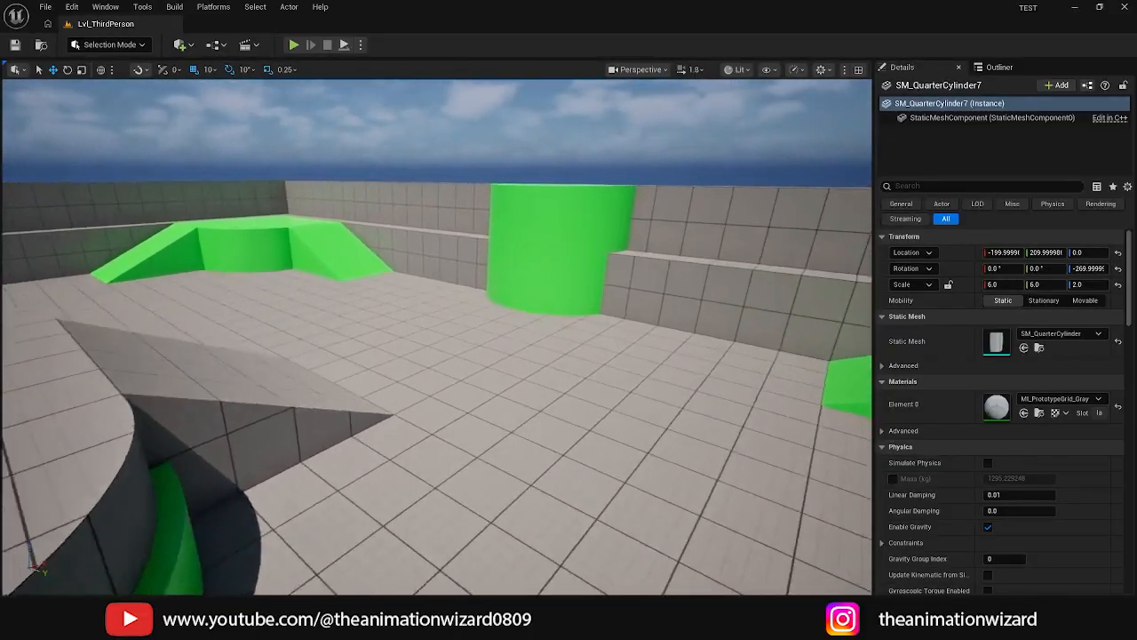
right_drag(569, 355, 435, 356)
key(s)
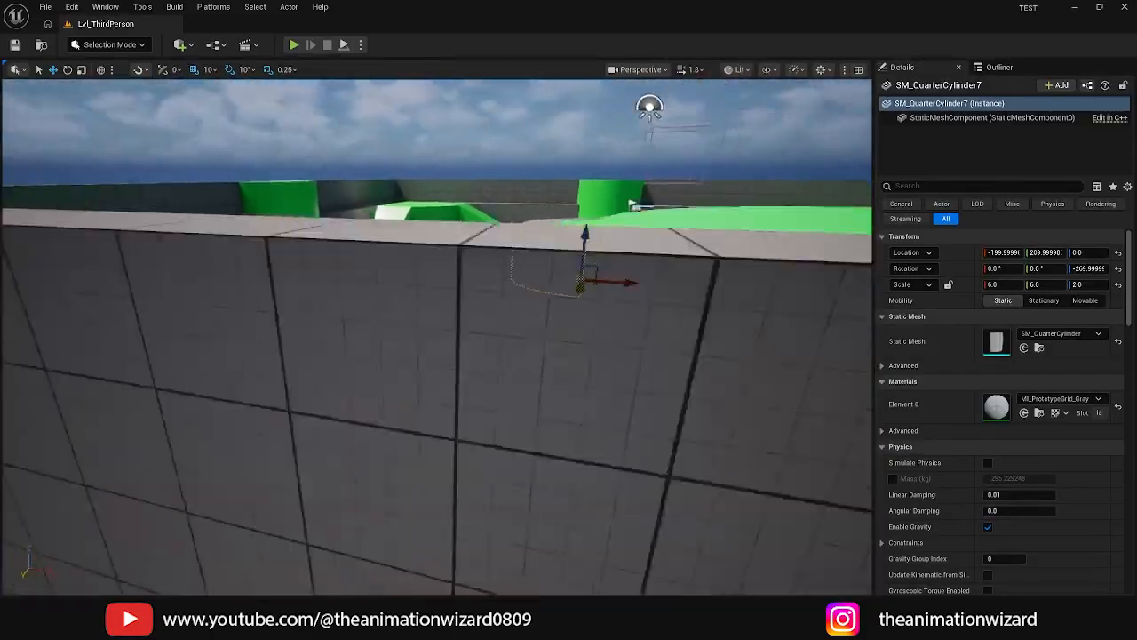
right_drag(436, 337, 551, 338)
key(w)
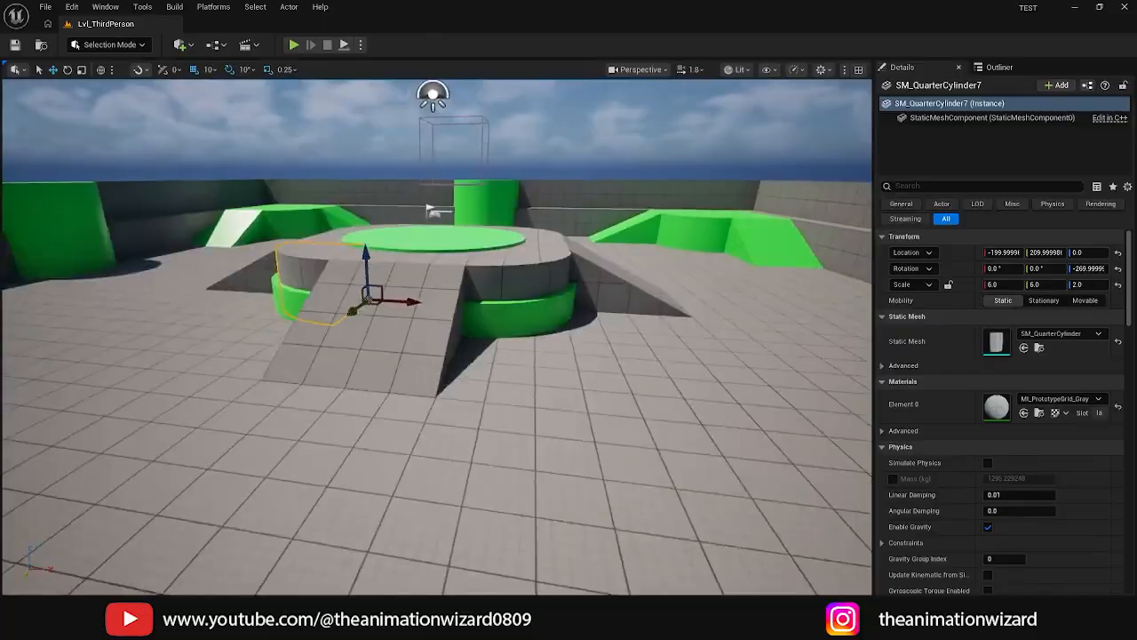
key(w)
right_drag(436, 338, 658, 338)
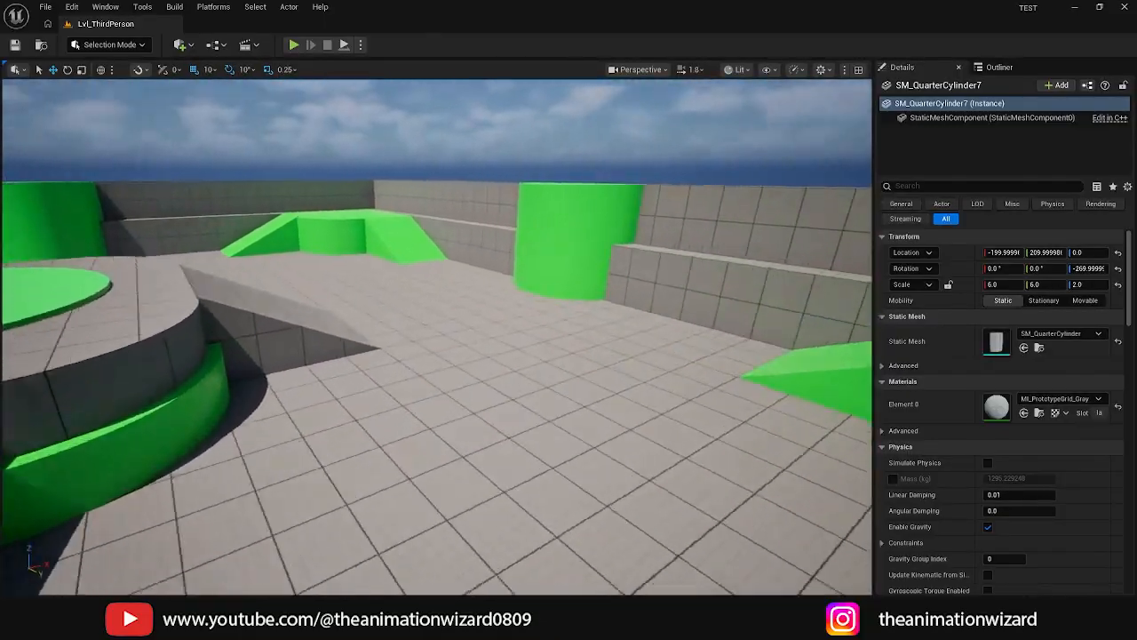
key(w)
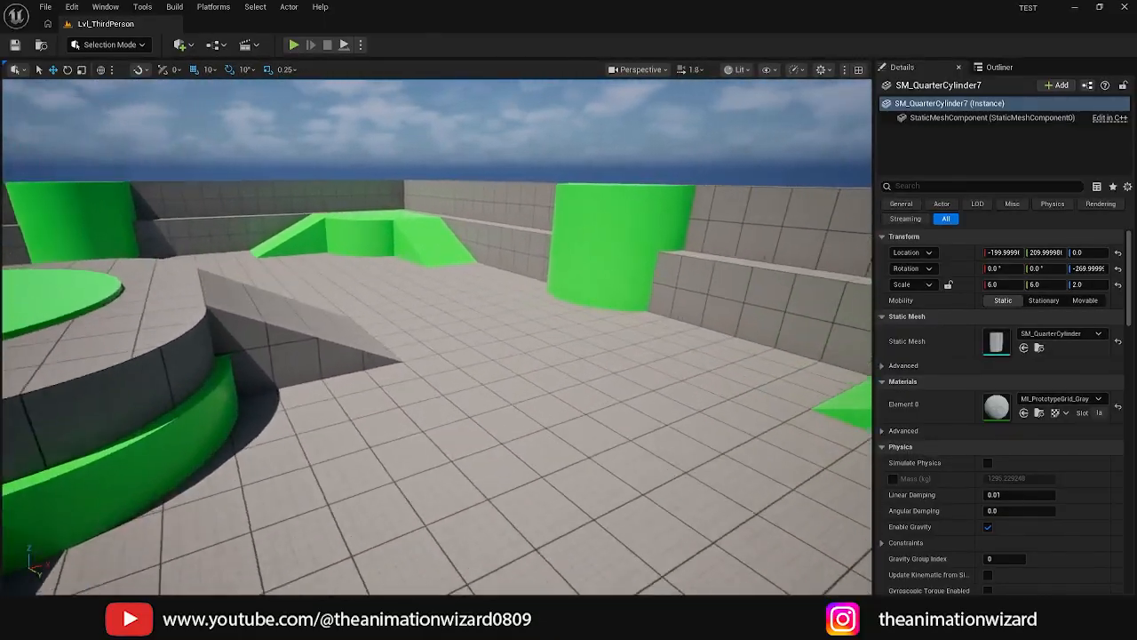
Fly out beyond the arena's dark outer wall, turn around, and fly back in toward the green corner ramps.
key(w)
right_drag(435, 337, 364, 337)
key(s)
key(w)
key(s)
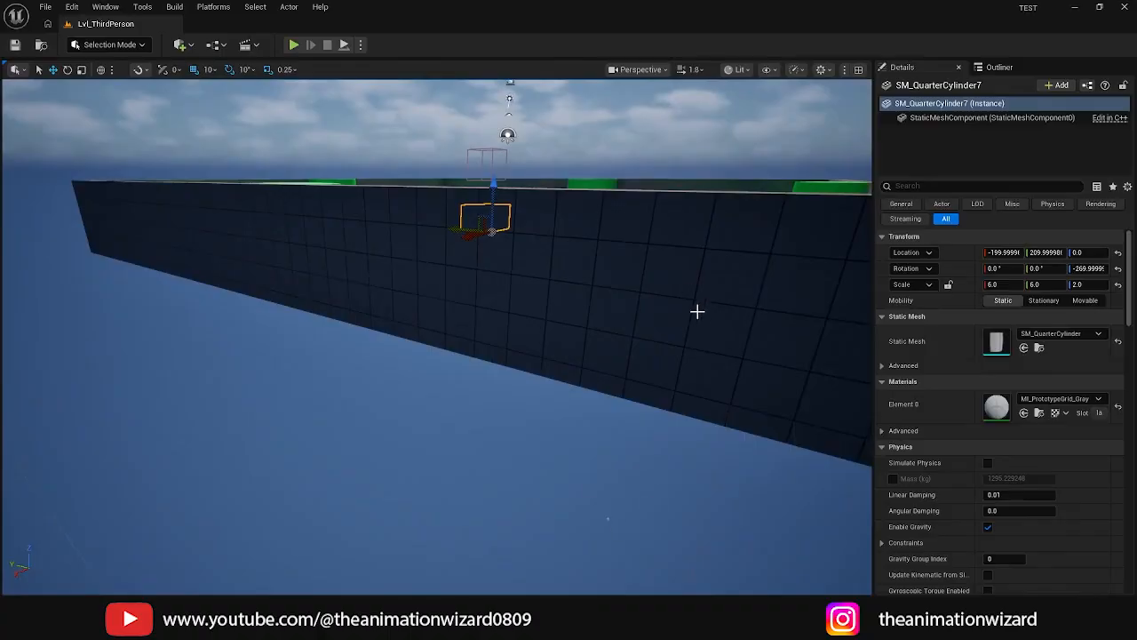
right_drag(435, 338, 498, 338)
key(w)
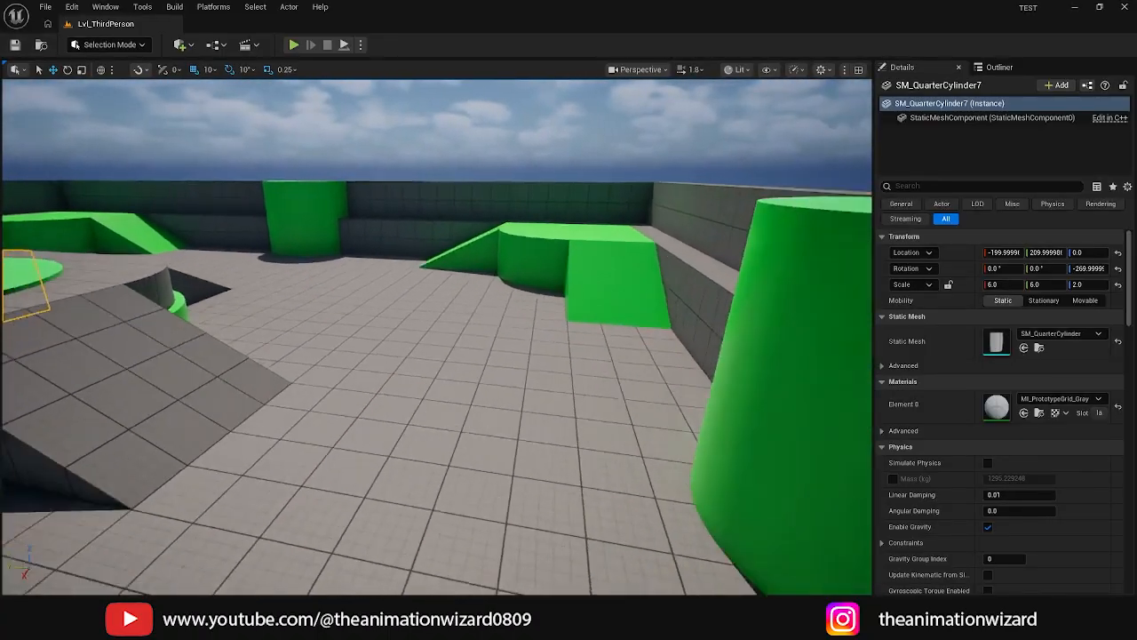
key(w)
right_drag(435, 338, 409, 342)
key(w)
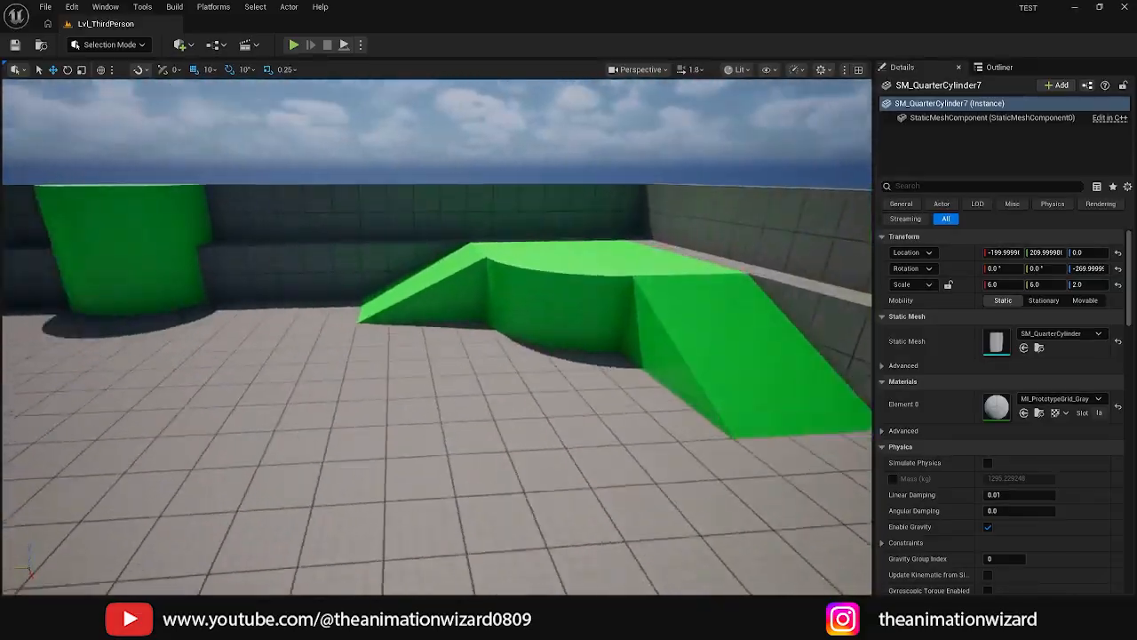
Fly from the green corner ramps past the central platform and back out to an overview of the arena.
key(s)
mouse_move(436, 337)
right_down()
mouse_move(382, 342)
mouse_move(435, 338)
right_up()
key(w)
key(w)
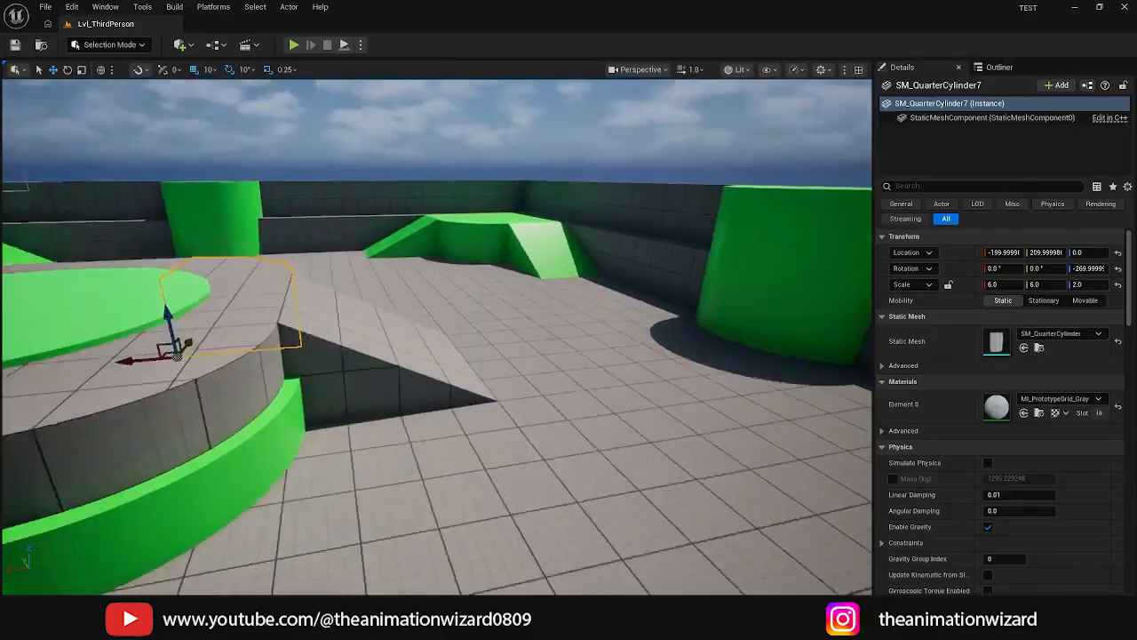
right_drag(436, 337, 436, 338)
key(s)
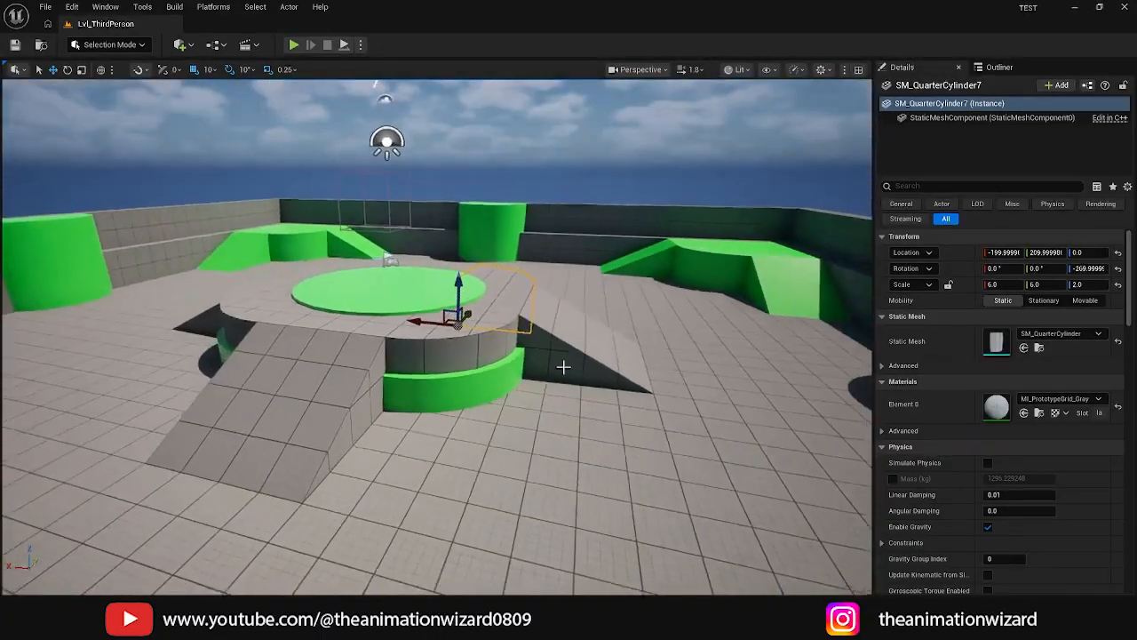
Circle the central platform and orbit around the selected quarter cylinder to see it from several sides and from higher up.
right_drag(563, 366, 564, 366)
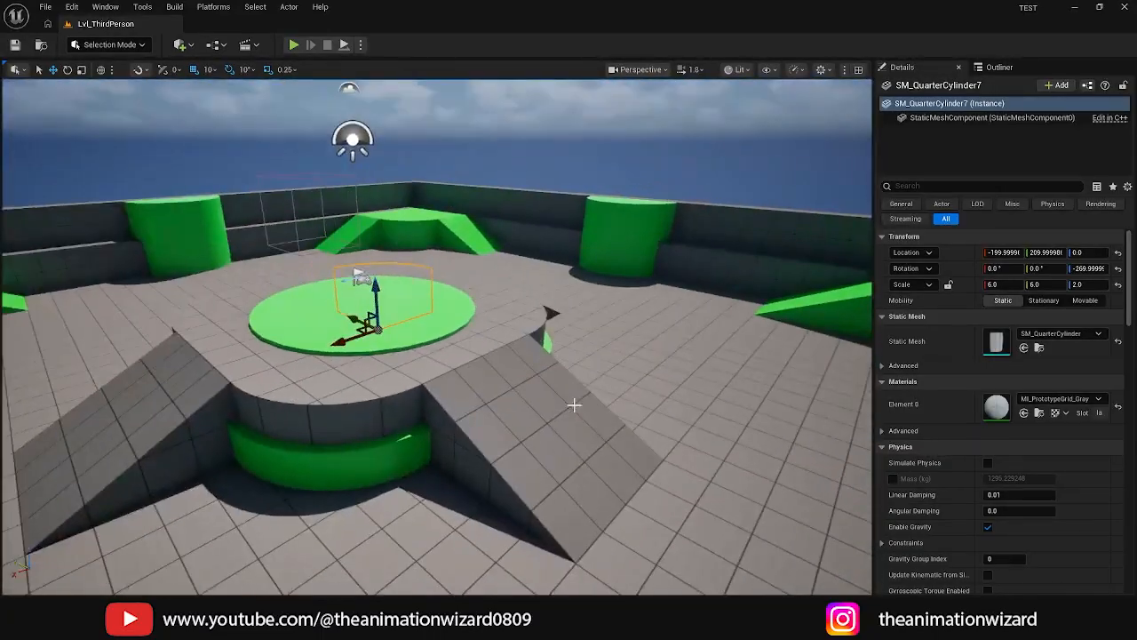
right_drag(574, 405, 574, 405)
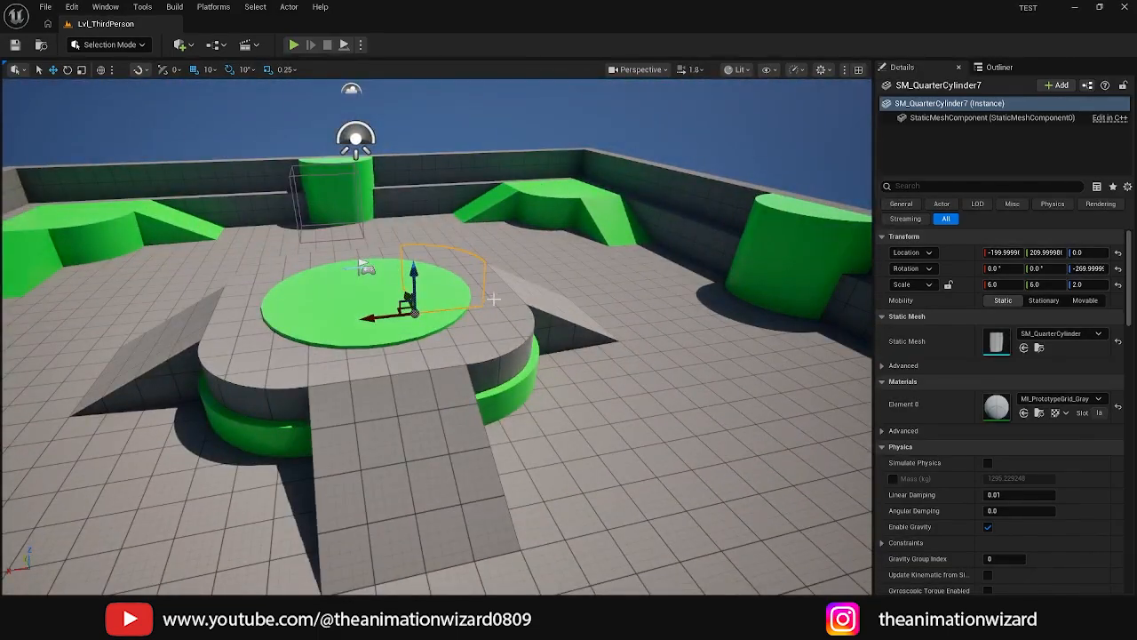
alt+drag(623, 288, 178, 282)
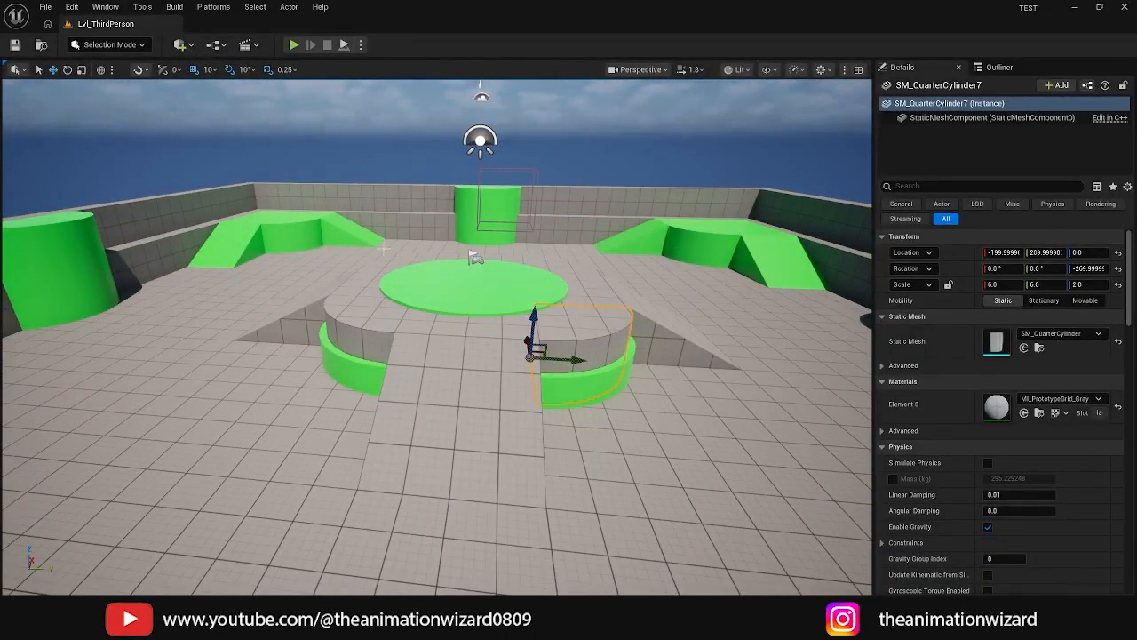
alt+drag(390, 312, 471, 348)
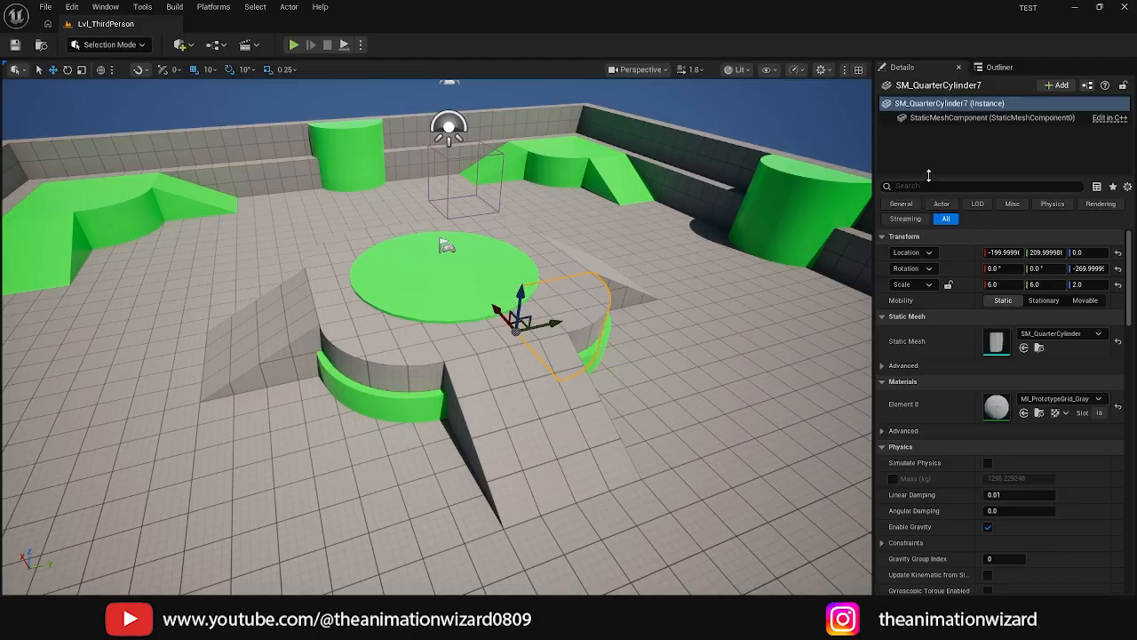
Widen the side panel and browse the level's actors in the Outliner, including the Lighting and Playground folders.
drag(862, 169, 709, 169)
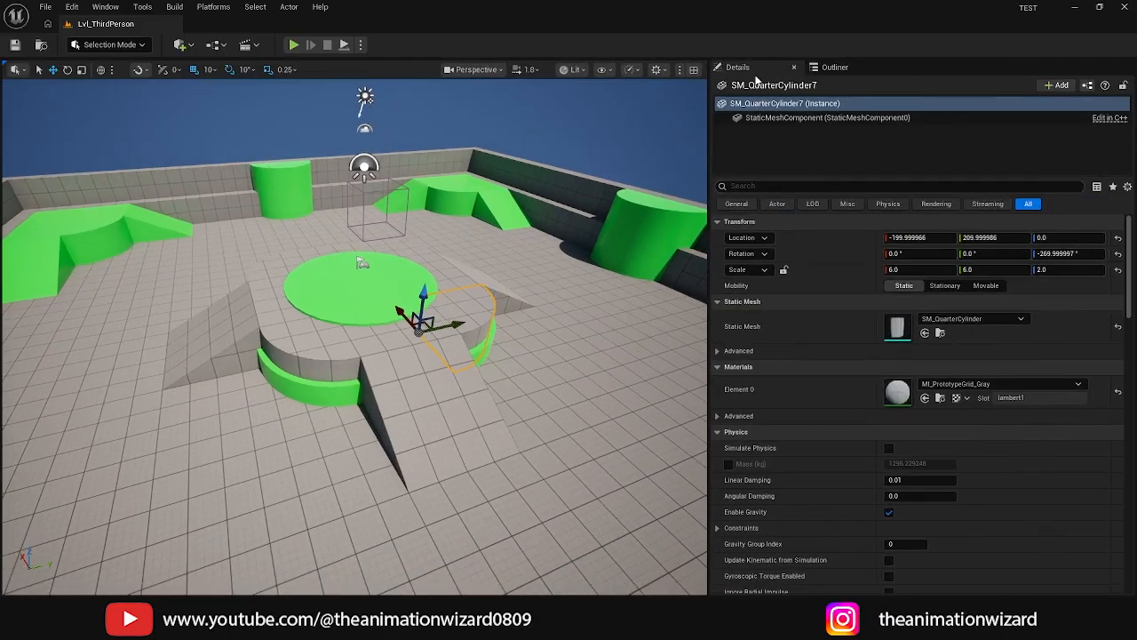
click(844, 68)
scroll(837, 229, up, 2)
scroll(837, 228, up, 5)
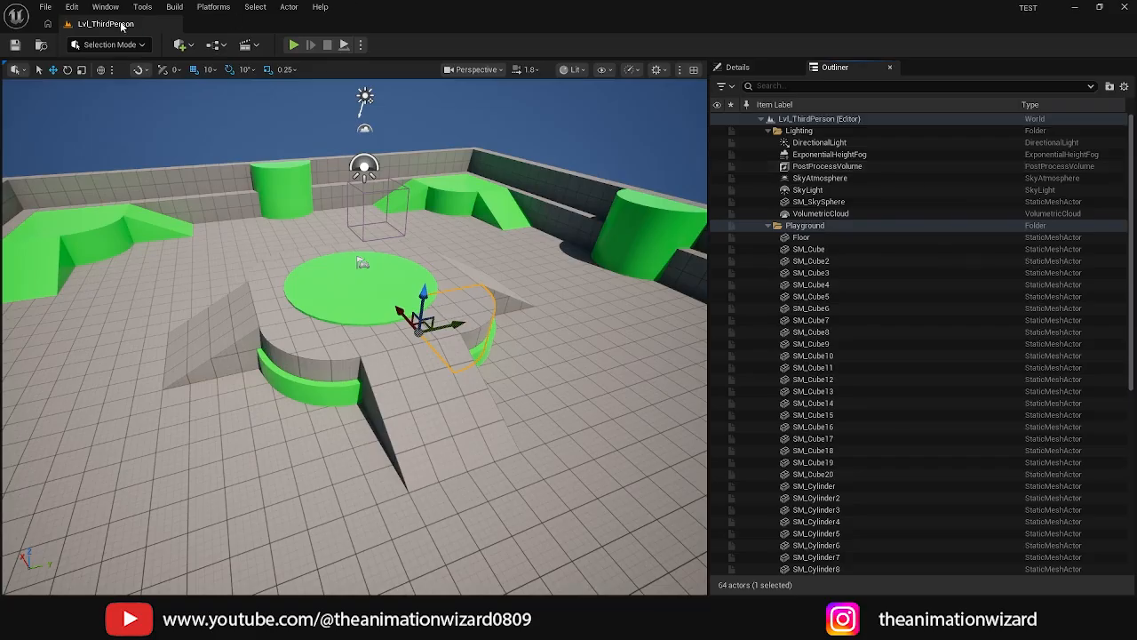
mouse_move(442, 349)
alt+mouse_down()
mouse_move(524, 313)
mouse_move(418, 327)
mouse_move(443, 349)
alt+mouse_up()
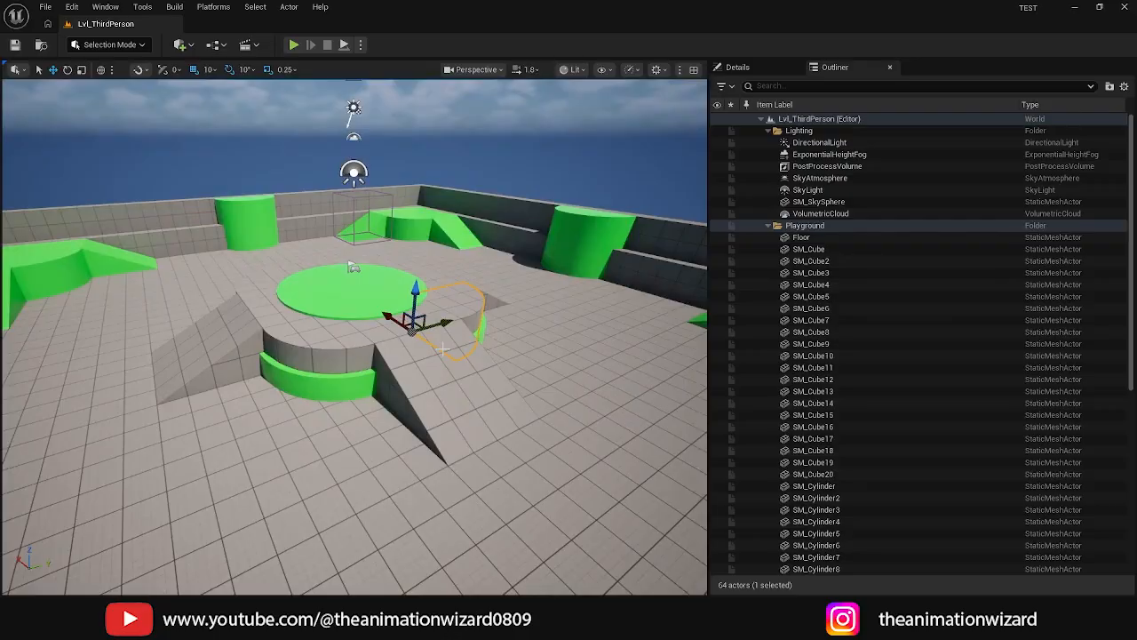
scroll(840, 253, down, 3)
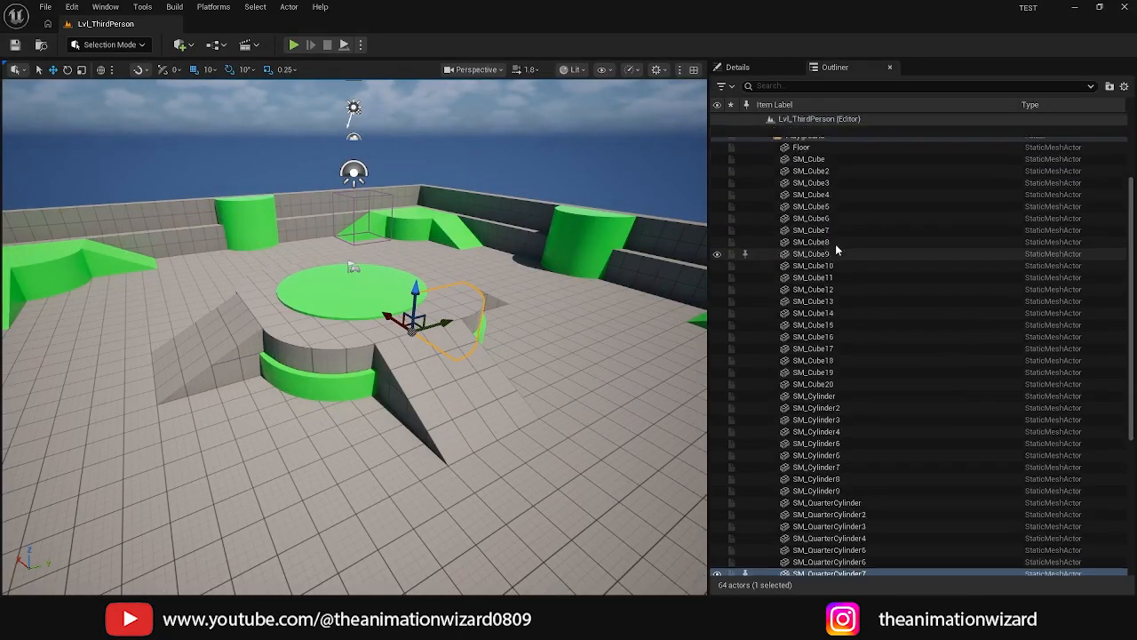
scroll(850, 298, up, 3)
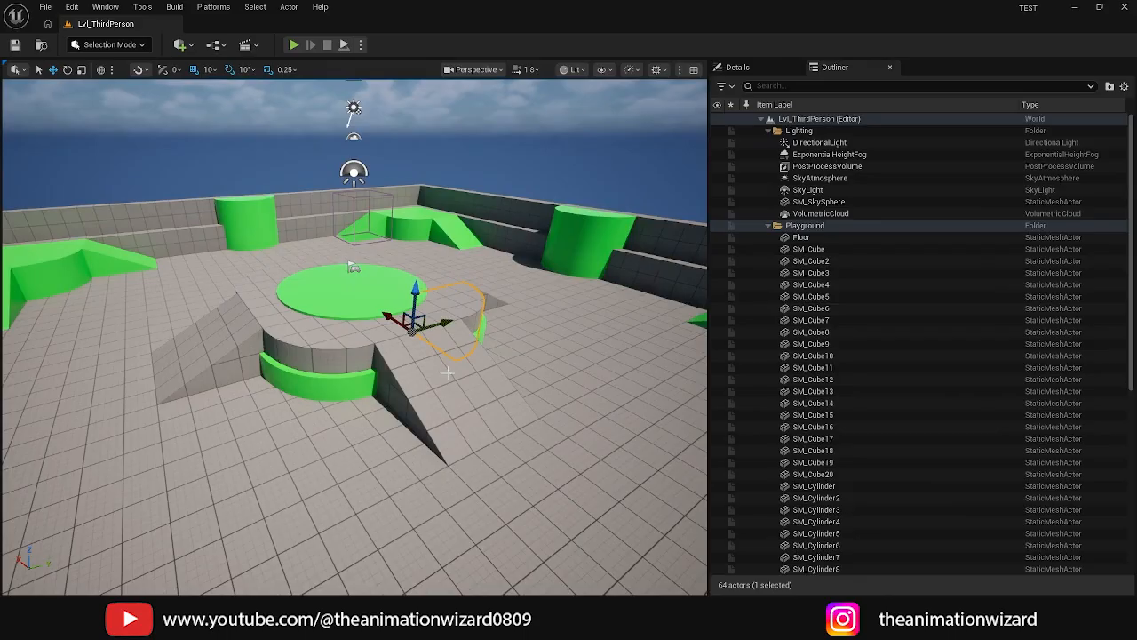
Add a Cube shape to the level and raise it along its vertical axis near the green disc.
click(187, 51)
mouse_move(206, 171)
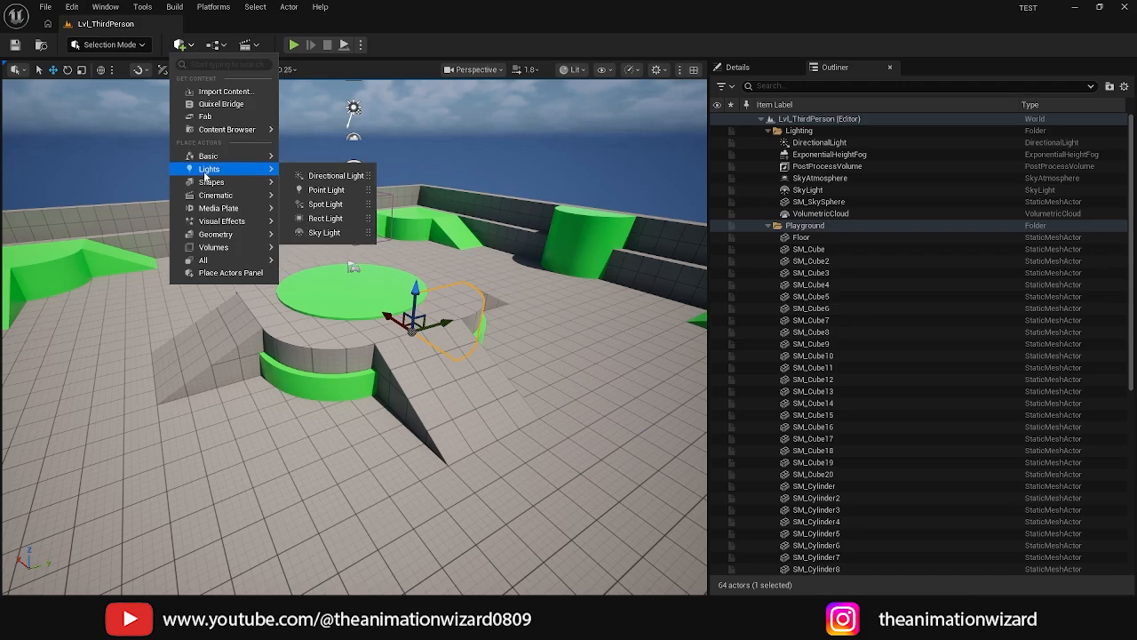
mouse_move(234, 182)
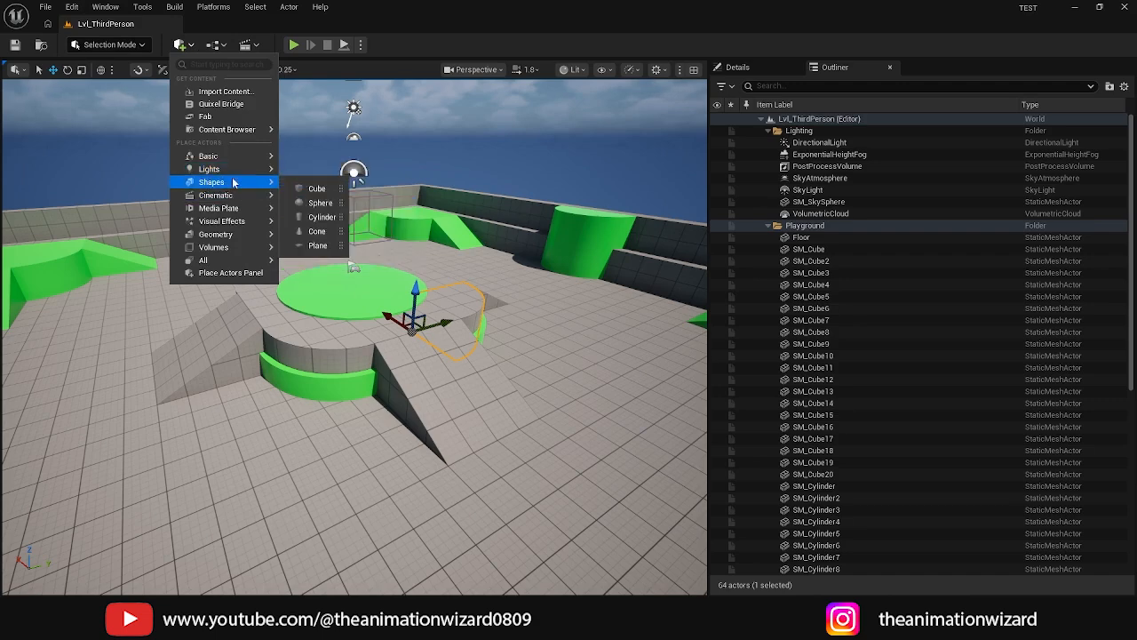
click(316, 188)
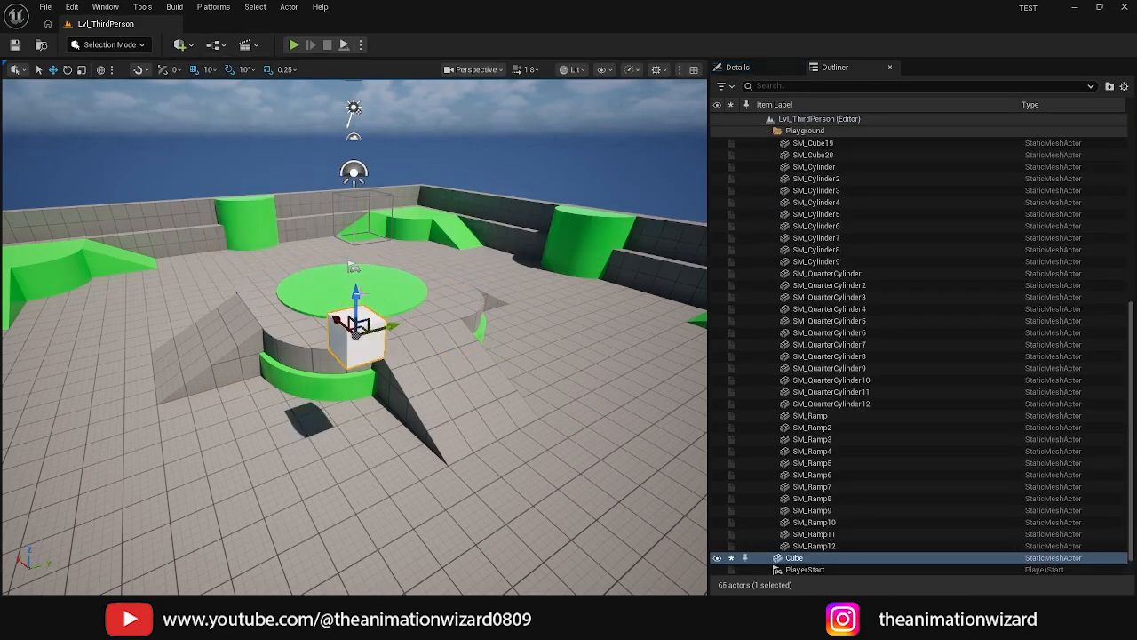
drag(358, 297, 358, 261)
Toggle the new Cube's visibility off and on twice in the Outliner and open its name for editing.
scroll(786, 498, down, 1)
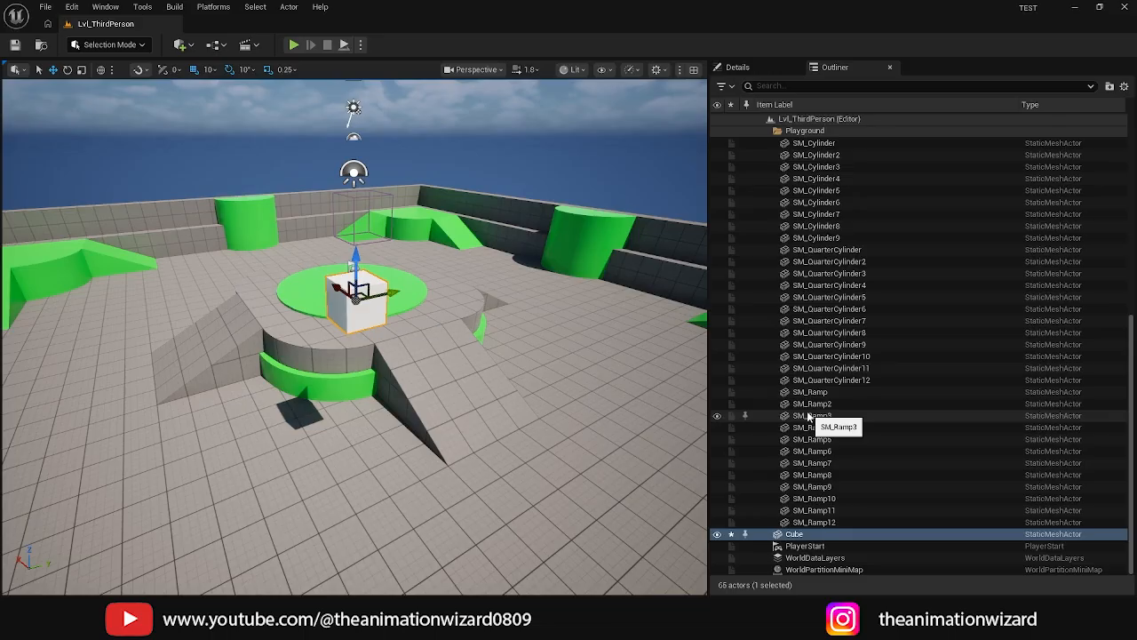
scroll(882, 396, up, 10)
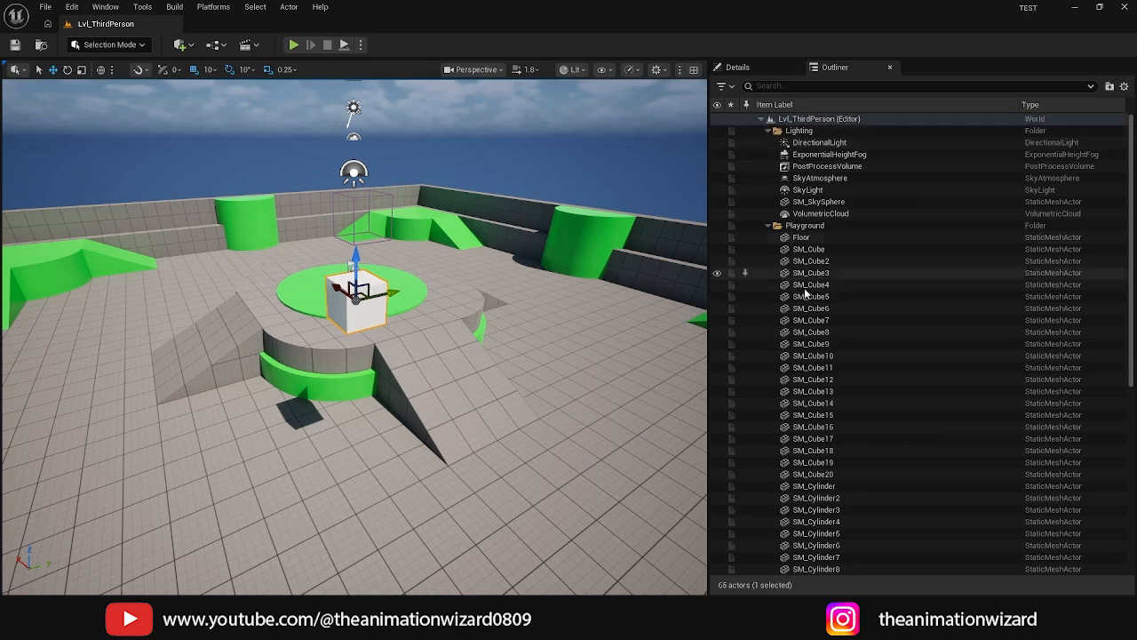
scroll(836, 302, down, 8)
scroll(837, 307, down, 2)
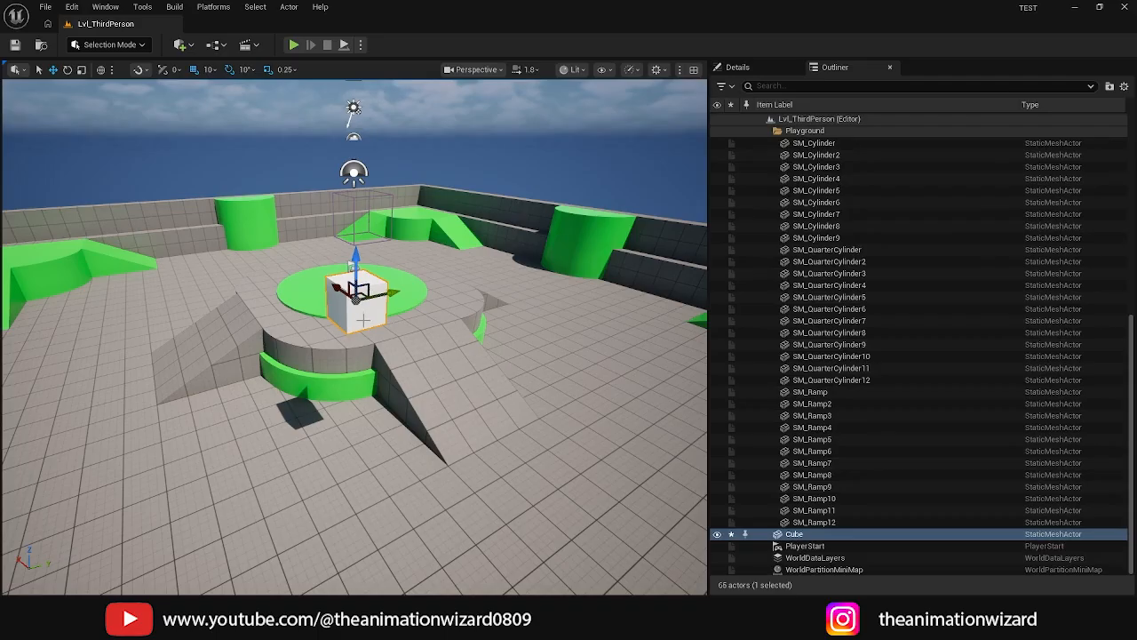
click(718, 535)
click(719, 536)
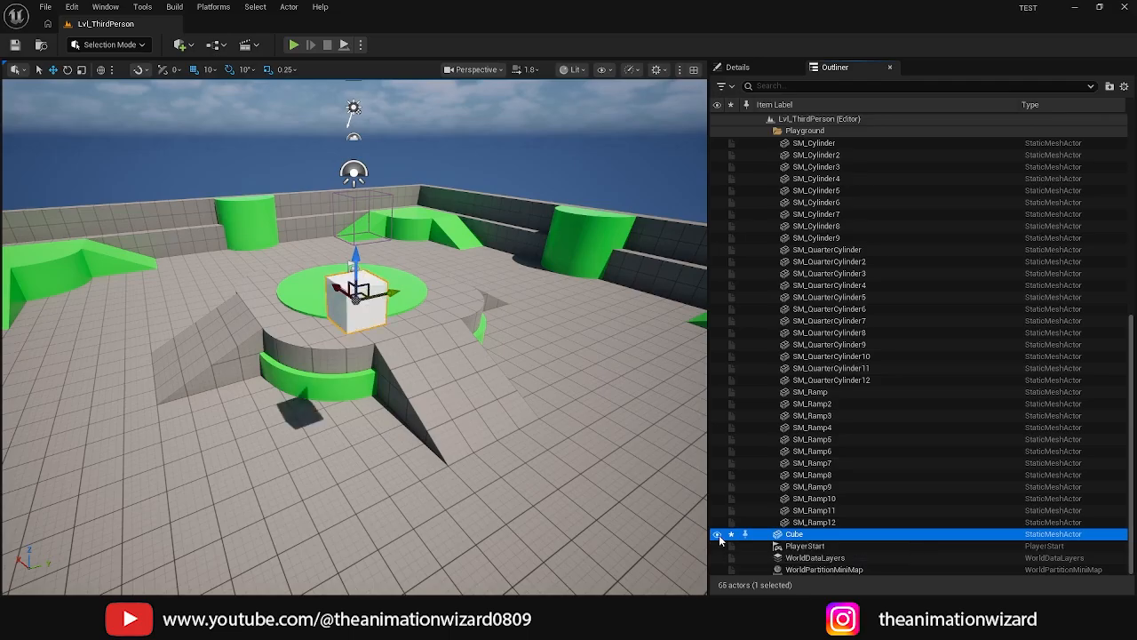
click(718, 535)
click(719, 536)
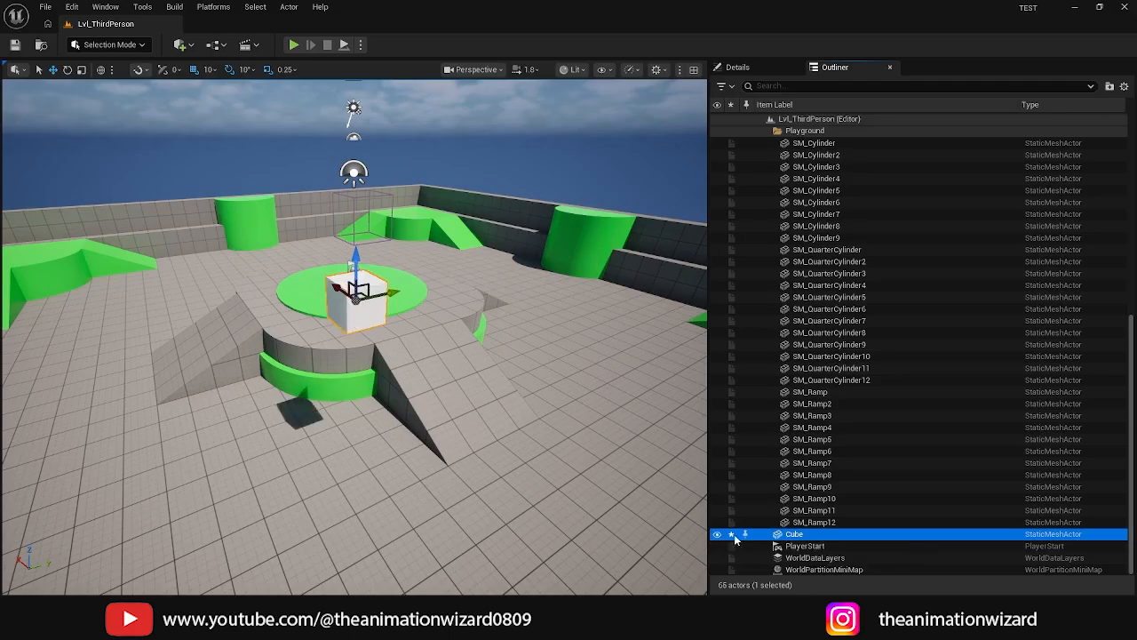
click(798, 537)
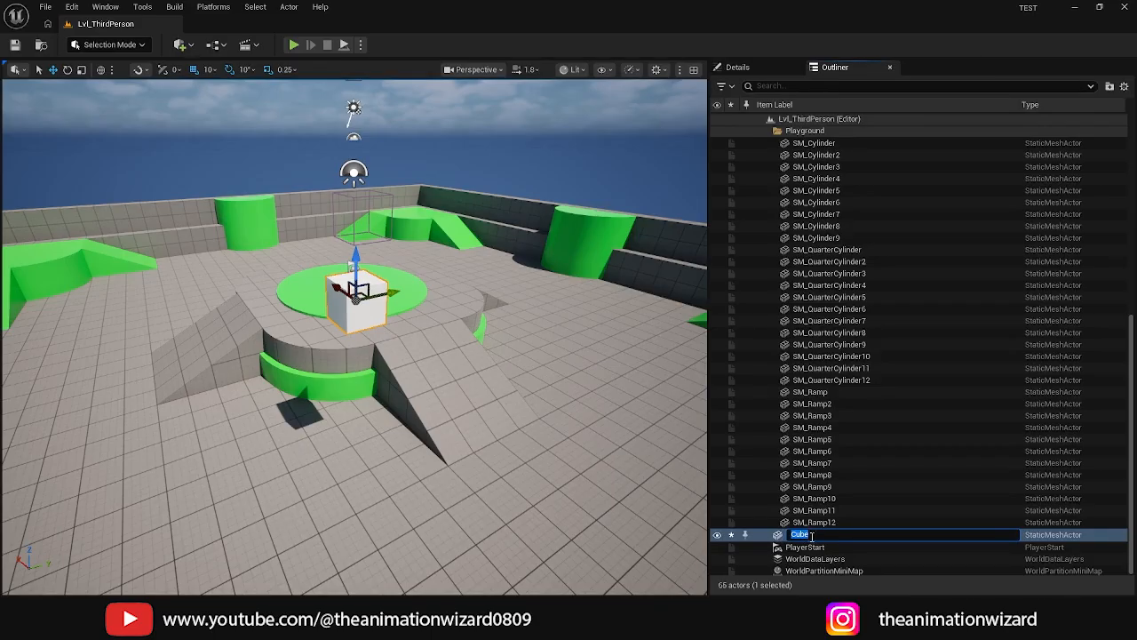
click(812, 536)
Search the Outliner for "light", then clear the search to list all actors again.
click(798, 86)
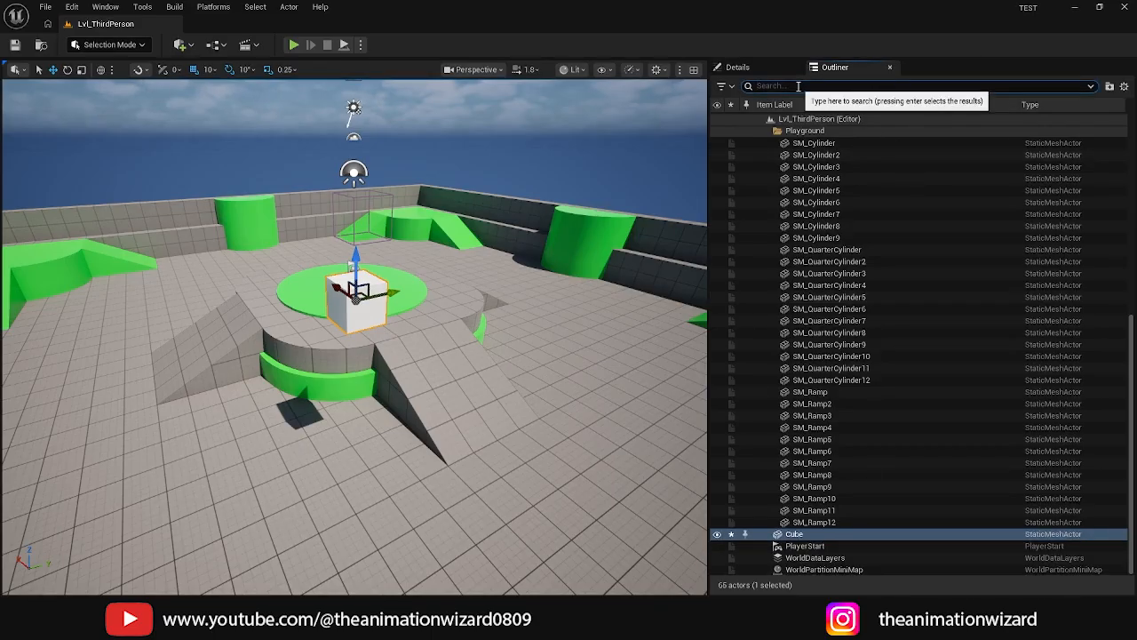
text(light)
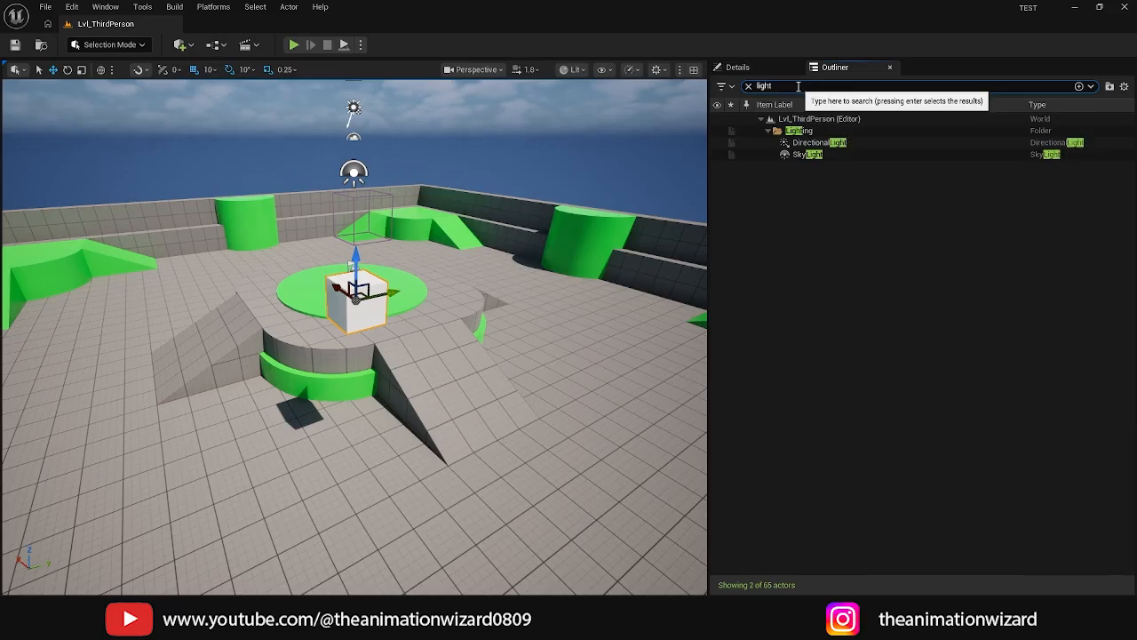
drag(784, 86, 699, 81)
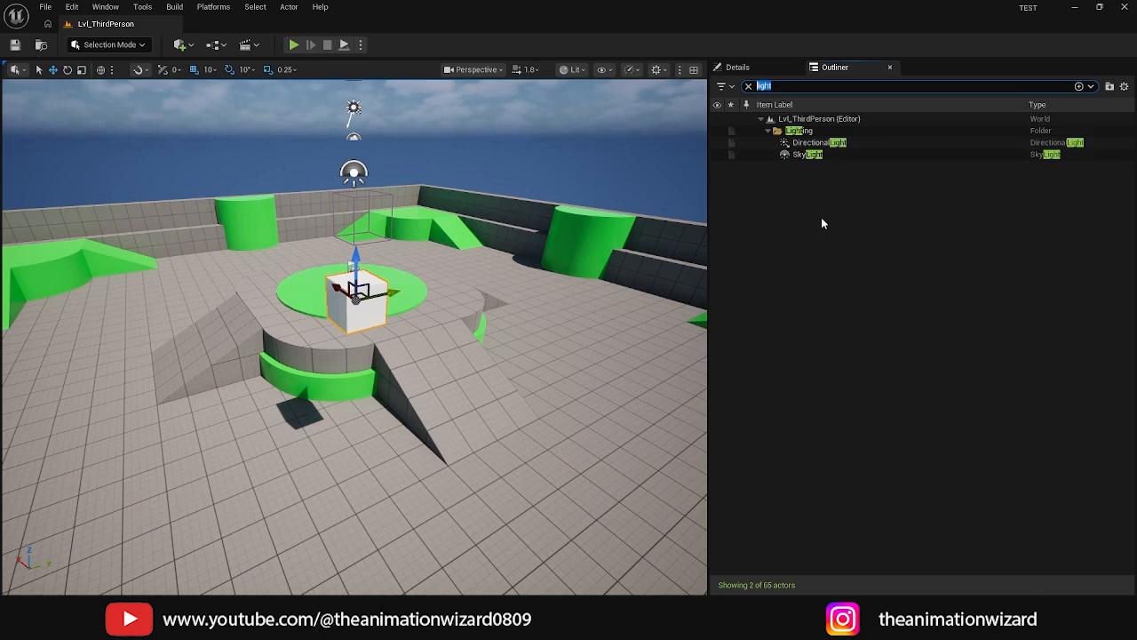
click(749, 86)
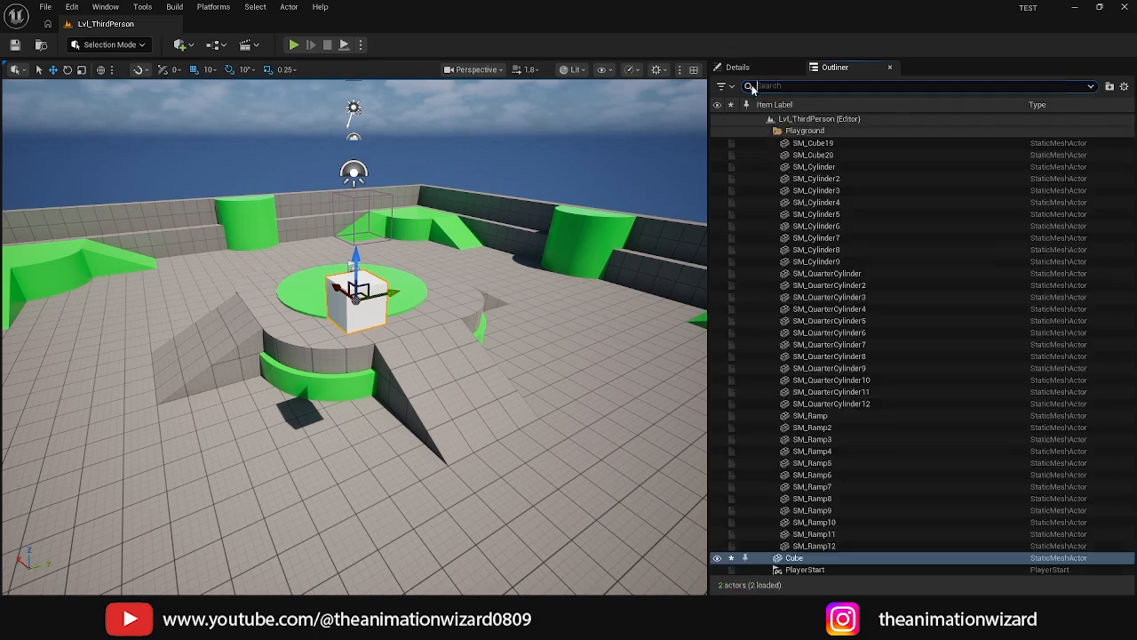
scroll(849, 266, up, 7)
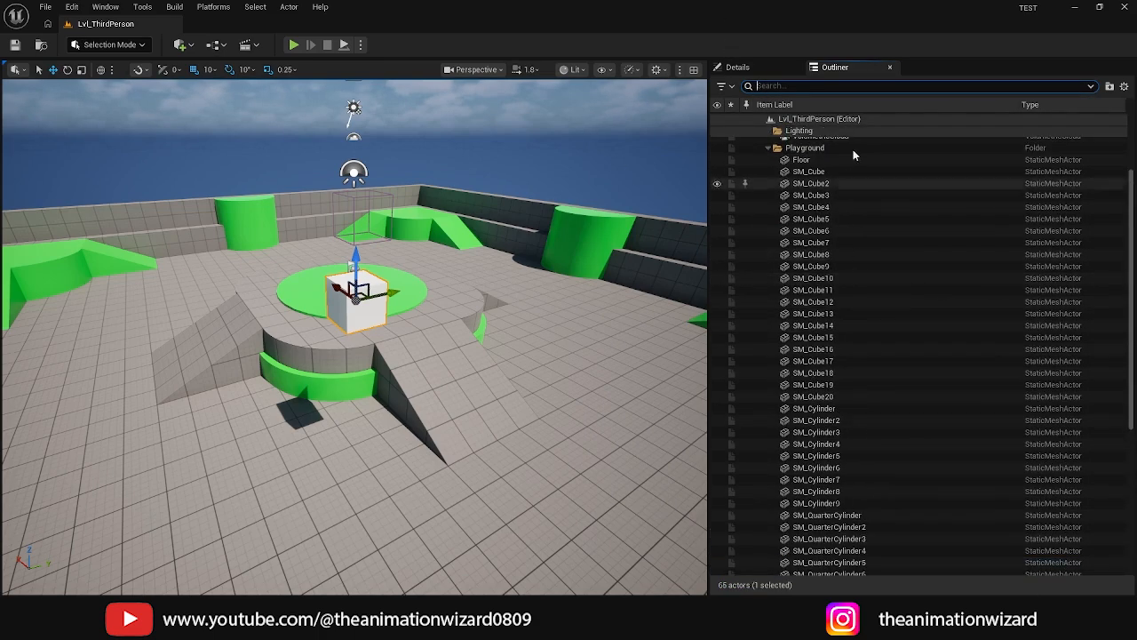
Narrow the side panel and examine the cube's Details from Transform and Materials through Physics, Collision, Lighting and Mesh Painting.
drag(716, 331, 830, 338)
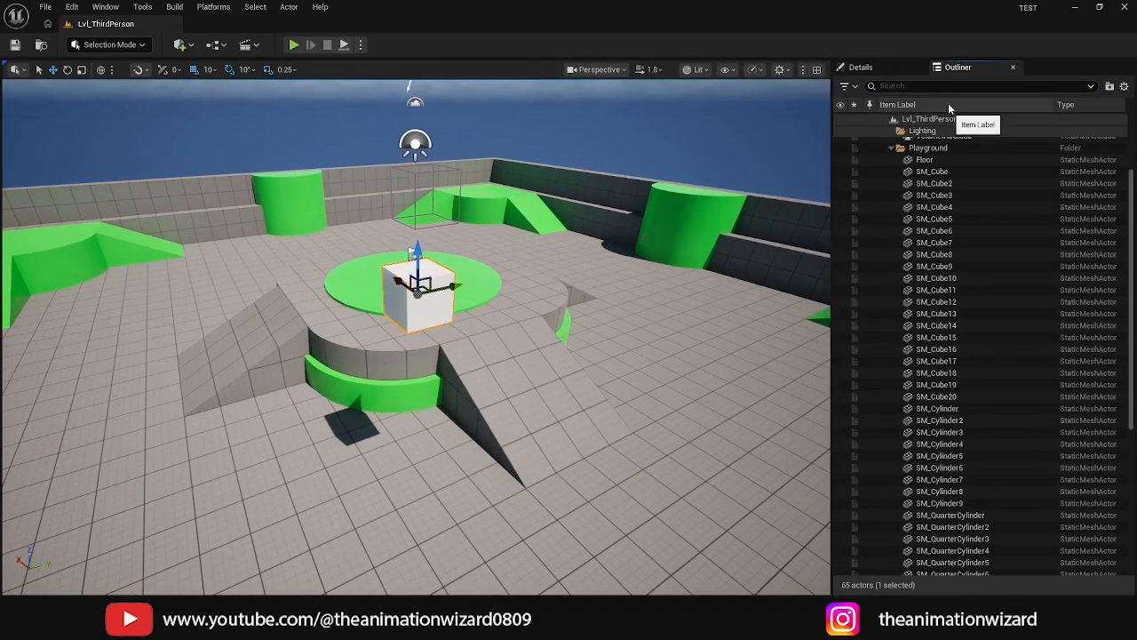
click(881, 69)
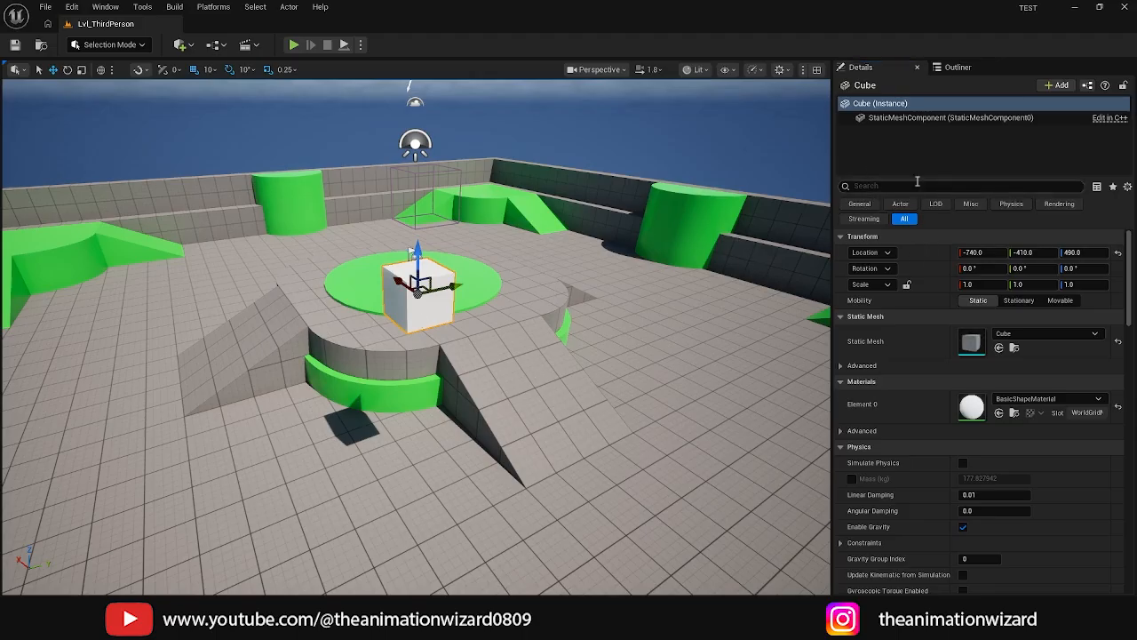
scroll(899, 316, down, 3)
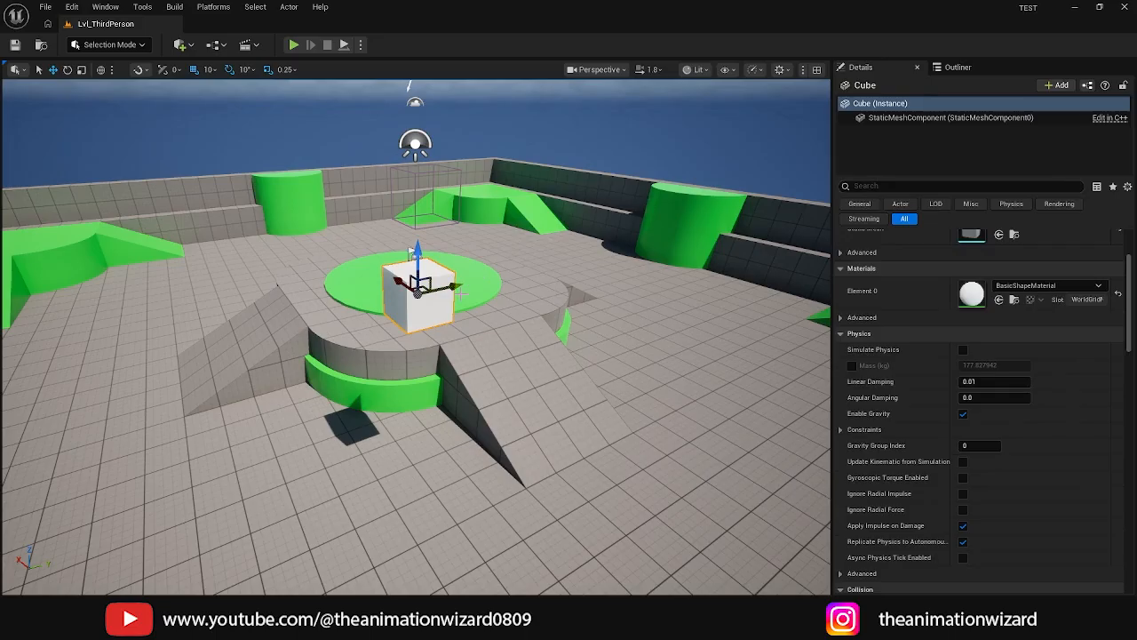
scroll(945, 354, down, 3)
scroll(999, 400, up, 6)
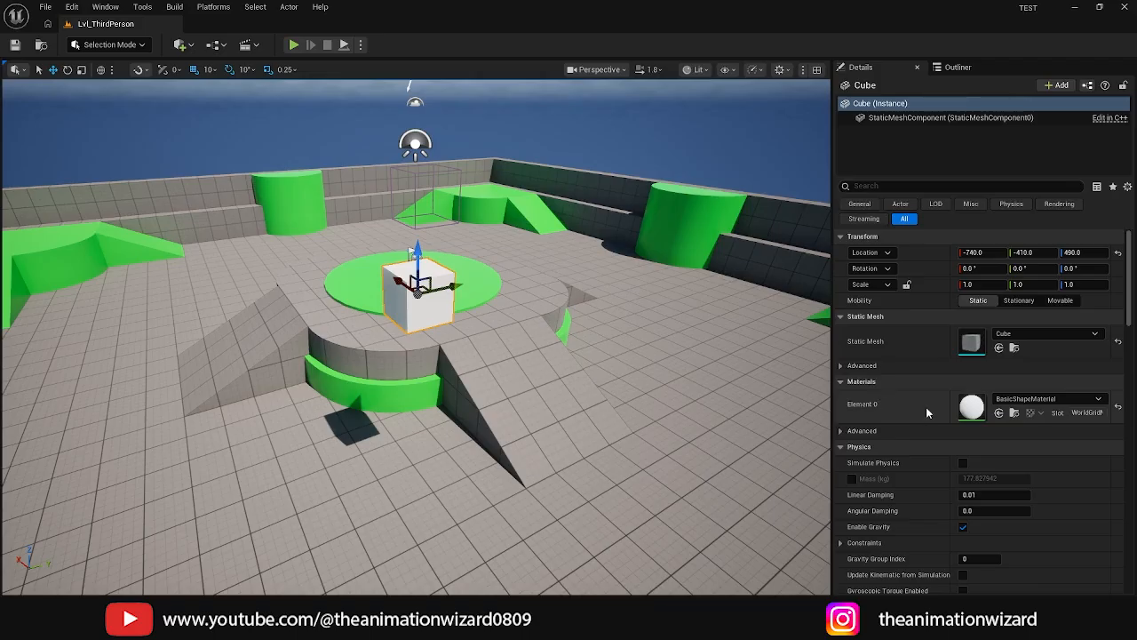
scroll(922, 409, down, 2)
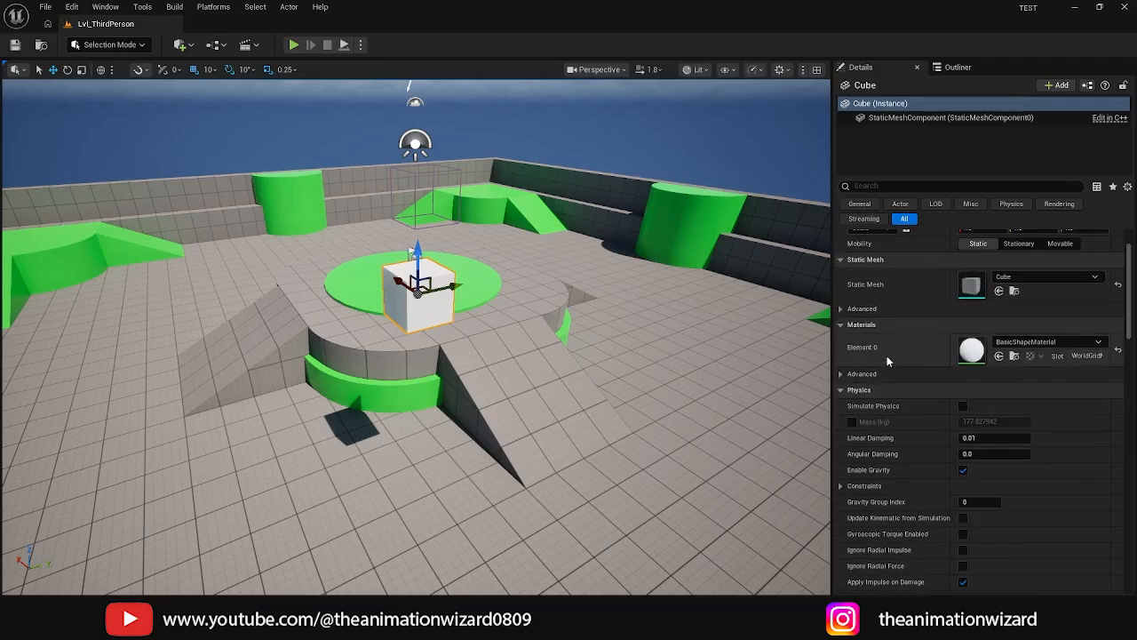
scroll(889, 355, down, 3)
scroll(889, 360, down, 4)
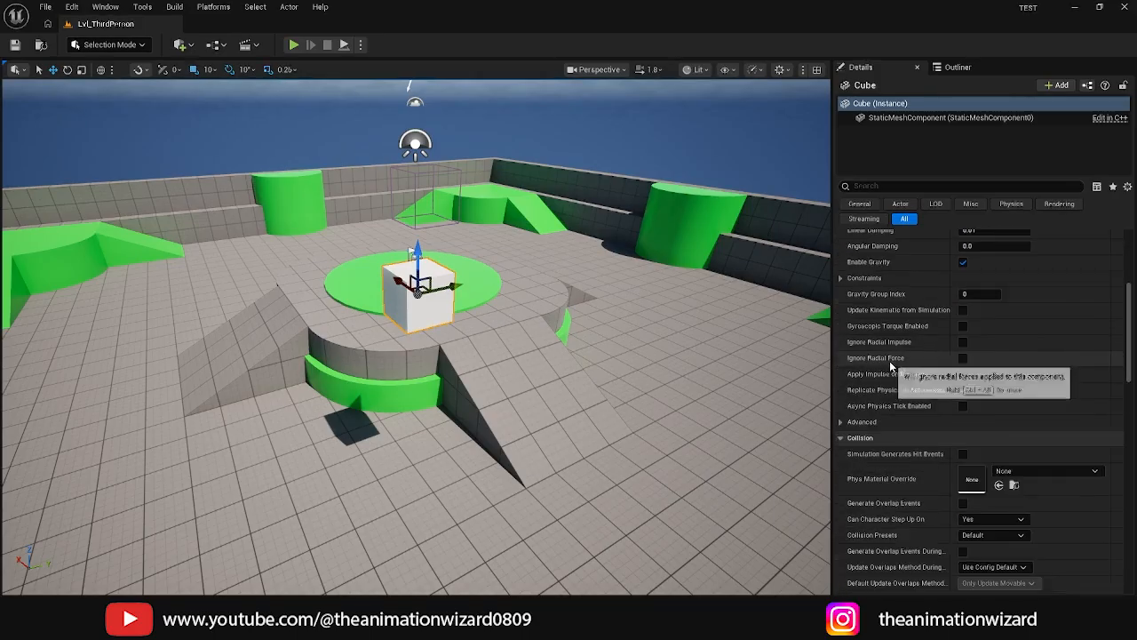
scroll(905, 449, down, 4)
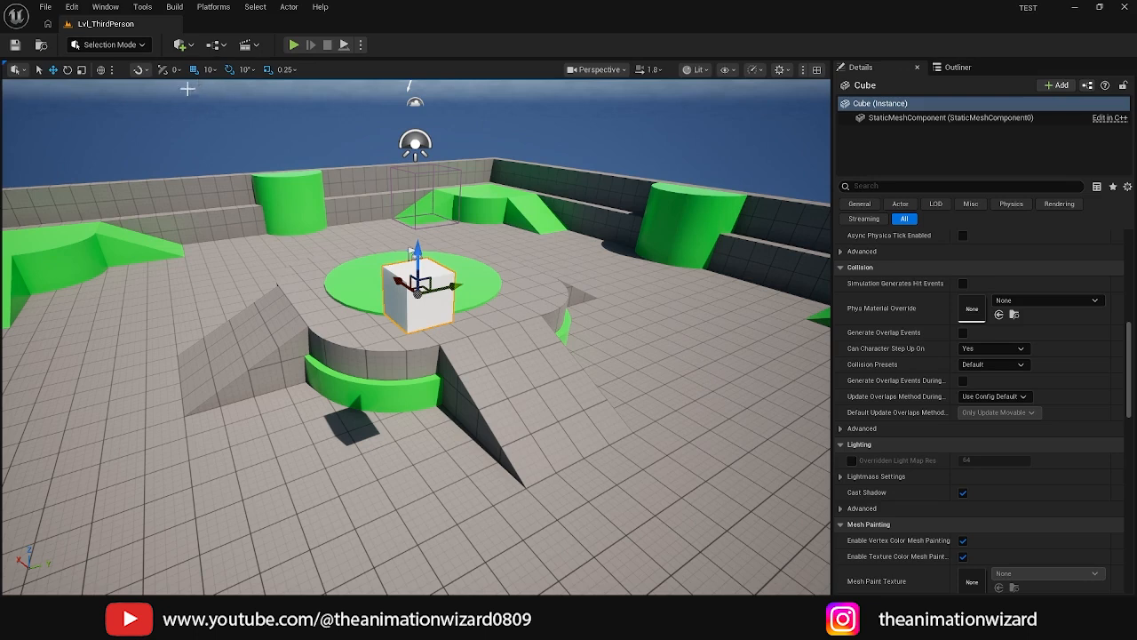
Check which Details and Outliner panel instances can be opened, without opening another one.
click(106, 7)
mouse_move(156, 85)
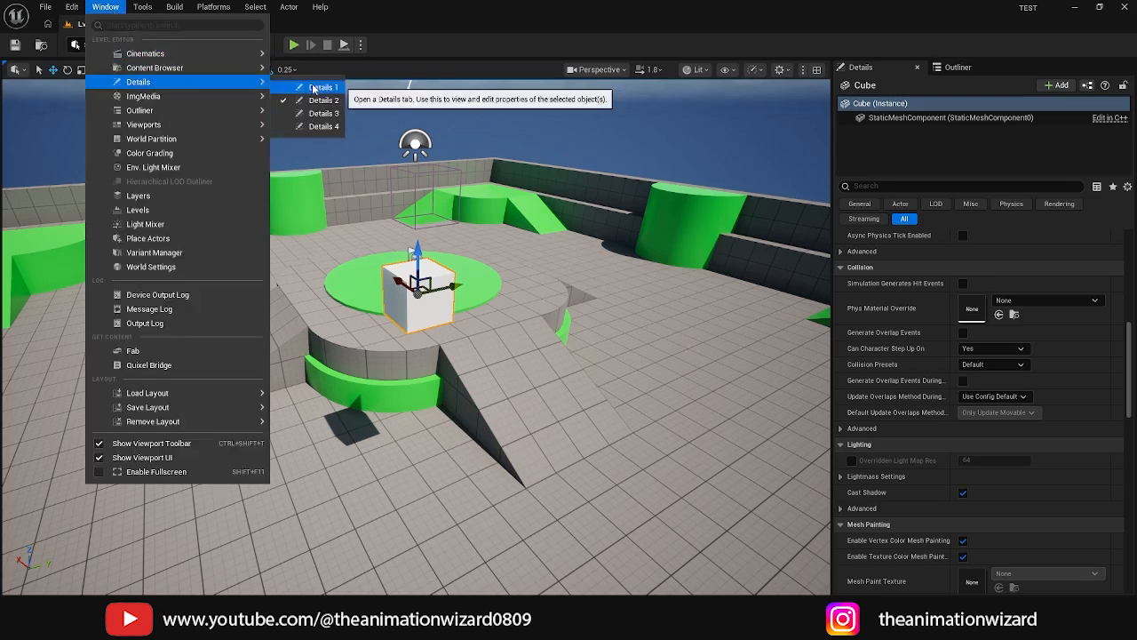
mouse_move(185, 110)
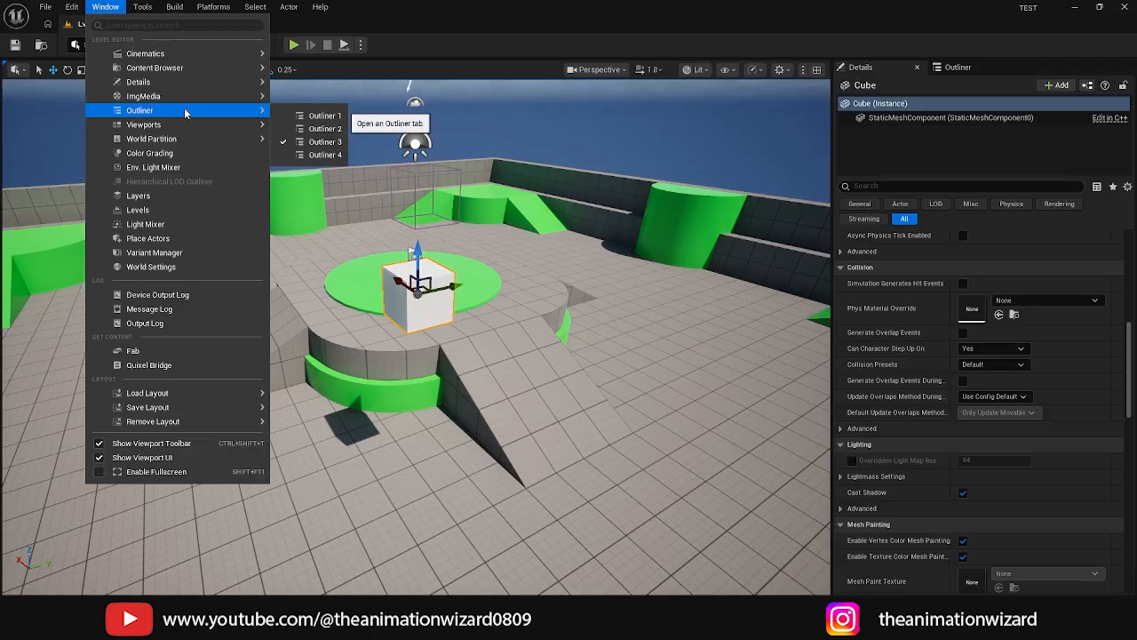
click(424, 29)
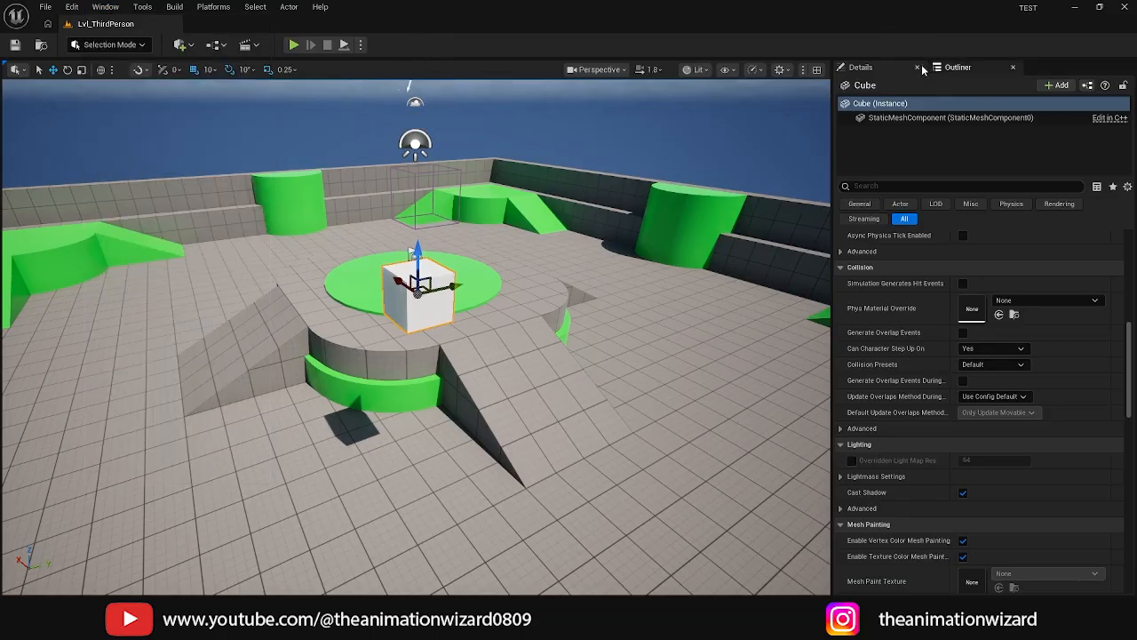
Check which Outliner panel instances are available and open, without changing the layout.
click(106, 7)
mouse_move(165, 113)
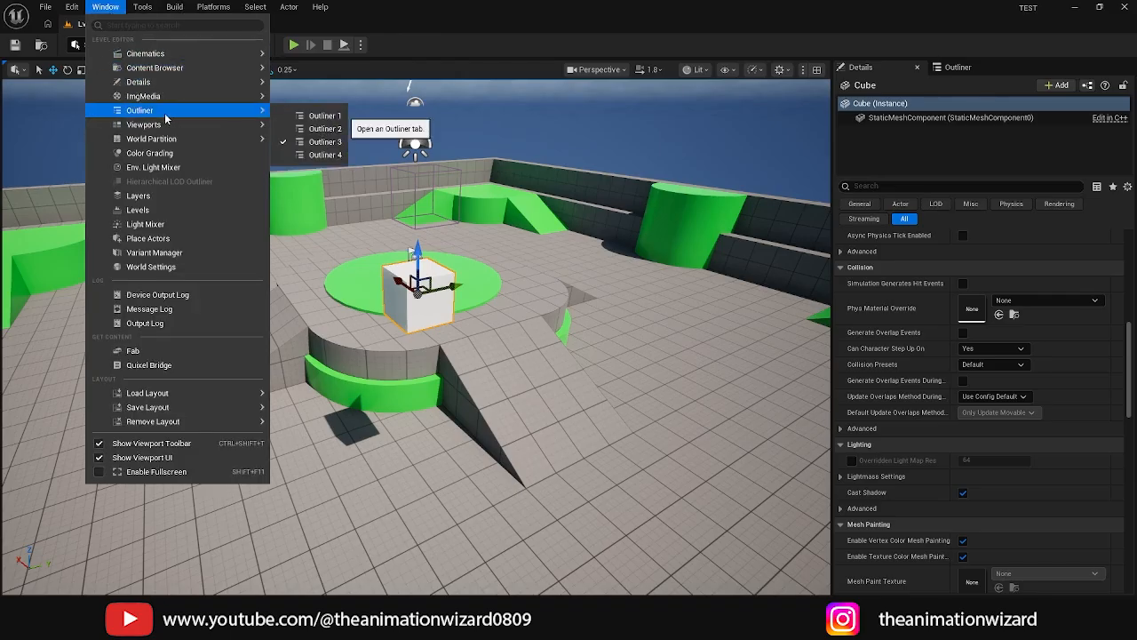
click(601, 36)
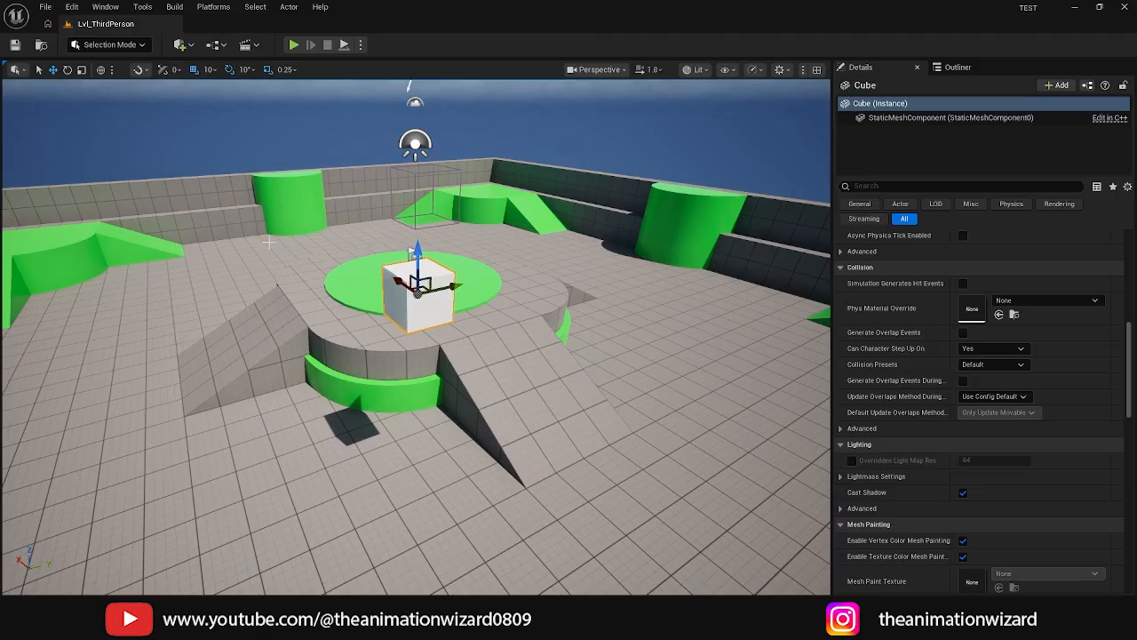
Show and hide the Content Drawer twice over the level viewport.
key(ctrl+space)
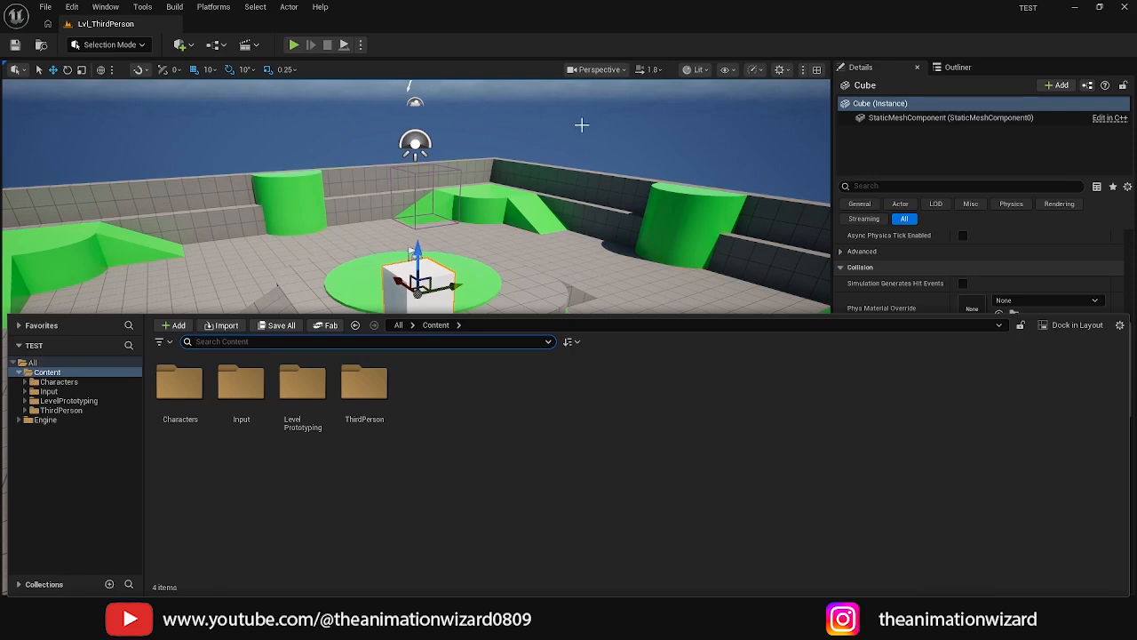
click(606, 150)
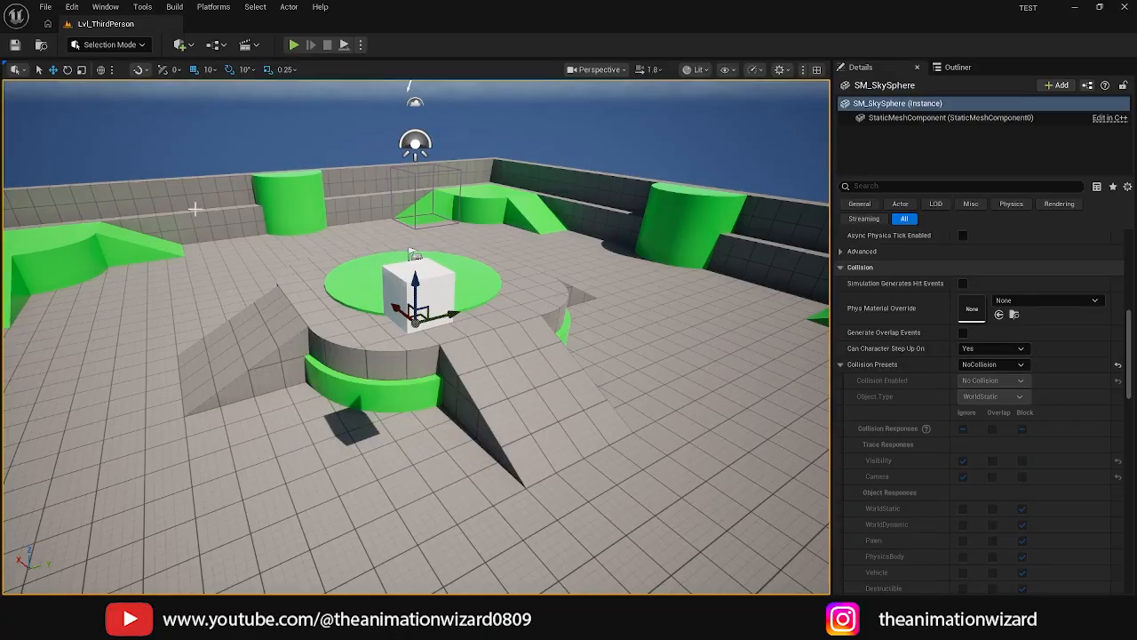
key(ctrl+space)
key(ctrl+space)
Browse to the current level's asset in the Content Drawer, then return to the Content folder and hide the drawer.
click(41, 46)
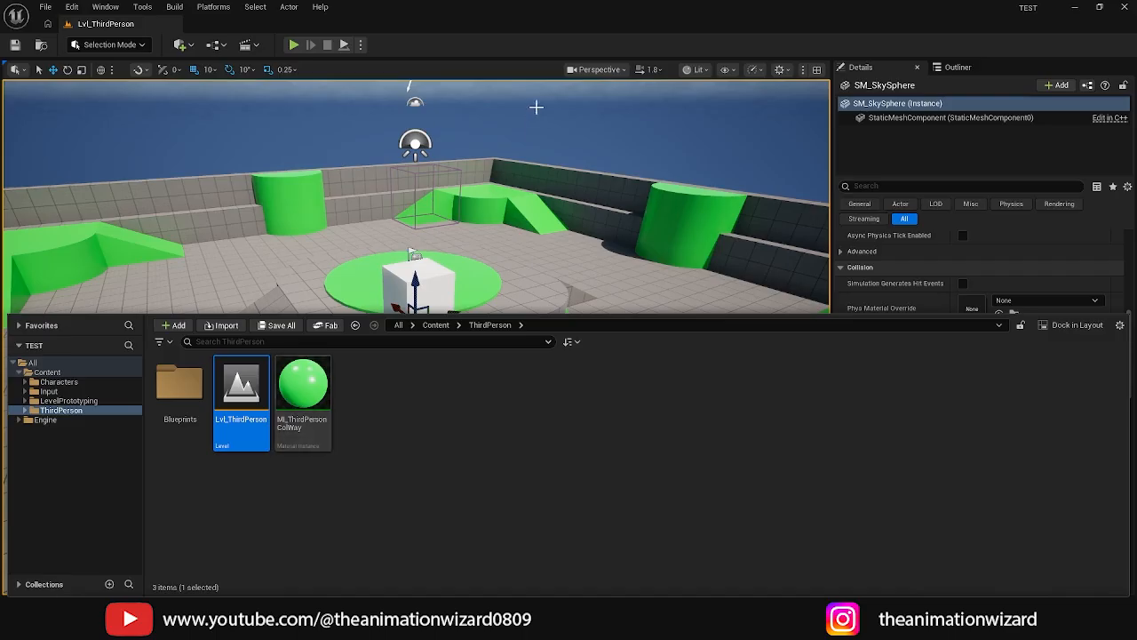
click(492, 43)
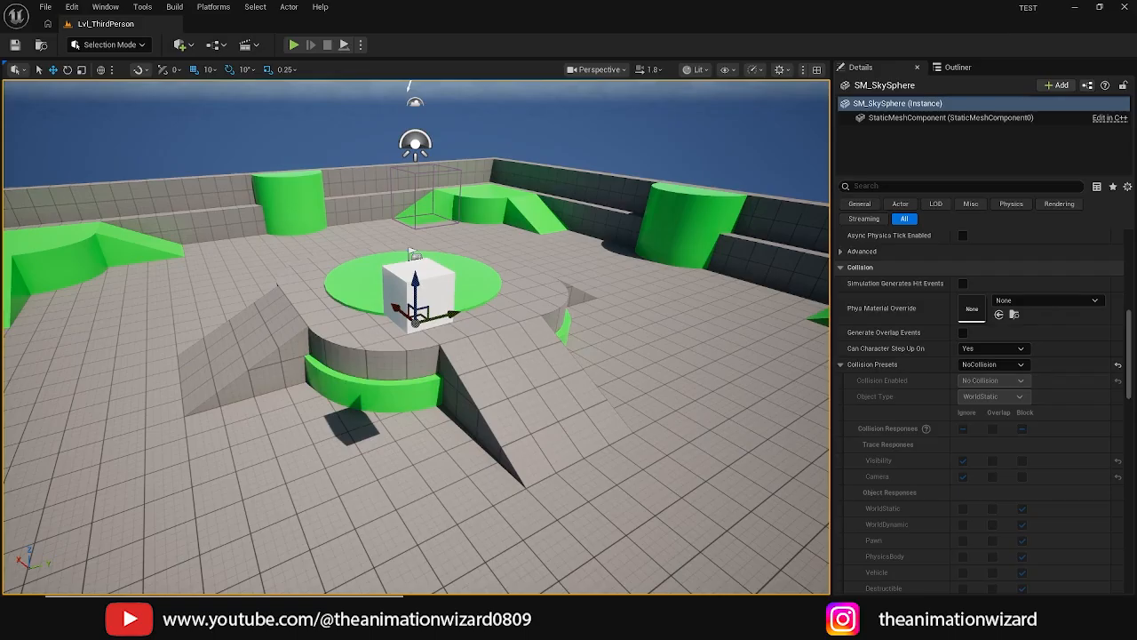
click(37, 606)
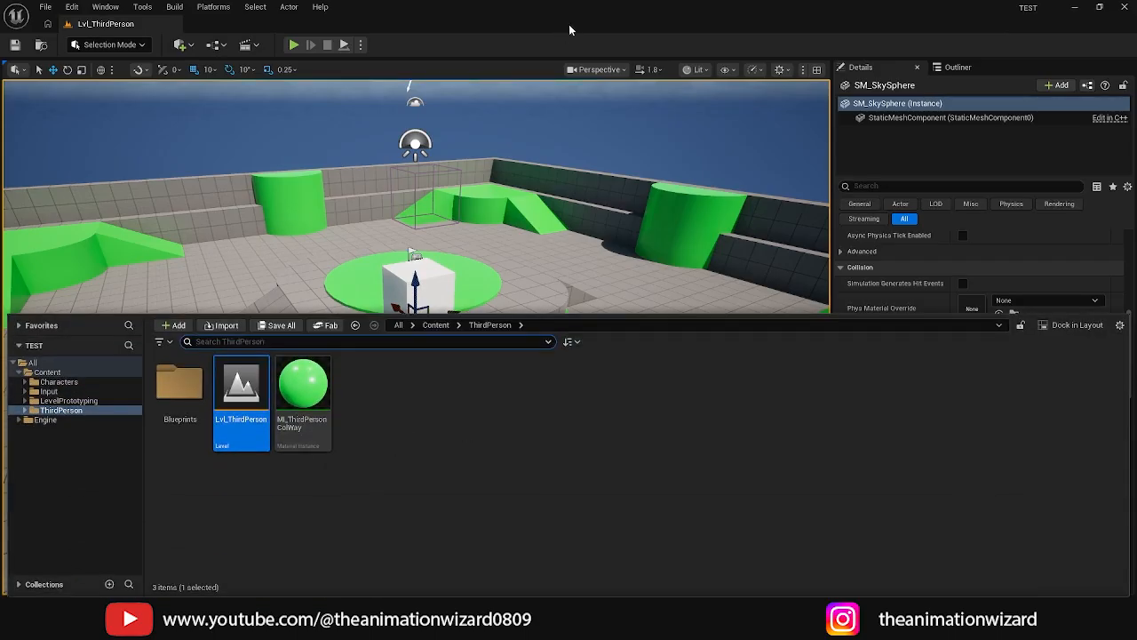
click(48, 371)
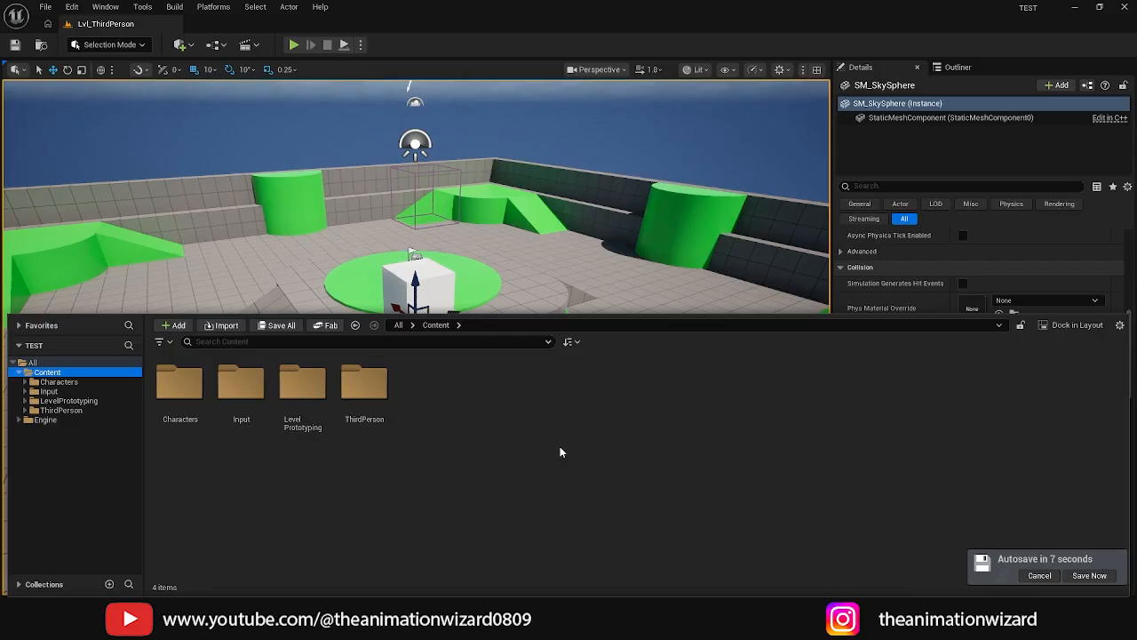
click(535, 298)
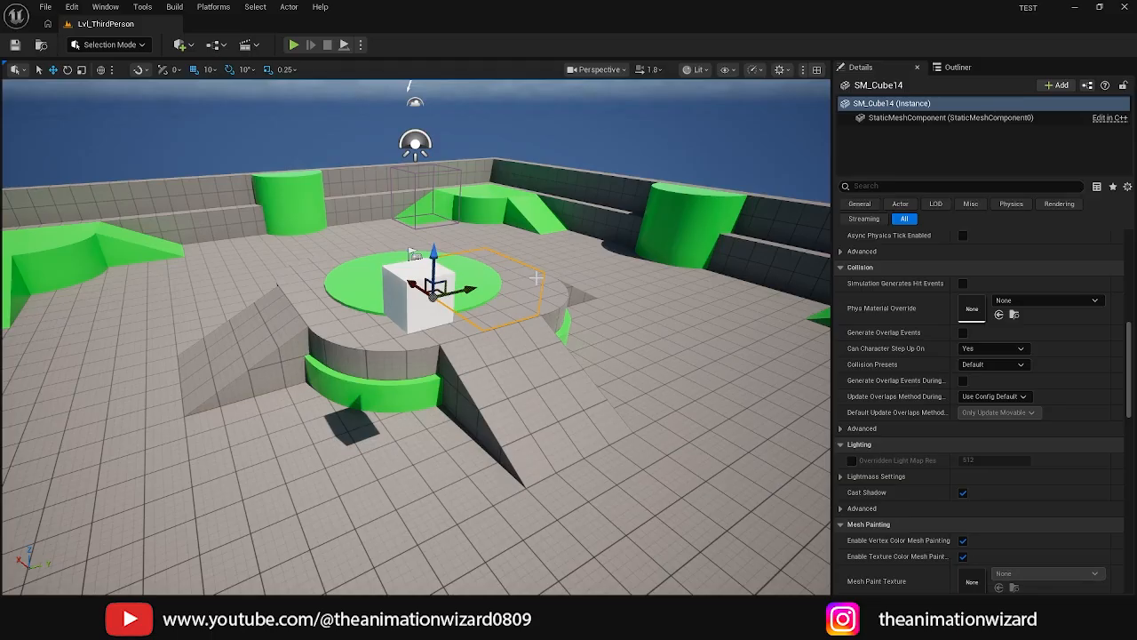
Bring up and dismiss the Content Drawer repeatedly between viewport moves, and select the arena's floor.
key(ctrl+space)
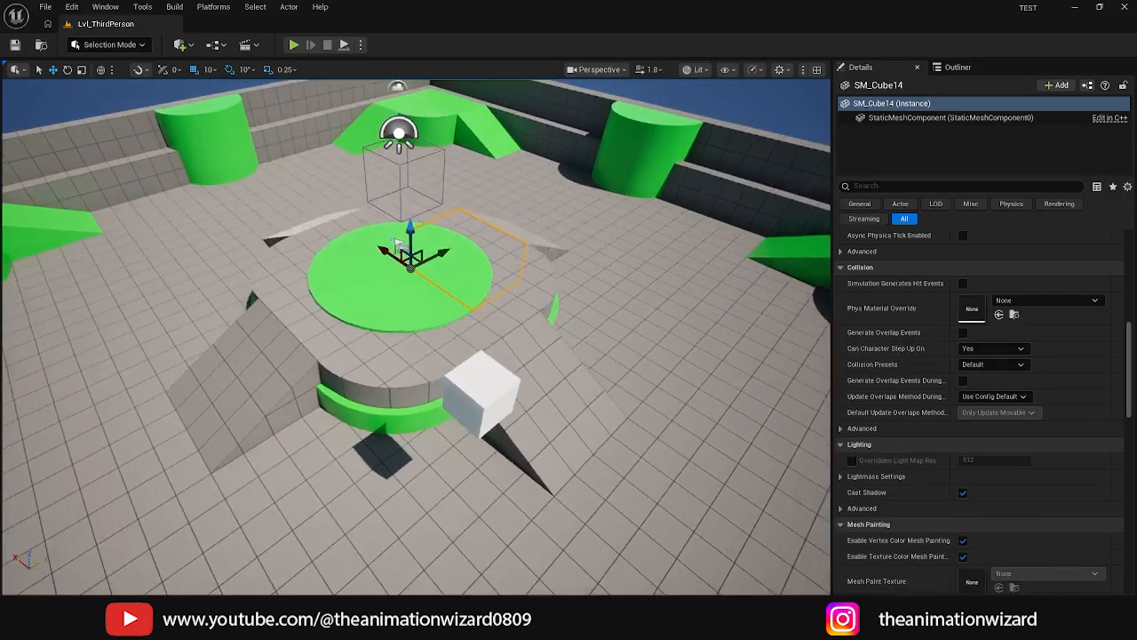
alt+drag(666, 516, 619, 470)
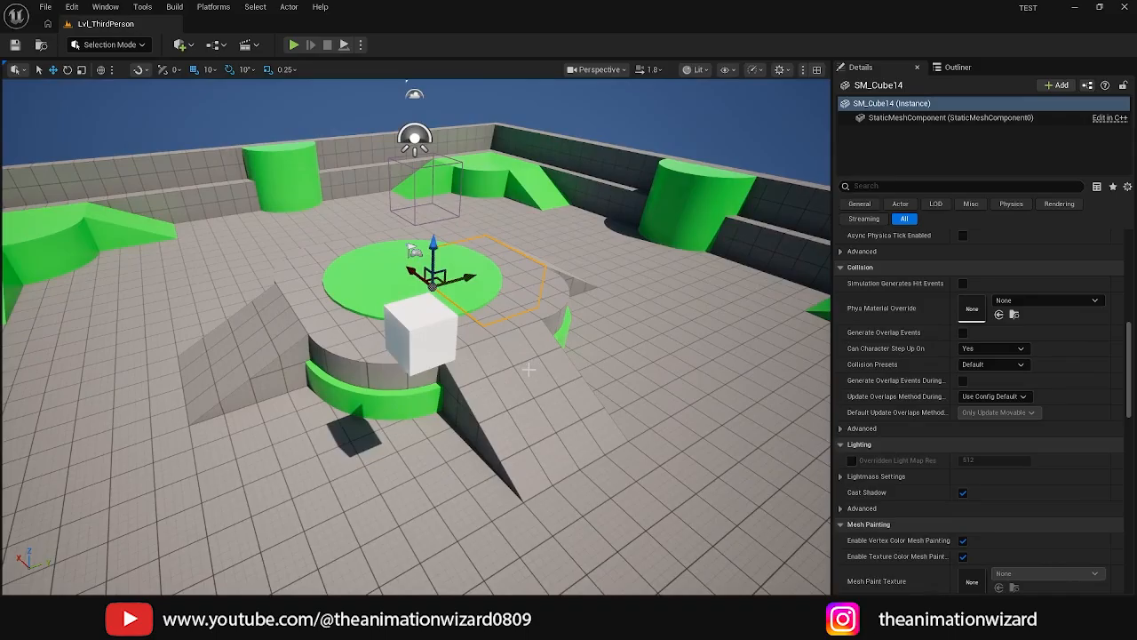
key(ctrl+space)
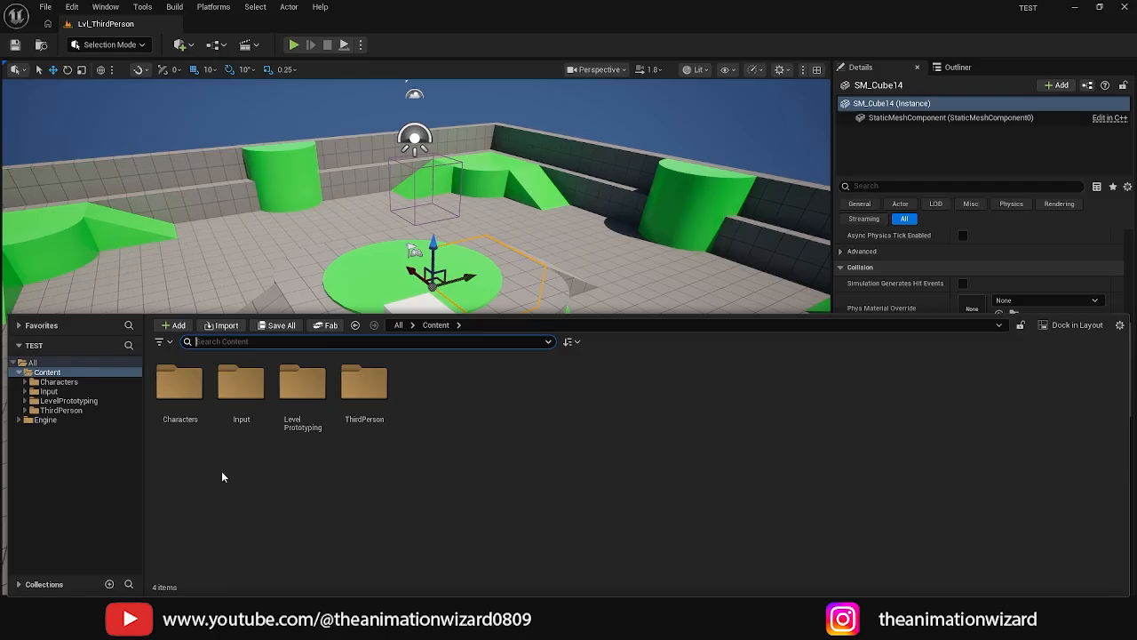
click(270, 265)
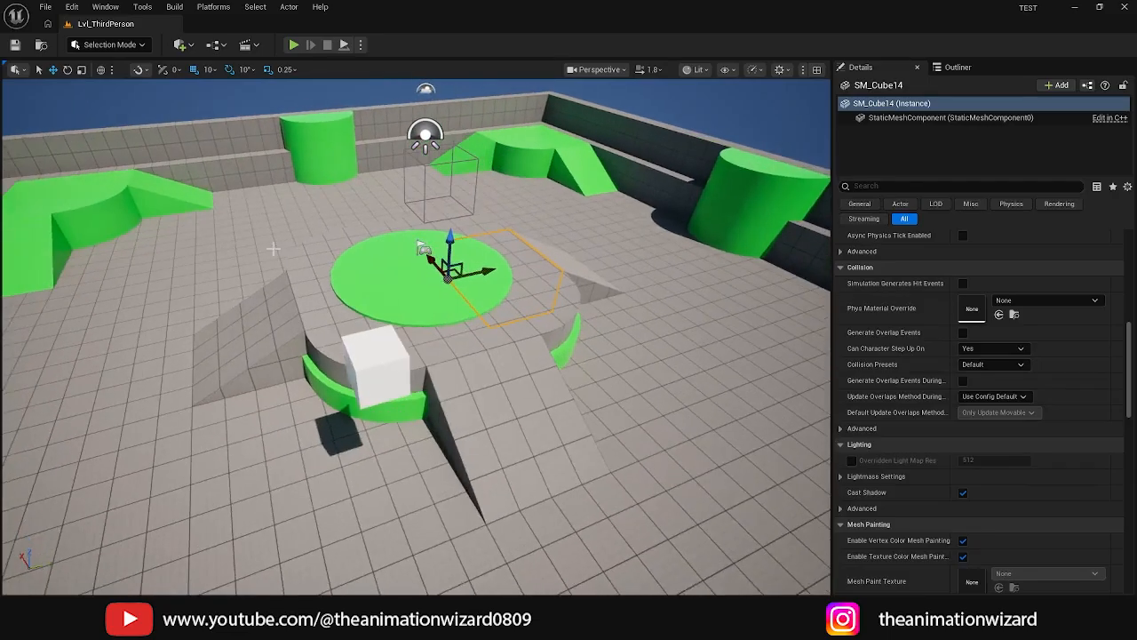
key(ctrl+space)
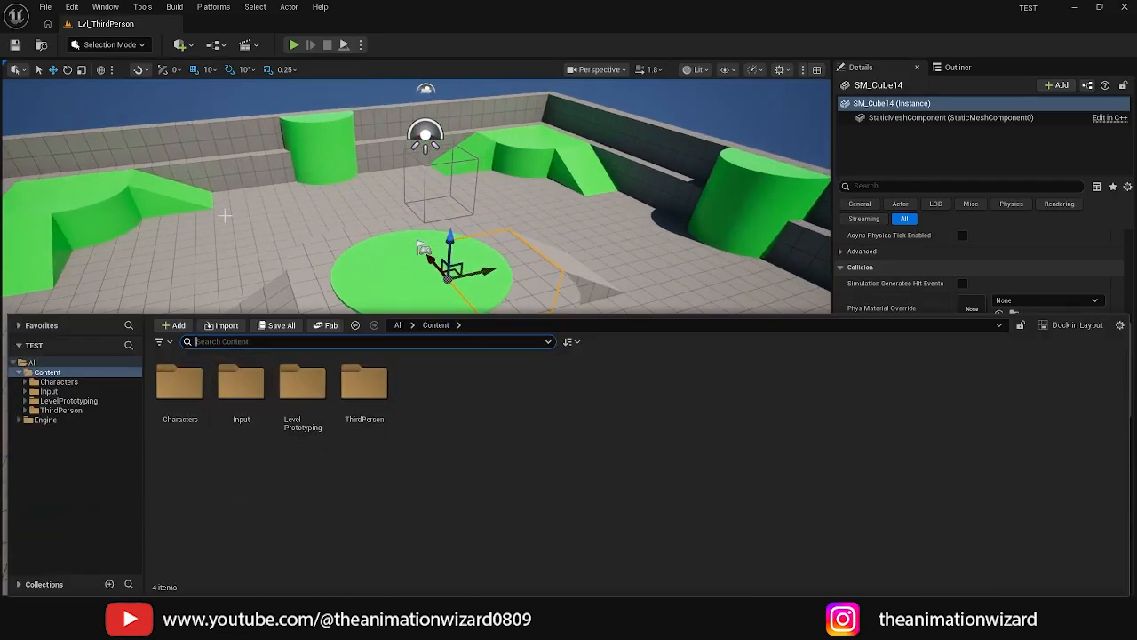
click(225, 215)
click(246, 235)
Dock the Content Drawer into the layout, view the level beside it, and close the docked Content Browser.
key(ctrl+space)
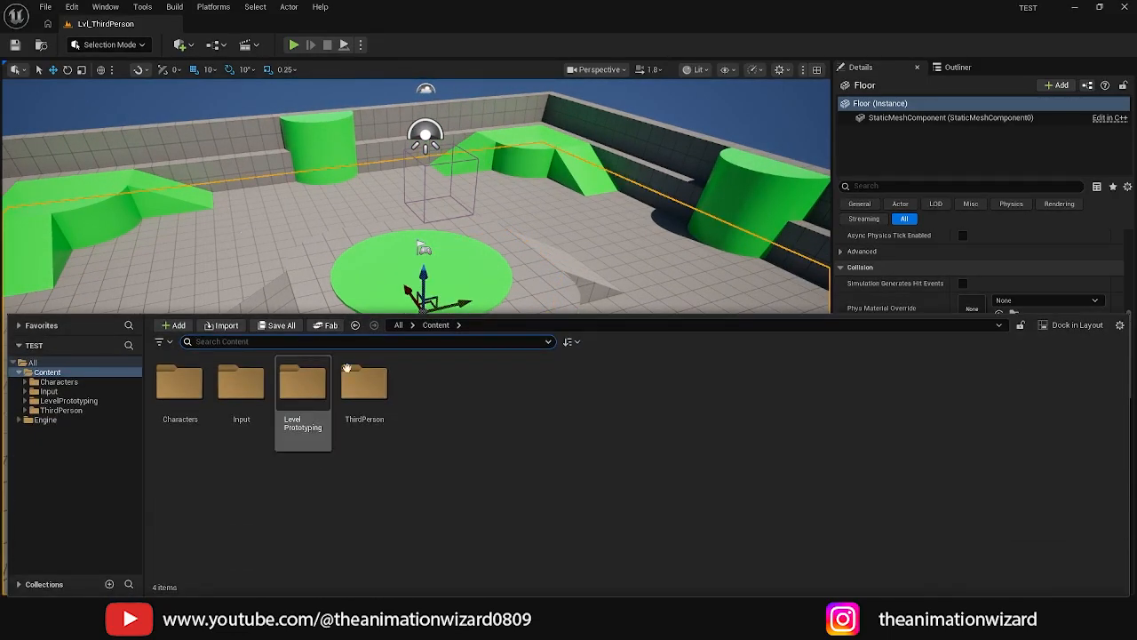
click(1069, 325)
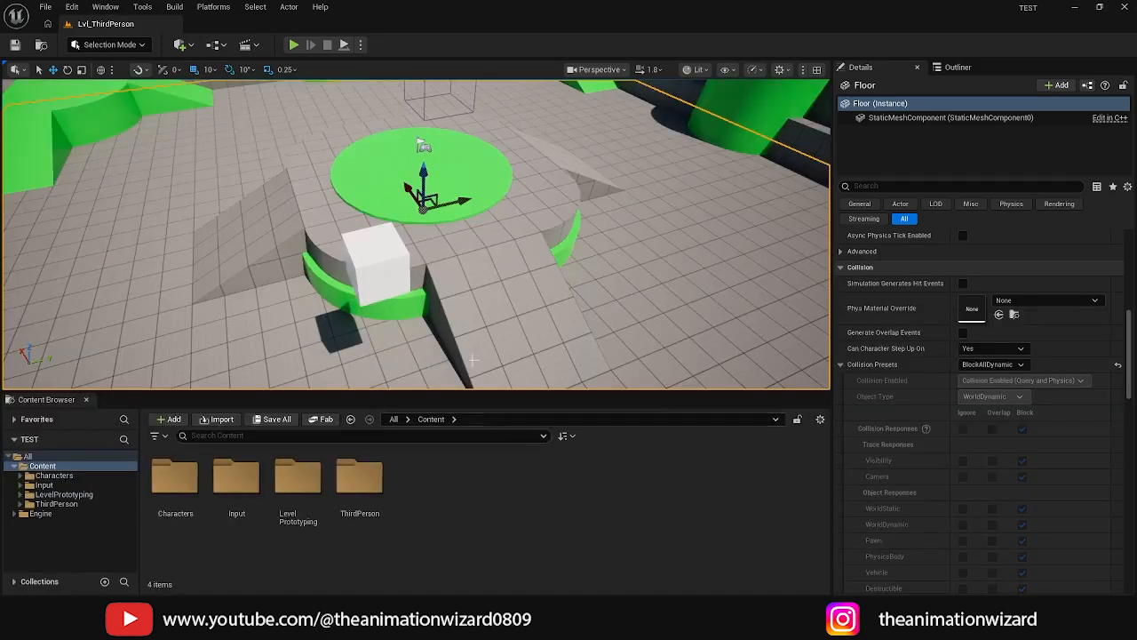
right_drag(549, 303, 548, 304)
alt+drag(549, 304, 728, 249)
alt+drag(540, 268, 540, 260)
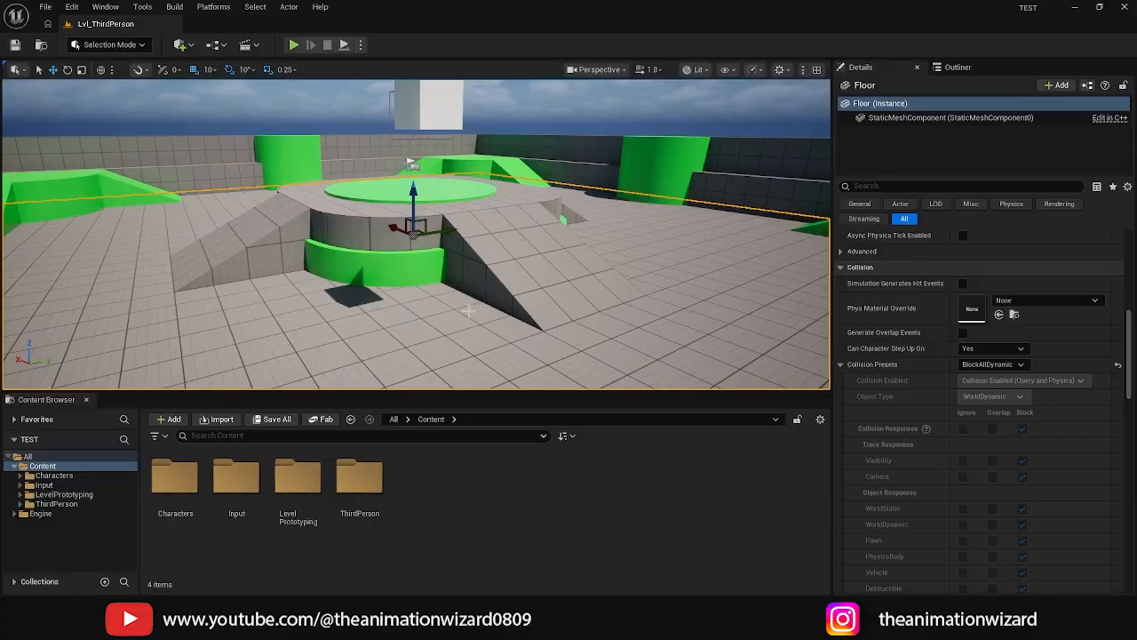
alt+drag(442, 312, 416, 303)
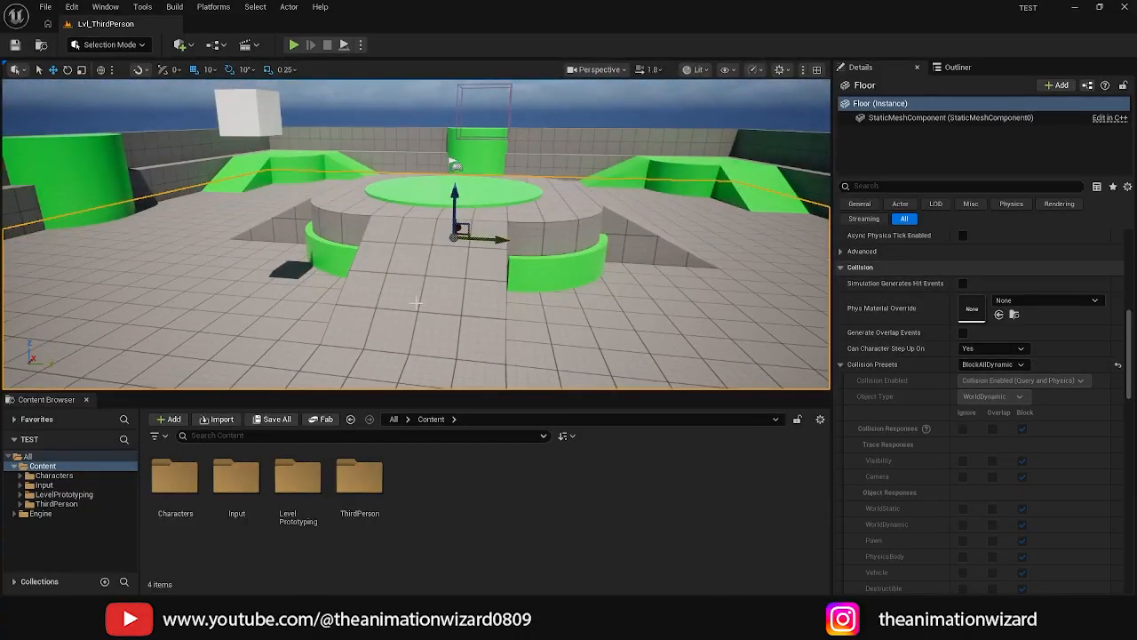
click(87, 399)
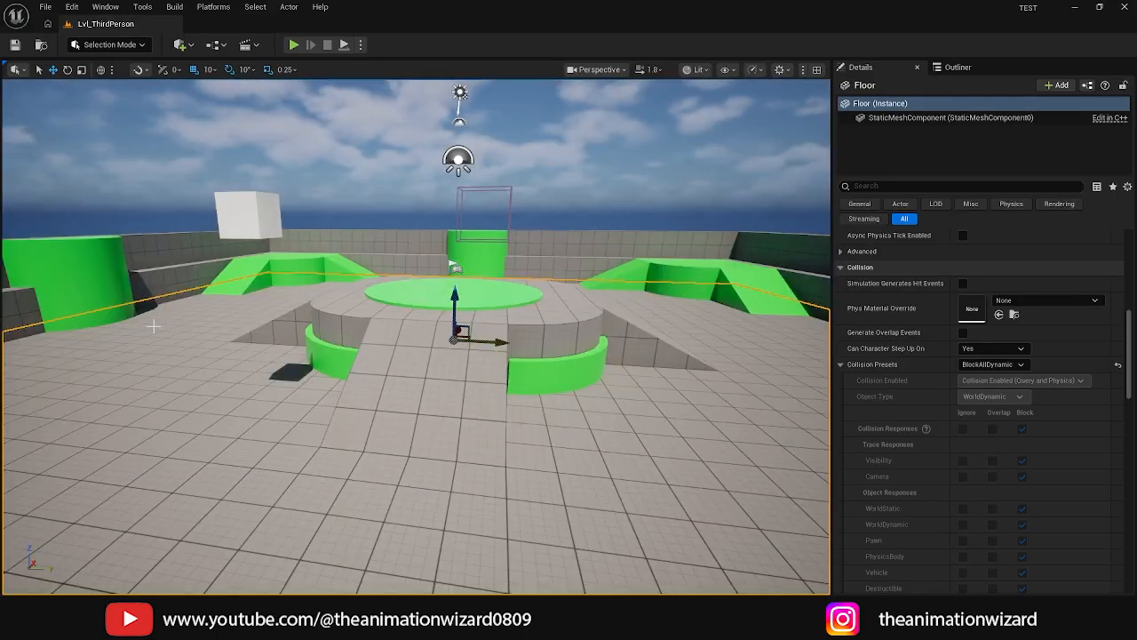
Select the flat green disc on the central platform and show and hide the Content Drawer again.
key(ctrl+space)
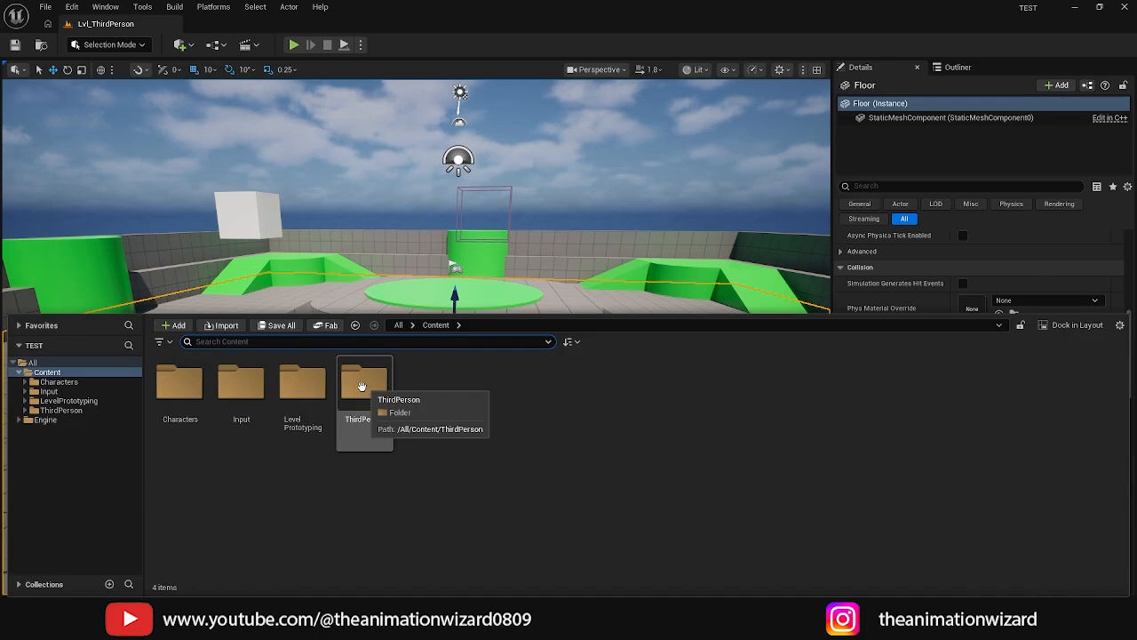
alt+drag(515, 289, 374, 358)
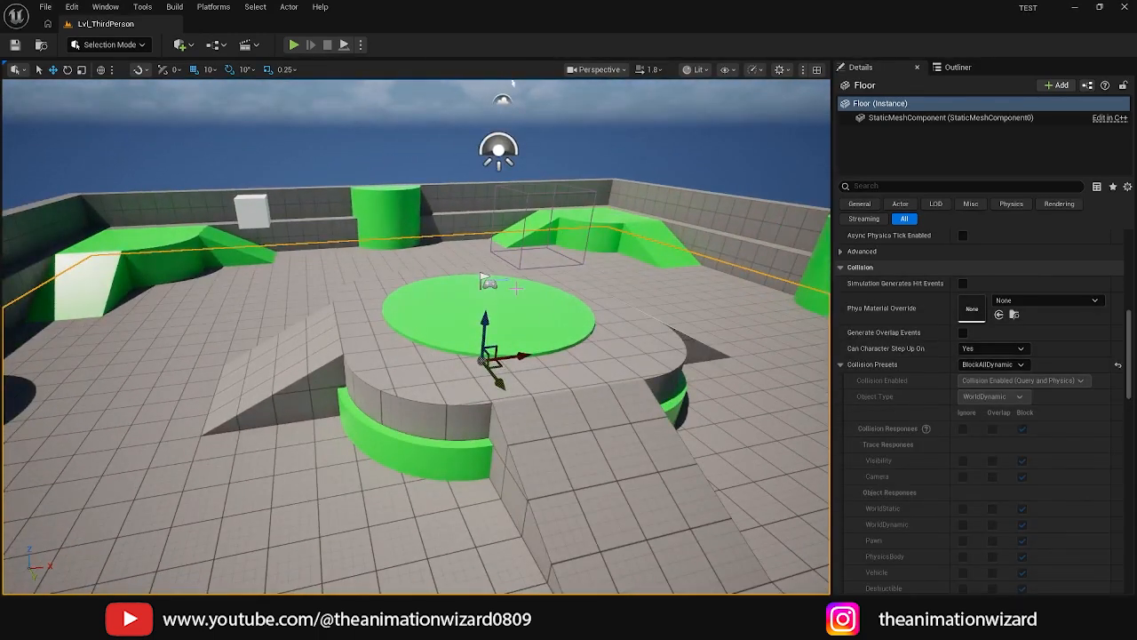
click(470, 299)
alt+drag(469, 298, 448, 388)
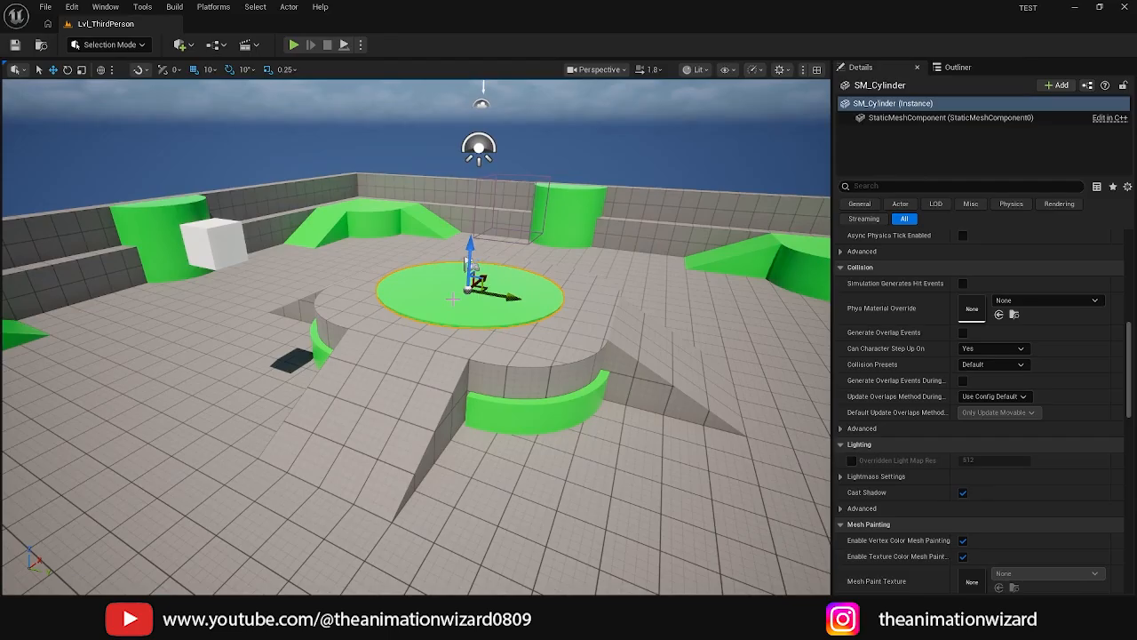
key(ctrl+space)
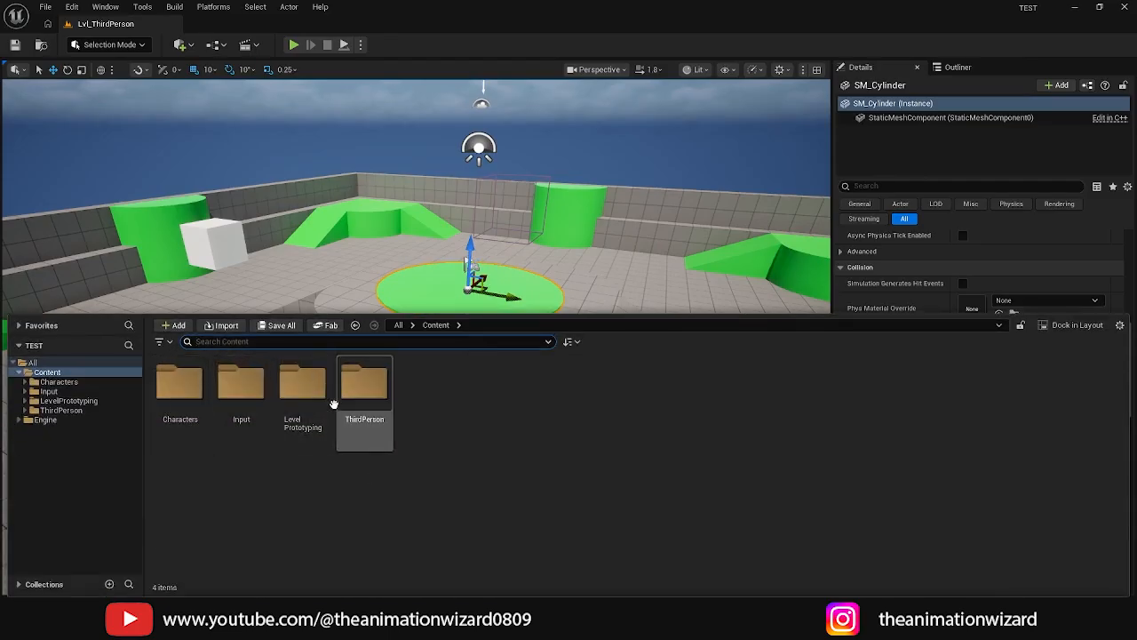
key(ctrl+space)
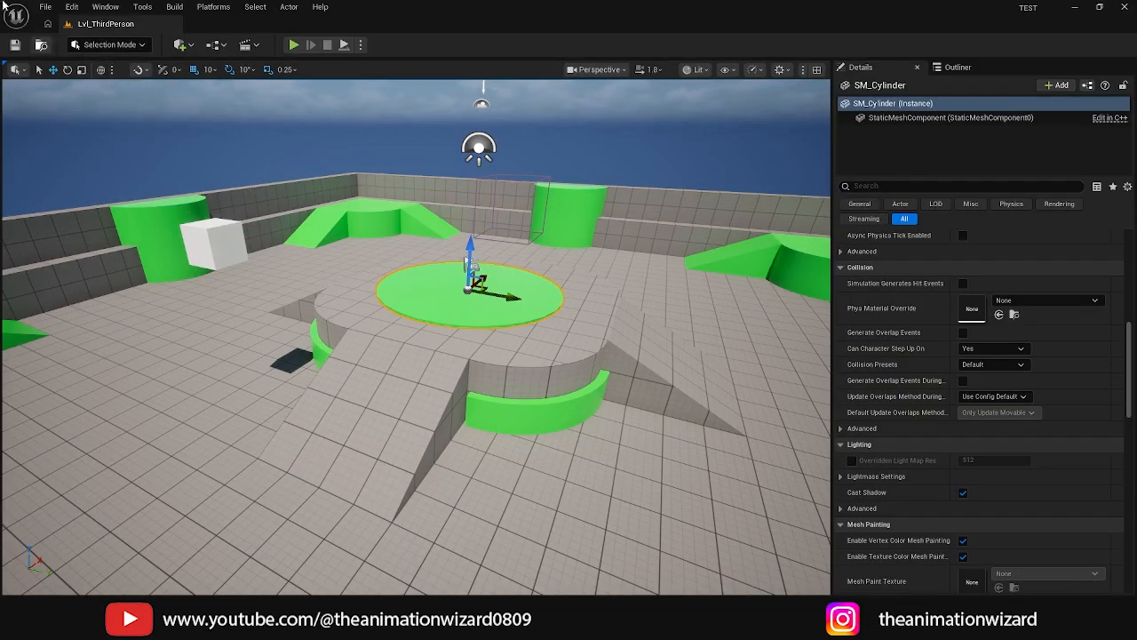
Examine the viewport's transform tool, gizmo and selection options without changing any of them.
alt+drag(287, 335, 346, 366)
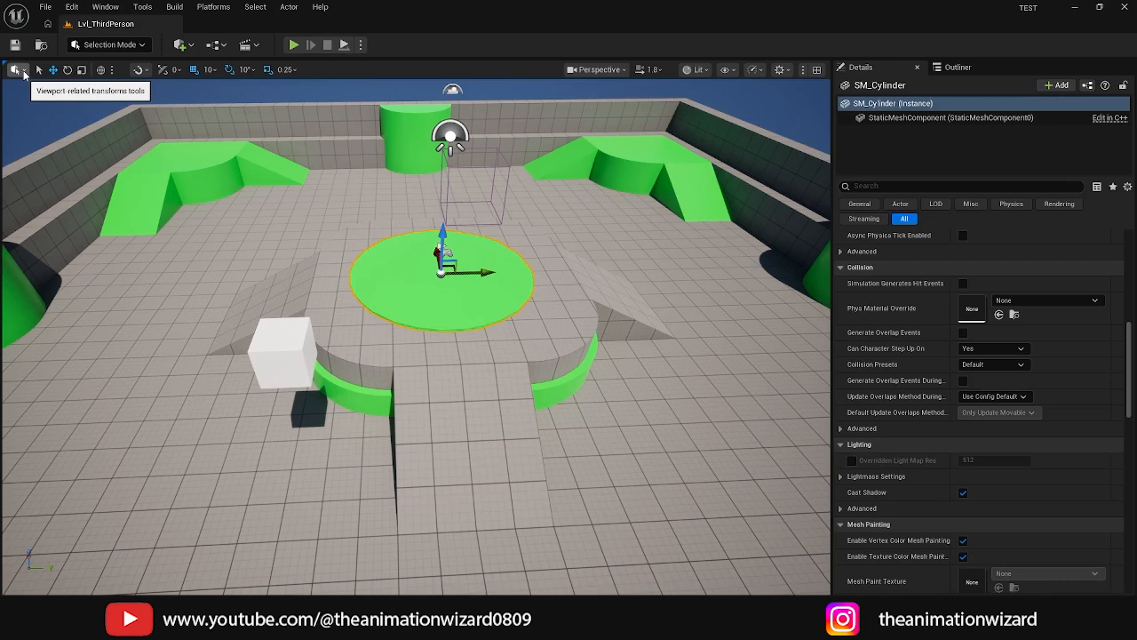
click(24, 71)
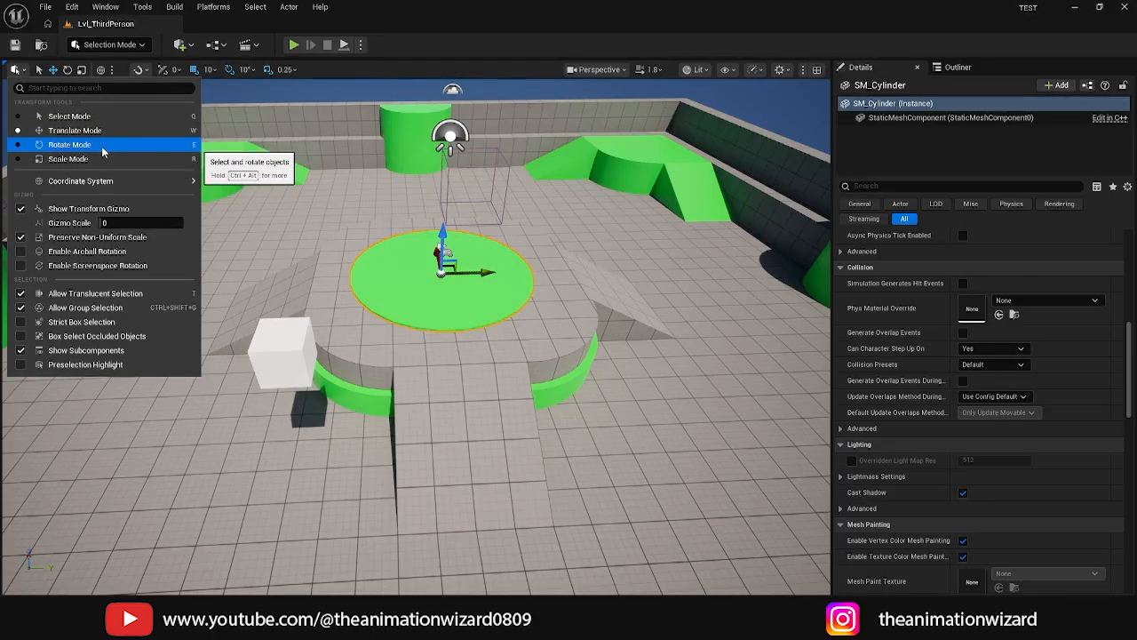
click(275, 314)
Select the white cube and focus the viewport on it, with the surrounding arena in view.
click(280, 342)
key(f)
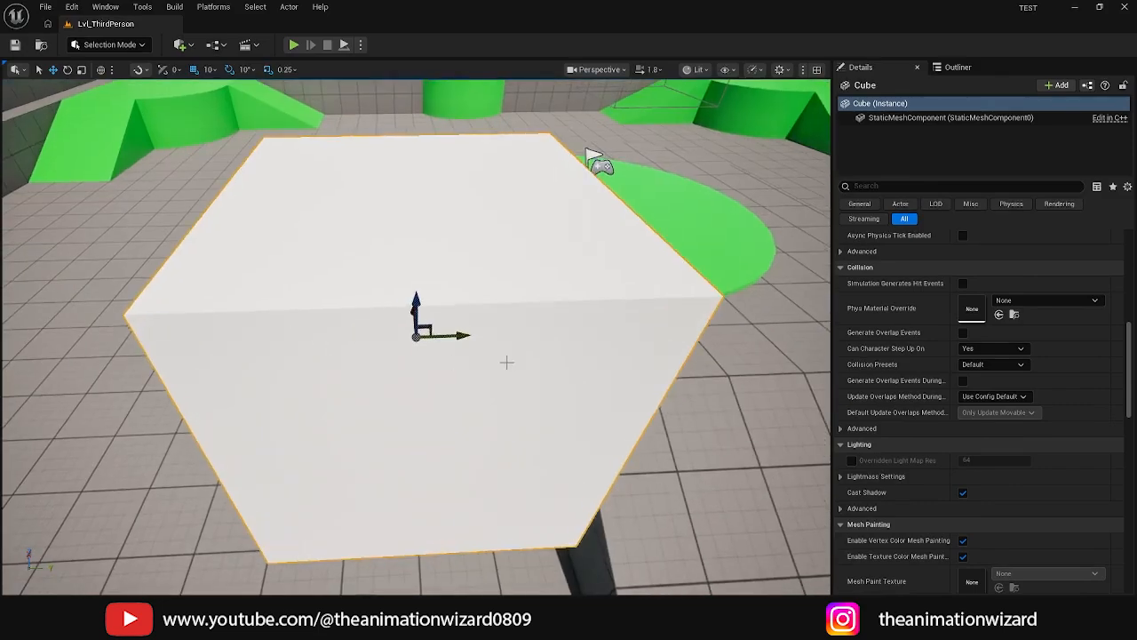
alt+drag(506, 362, 417, 348)
scroll(506, 363, down, 5)
alt+drag(538, 382, 436, 318)
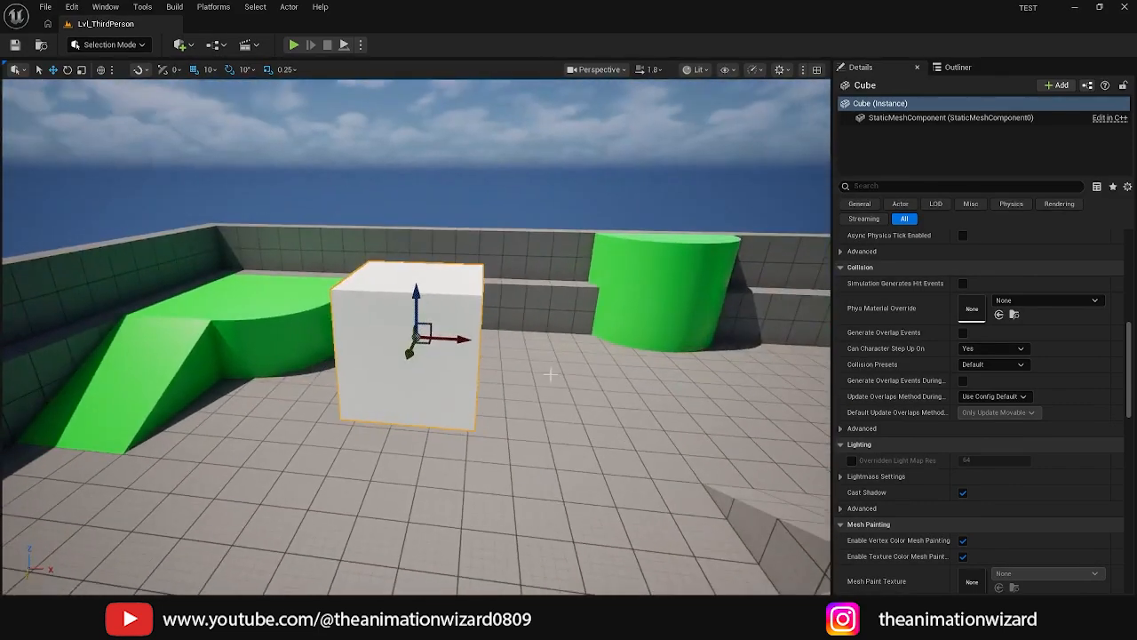
scroll(551, 374, down, 5)
alt+drag(551, 374, 724, 384)
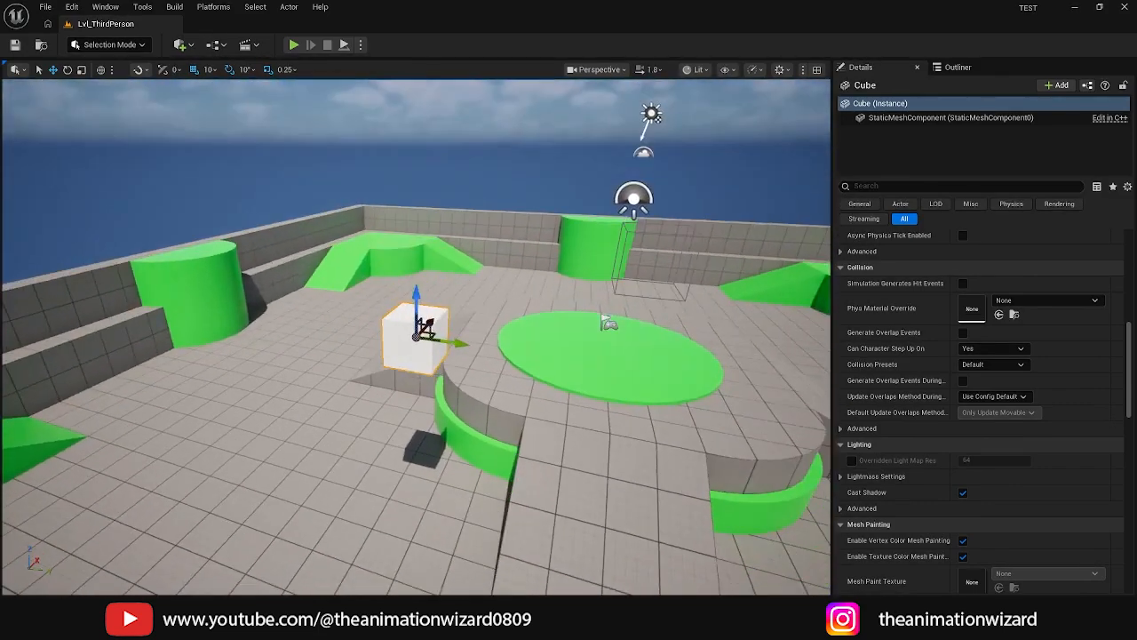
Move the white cube a short distance along its red X axis with the translate gizmo.
alt+drag(464, 373, 490, 321)
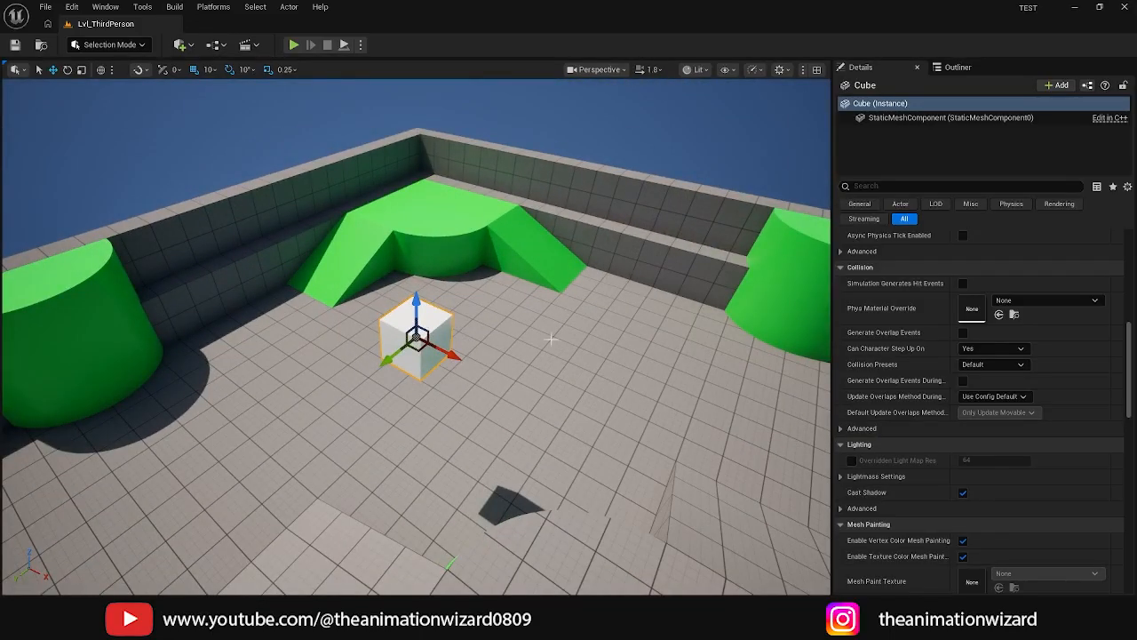
mouse_move(535, 385)
alt+mouse_down()
mouse_move(546, 356)
mouse_move(542, 369)
alt+mouse_up()
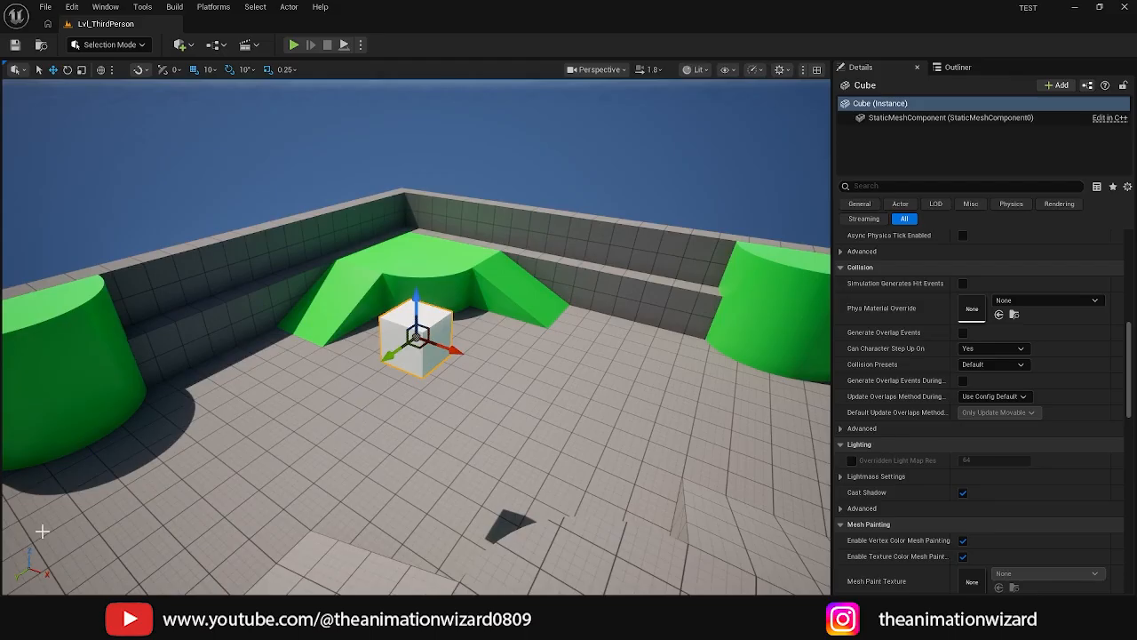
alt+drag(476, 311, 418, 294)
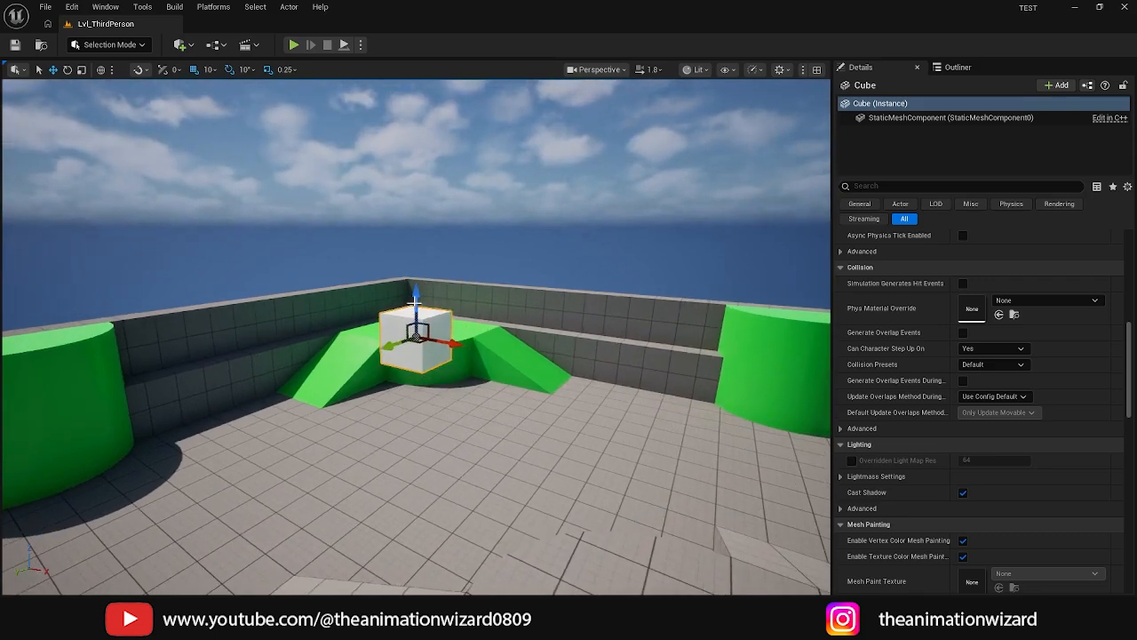
alt+drag(470, 351, 480, 363)
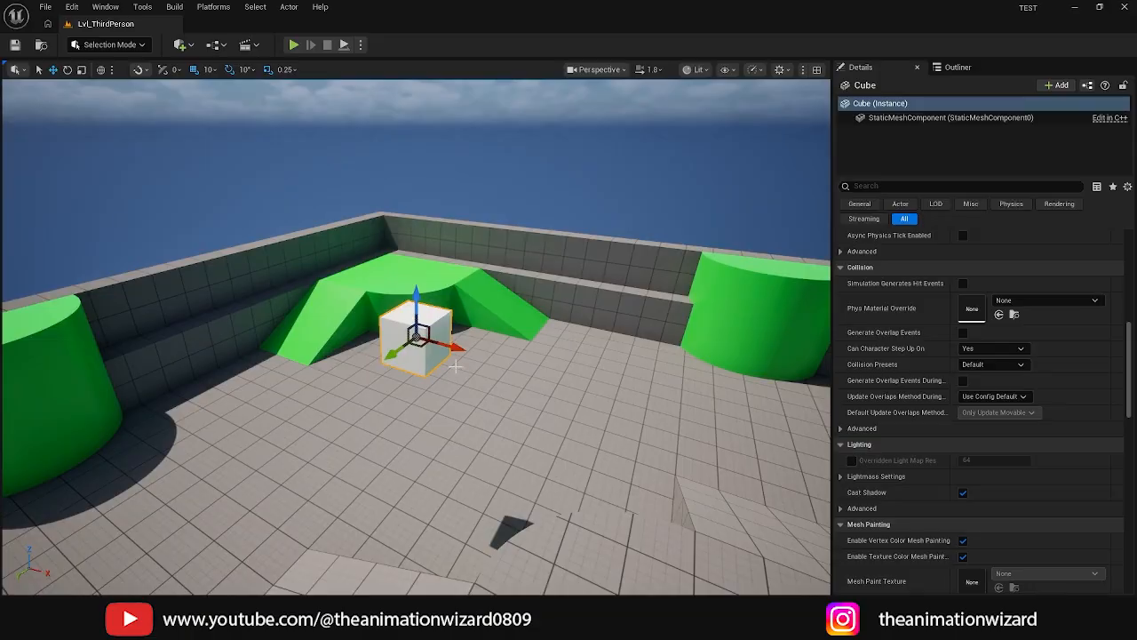
alt+drag(505, 383, 477, 385)
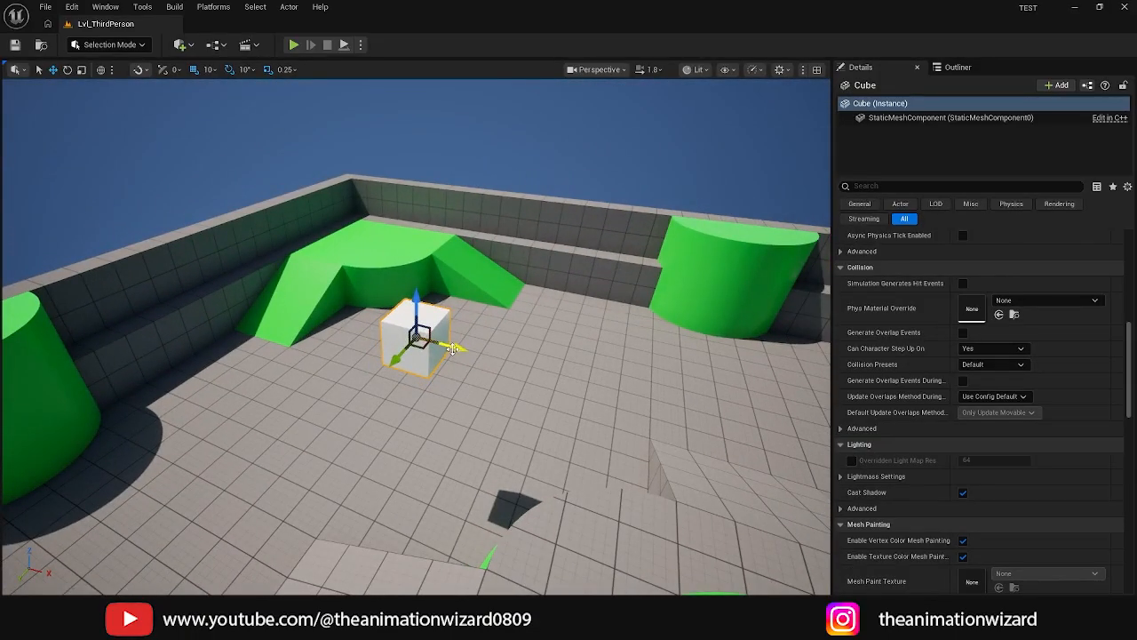
drag(452, 349, 484, 380)
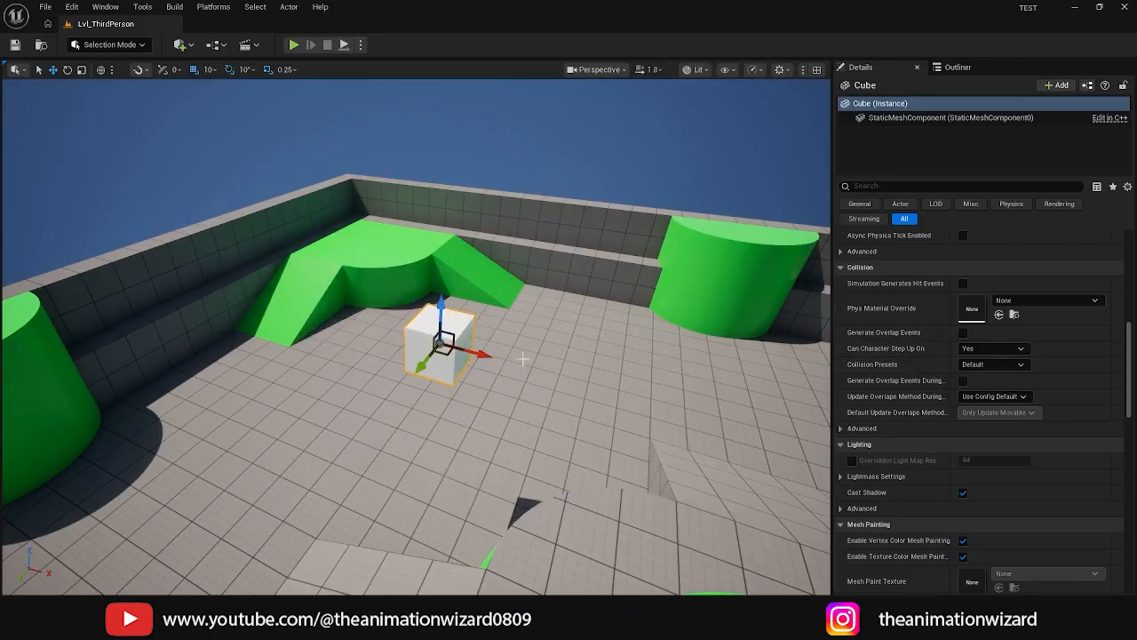
Move the white cube with the translate gizmo along X, Y and Z to about -830, -330, 580.
scroll(937, 373, up, 10)
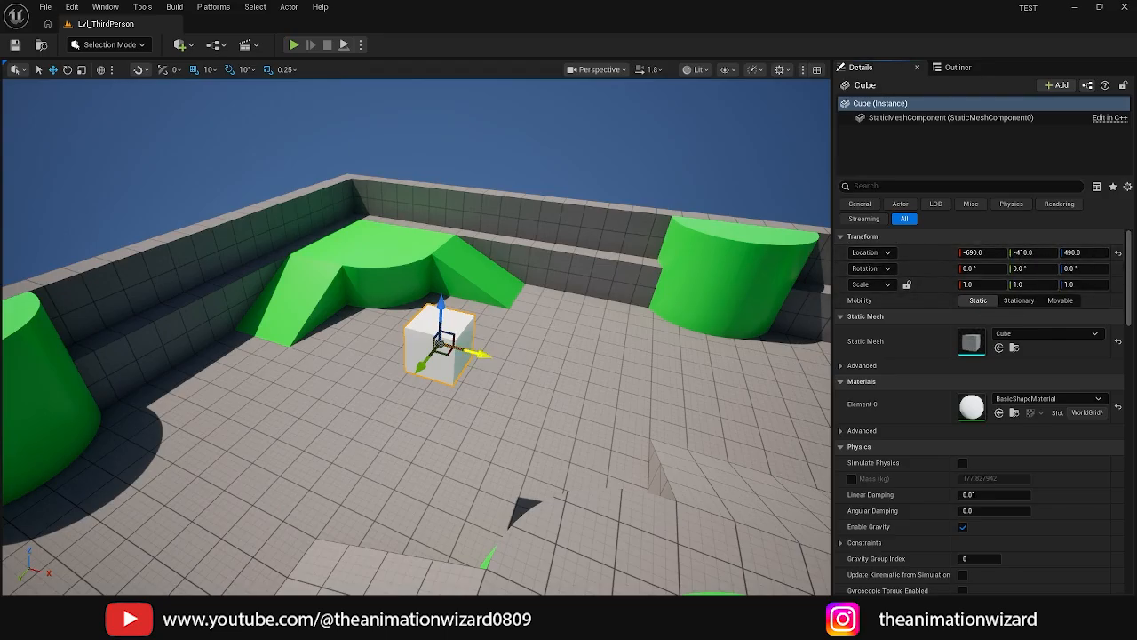
drag(484, 355, 419, 335)
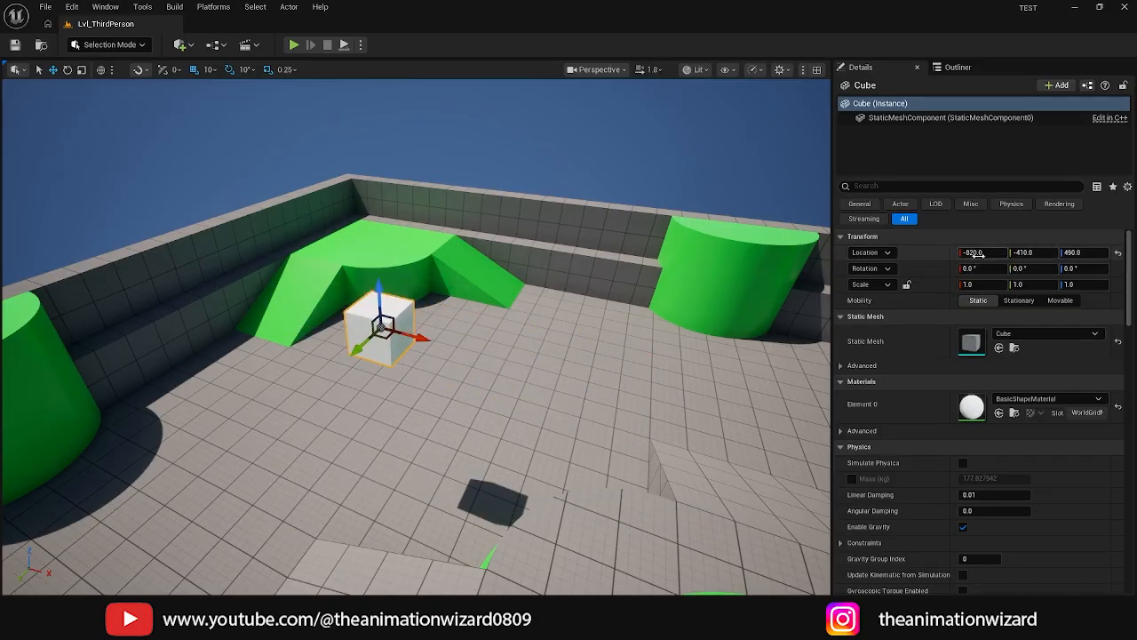
mouse_move(414, 336)
mouse_down()
mouse_move(385, 331)
mouse_move(414, 345)
mouse_up()
drag(367, 284, 339, 238)
drag(351, 303, 409, 349)
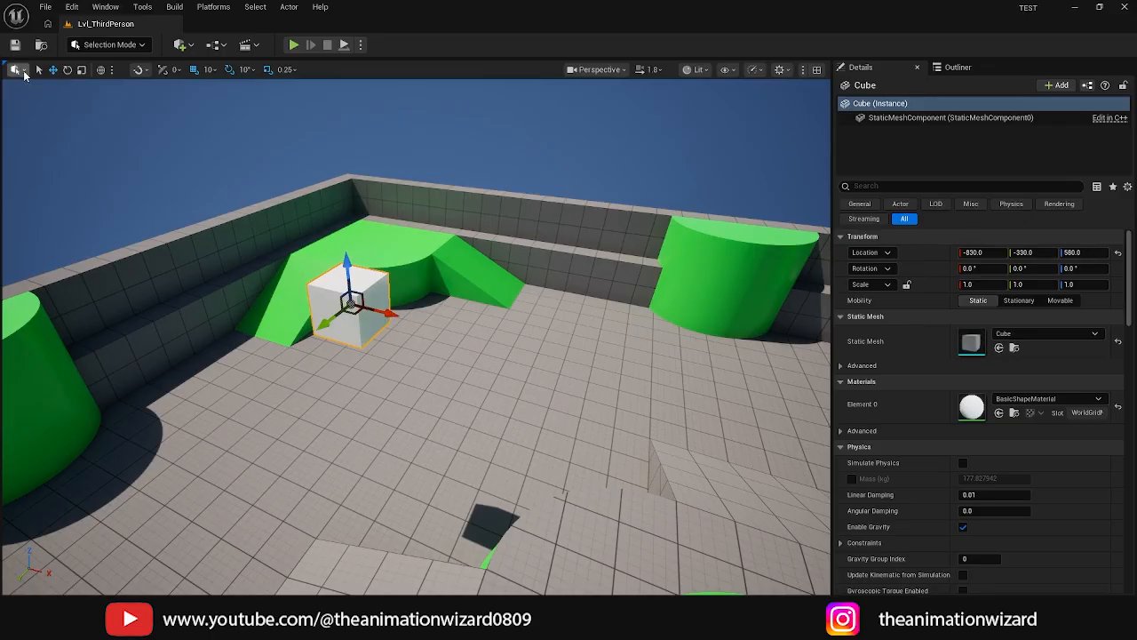
Look through the transform tools, switch the viewport to Select mode, and return to Translate mode.
click(19, 70)
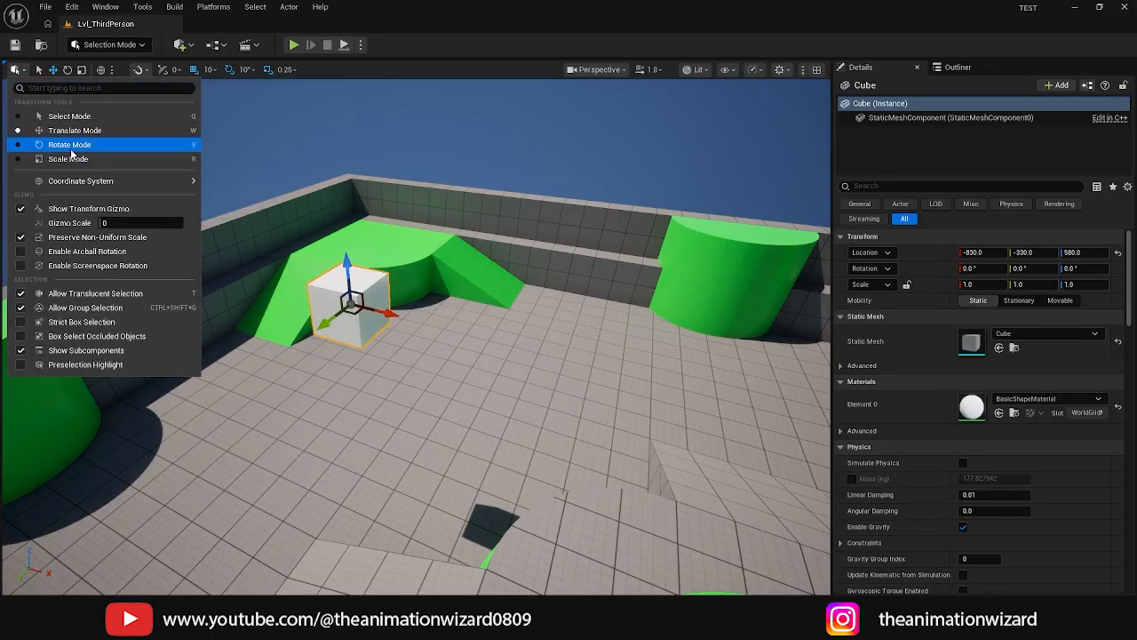
click(421, 45)
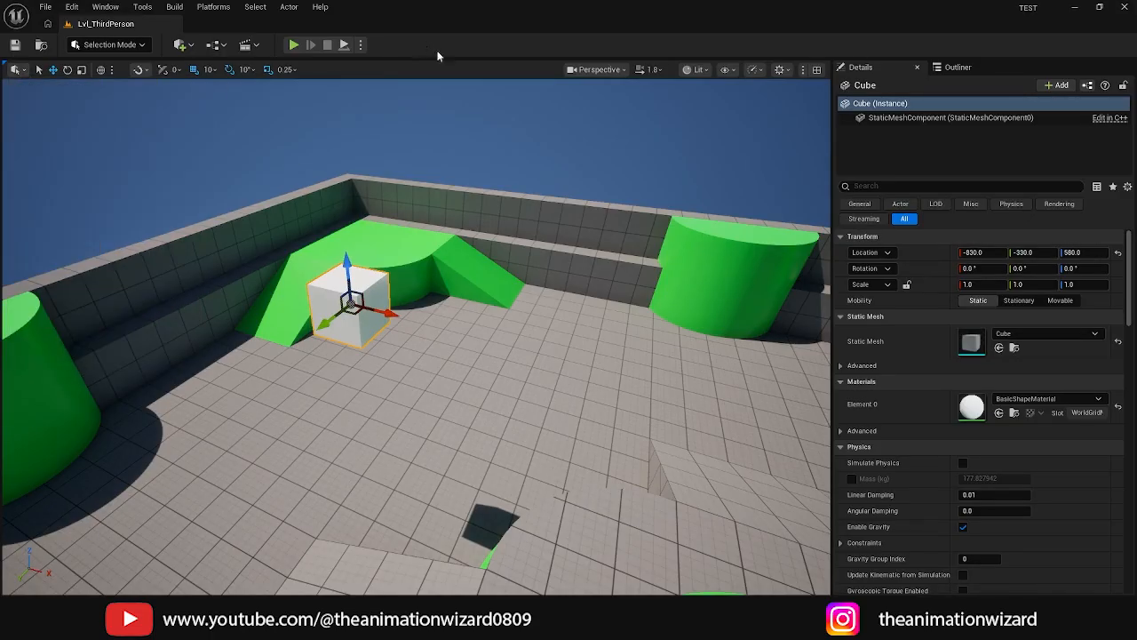
click(40, 70)
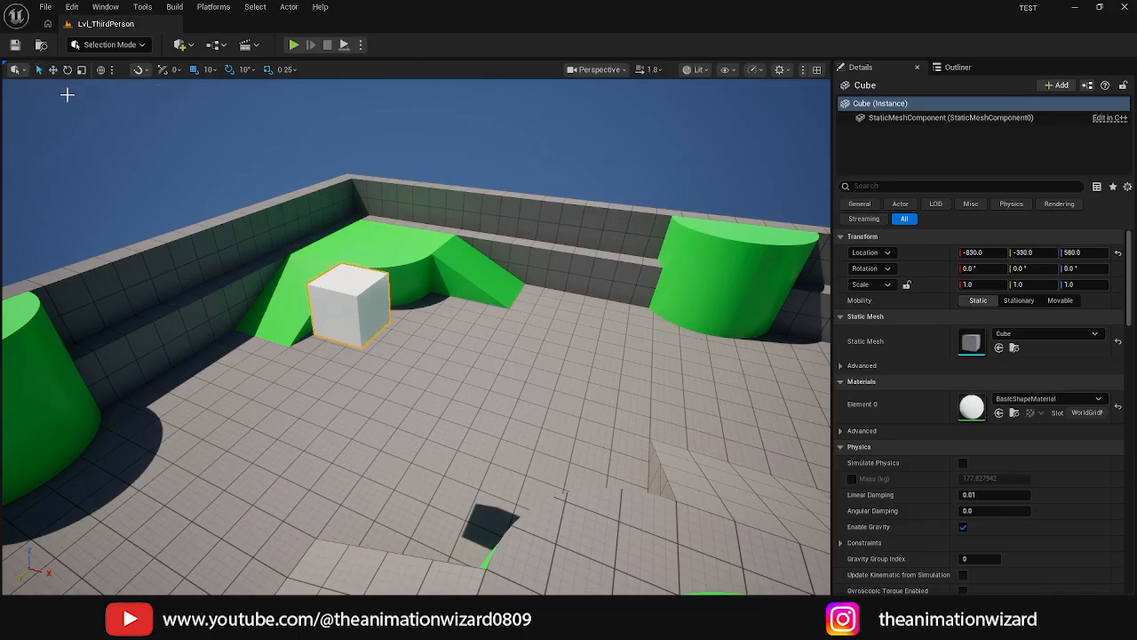
click(54, 71)
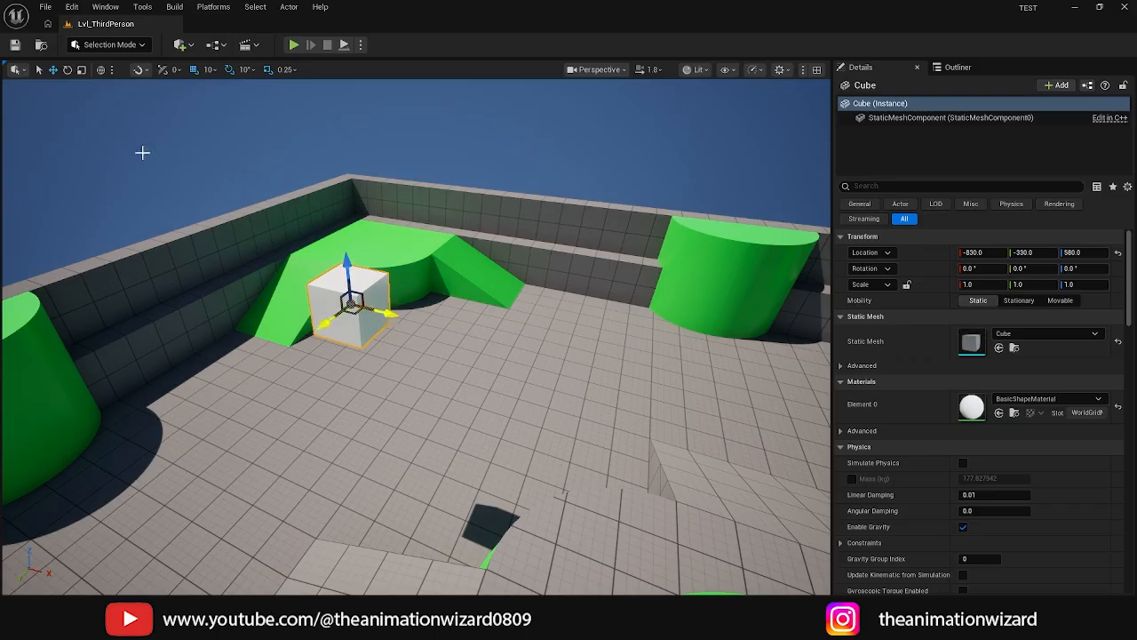
Try rotating the cube about its vertical axis with the rotate gizmo, and undo the rotation.
click(67, 70)
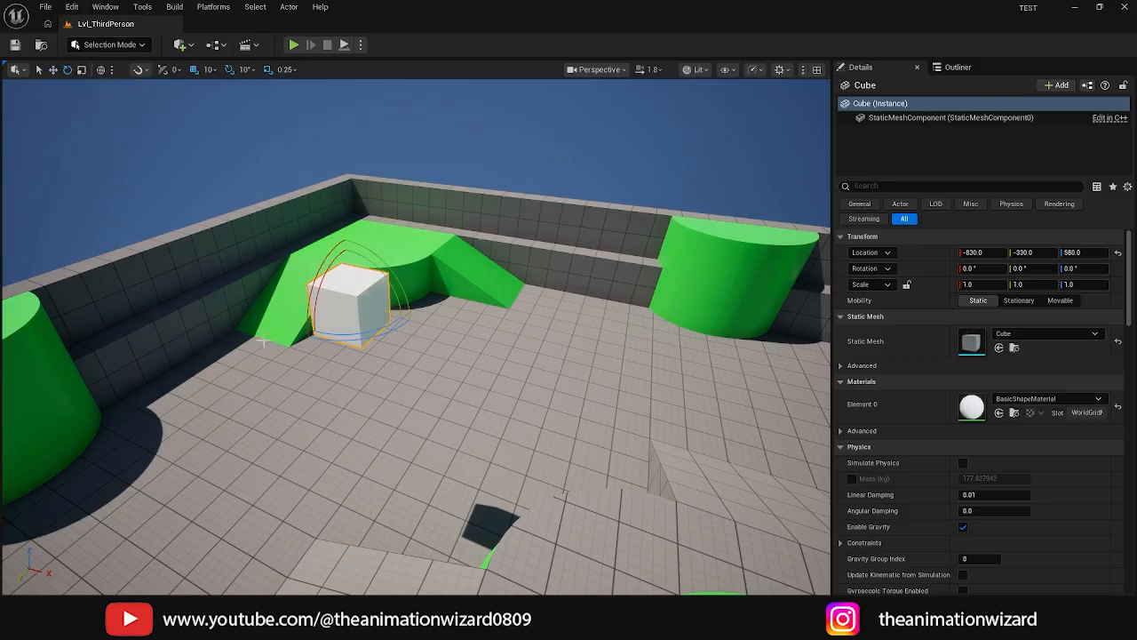
drag(381, 348, 355, 338)
key(ctrl+z)
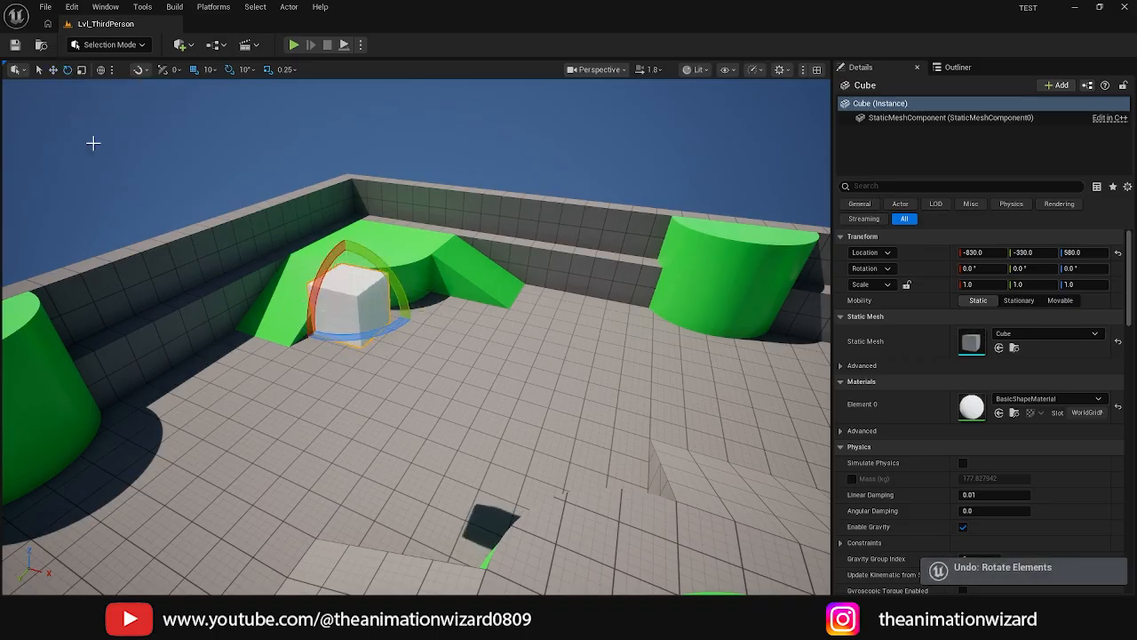
Try scaling the cube to 2.5 along X and uniformly to 1.5 with the scale gizmo, undoing each change.
click(52, 69)
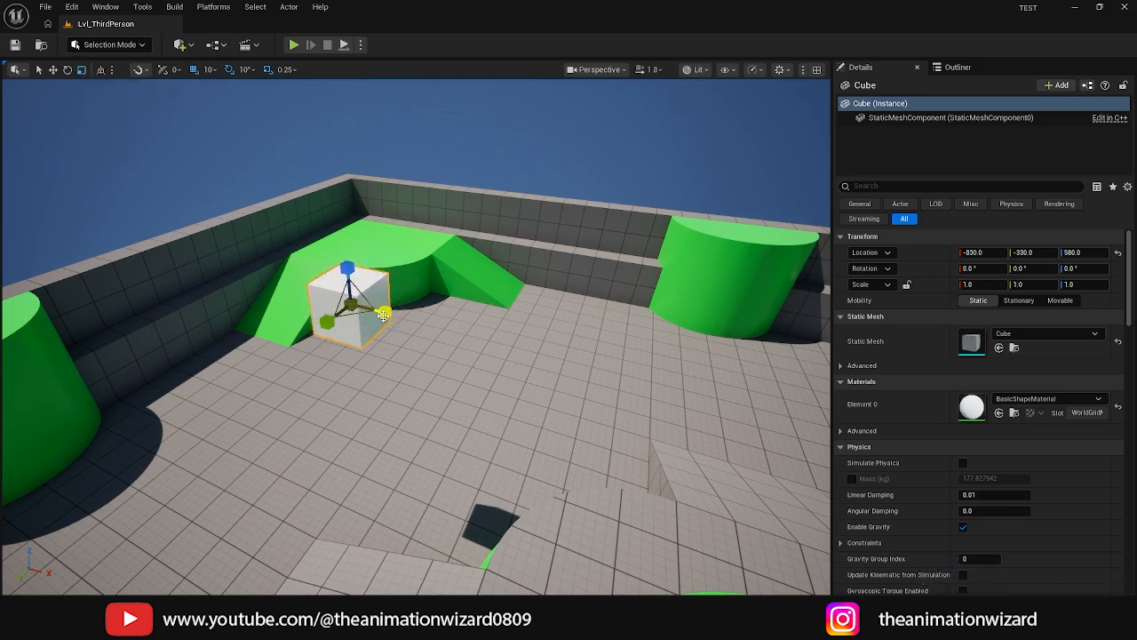
drag(383, 314, 449, 329)
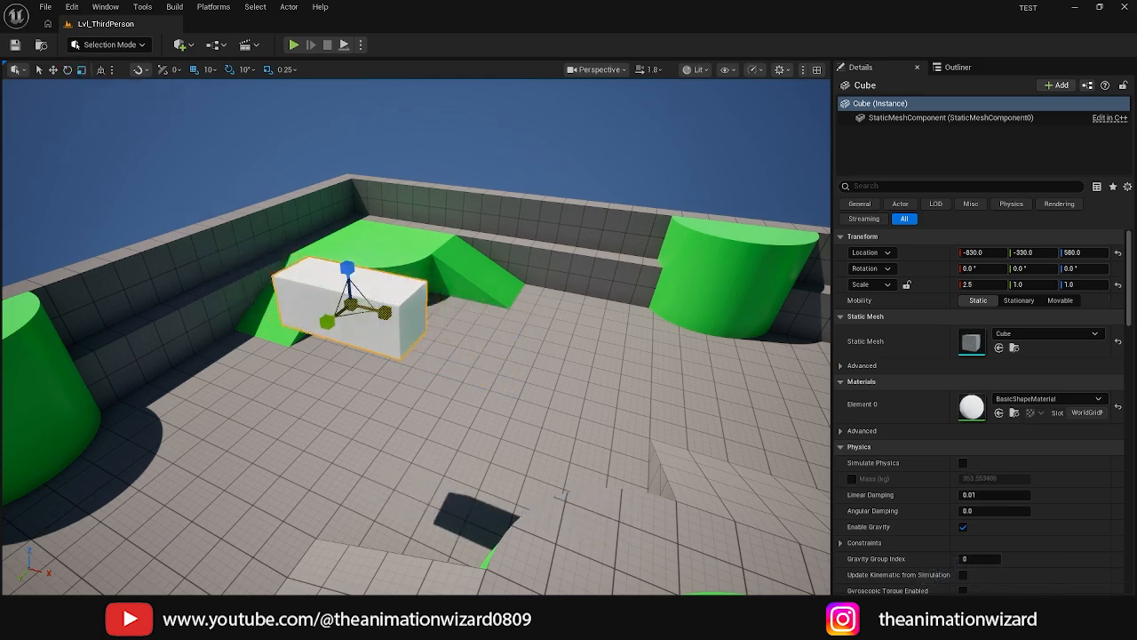
key(ctrl+z)
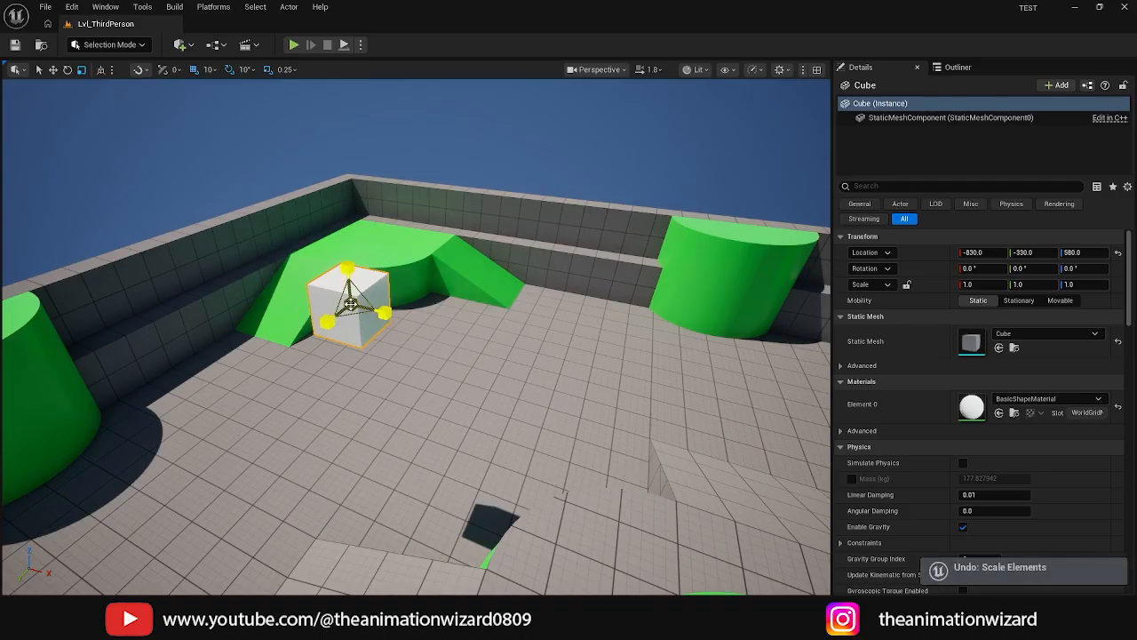
mouse_move(351, 305)
mouse_down()
mouse_move(384, 292)
mouse_move(358, 303)
mouse_move(368, 298)
mouse_up()
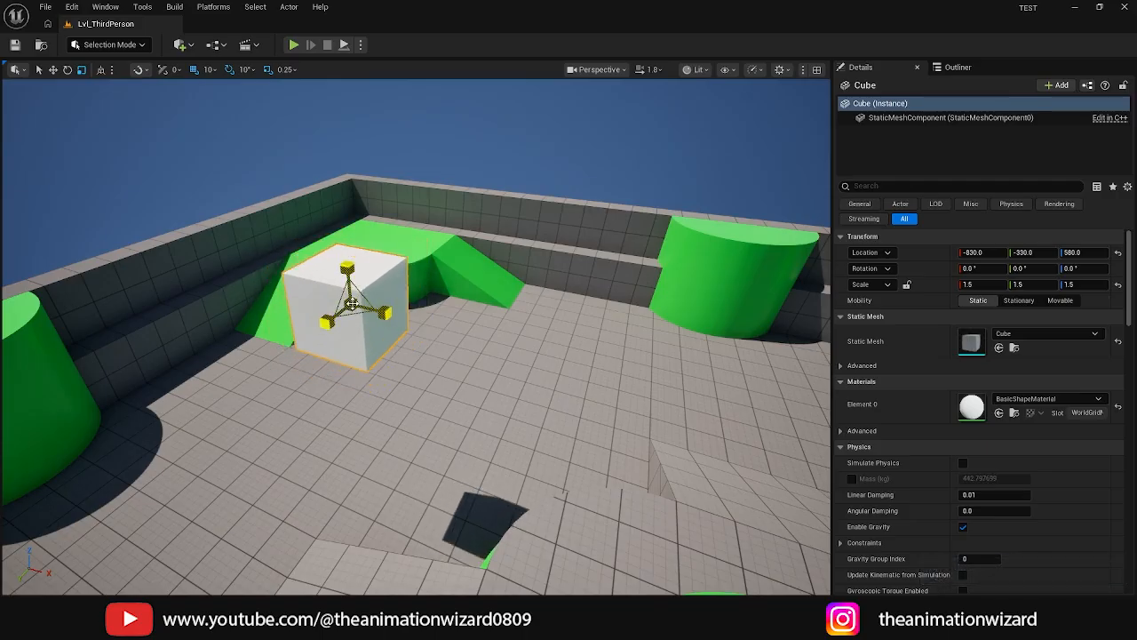
key(ctrl+z)
Toggle Show Transform Gizmo off and on, leaving the gizmo shown on the cube.
click(16, 69)
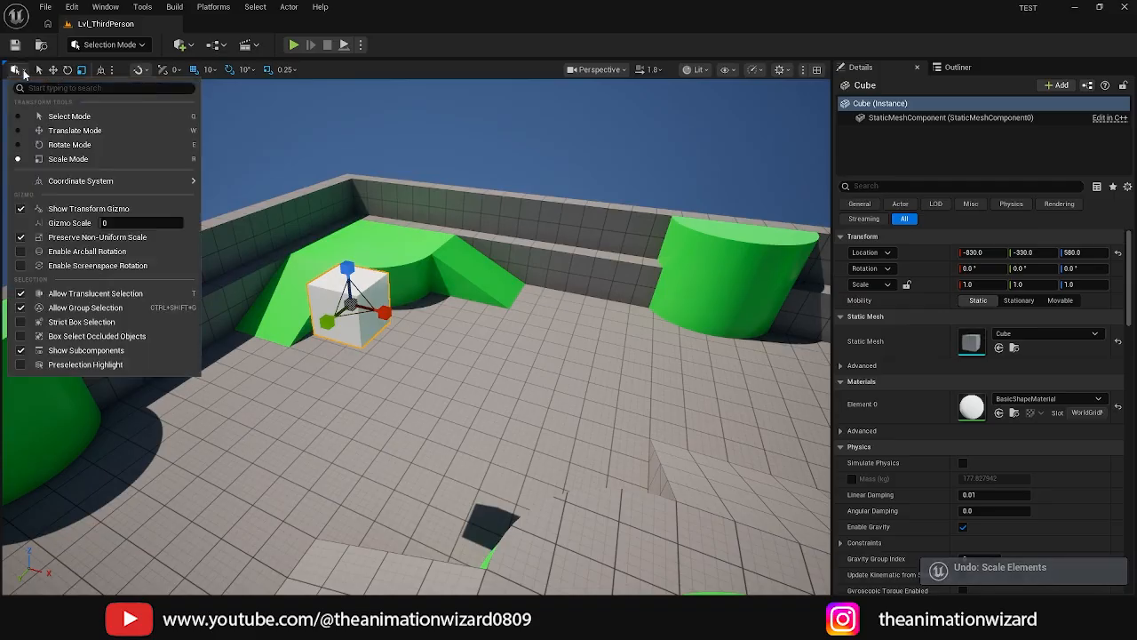
click(20, 209)
click(21, 209)
click(21, 209)
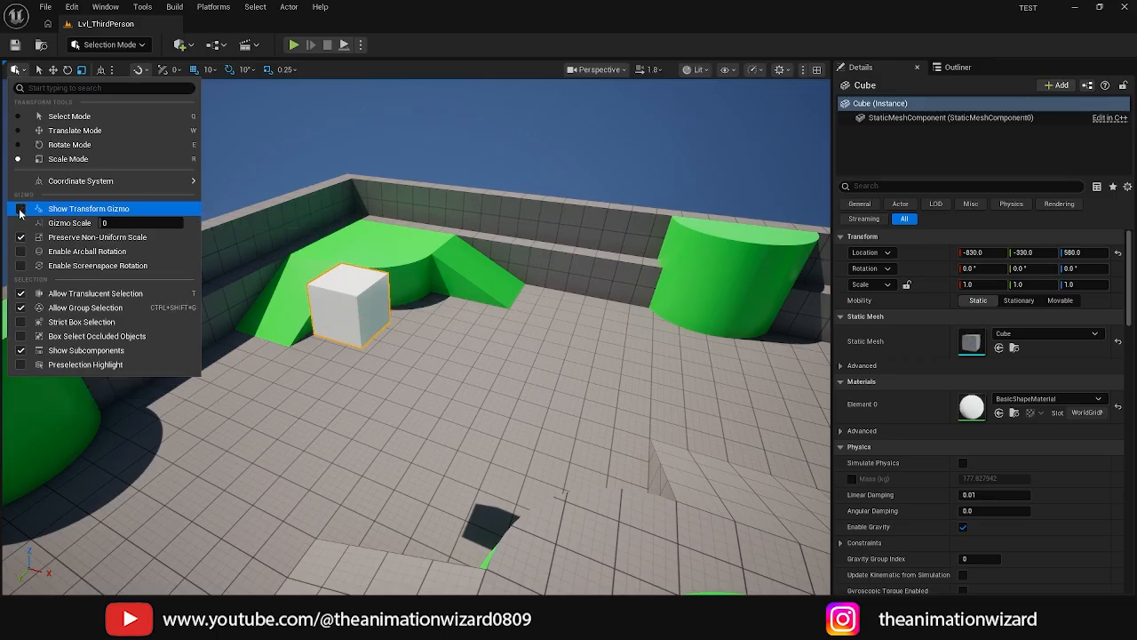
click(20, 210)
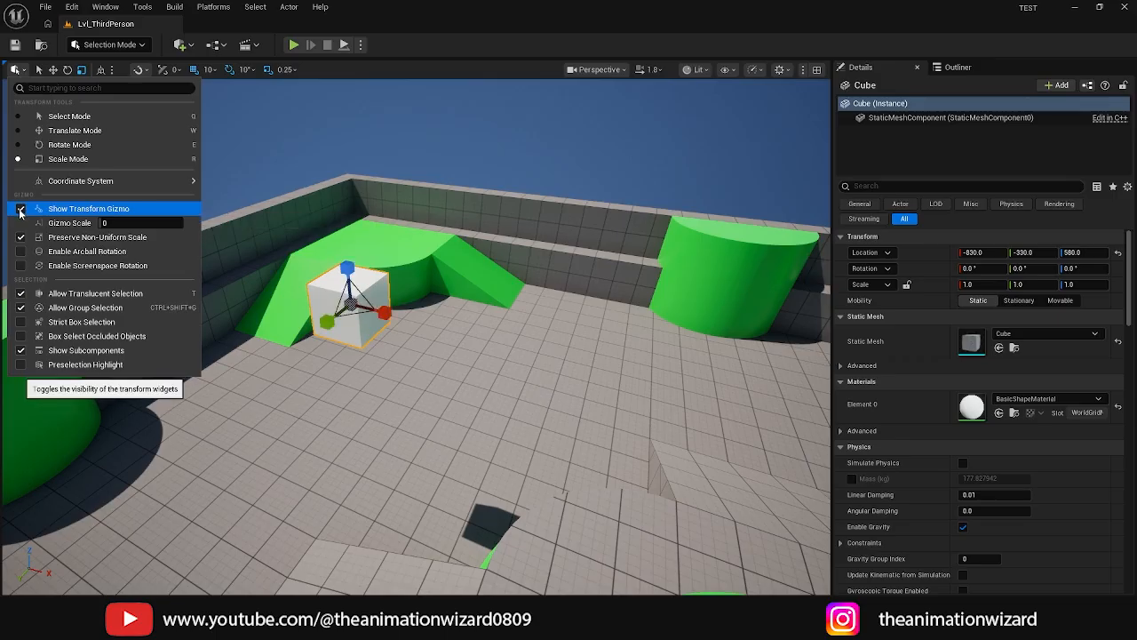
click(411, 78)
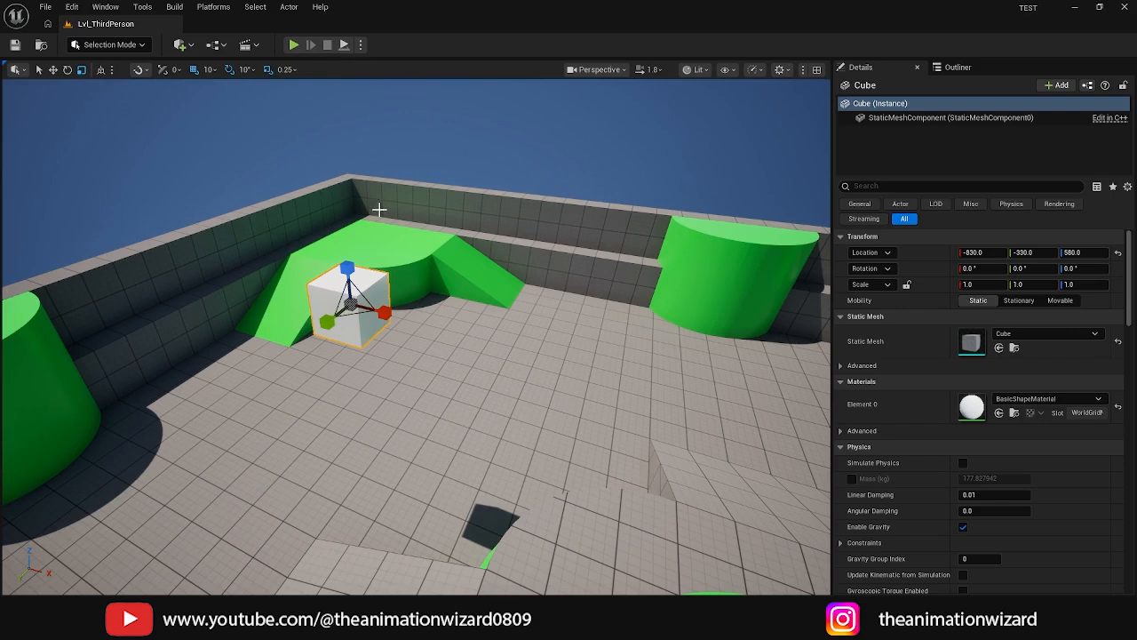
Focus on the cube, rotate it 30° about its Z axis, and return to Translate mode.
scroll(363, 310, up, 4)
key(f)
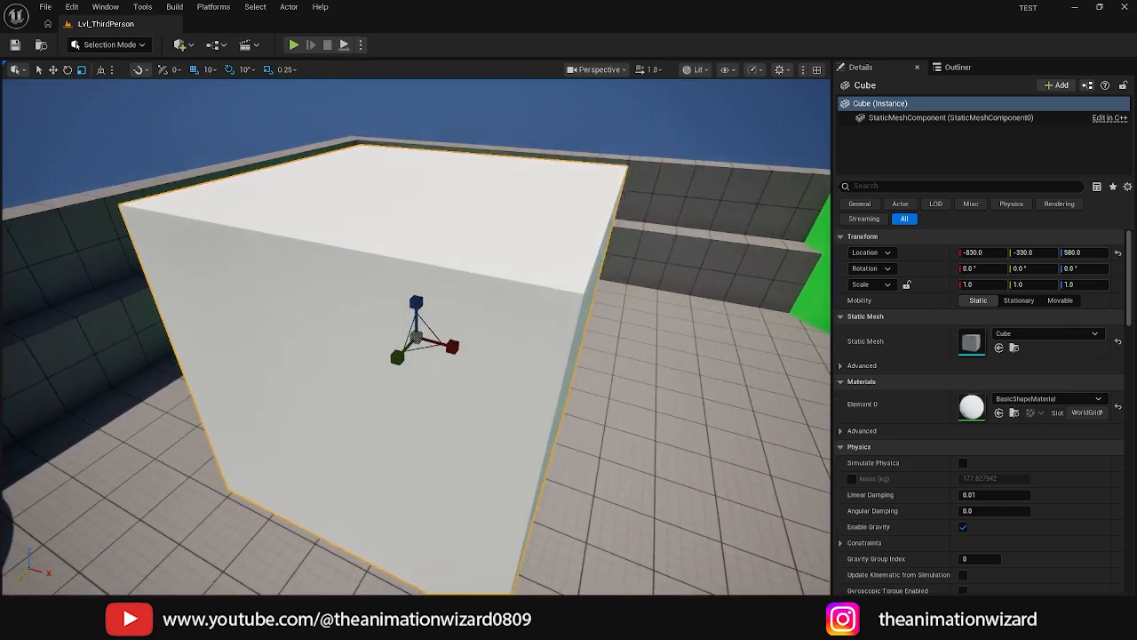
scroll(454, 364, down, 5)
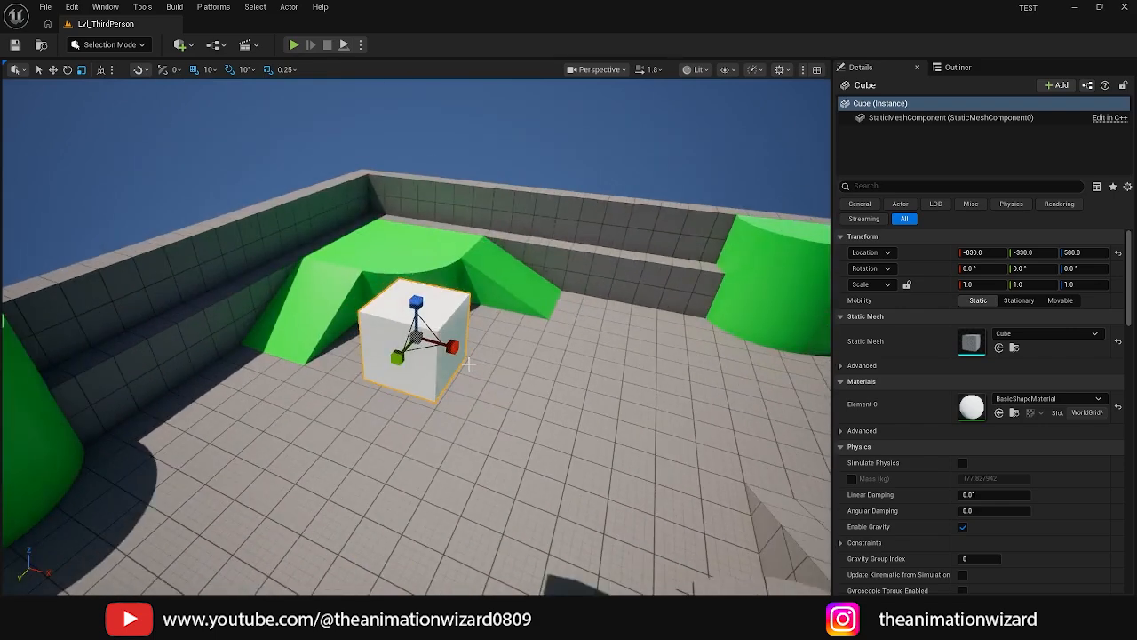
key(e)
drag(468, 363, 418, 368)
key(w)
Switch the gizmo to local coordinates and move the rotated cube along its own X axis to about X -986, Y -420.
scroll(506, 321, down, 3)
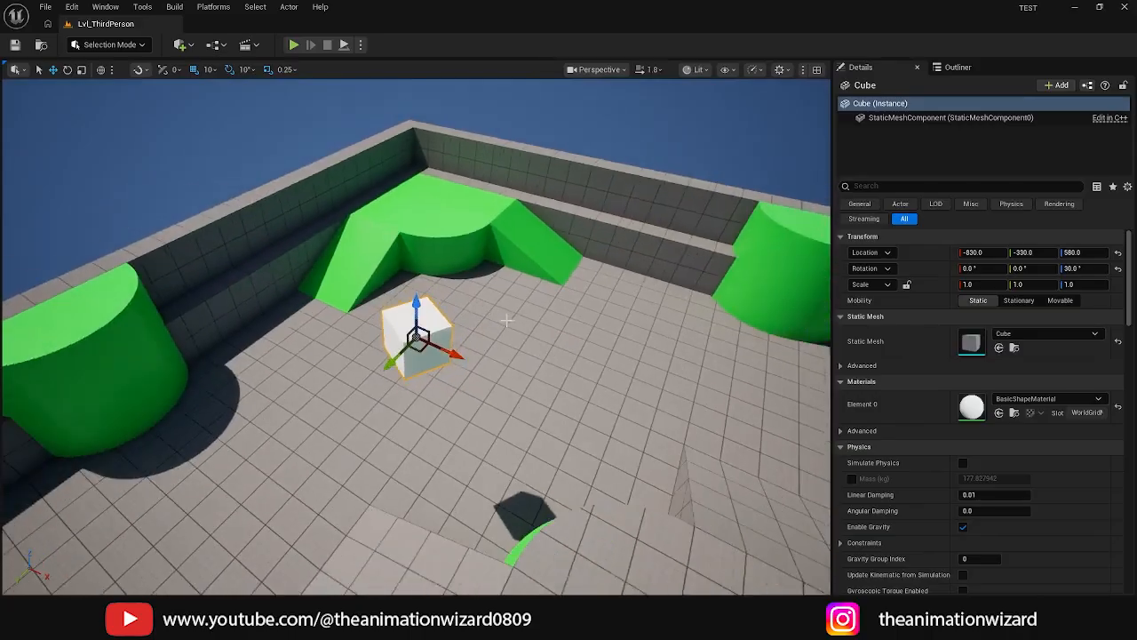
scroll(507, 321, down, 3)
alt+drag(507, 321, 569, 311)
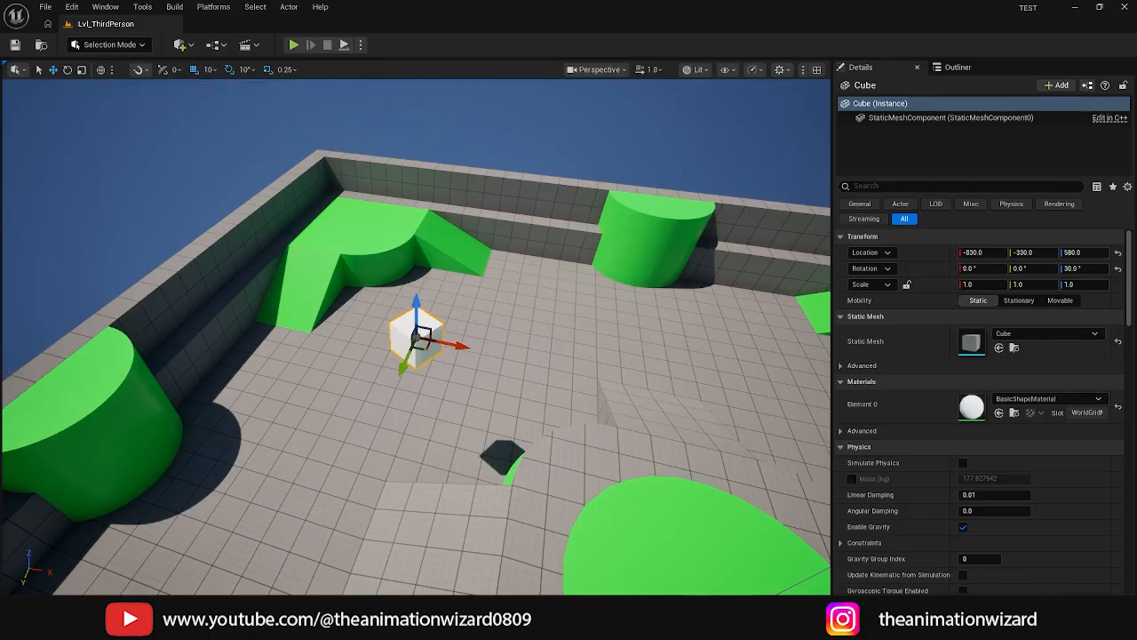
alt+drag(108, 503, 55, 547)
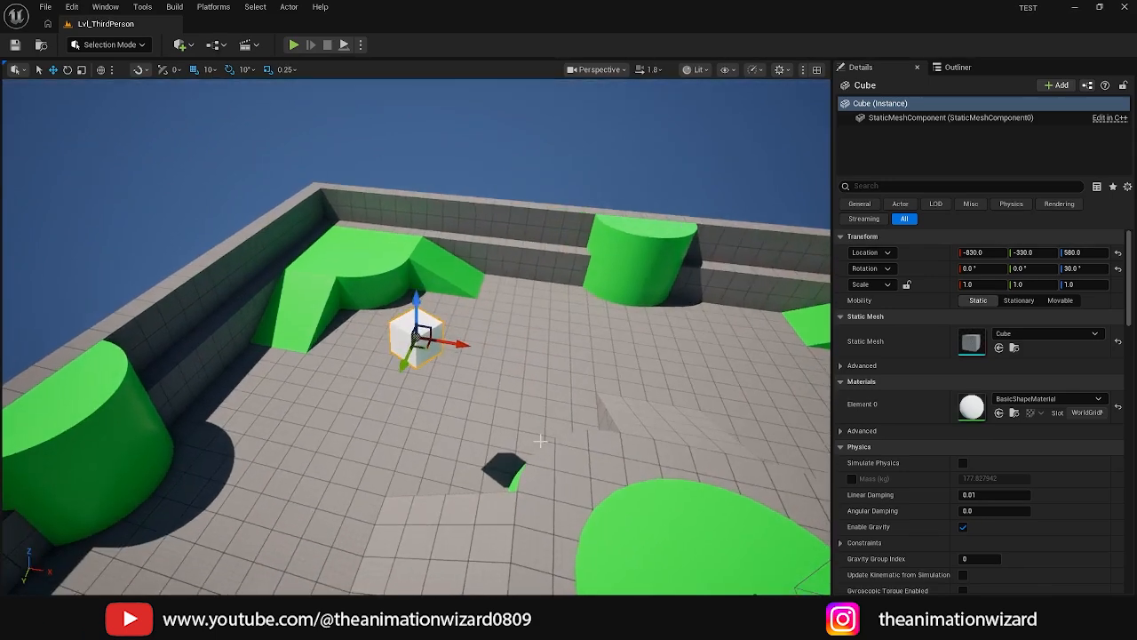
mouse_move(540, 440)
alt+mouse_down()
mouse_move(569, 417)
mouse_move(555, 433)
alt+mouse_up()
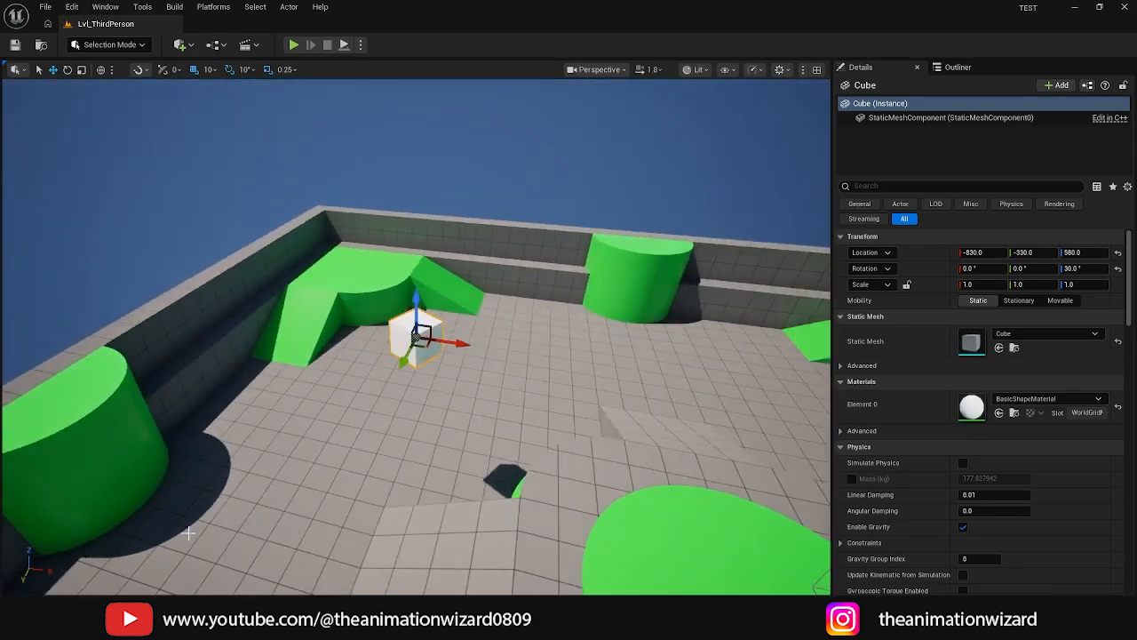
scroll(450, 451, up, 4)
mouse_move(451, 448)
alt+mouse_down()
mouse_move(457, 476)
mouse_move(455, 457)
alt+mouse_up()
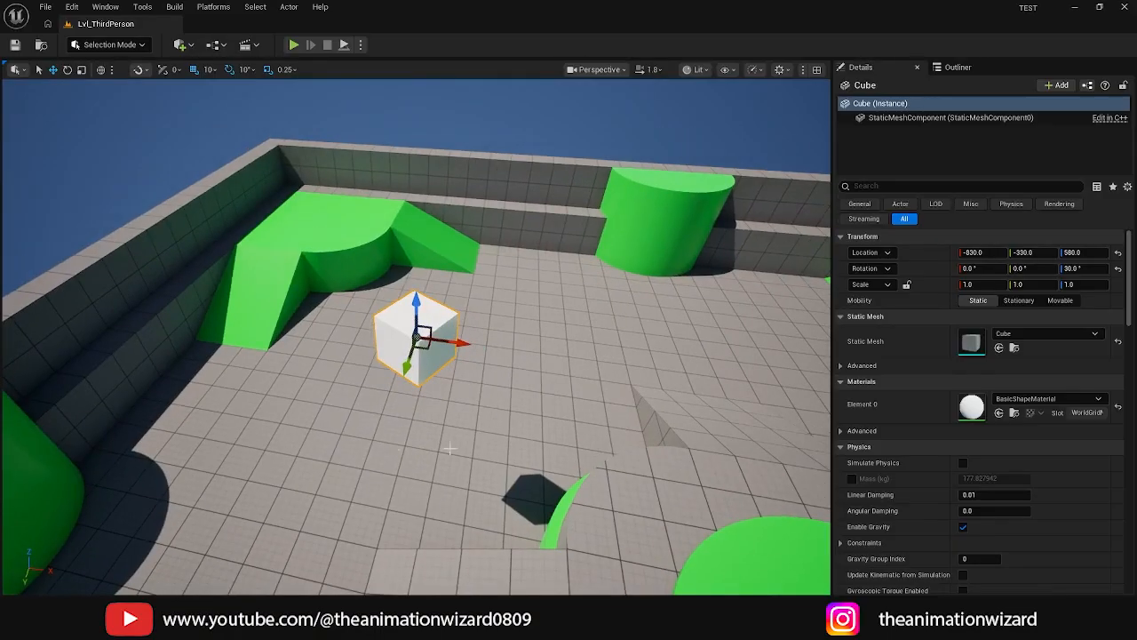
click(102, 70)
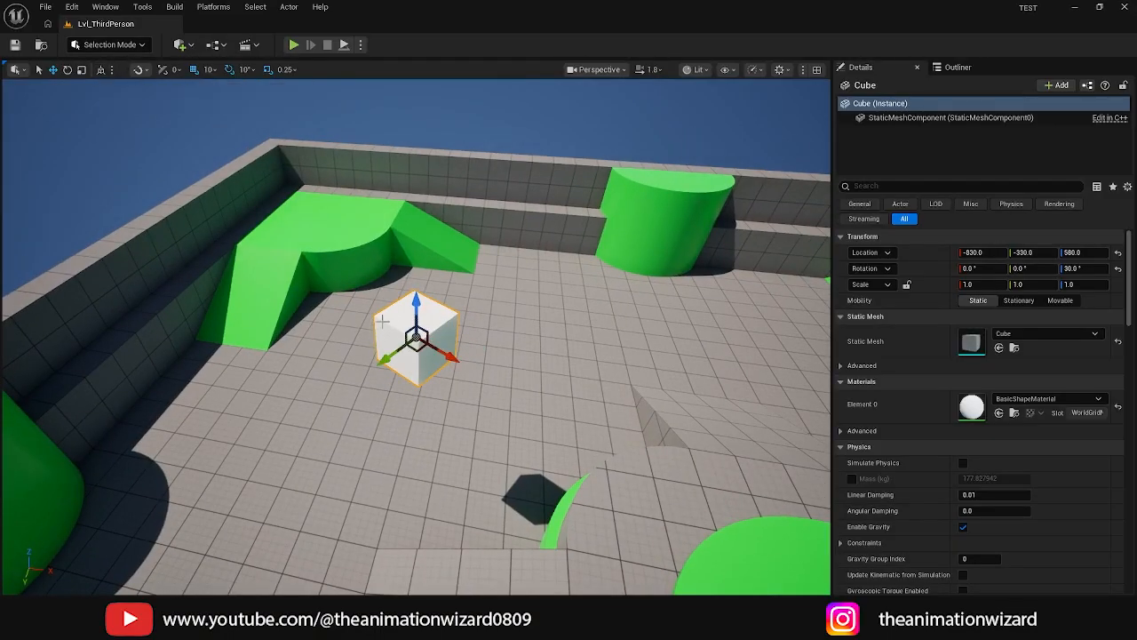
alt+drag(527, 338, 399, 359)
mouse_move(319, 336)
mouse_down()
mouse_move(305, 336)
mouse_move(470, 338)
mouse_move(321, 335)
mouse_up()
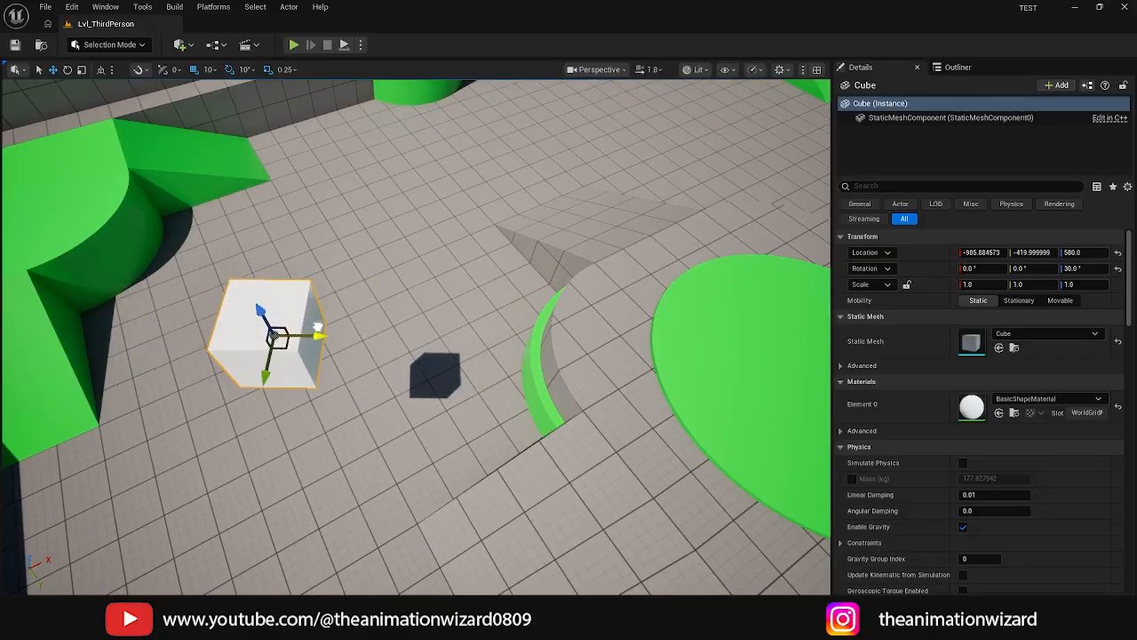
Switch the cube's transform gizmo back to world coordinates.
alt+drag(328, 377, 330, 311)
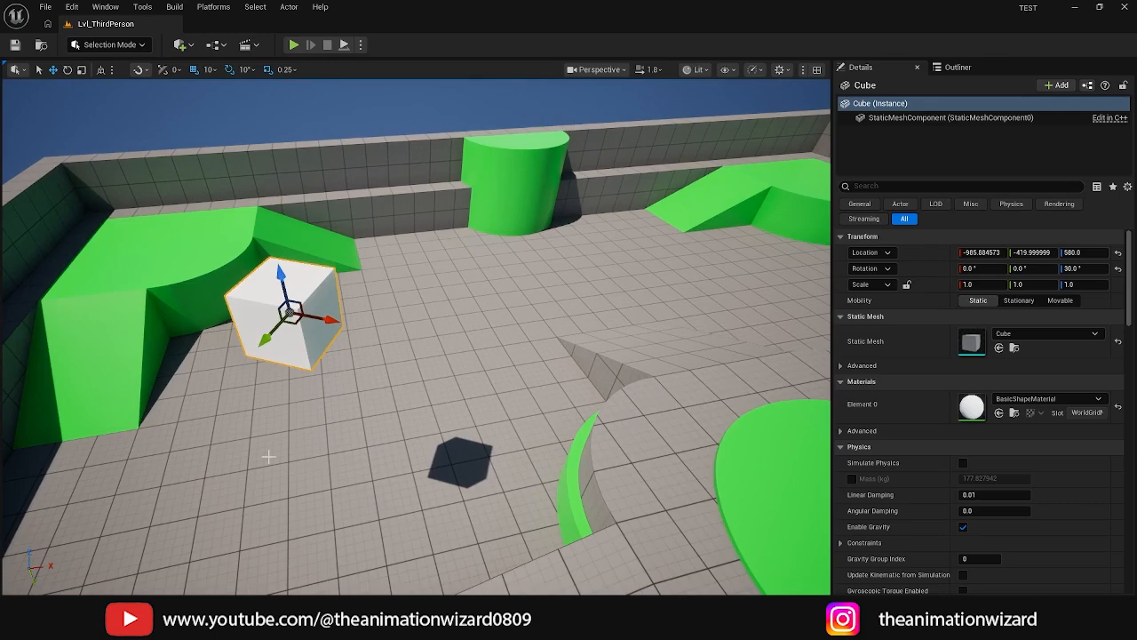
scroll(319, 302, down, 5)
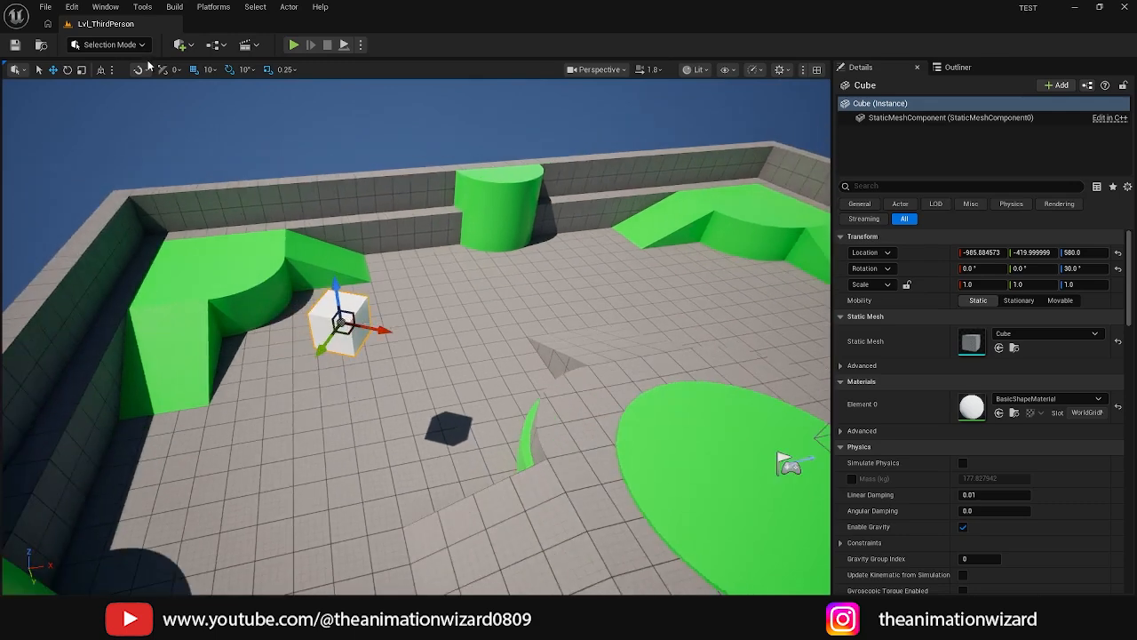
click(101, 69)
alt+drag(423, 300, 443, 304)
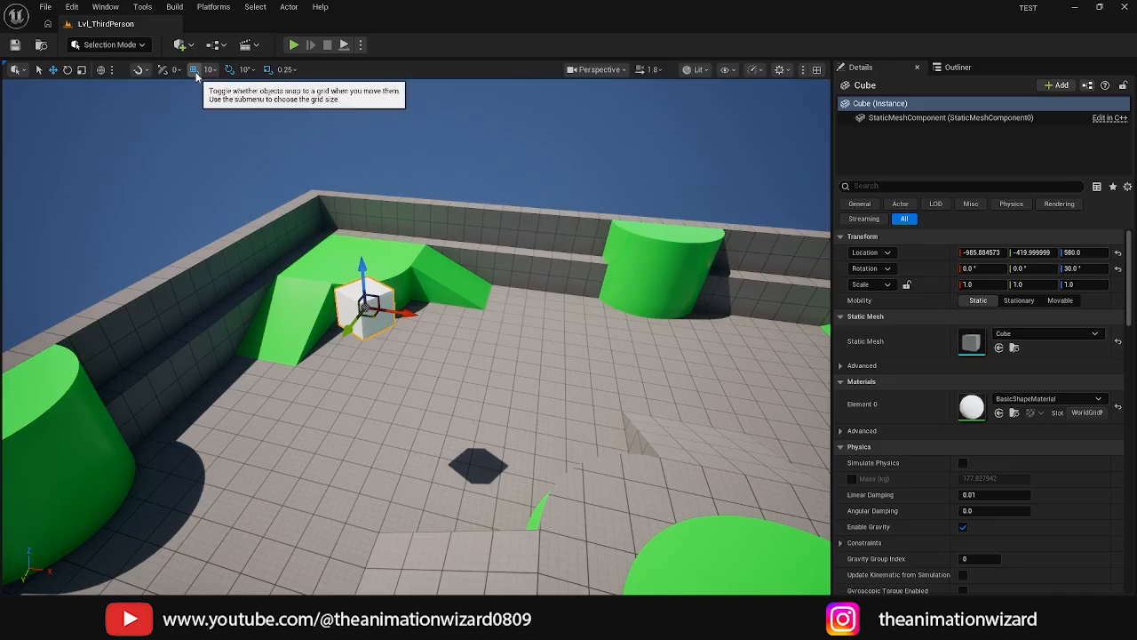
Undo the cube's local-axis move and its 30° rotation.
scroll(421, 347, up, 4)
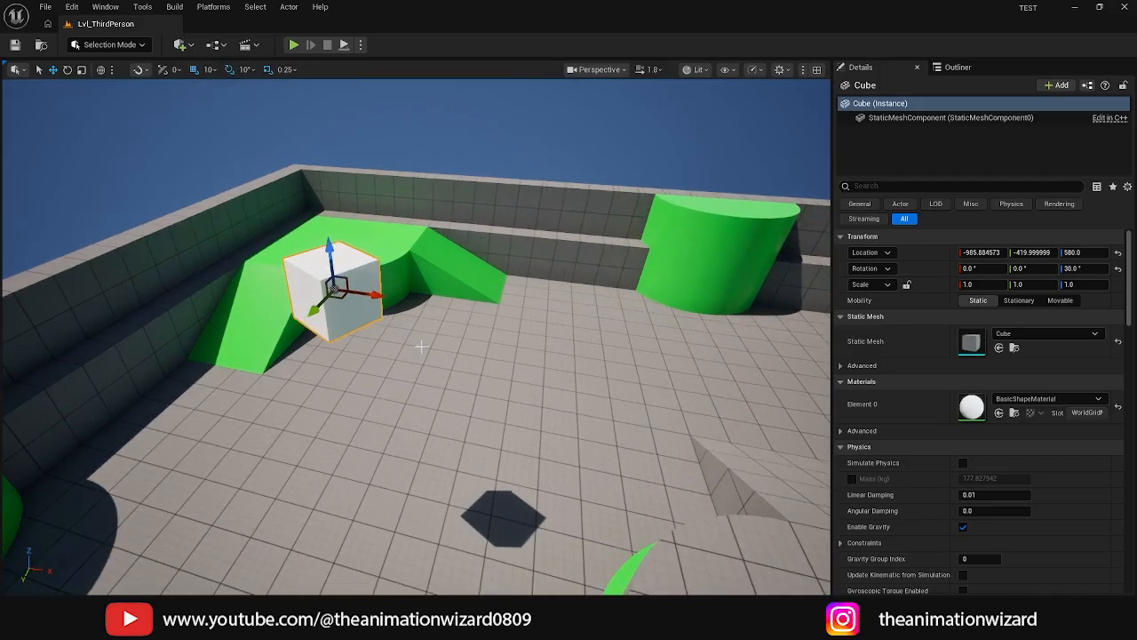
key(ctrl+z)
key(ctrl+z)
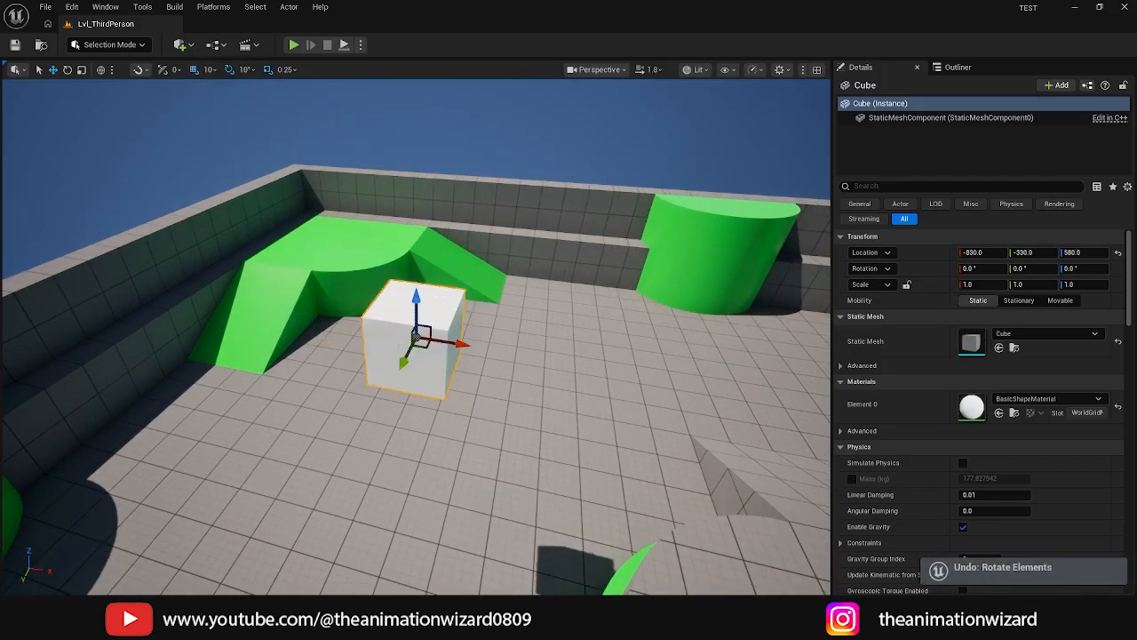
Move the cube along the world X axis to about -960, and set the grid snap size to 100.
alt+drag(457, 368, 513, 392)
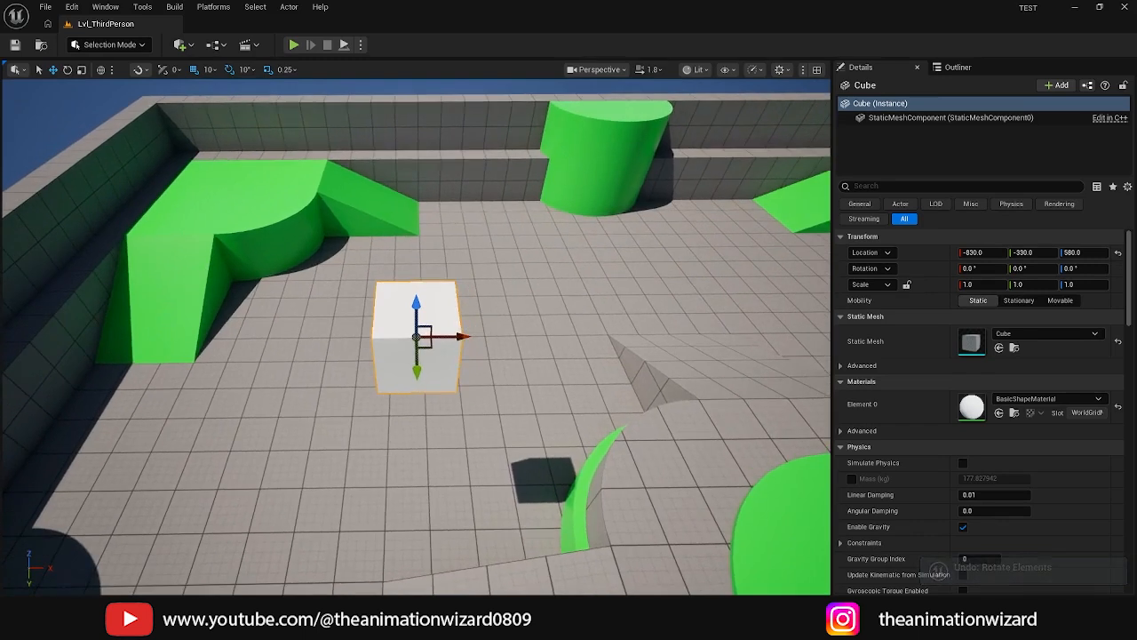
drag(458, 336, 359, 345)
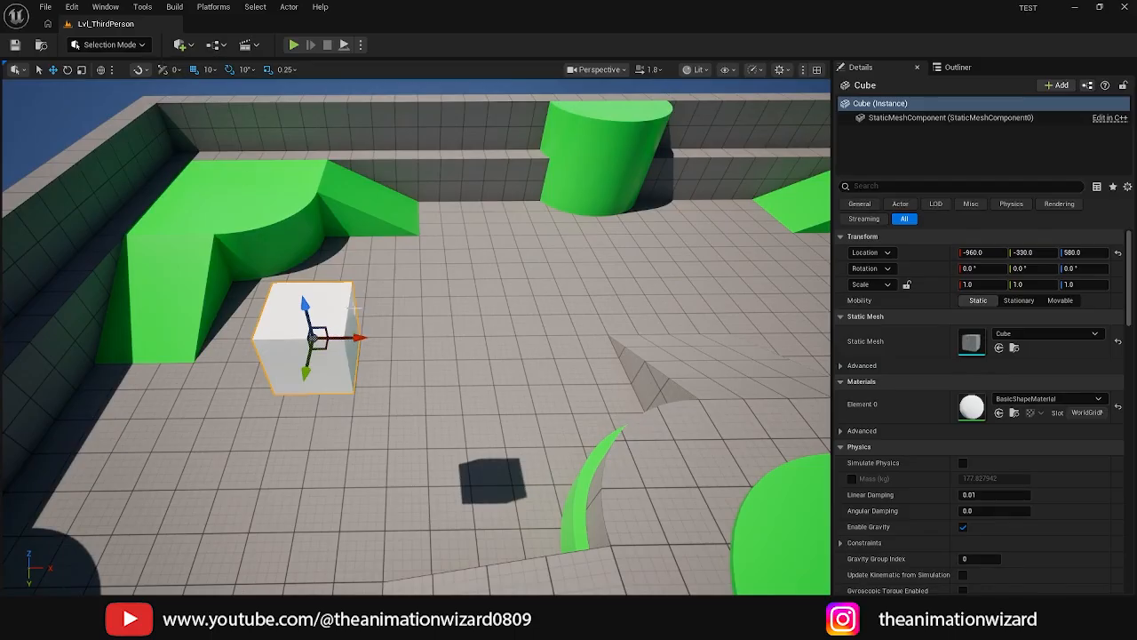
click(214, 71)
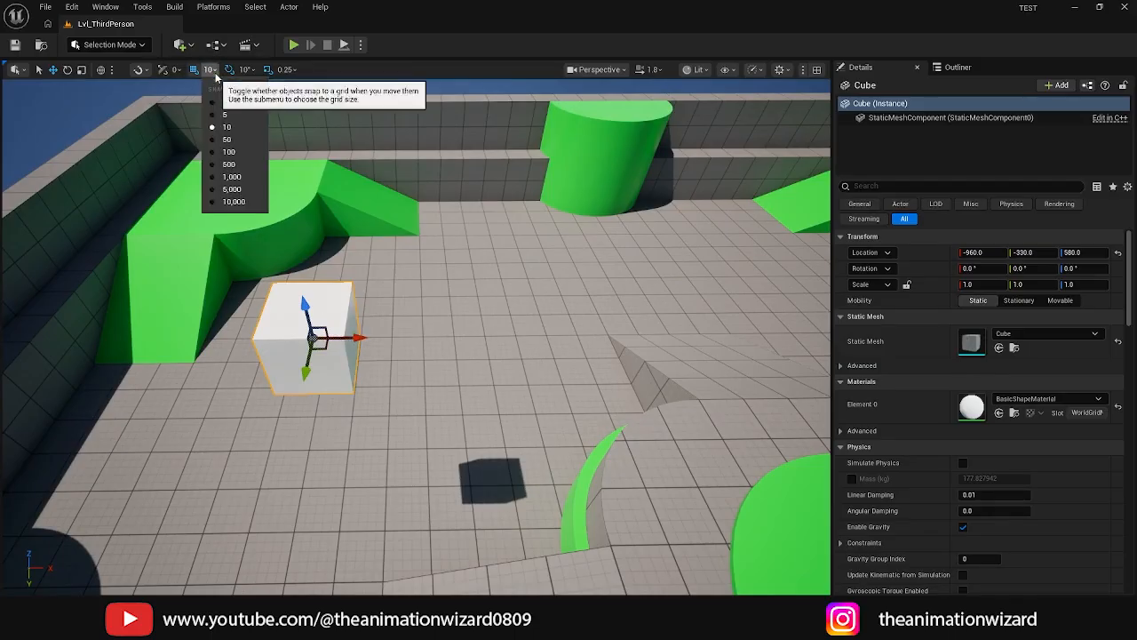
click(229, 155)
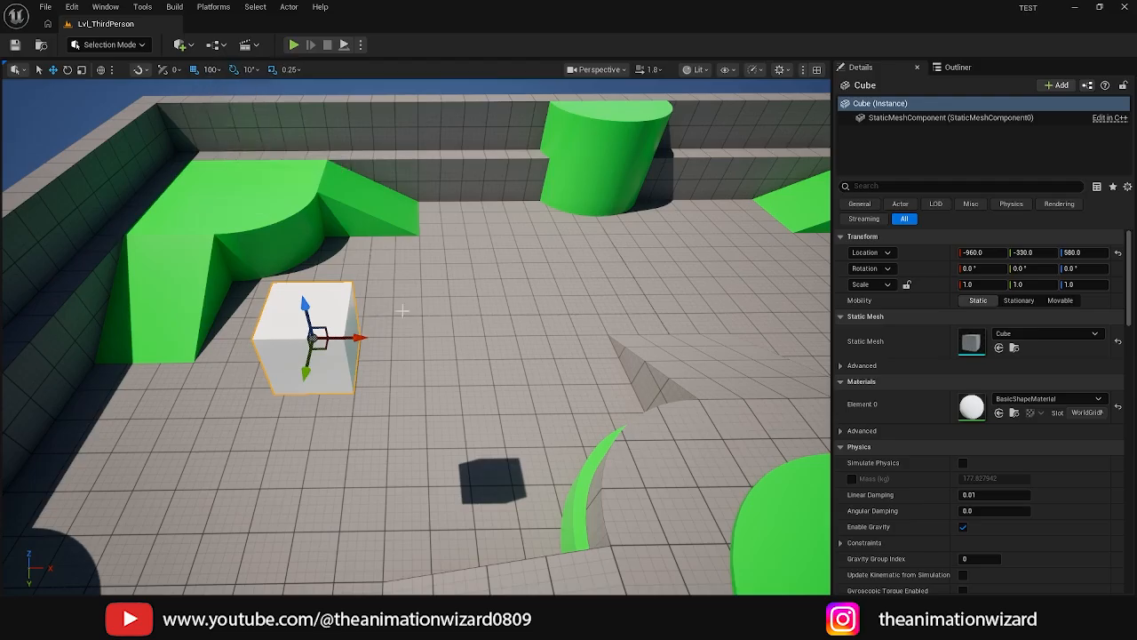
Move the cube along the world X axis in 100-unit snaps to -760.
scroll(405, 313, down, 5)
drag(411, 338, 473, 334)
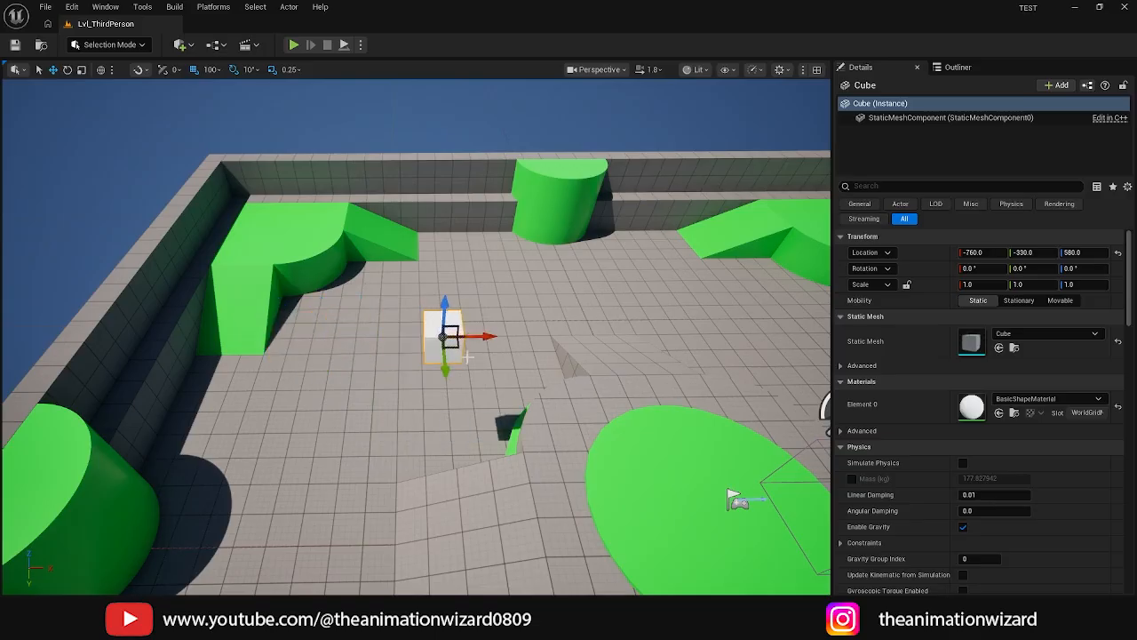
alt+drag(379, 398, 173, 128)
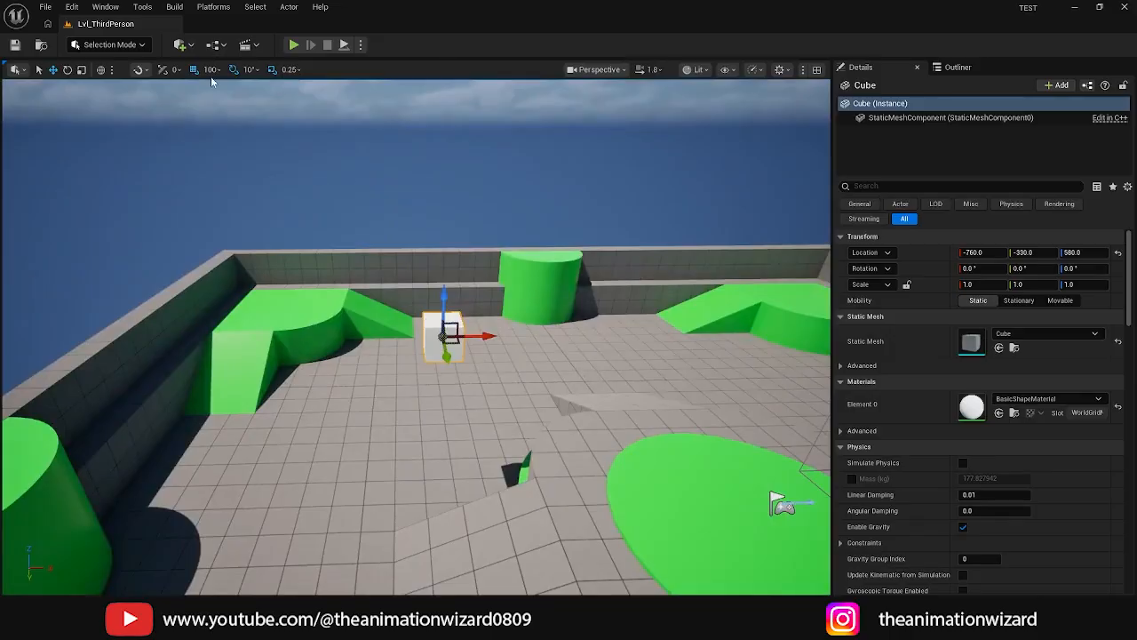
Set the rotation snap to 45° and rotate the cube about its Z axis to 90°.
key(e)
alt+drag(391, 388, 462, 488)
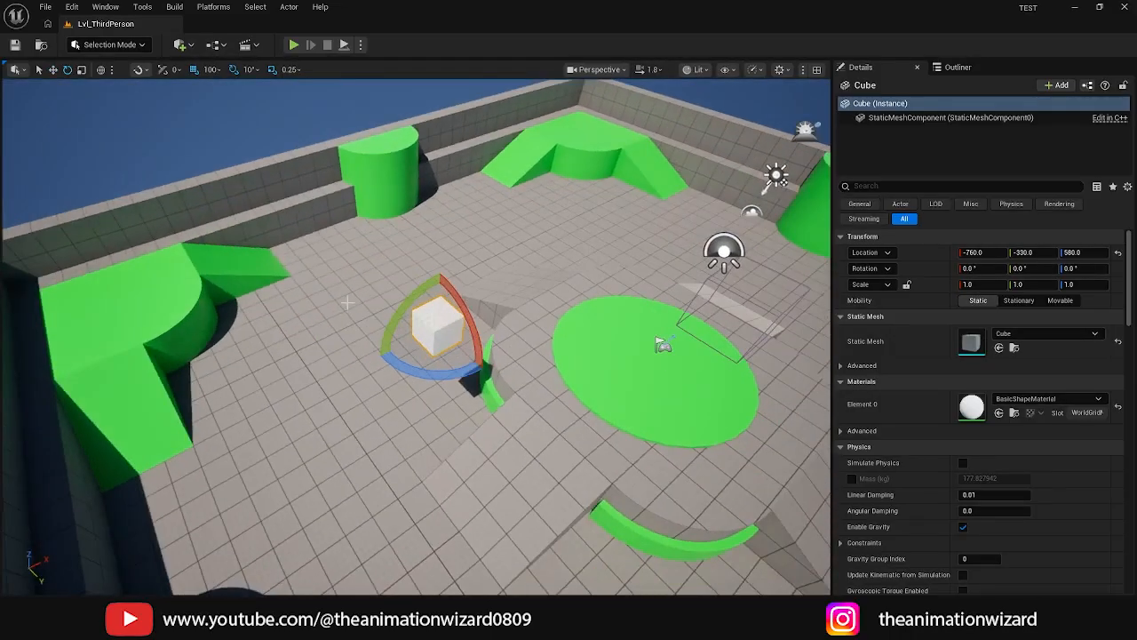
click(250, 71)
click(277, 159)
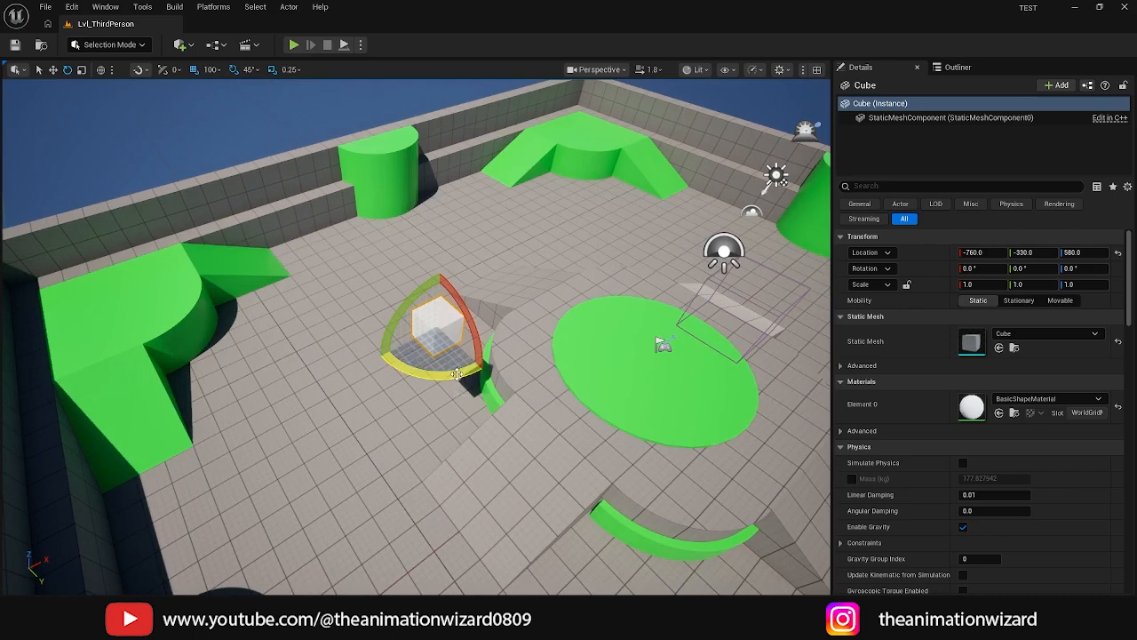
drag(456, 373, 505, 342)
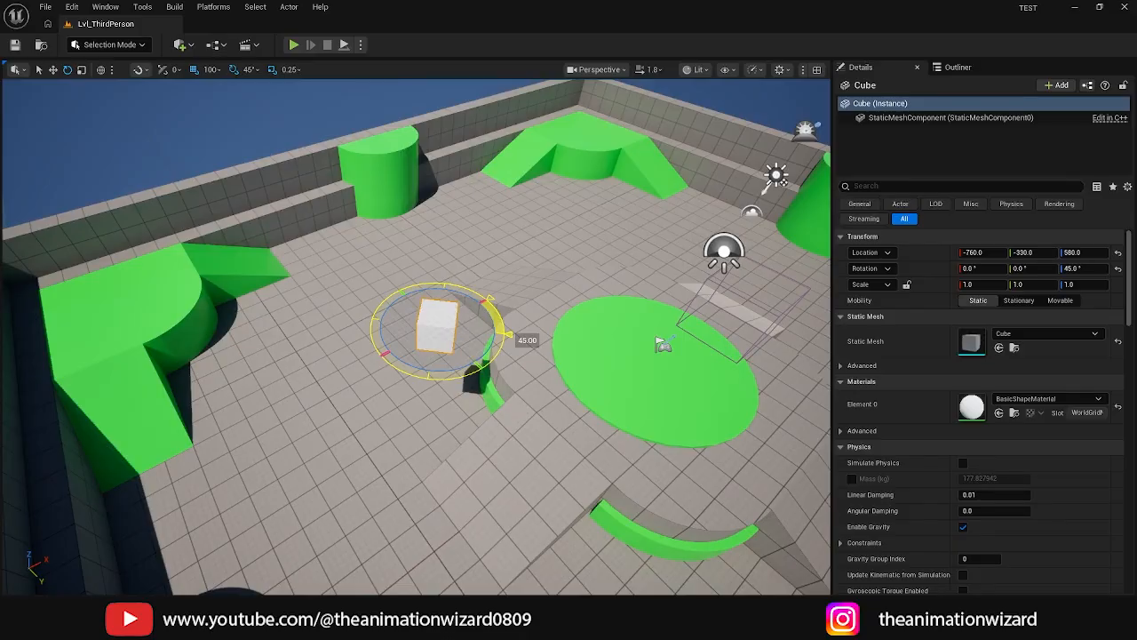
drag(504, 337, 487, 378)
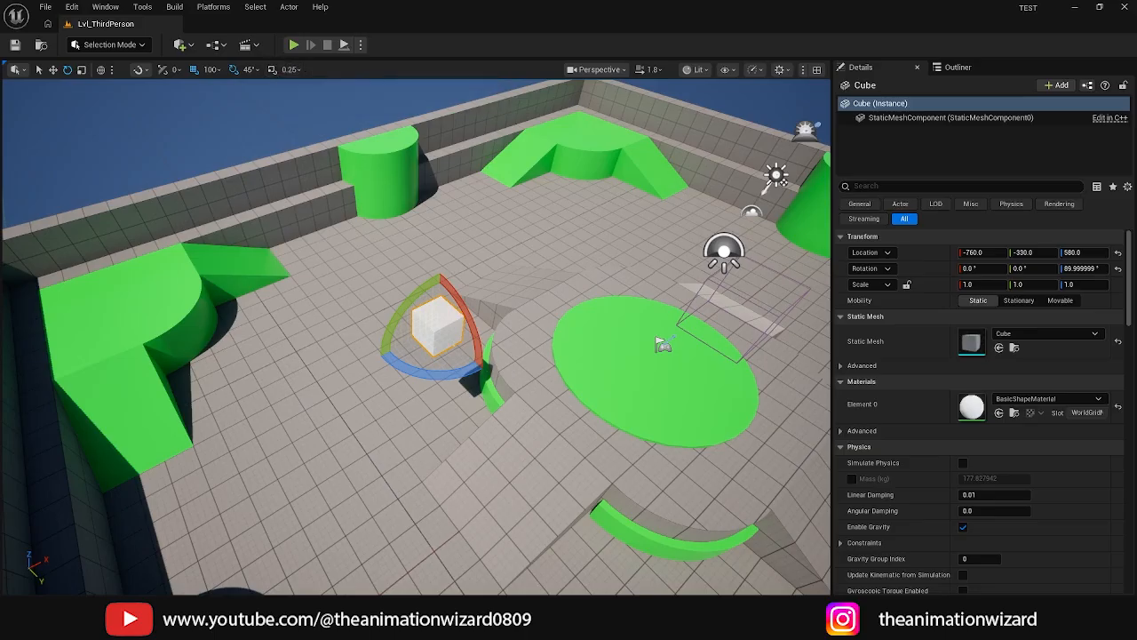
Try scaling the cube uniformly from its centre with the scale gizmo.
key(w)
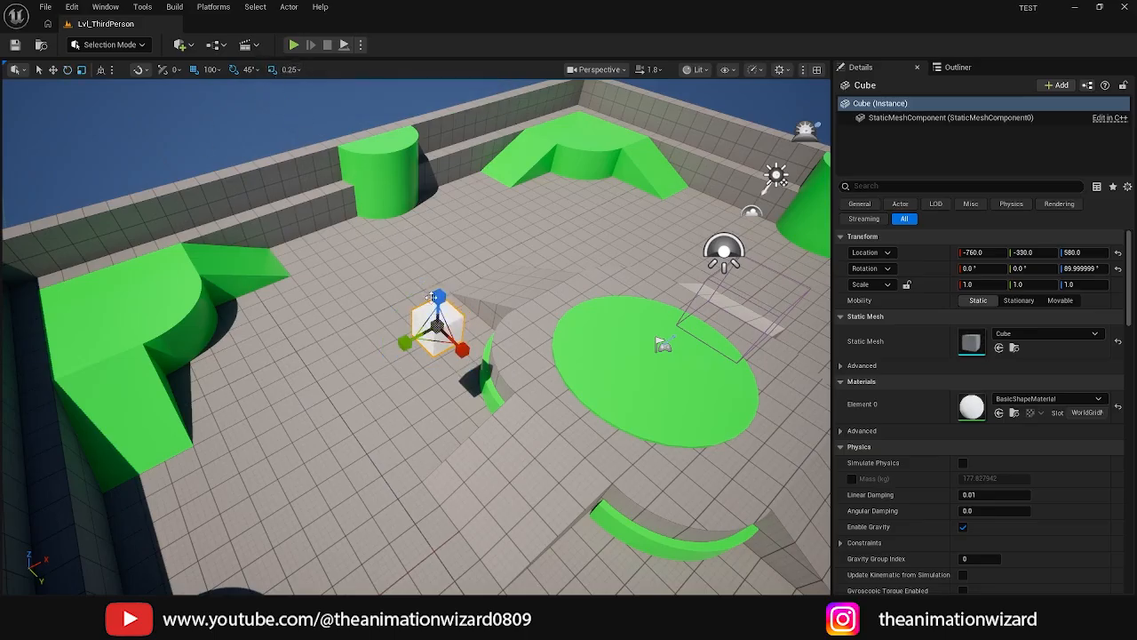
mouse_move(435, 327)
mouse_down()
mouse_move(423, 345)
mouse_move(444, 313)
mouse_move(436, 327)
mouse_up()
alt+drag(423, 395, 437, 385)
Move the cube freely along the world X axis to about -944 and rotate it about Z to about 148°, without snapping.
key(w)
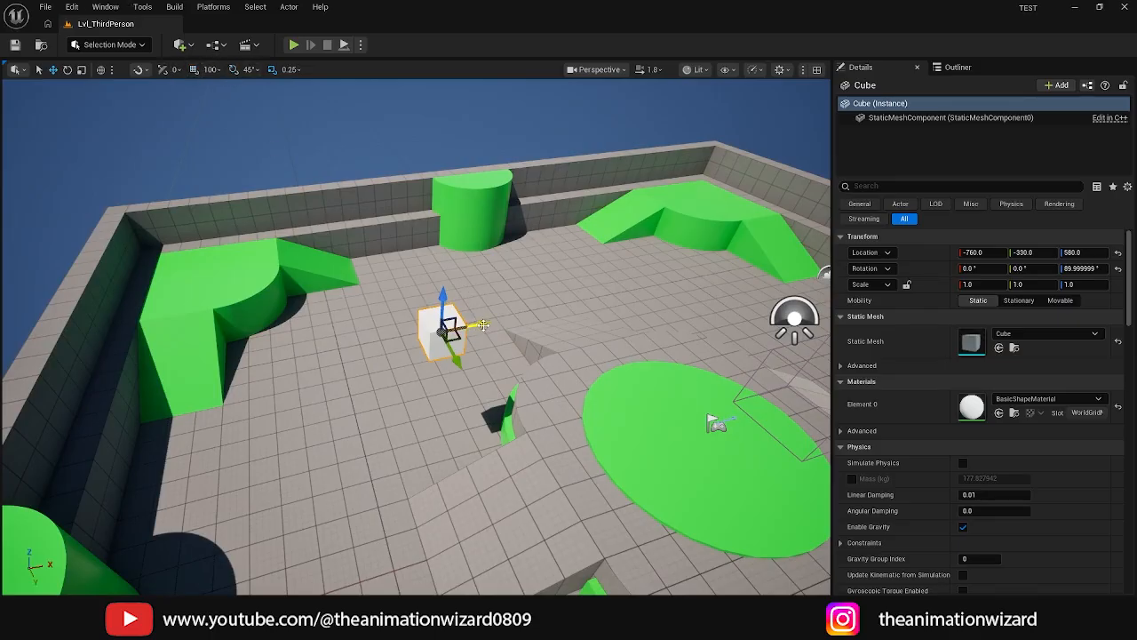
drag(479, 326, 416, 428)
key(e)
drag(369, 391, 443, 392)
mouse_move(445, 285)
alt+mouse_down()
mouse_move(524, 302)
mouse_move(444, 285)
alt+mouse_up()
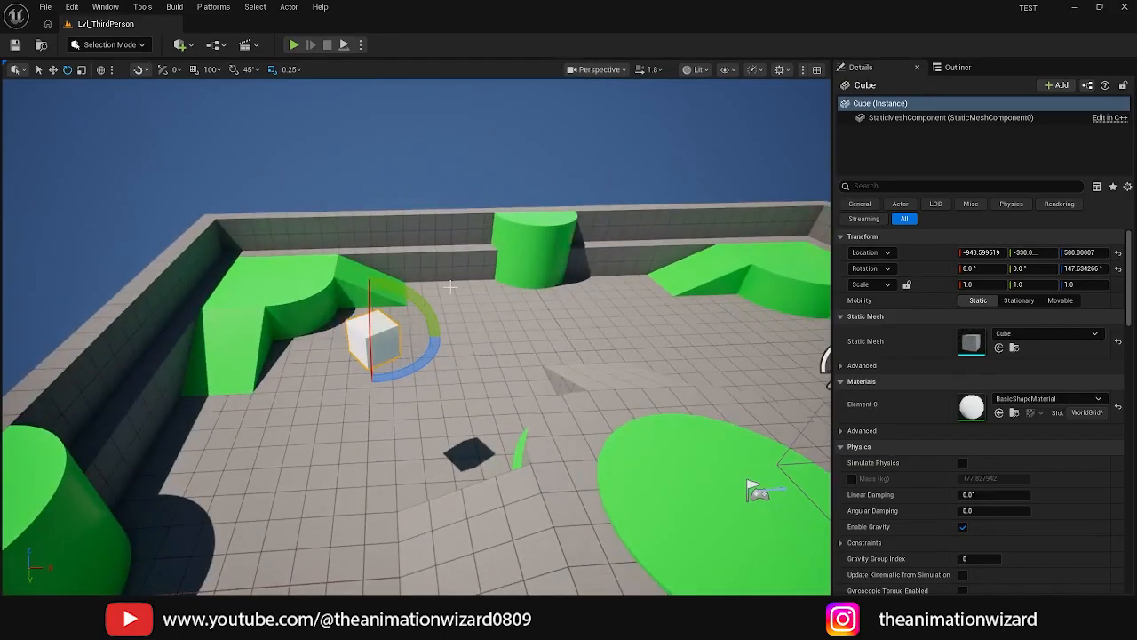
alt+drag(487, 316, 478, 394)
key(w)
mouse_move(463, 352)
alt+mouse_down()
mouse_move(475, 324)
mouse_move(553, 377)
mouse_move(539, 359)
mouse_move(467, 346)
alt+mouse_up()
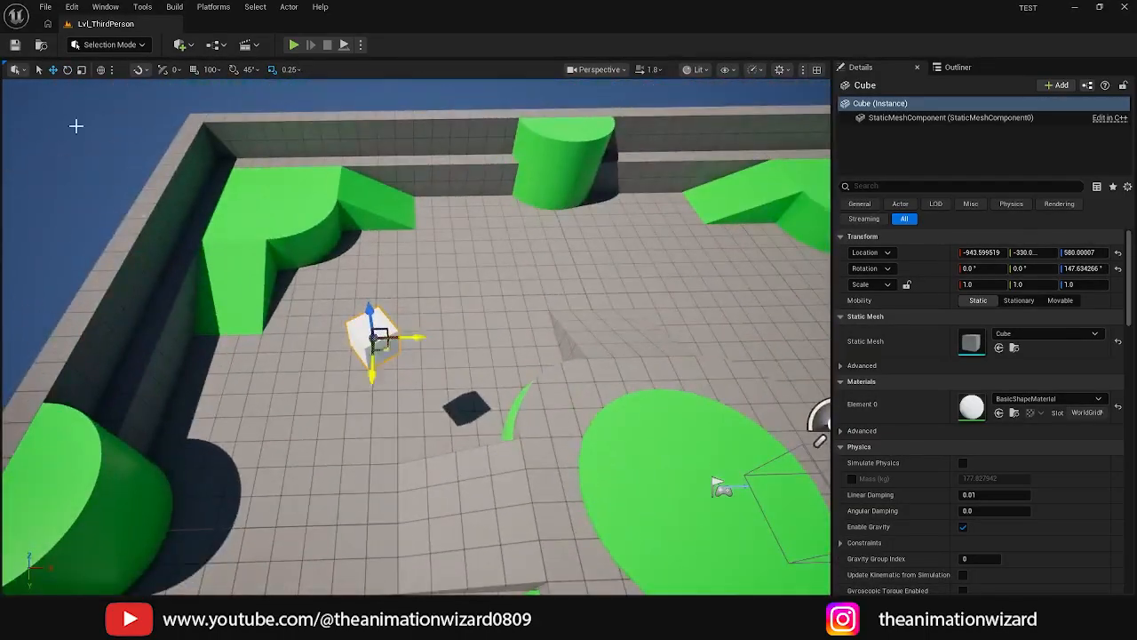
Add a basic sphere shape to the level and focus the view on it.
click(179, 48)
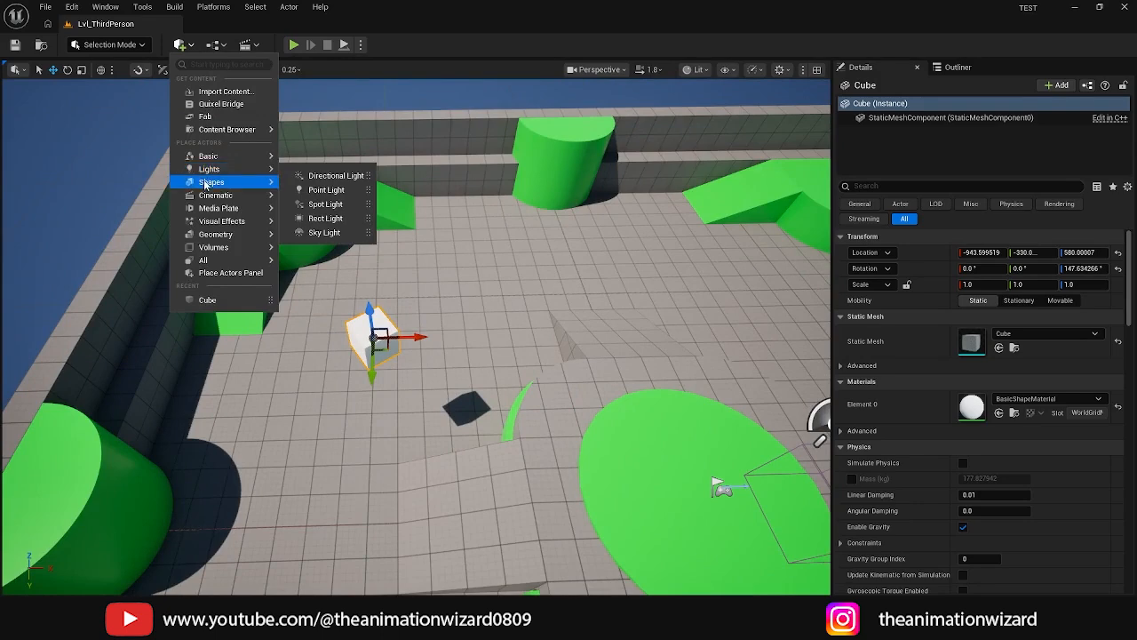
mouse_move(205, 185)
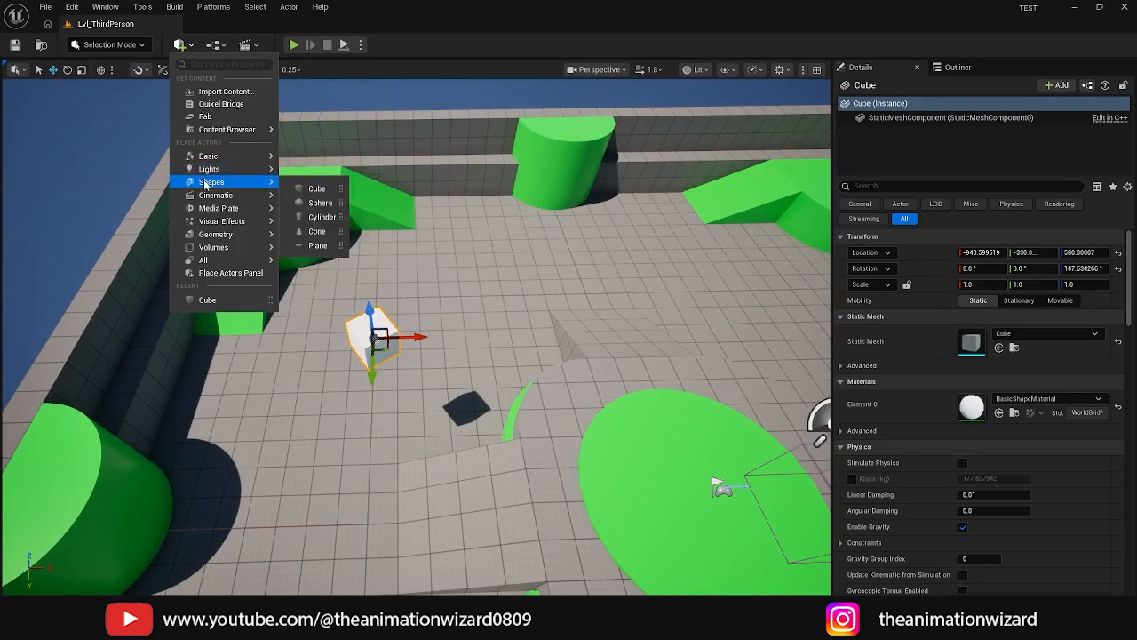
click(309, 201)
key(f)
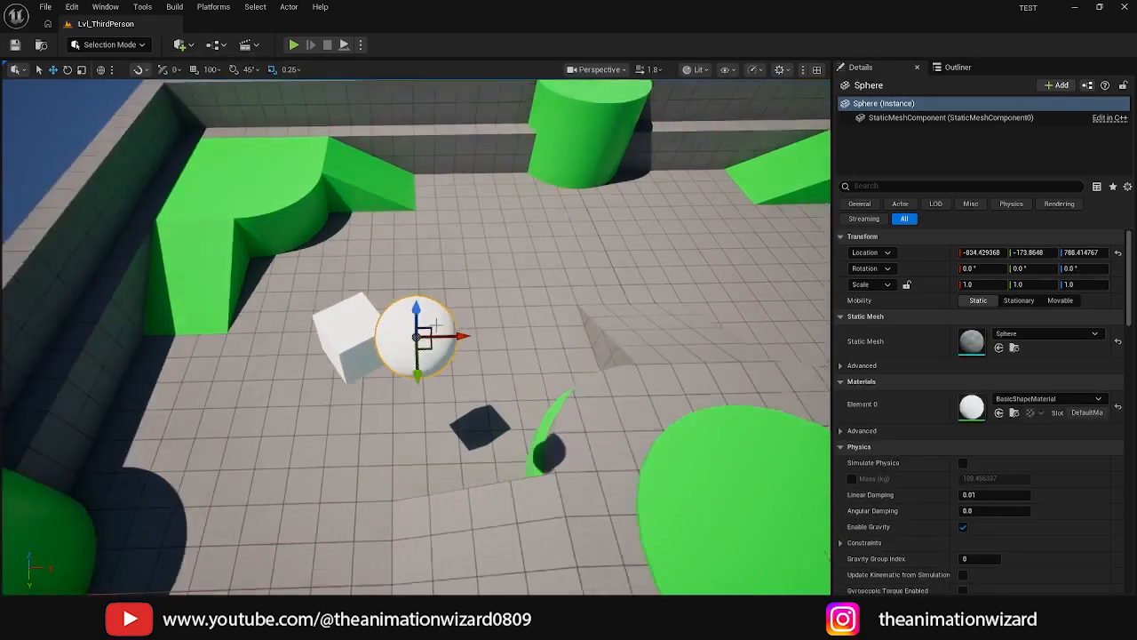
Move the sphere along Y to about -583 and lower it to a height of about Z 307.
alt+drag(526, 386, 542, 374)
scroll(556, 350, down, 8)
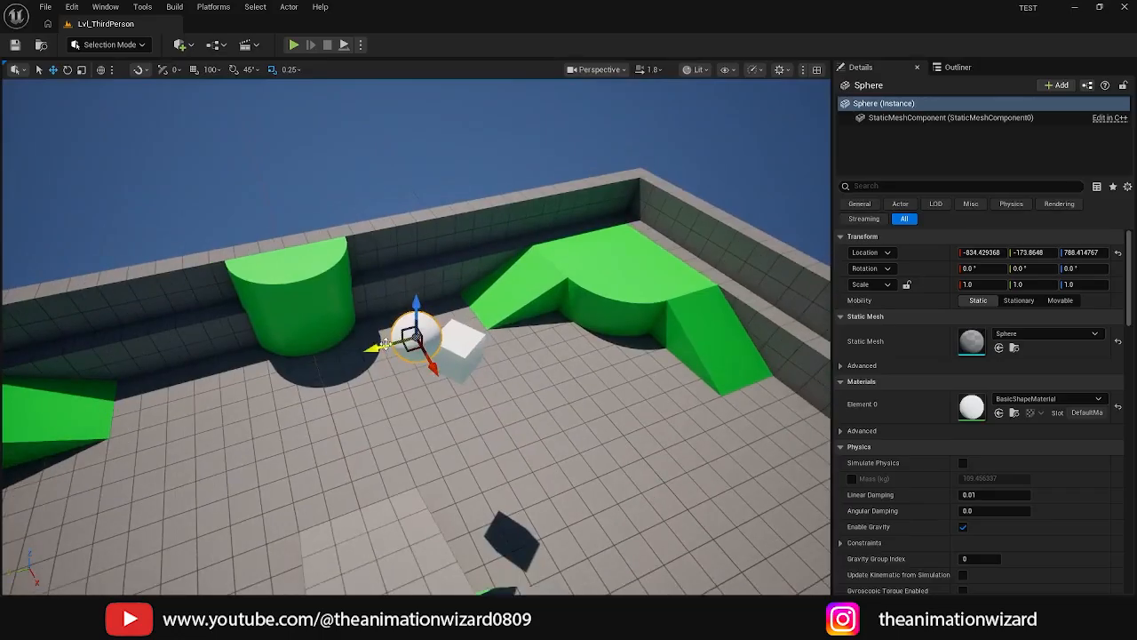
drag(384, 344, 604, 337)
drag(599, 255, 420, 116)
key(f)
scroll(587, 416, down, 6)
scroll(472, 262, down, 3)
alt+drag(471, 263, 414, 273)
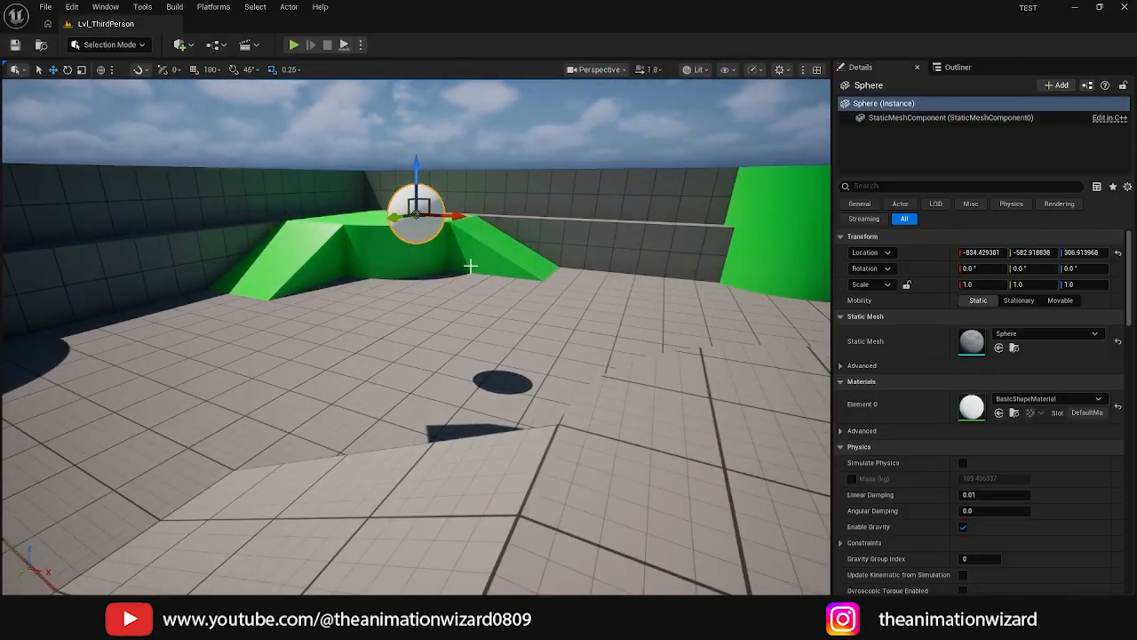
scroll(453, 284, down, 4)
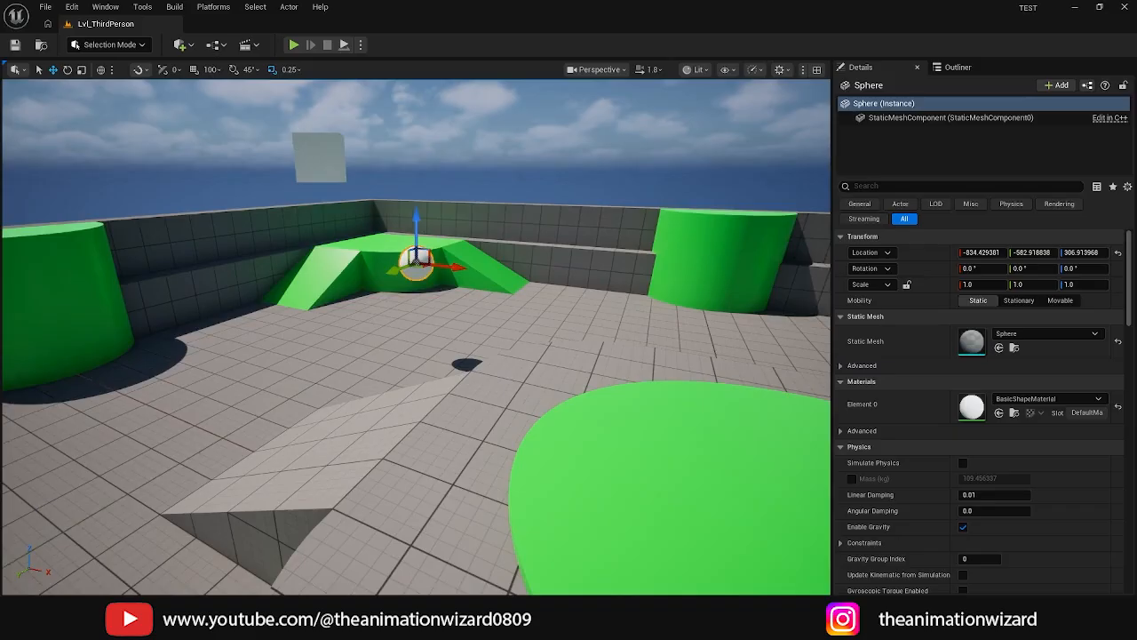
Drop the floating sphere straight down so it snaps onto the floor beneath it.
click(318, 157)
alt+drag(348, 276, 320, 305)
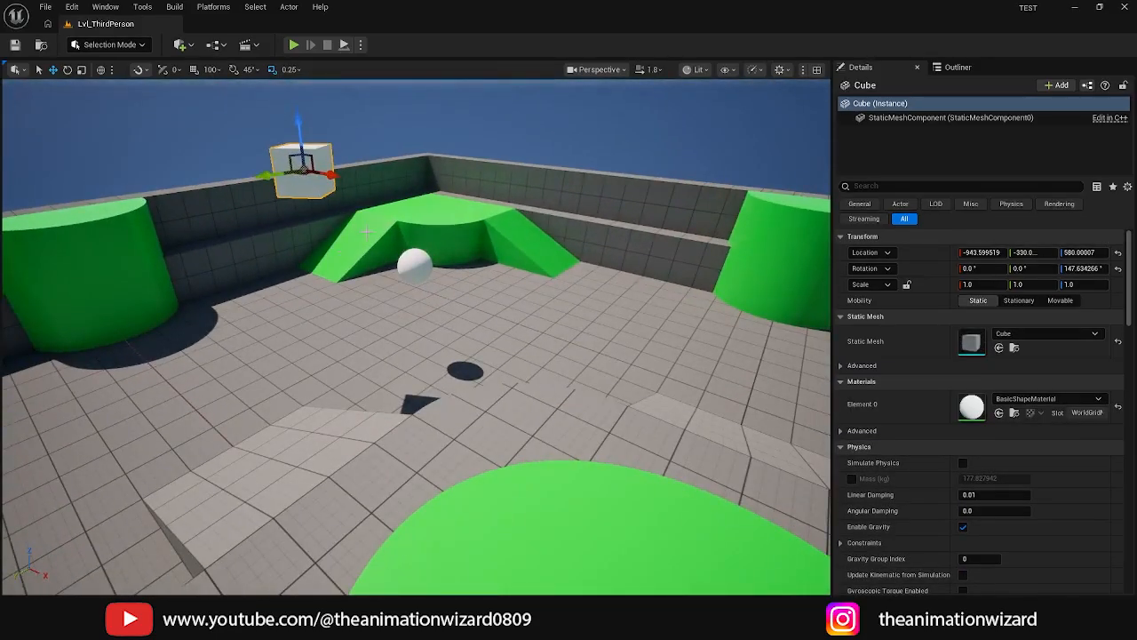
click(415, 263)
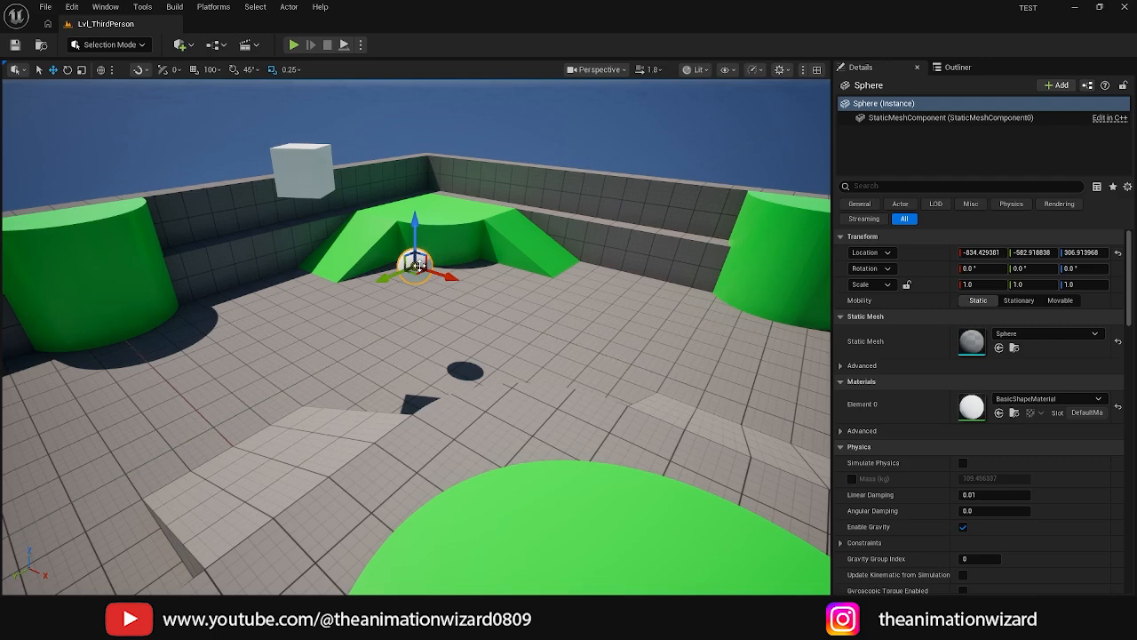
key(End)
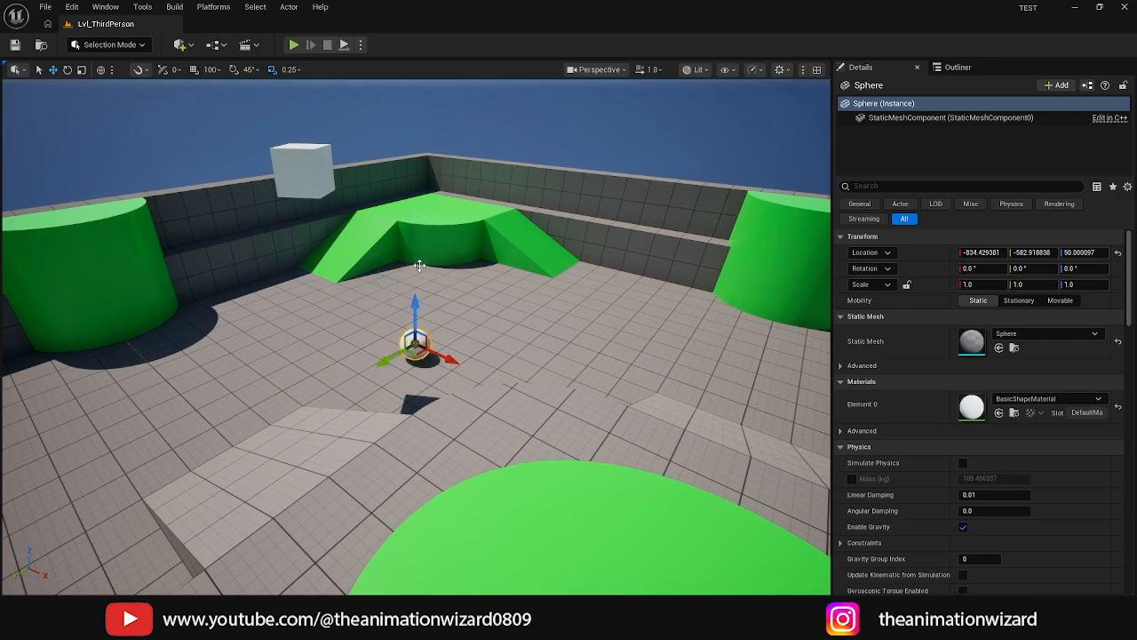
alt+drag(498, 304, 648, 355)
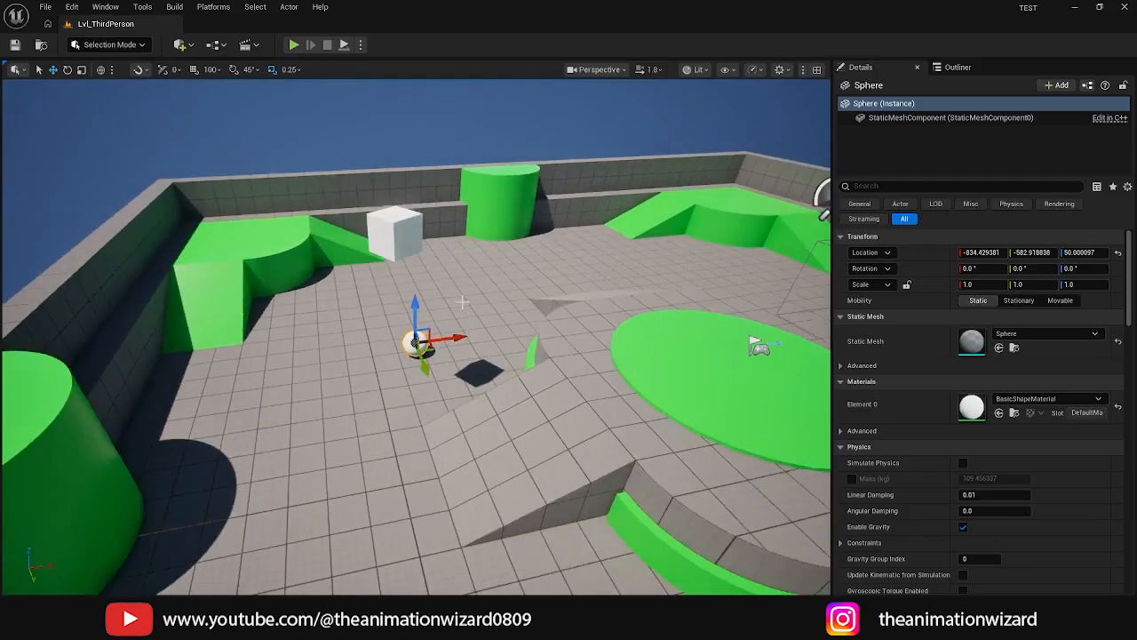
Move the cube over the round green platform, to about X -299, Y -7.
click(407, 230)
alt+drag(407, 229, 539, 250)
alt+drag(376, 360, 384, 382)
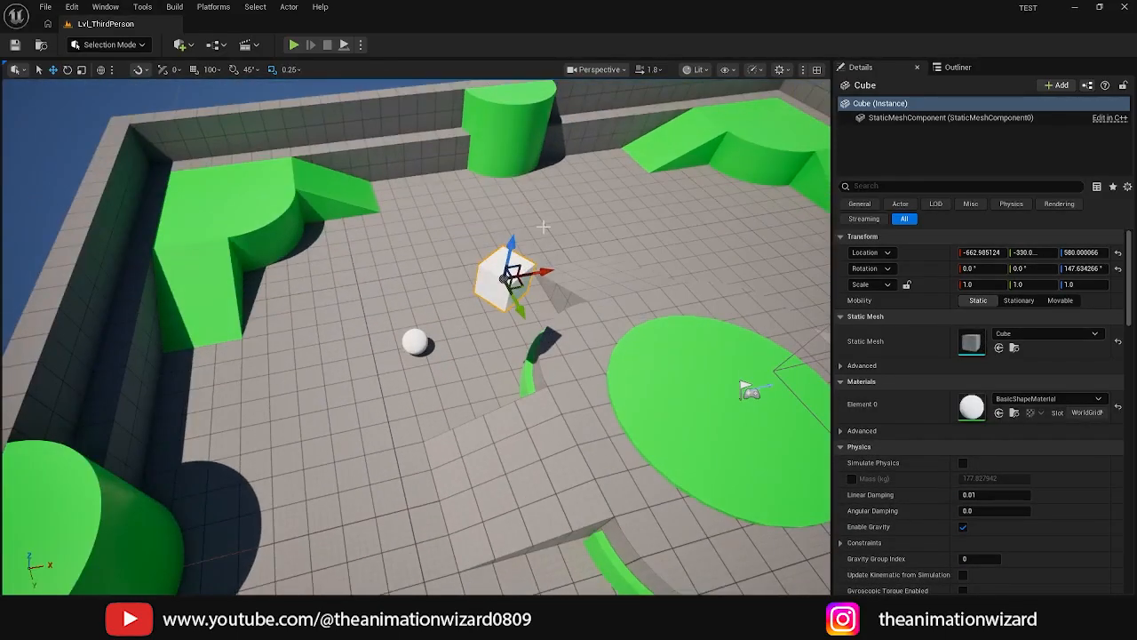
drag(545, 271, 728, 417)
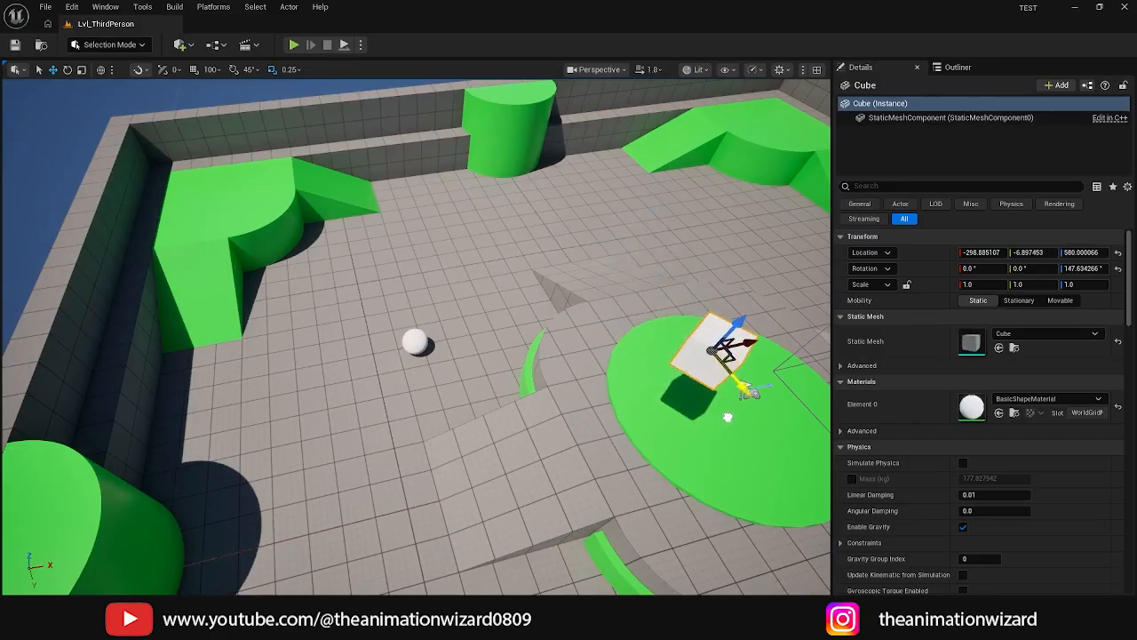
Delete the cube above the green platform and undo the deletion.
alt+drag(728, 480, 631, 418)
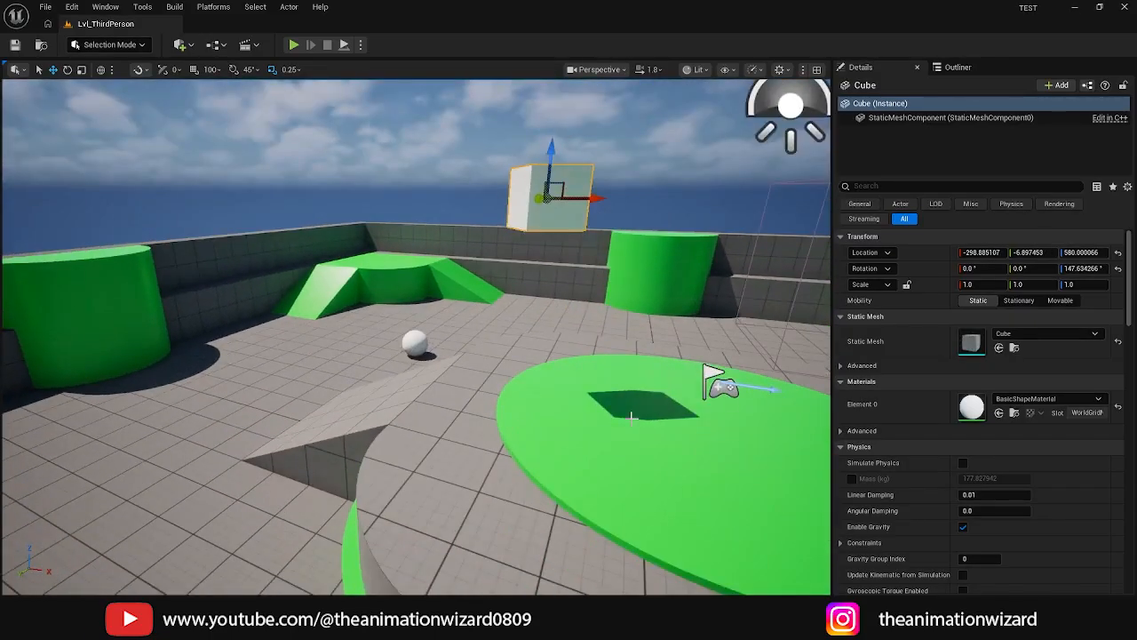
key(Delete)
key(ctrl+z)
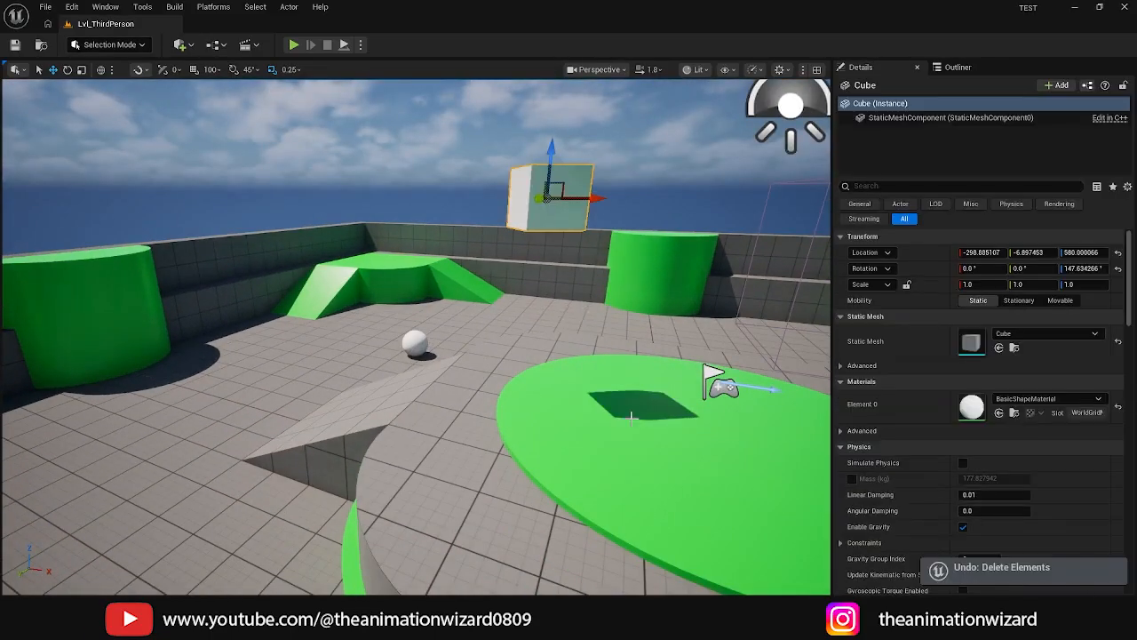
Move the cube to about X -437 and lower it to about Z 250, beside the green platform.
alt+drag(561, 420, 540, 313)
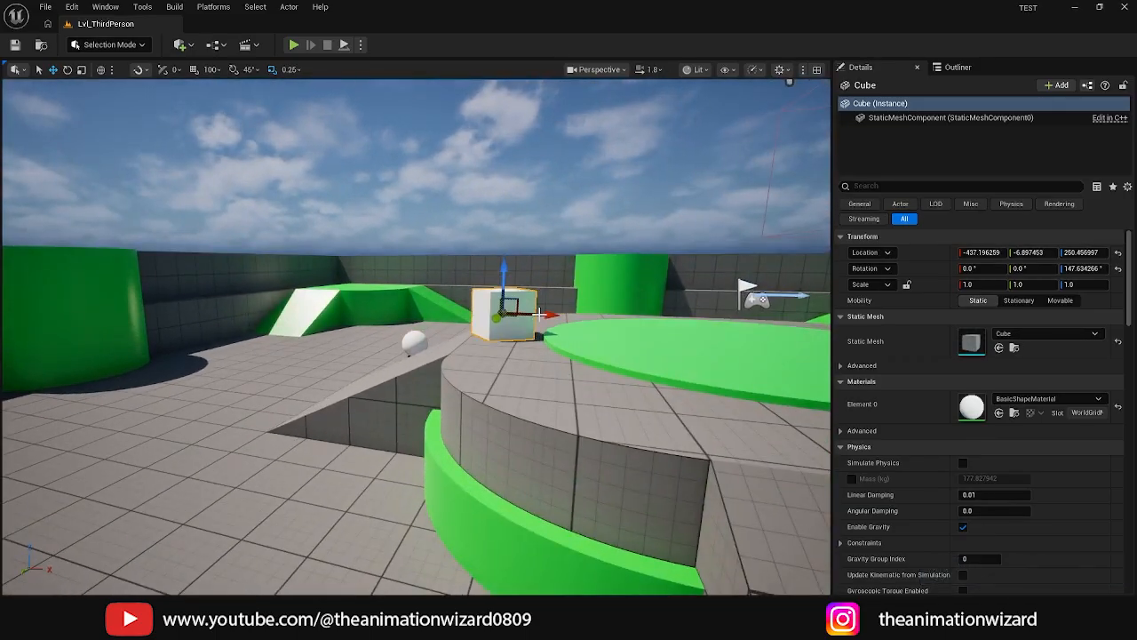
scroll(533, 351, down, 2)
mouse_move(527, 382)
alt+mouse_down()
mouse_move(497, 448)
mouse_move(293, 413)
mouse_move(528, 384)
alt+mouse_up()
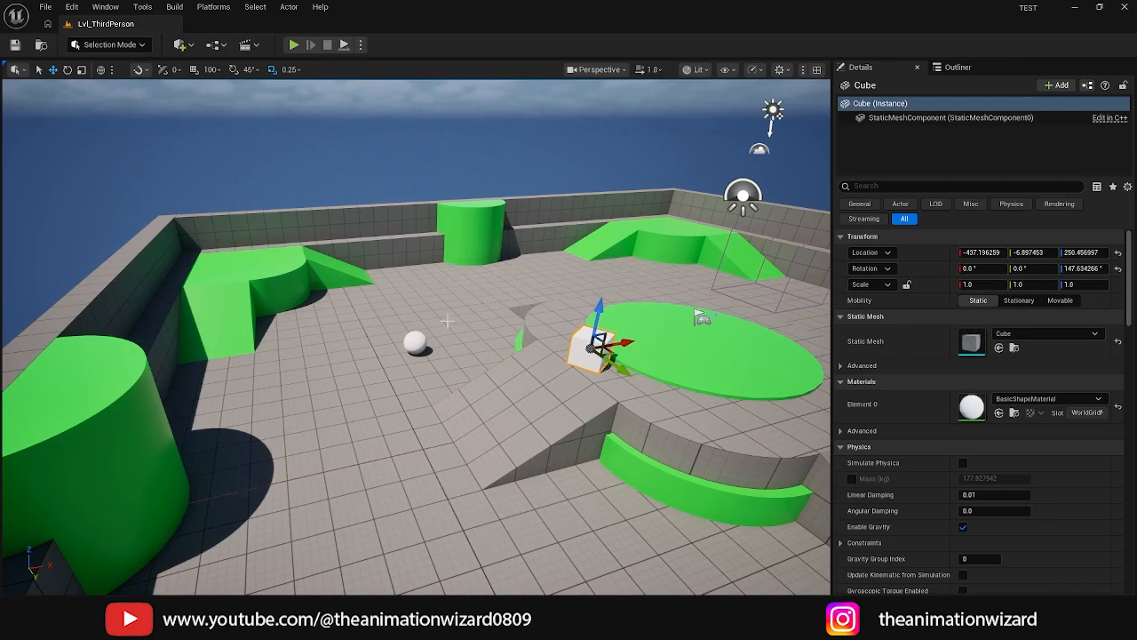
Focus the view on the cube, and select the sphere and frame it up close.
key(f)
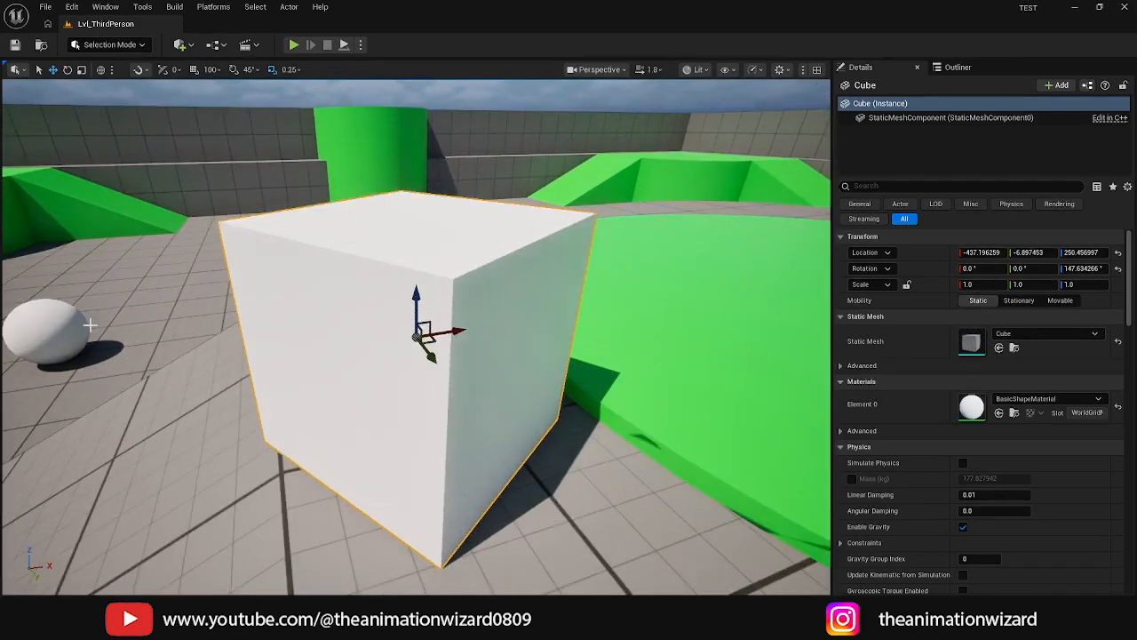
key(Delete)
click(64, 322)
key(f)
scroll(63, 317, down, 3)
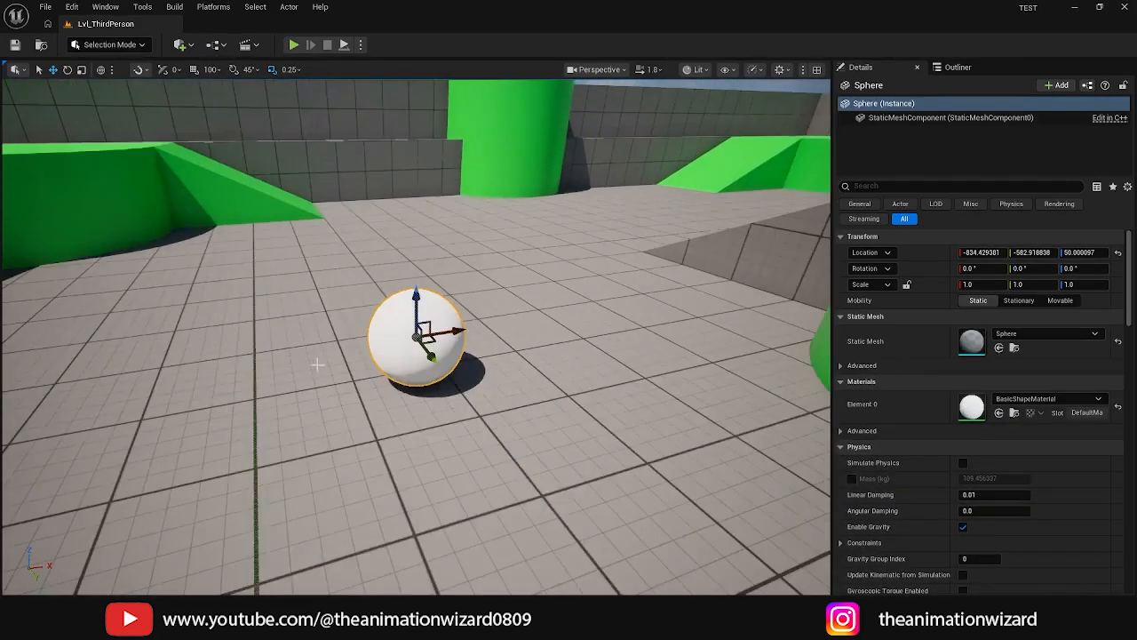
alt+drag(63, 317, 67, 267)
mouse_move(237, 414)
alt+mouse_down()
mouse_move(238, 462)
mouse_move(237, 414)
alt+mouse_up()
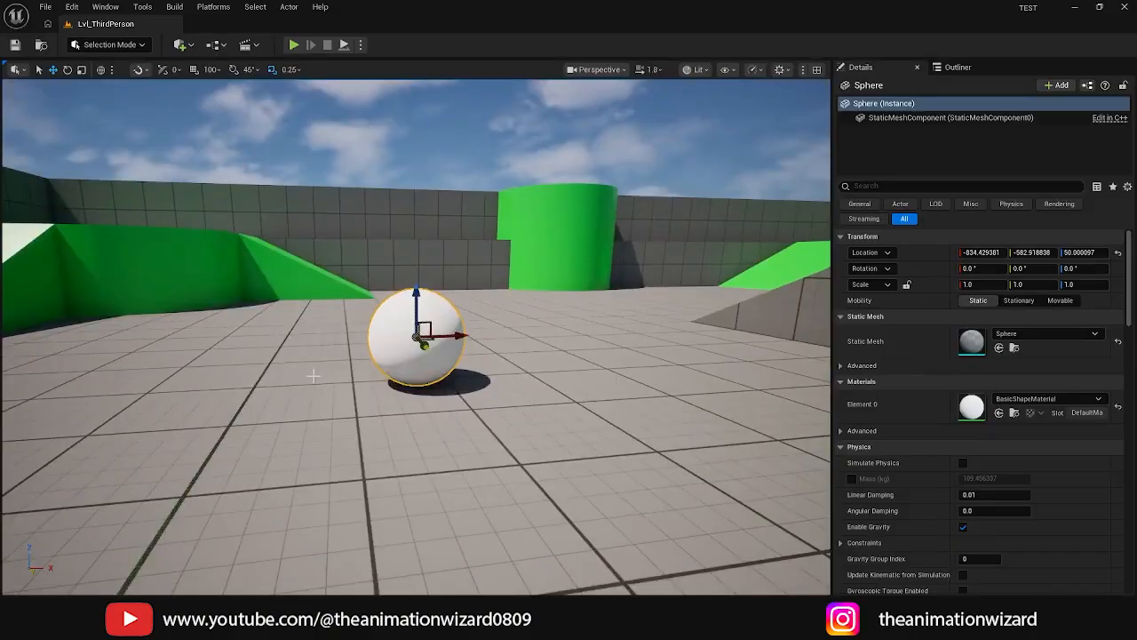
key(f)
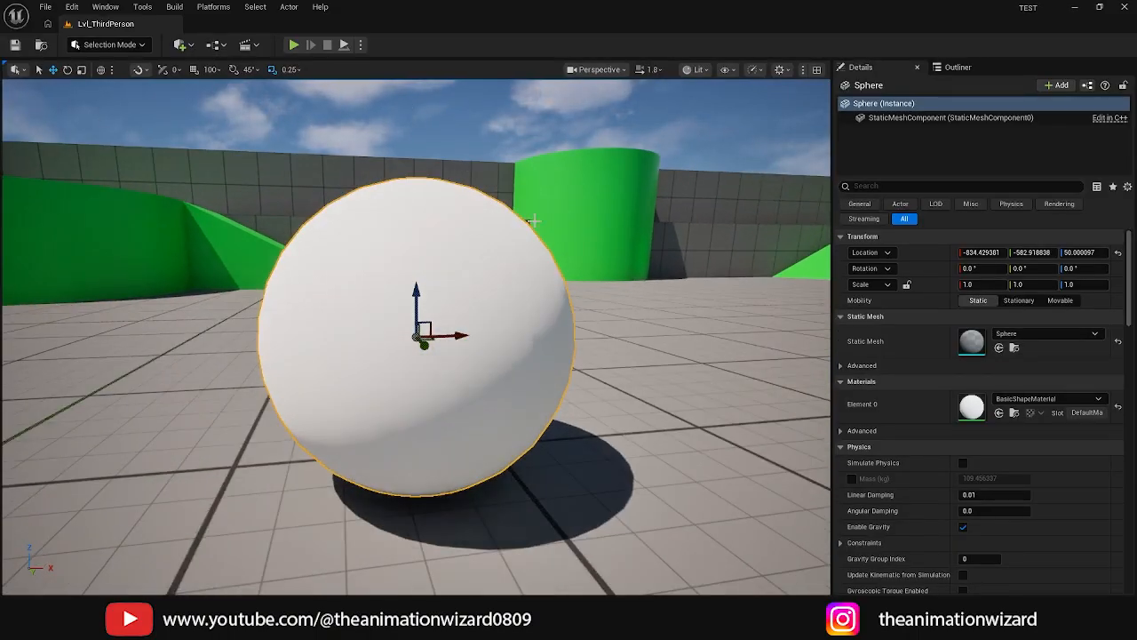
Review the viewport's perspective and camera options and switch the viewport type to Cinematic Viewport.
click(622, 71)
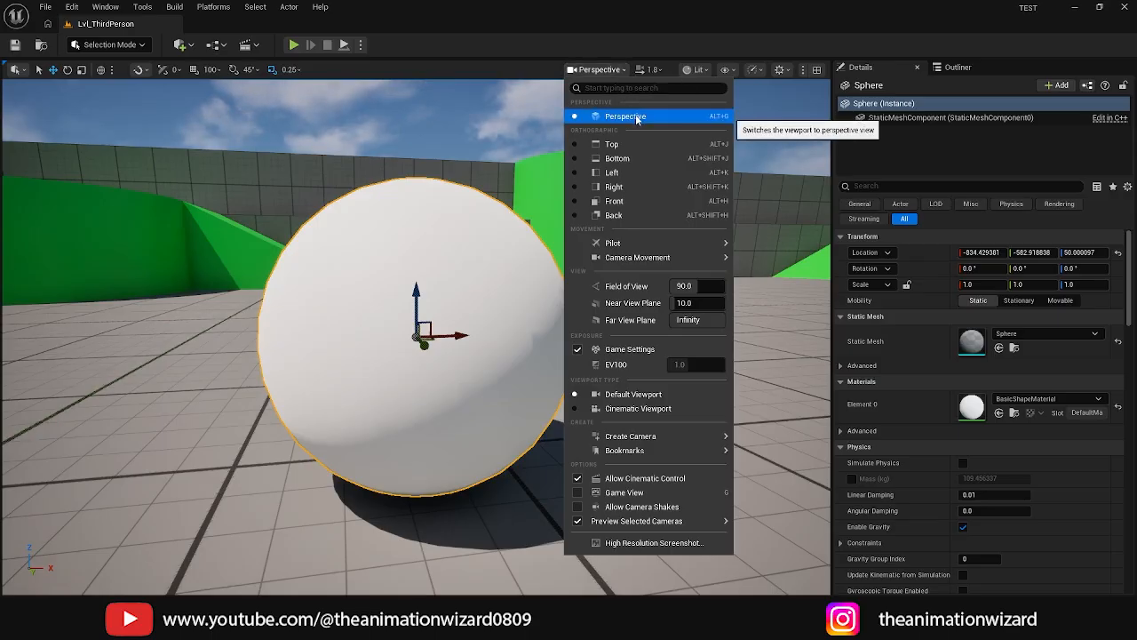
mouse_move(416, 337)
alt+mouse_down()
mouse_move(524, 342)
mouse_move(418, 352)
alt+mouse_up()
click(624, 70)
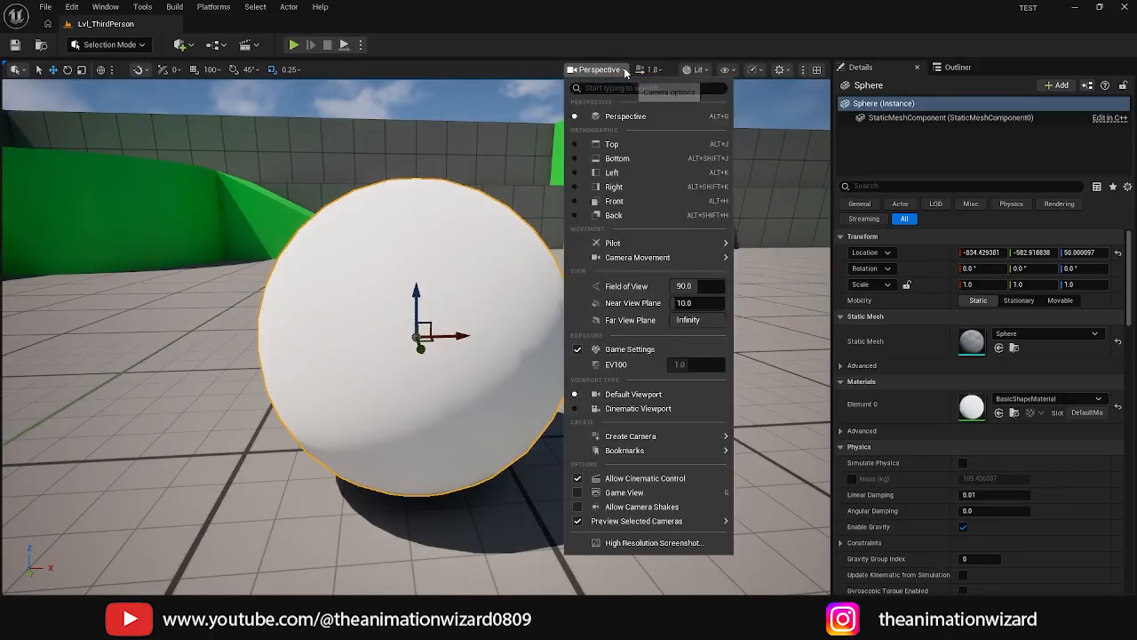
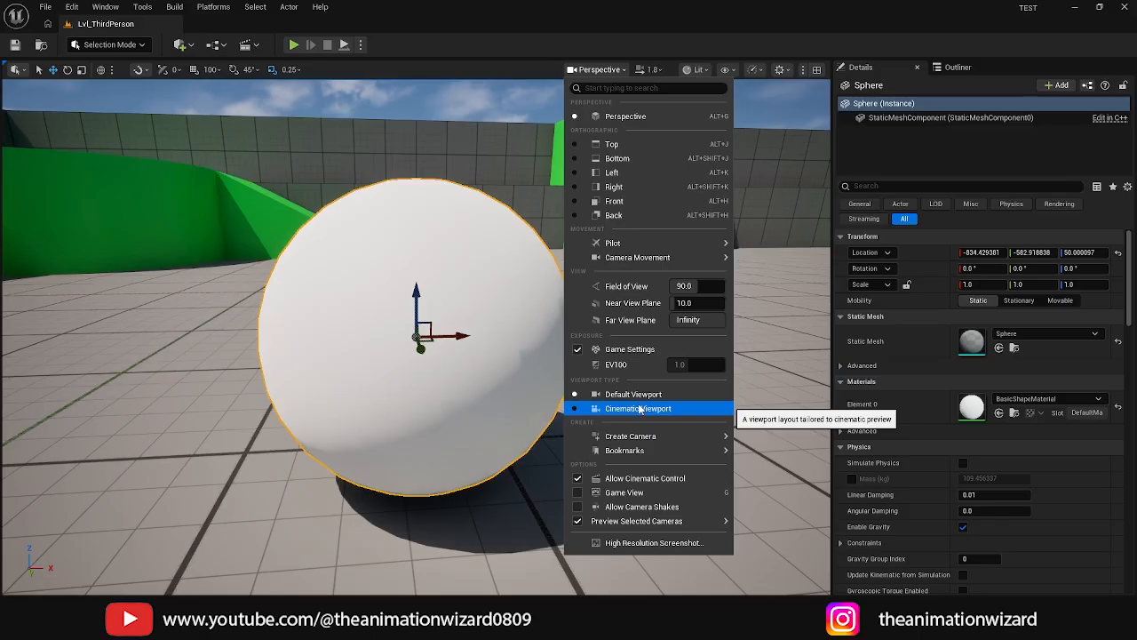
click(639, 409)
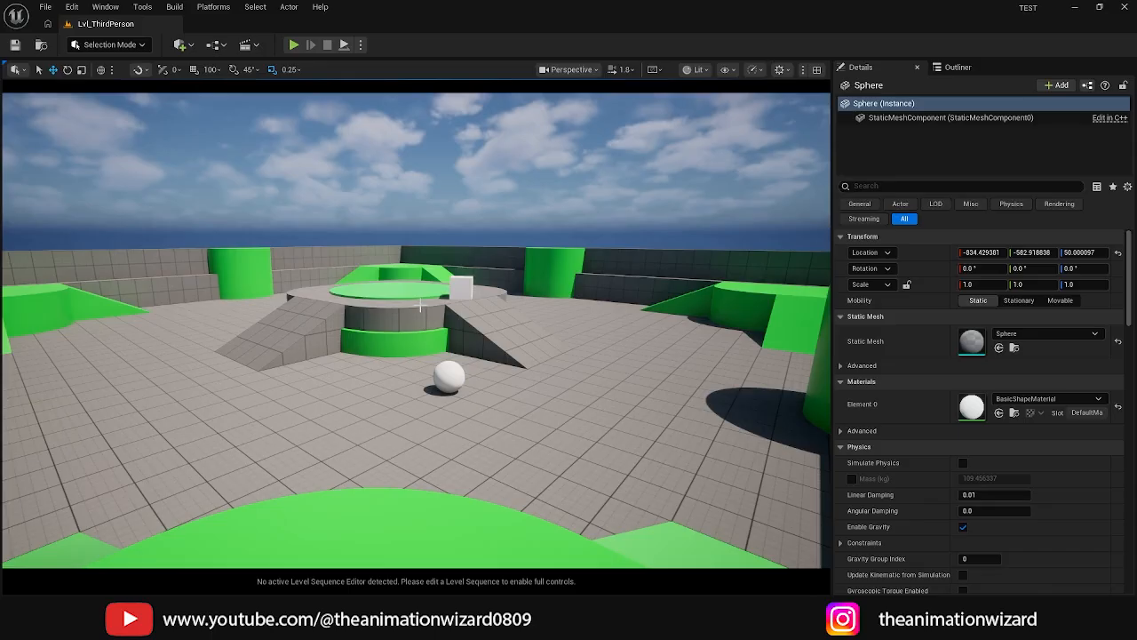
Switch the viewport type back to Default Viewport and check the viewport type setting.
click(599, 71)
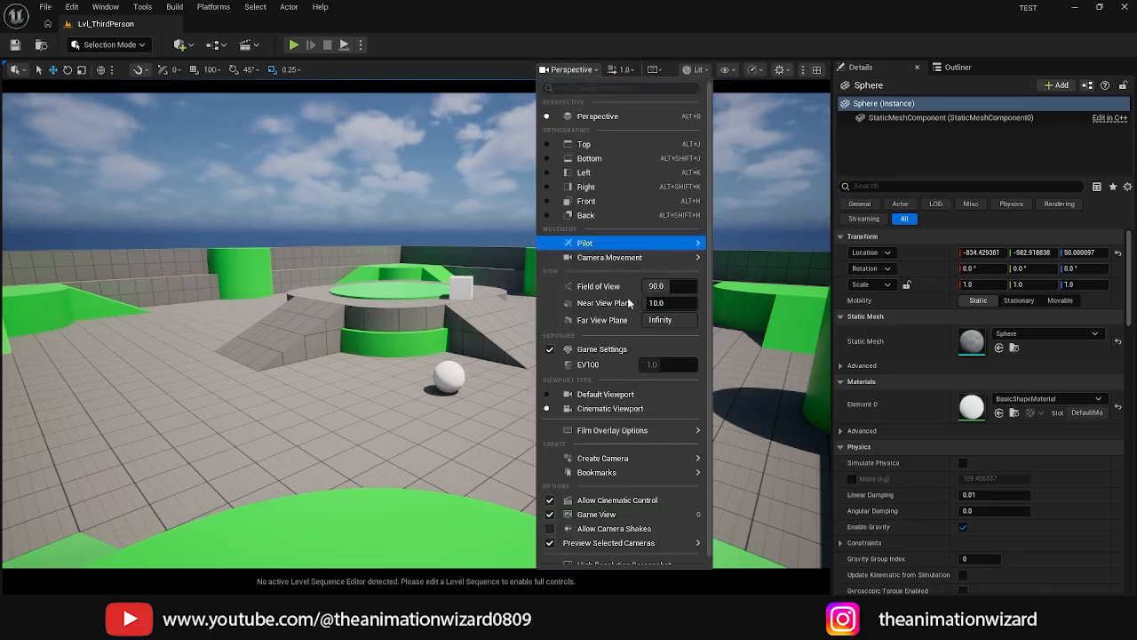
click(620, 396)
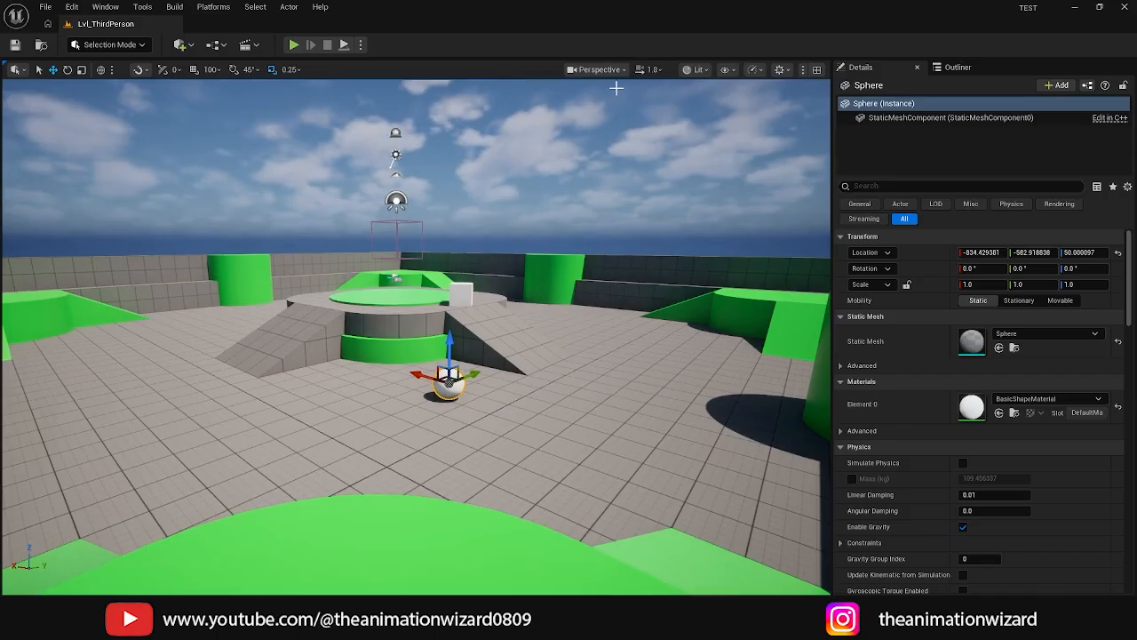
click(624, 70)
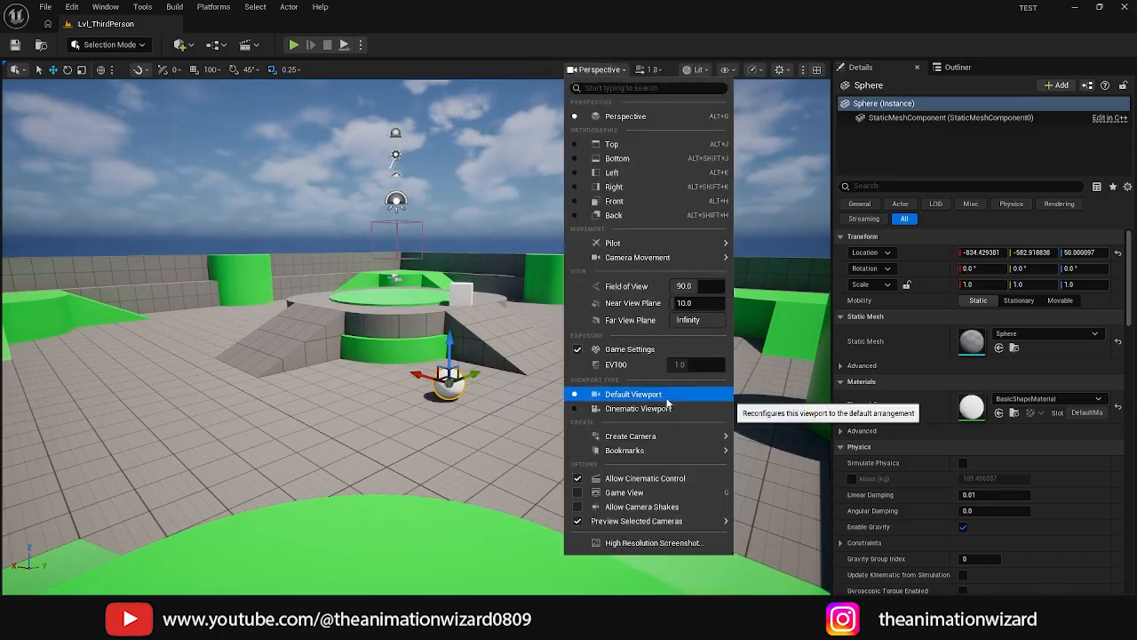
mouse_move(662, 437)
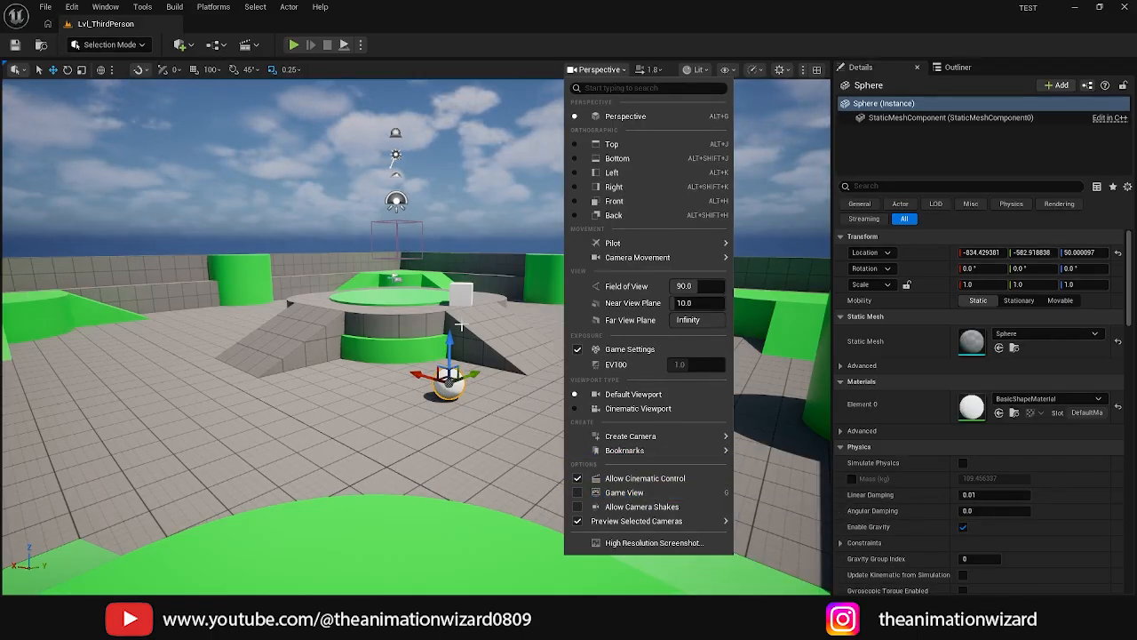
Select the SkyLight above the central platform, and select the DirectionalLight above it.
mouse_move(426, 426)
alt+mouse_down()
mouse_move(497, 466)
mouse_move(440, 437)
alt+mouse_up()
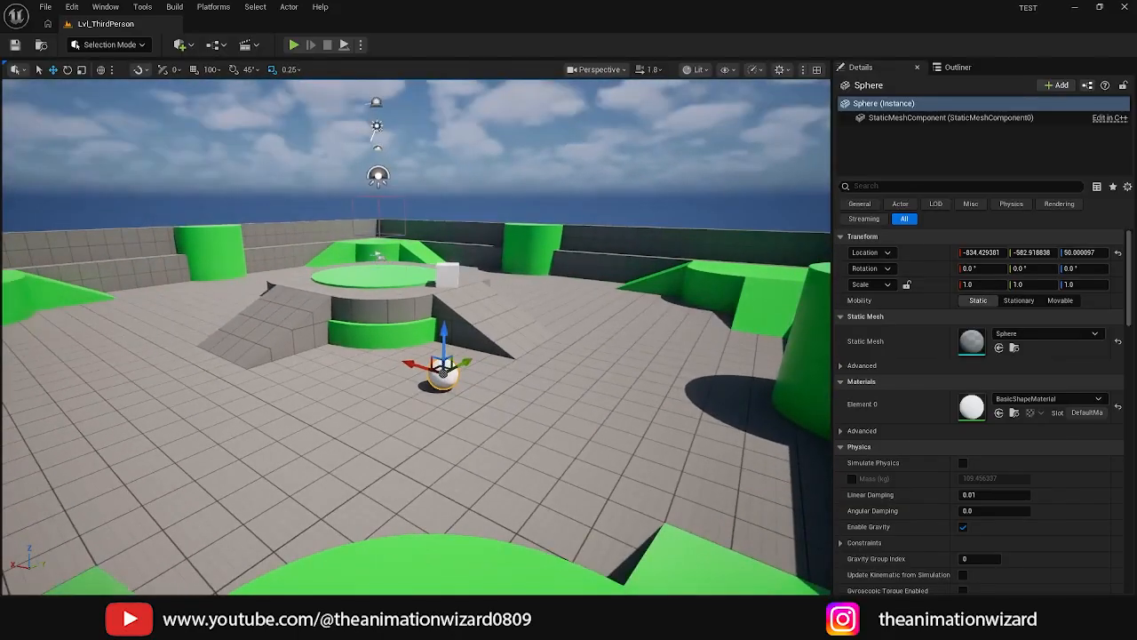
scroll(383, 249, up, 4)
mouse_move(396, 249)
alt+mouse_down()
mouse_move(413, 266)
mouse_move(382, 233)
alt+mouse_up()
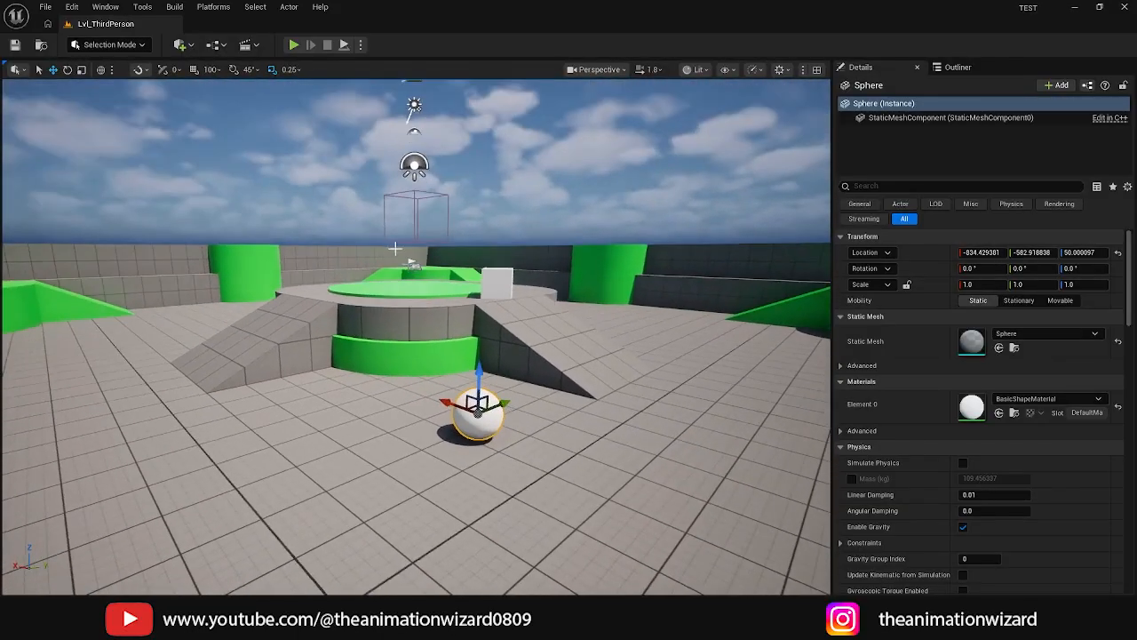
alt+drag(517, 241, 489, 264)
alt+drag(497, 433, 499, 411)
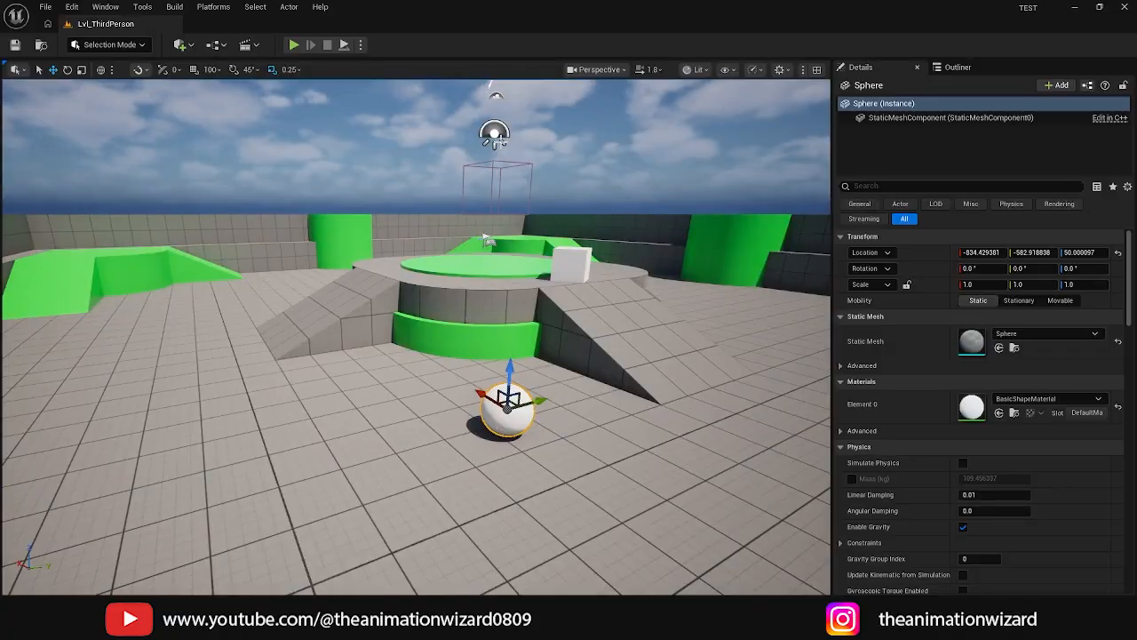
alt+drag(502, 142, 510, 123)
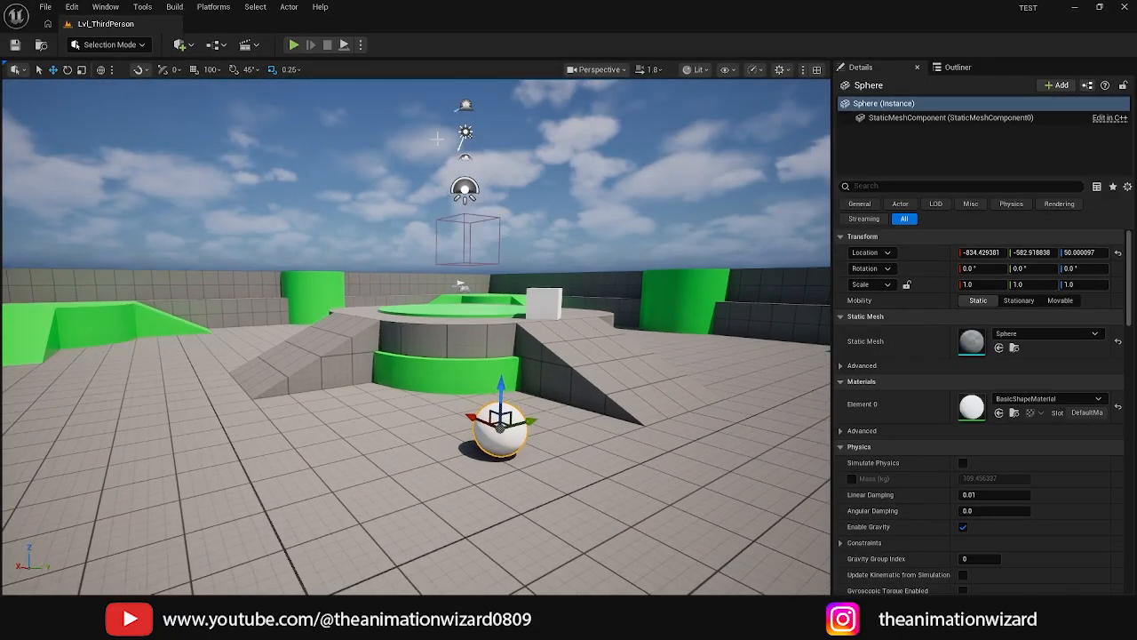
alt+drag(437, 139, 466, 127)
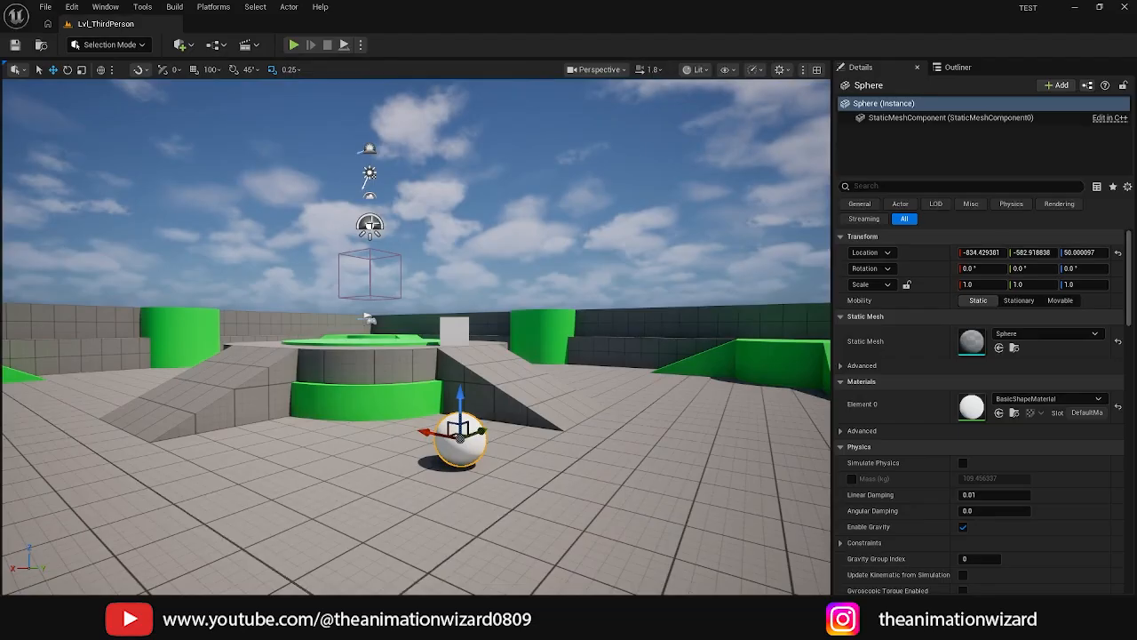
click(371, 224)
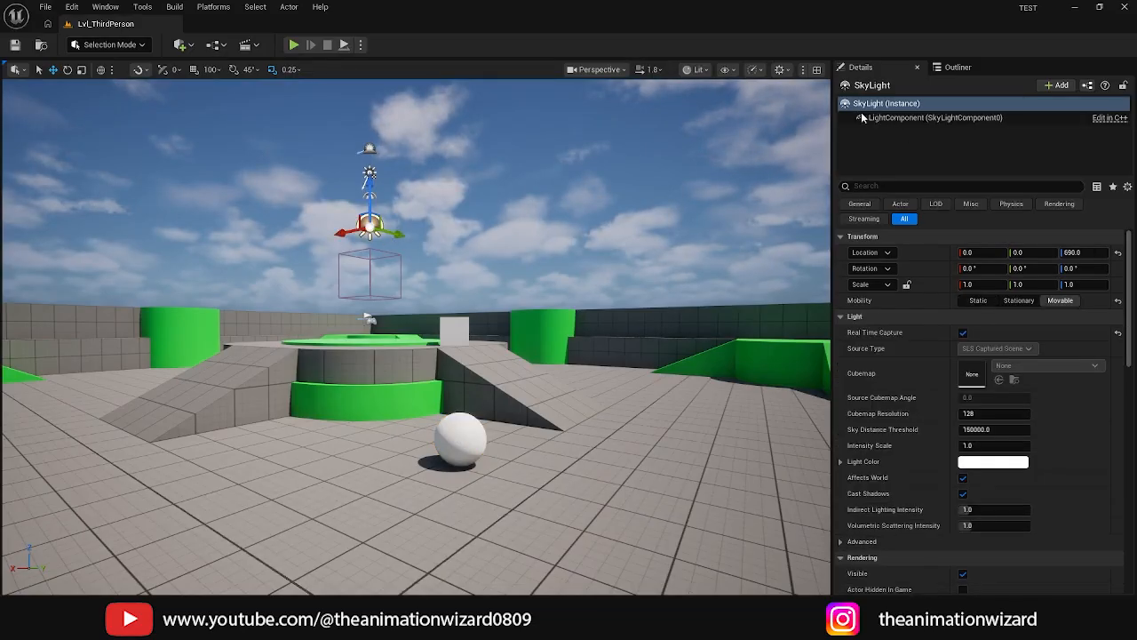
click(371, 170)
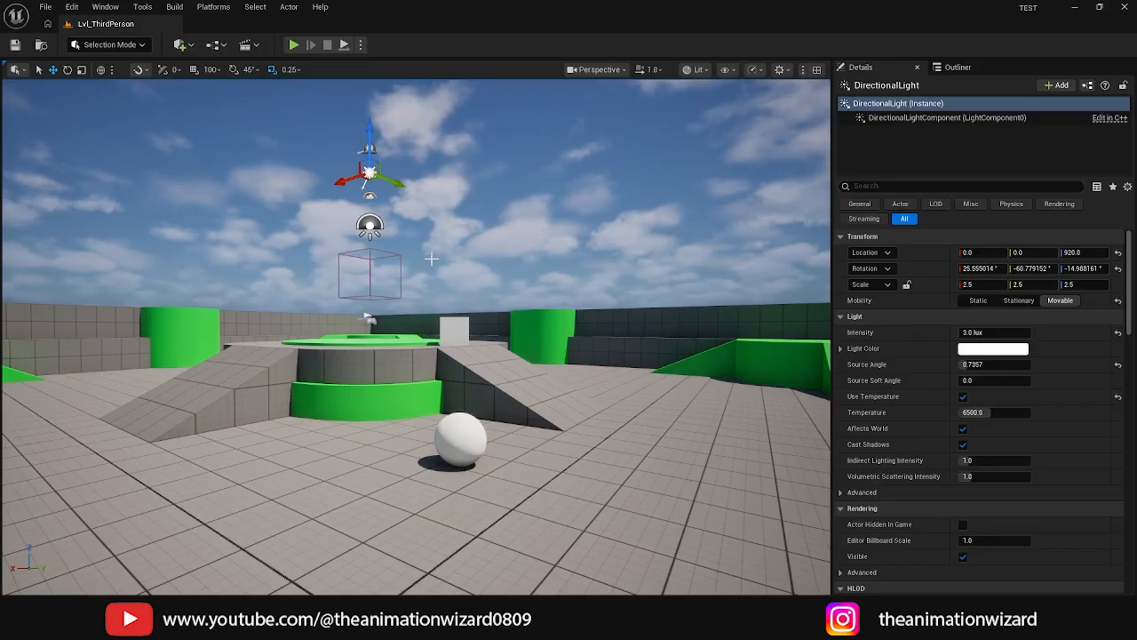
Play the level in the viewport, look around the character, and stop the play session.
right_drag(430, 260, 343, 145)
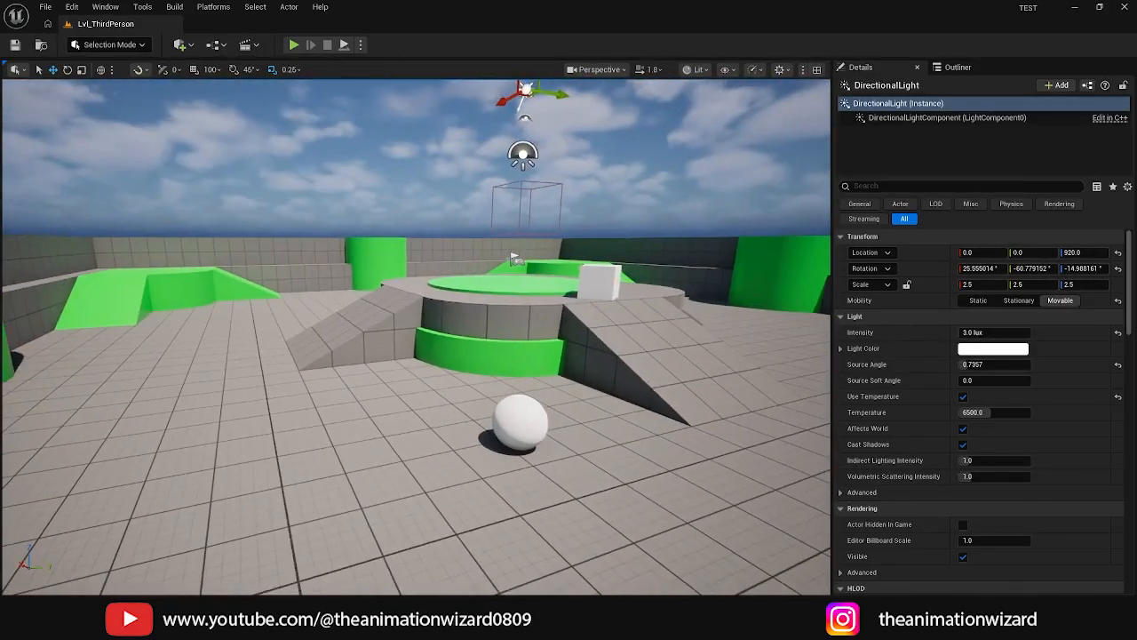
right_drag(511, 177, 507, 142)
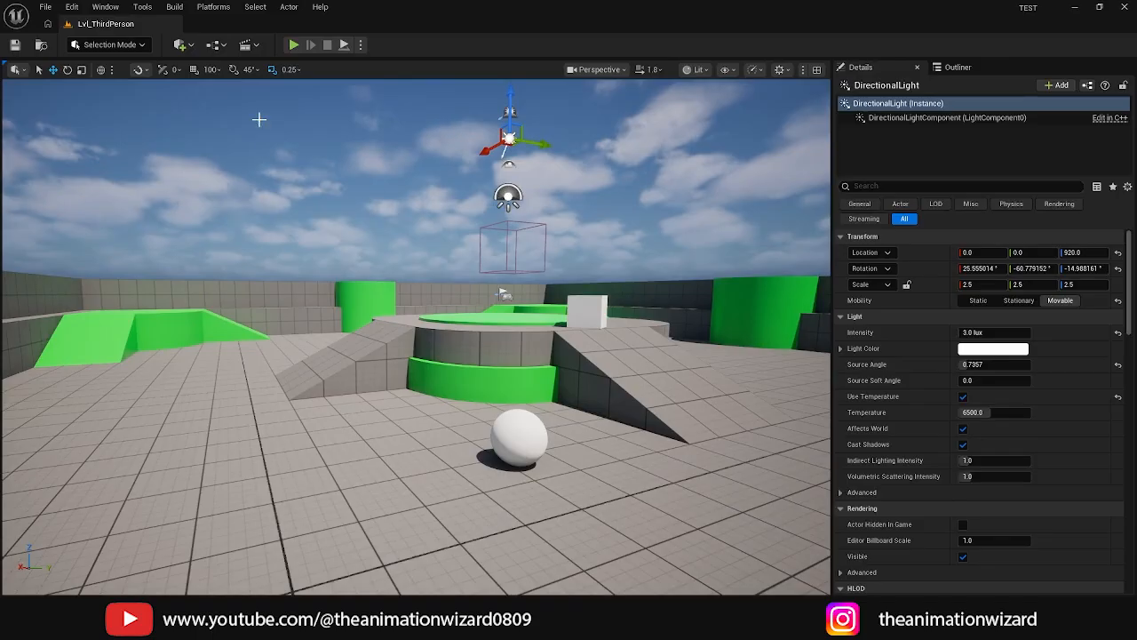
click(293, 46)
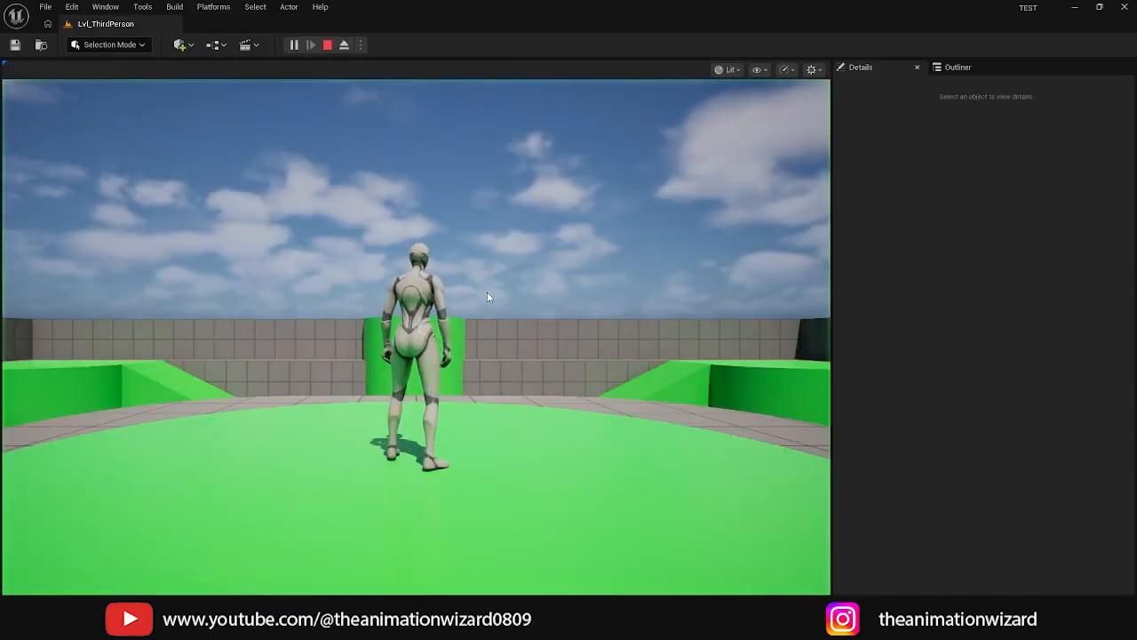
click(551, 314)
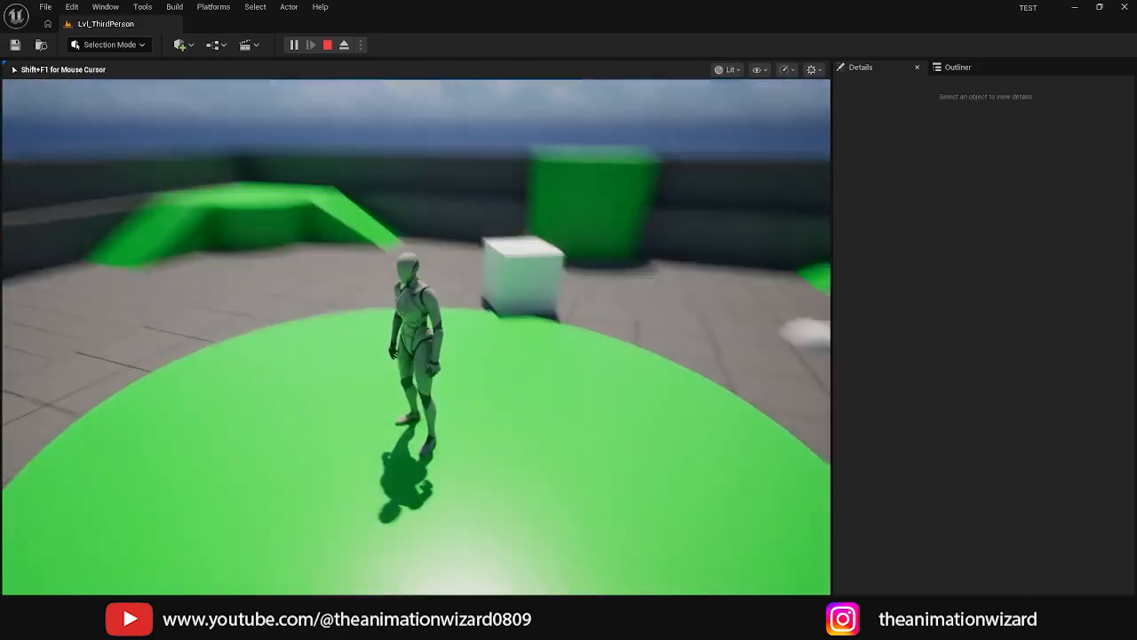
key(Escape)
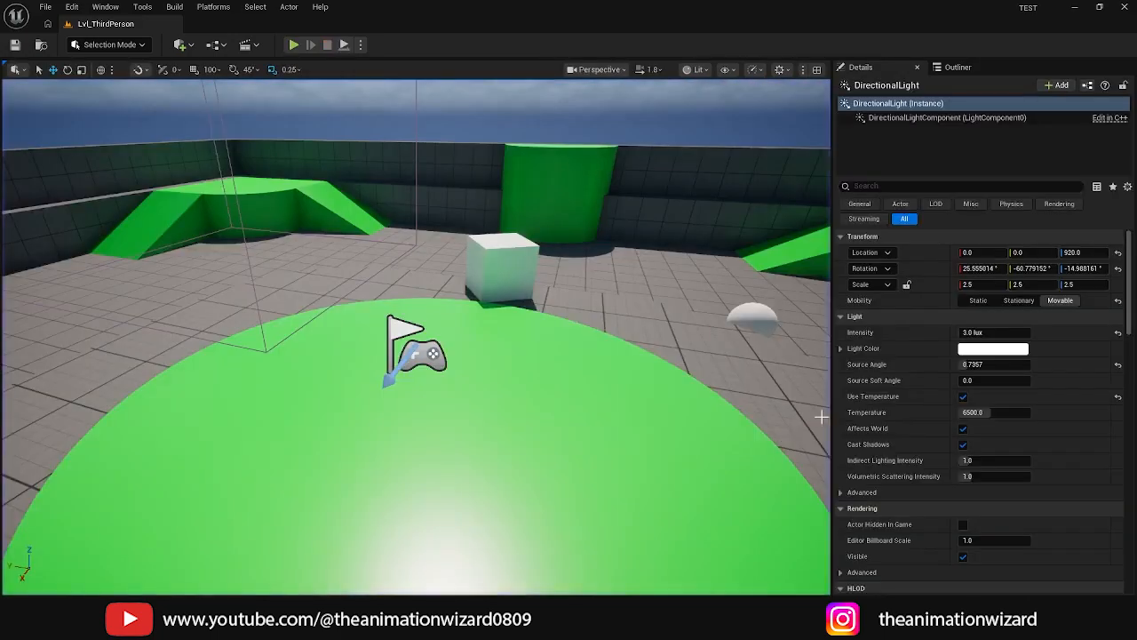
Focus the view on the DirectionalLight and examine it over the level from above and from the side.
scroll(822, 416, down, 5)
scroll(866, 384, down, 5)
right_drag(480, 262, 404, 248)
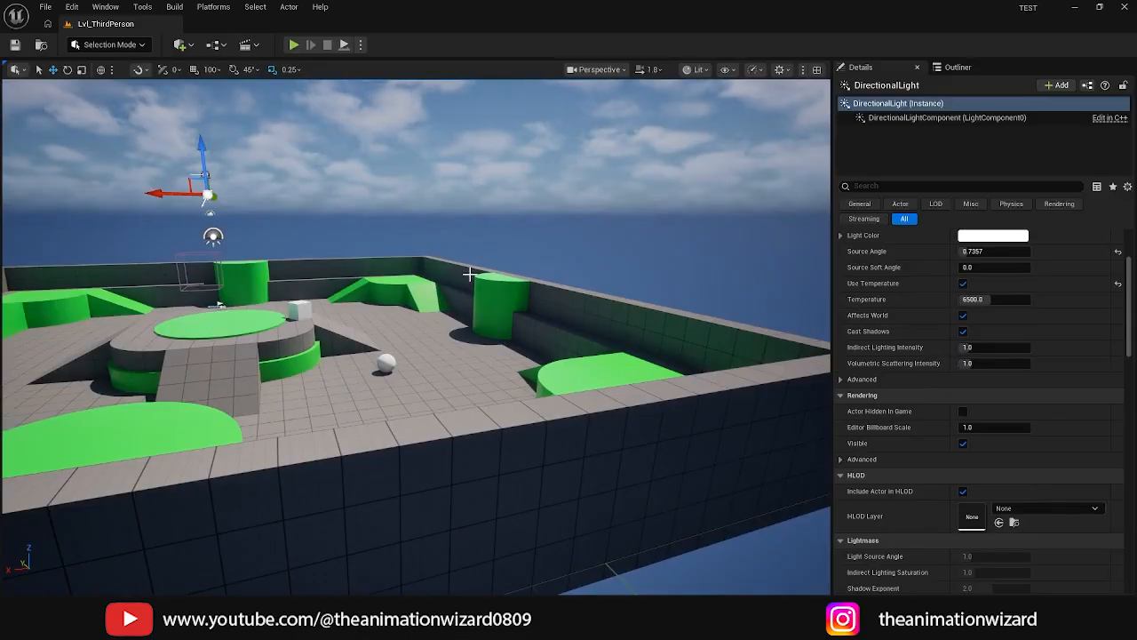
key(f)
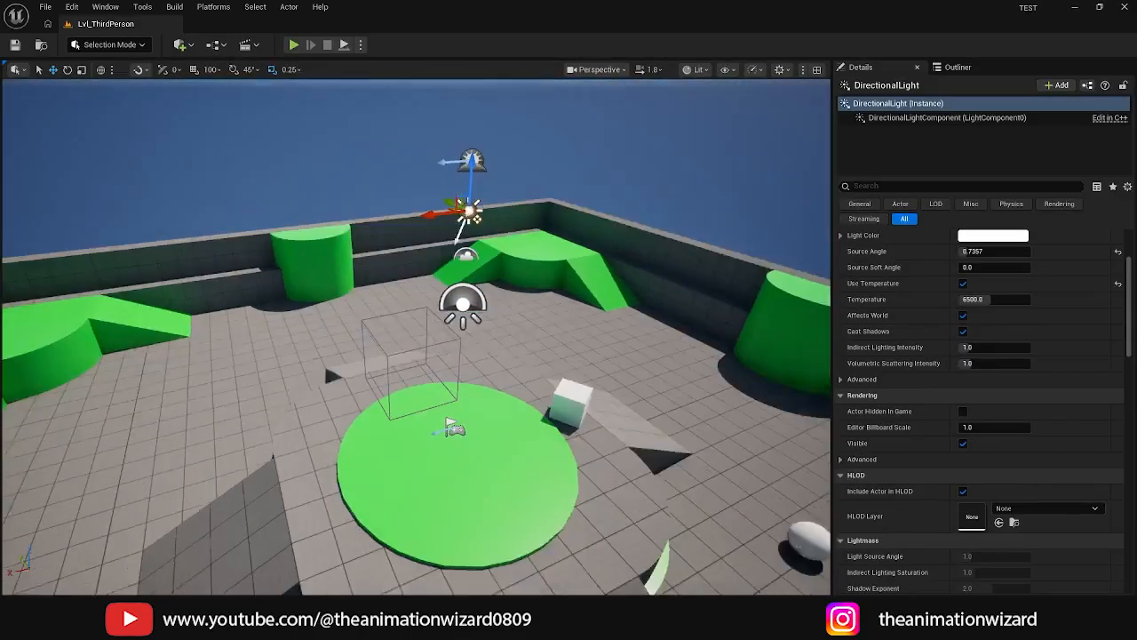
alt+drag(418, 302, 489, 382)
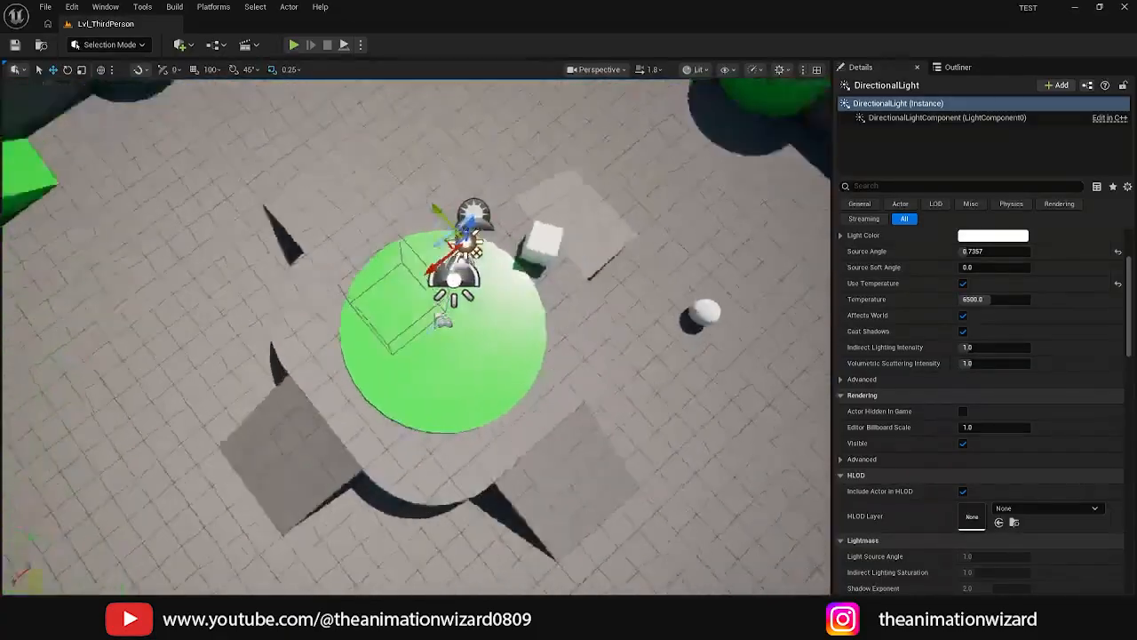
alt+drag(564, 343, 445, 187)
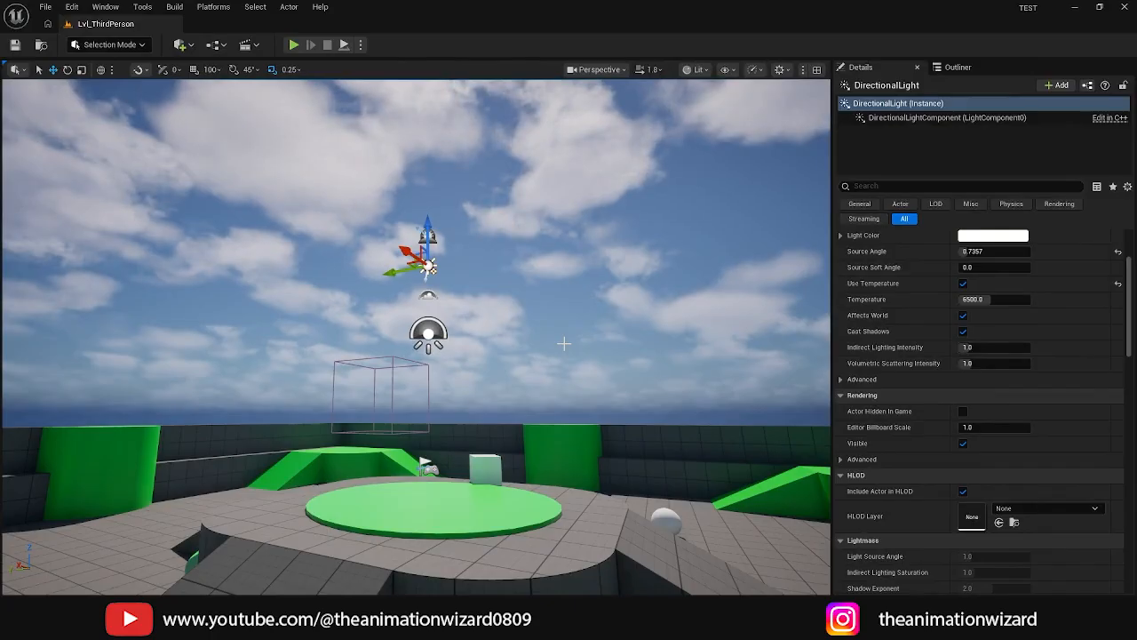
Toggle Game View on and off twice to compare the level with and without its light and player start icons.
key(g)
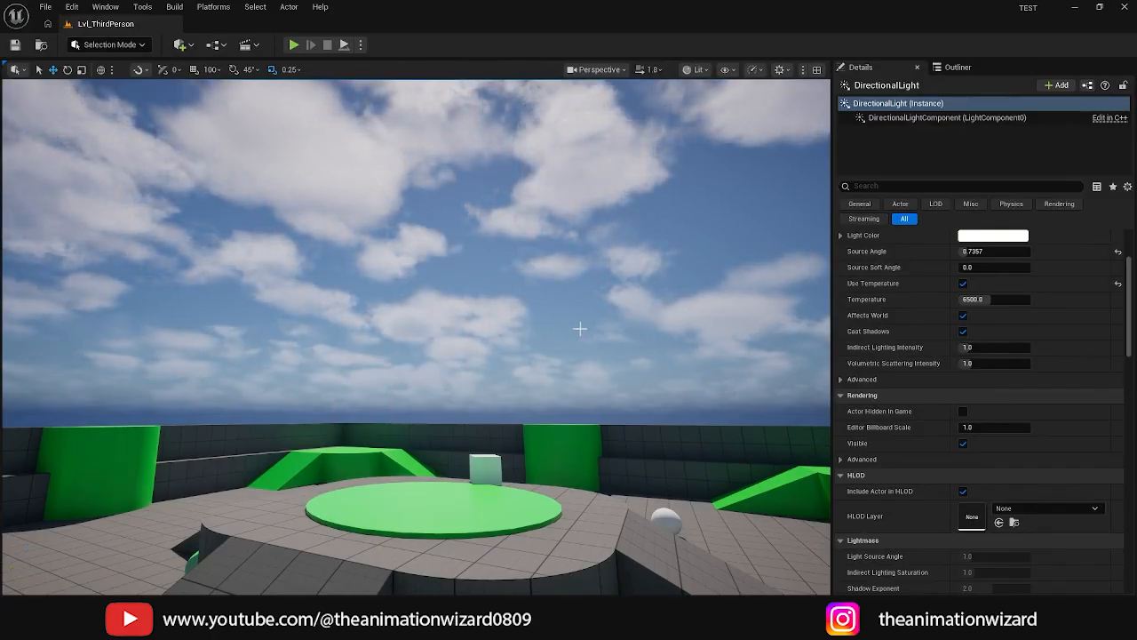
alt+drag(580, 328, 698, 311)
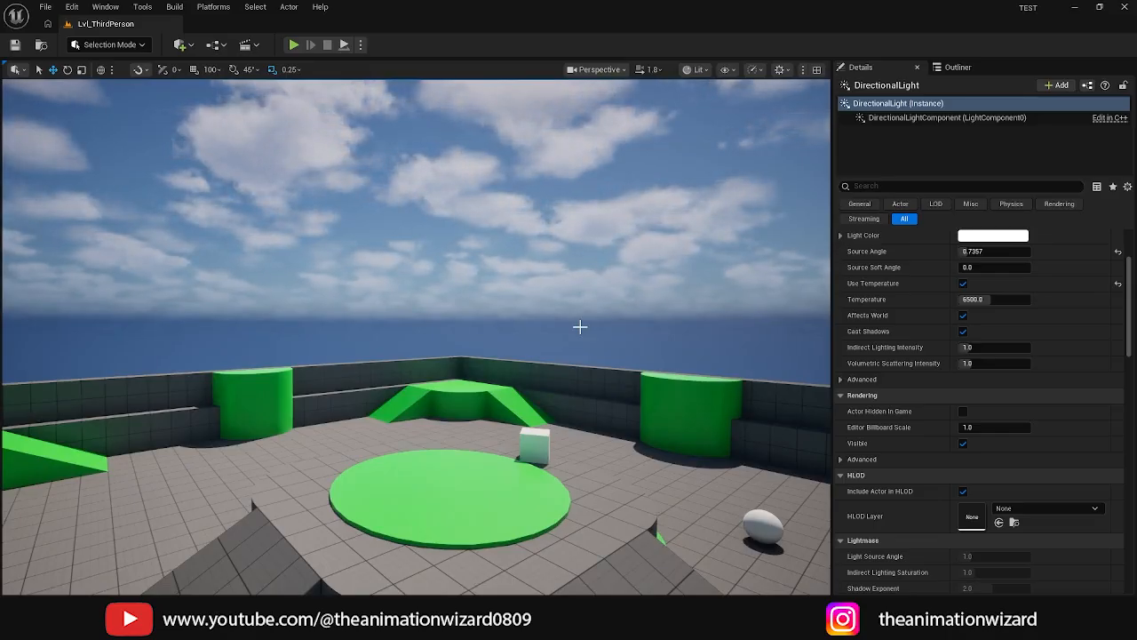
key(g)
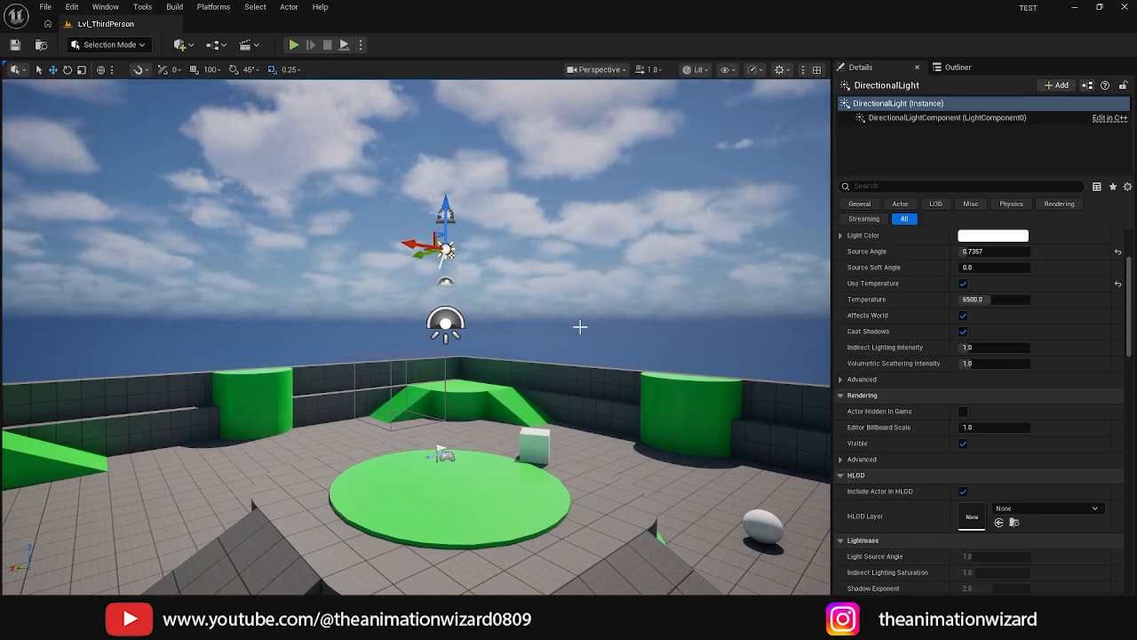
key(g)
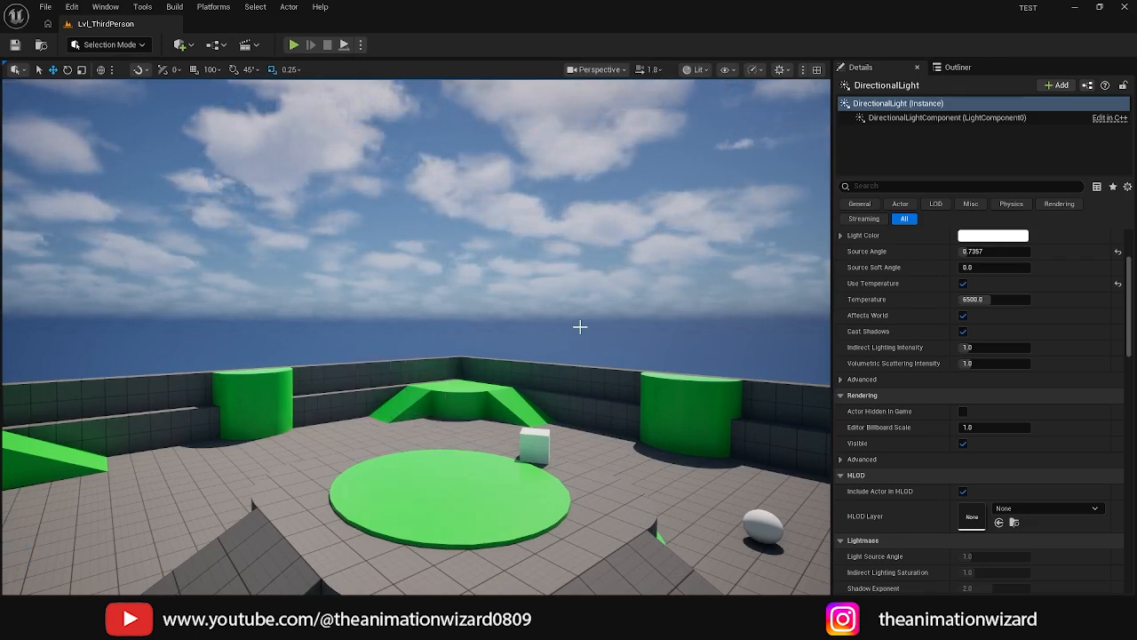
key(g)
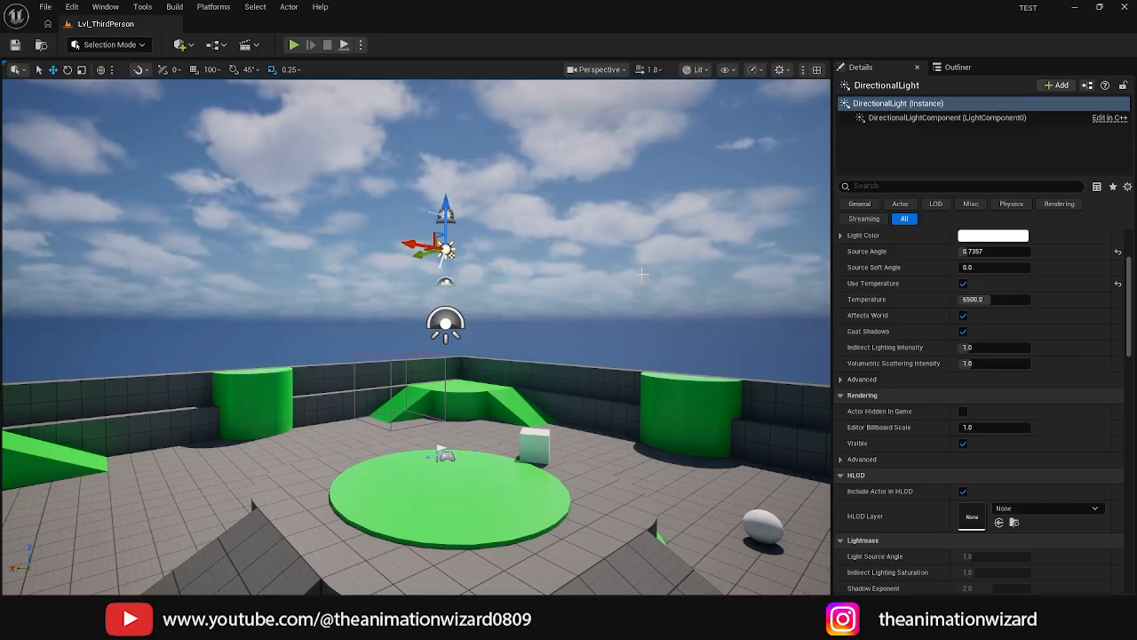
Review the viewport's perspective options and its camera speed settings.
right_drag(619, 337, 620, 400)
click(618, 72)
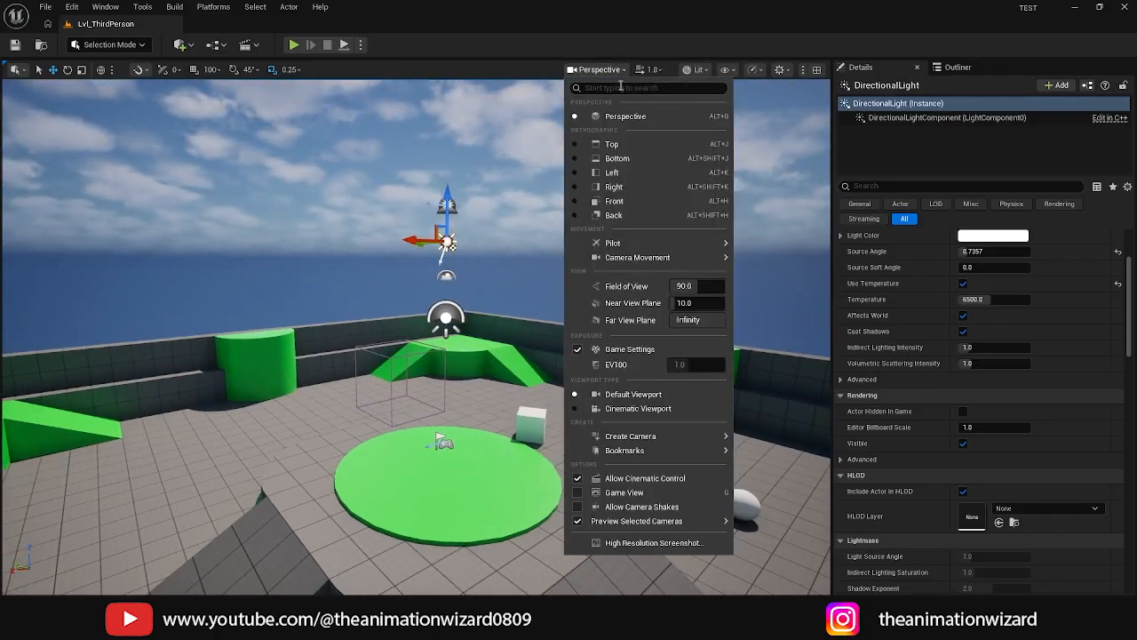
click(629, 39)
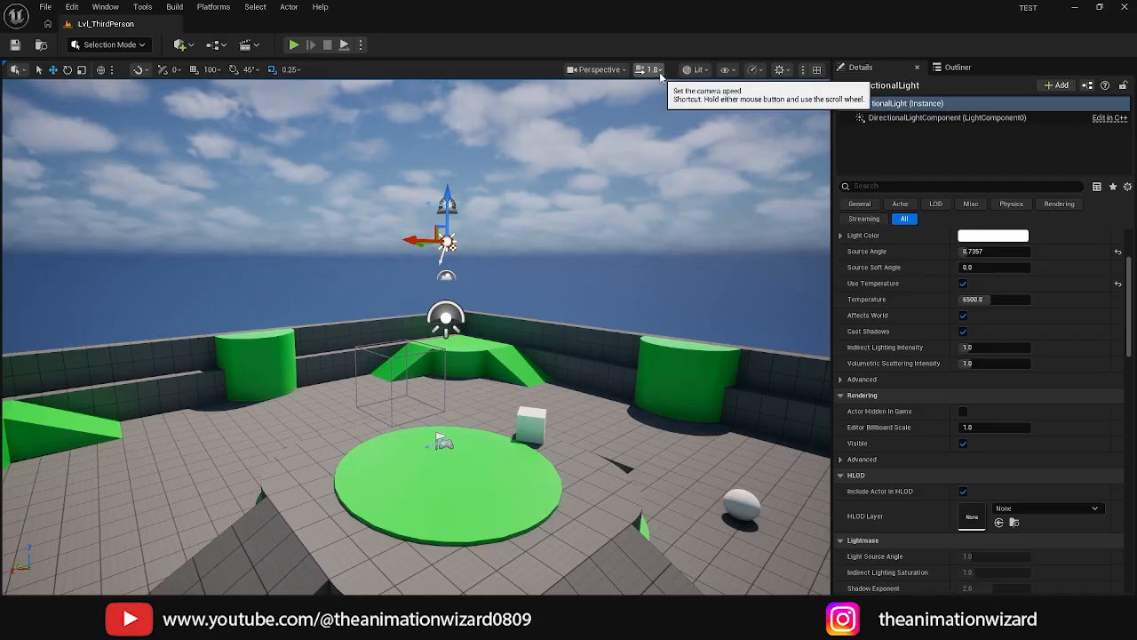
click(659, 72)
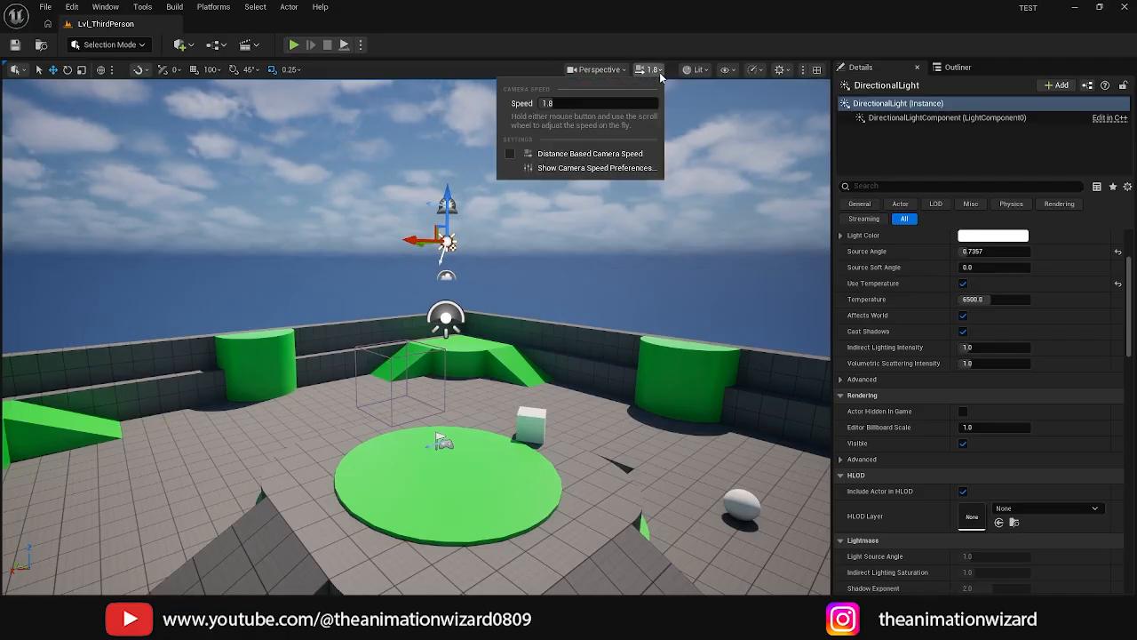
click(581, 22)
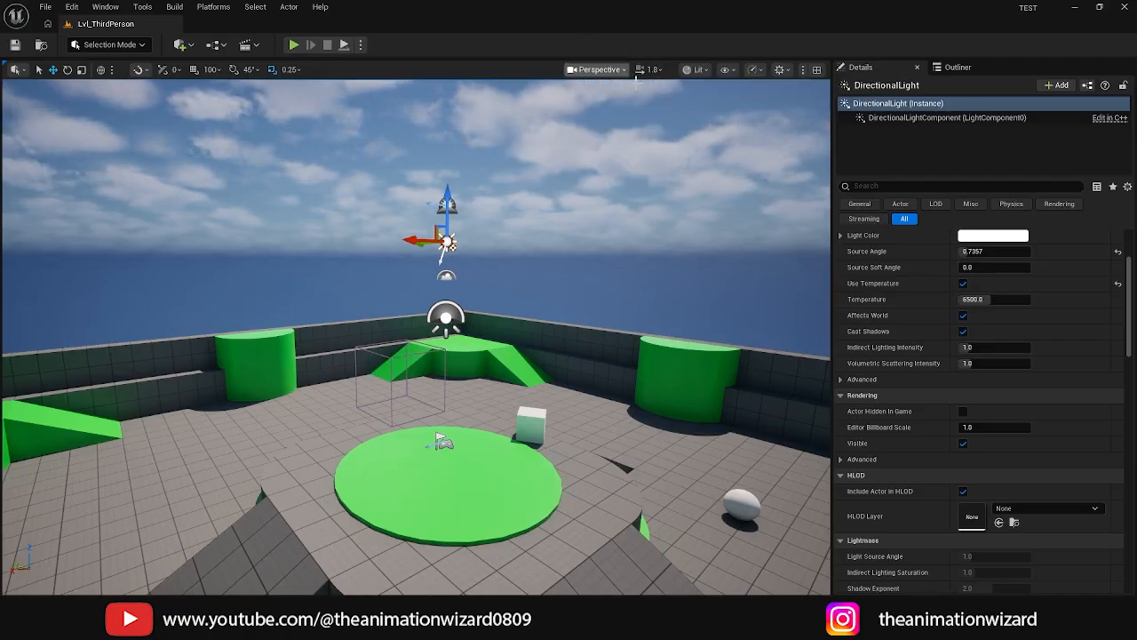
Set the viewport's view mode to Unlit and examine the level from another angle.
click(704, 70)
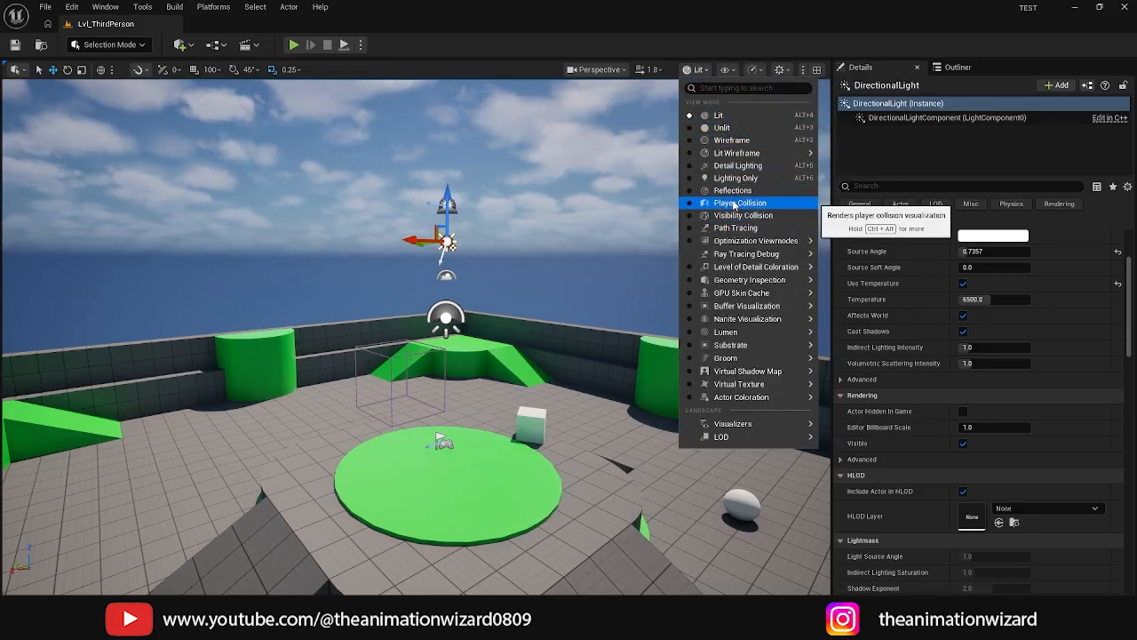
click(724, 130)
right_drag(607, 266, 601, 198)
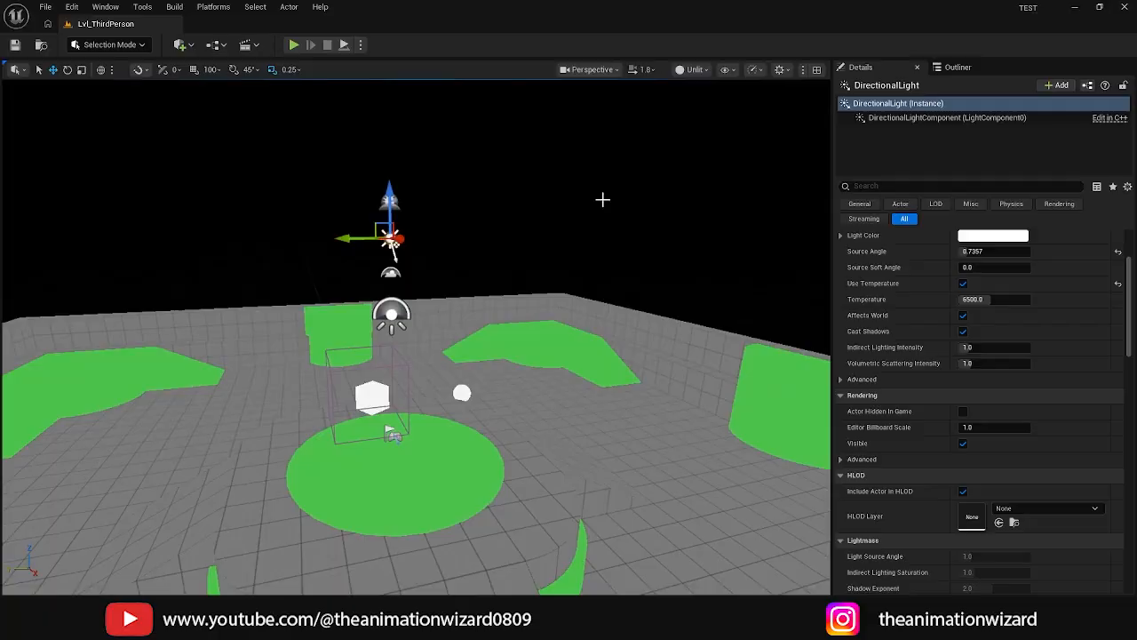
Set the viewport's view mode to Wireframe and orbit around the level's geometry.
click(702, 71)
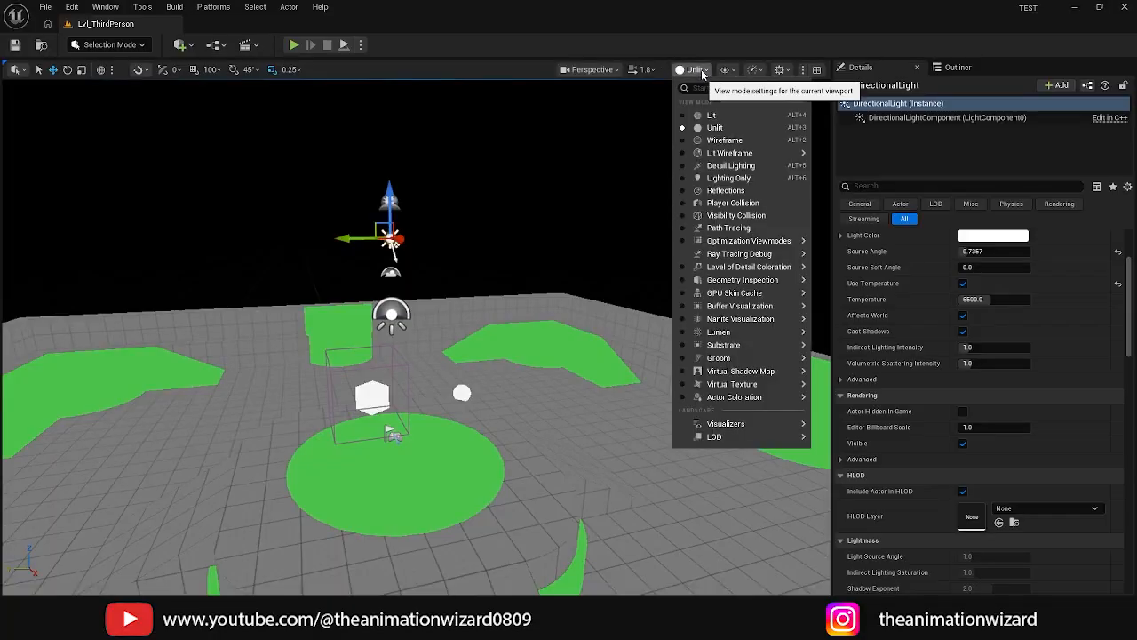
click(724, 140)
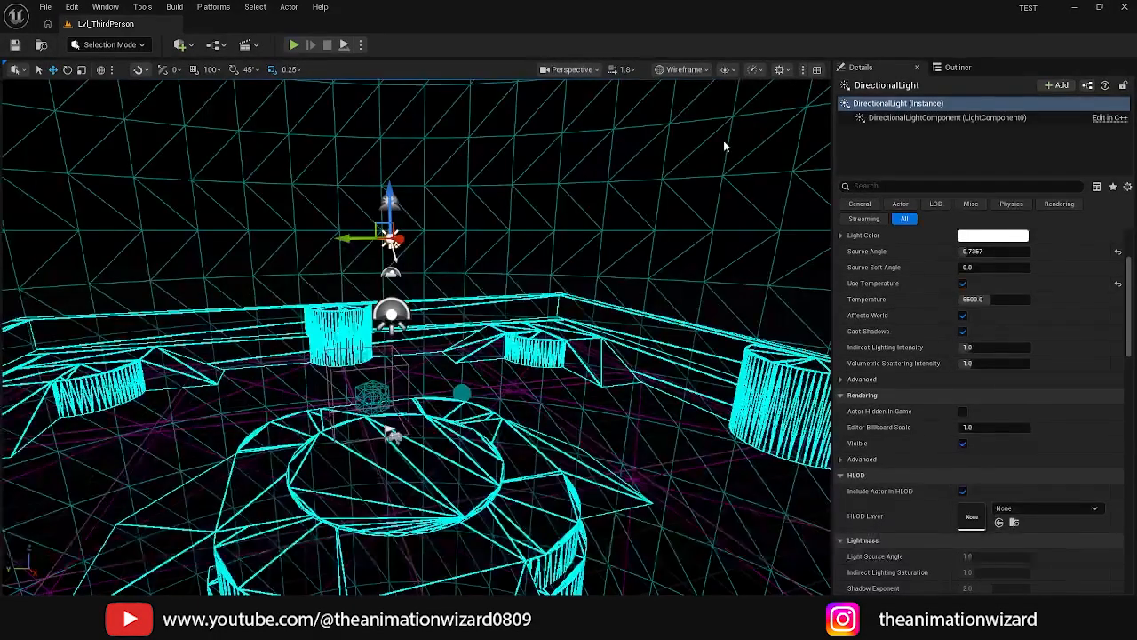
right_drag(541, 326, 568, 373)
mouse_move(538, 294)
alt+mouse_down()
mouse_move(531, 277)
mouse_move(538, 295)
alt+mouse_up()
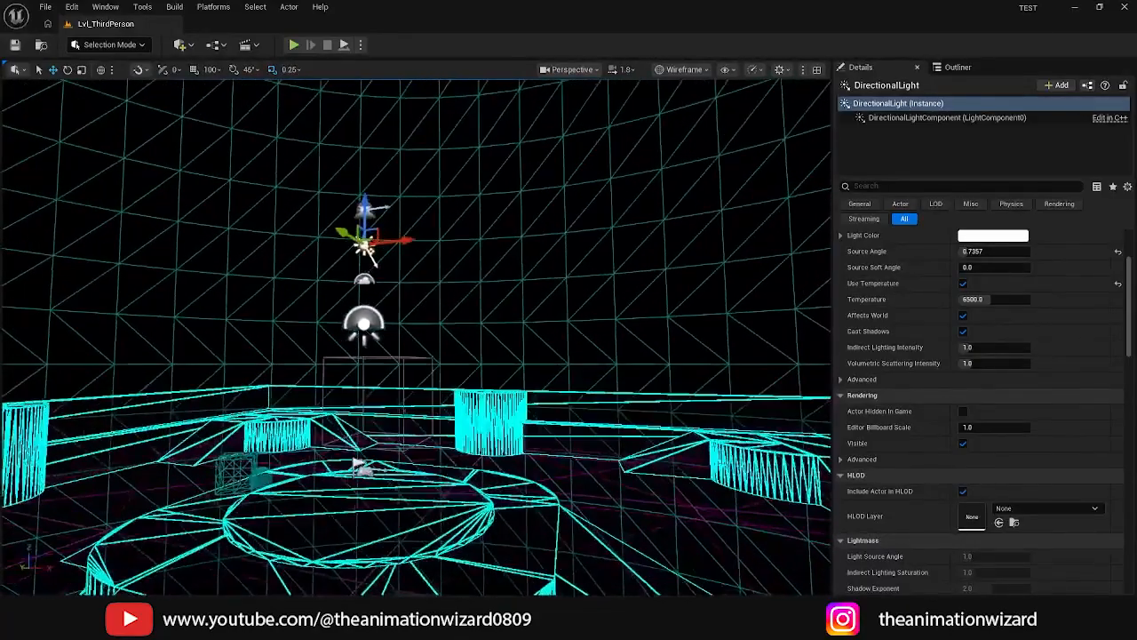
Set the viewport's view mode to Lit and review the list of viewport show flags.
click(700, 71)
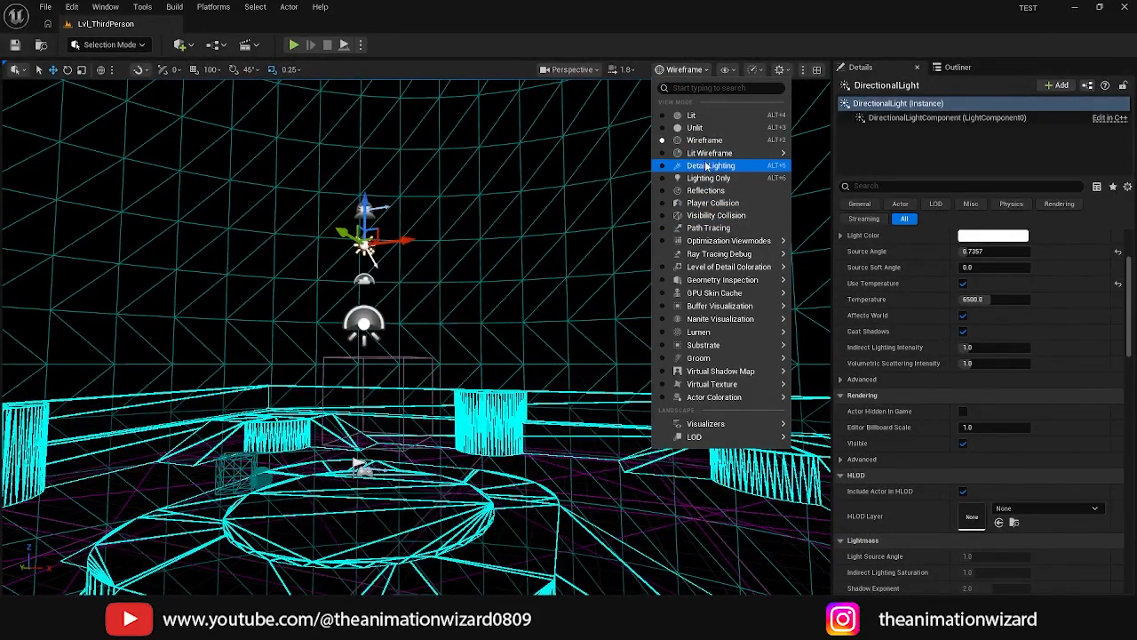
click(692, 116)
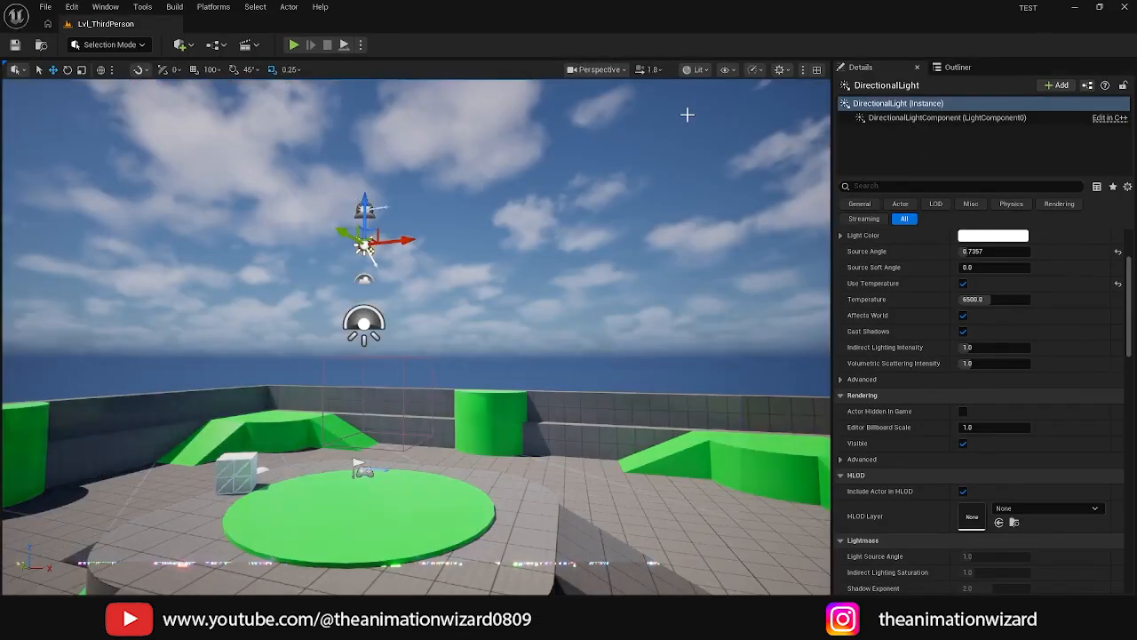
alt+drag(535, 376, 551, 338)
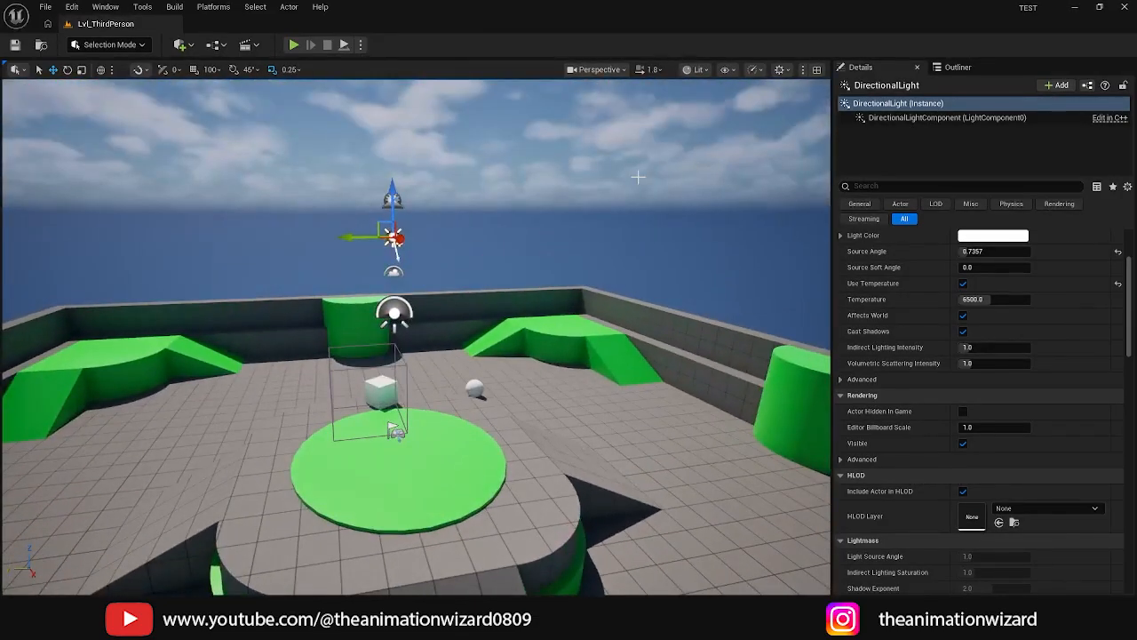
click(732, 70)
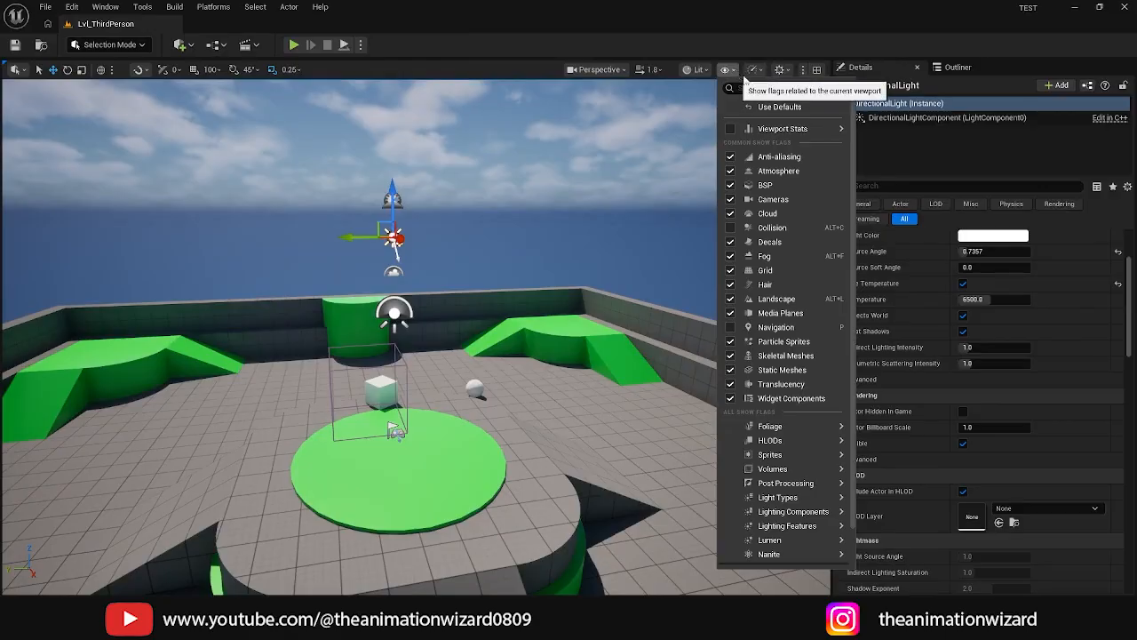
mouse_move(799, 129)
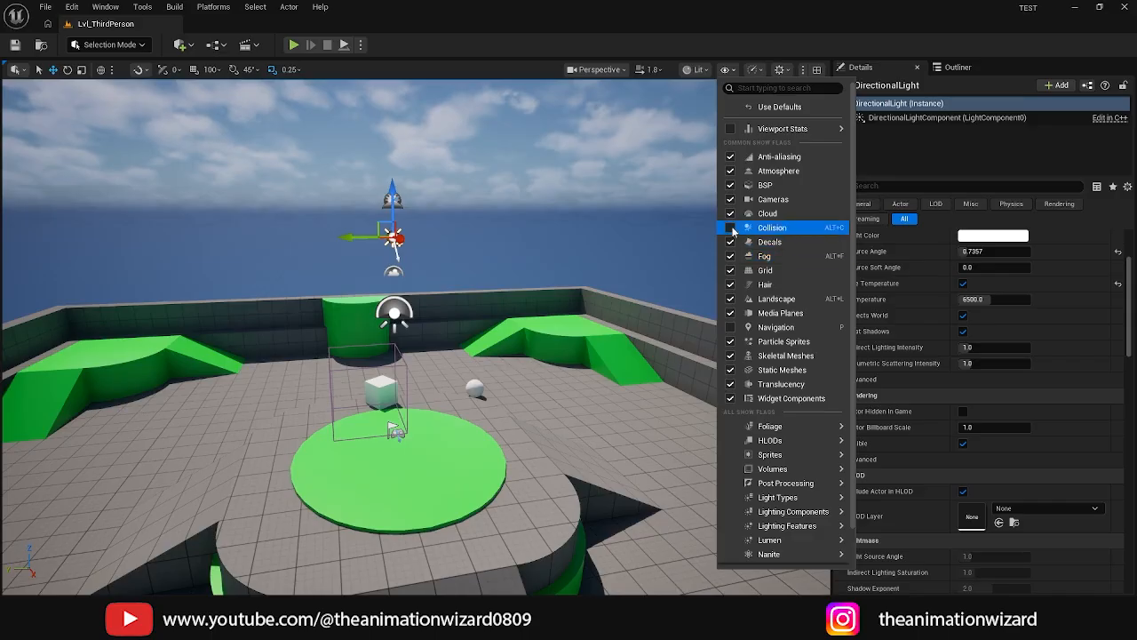
Play the level, run and jump the character up to the green cylinder and the raised platform's wall, and stop playing.
click(294, 45)
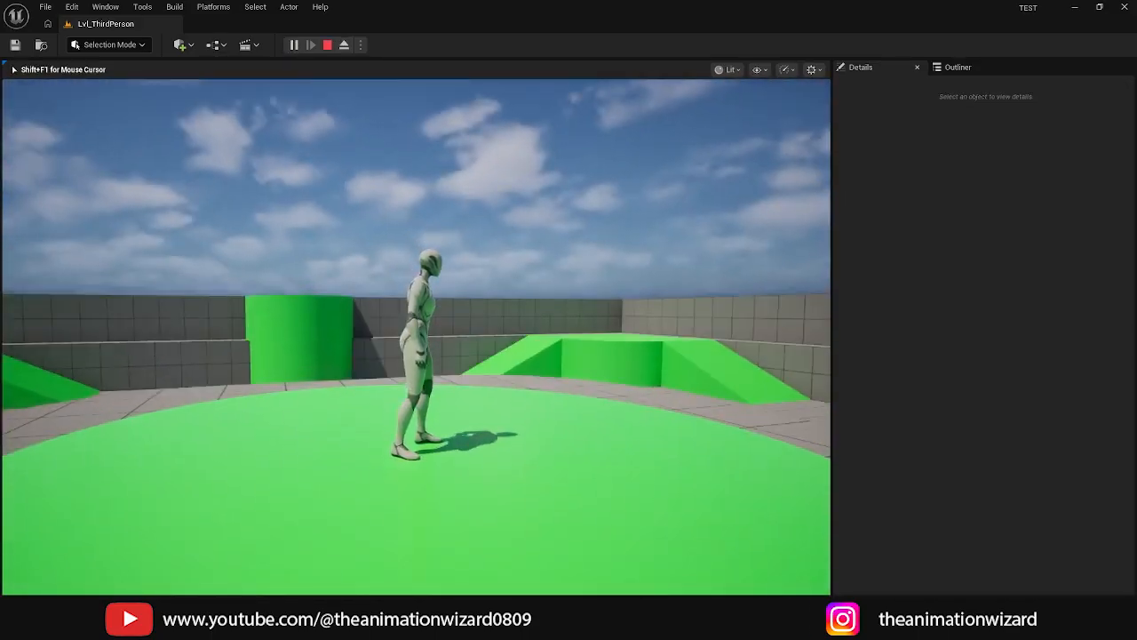
key(w)
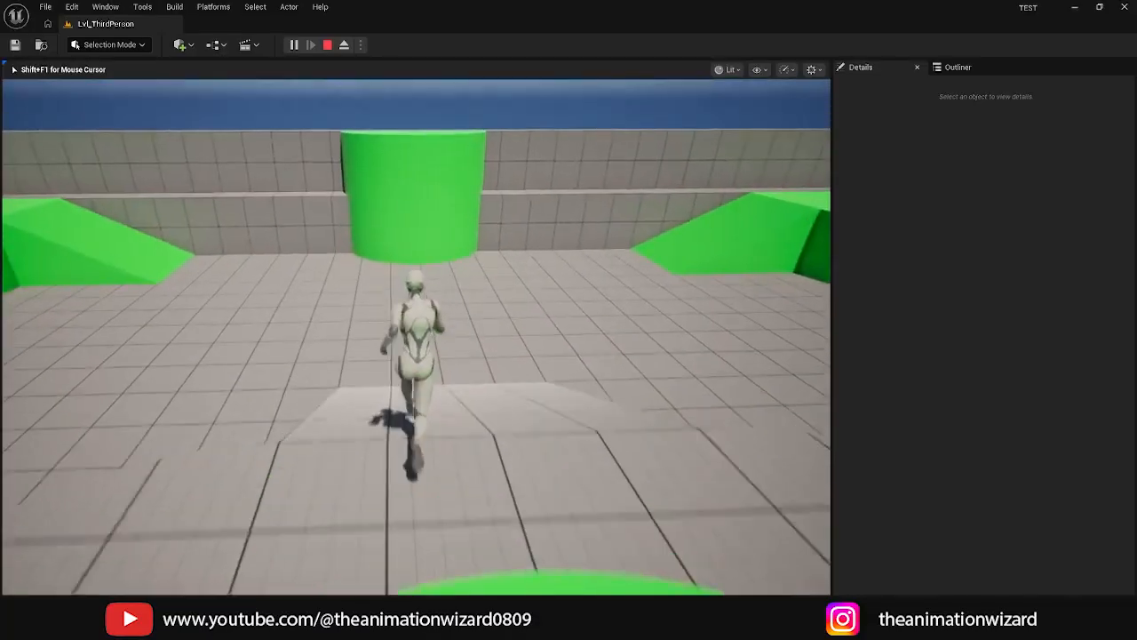
key(space)
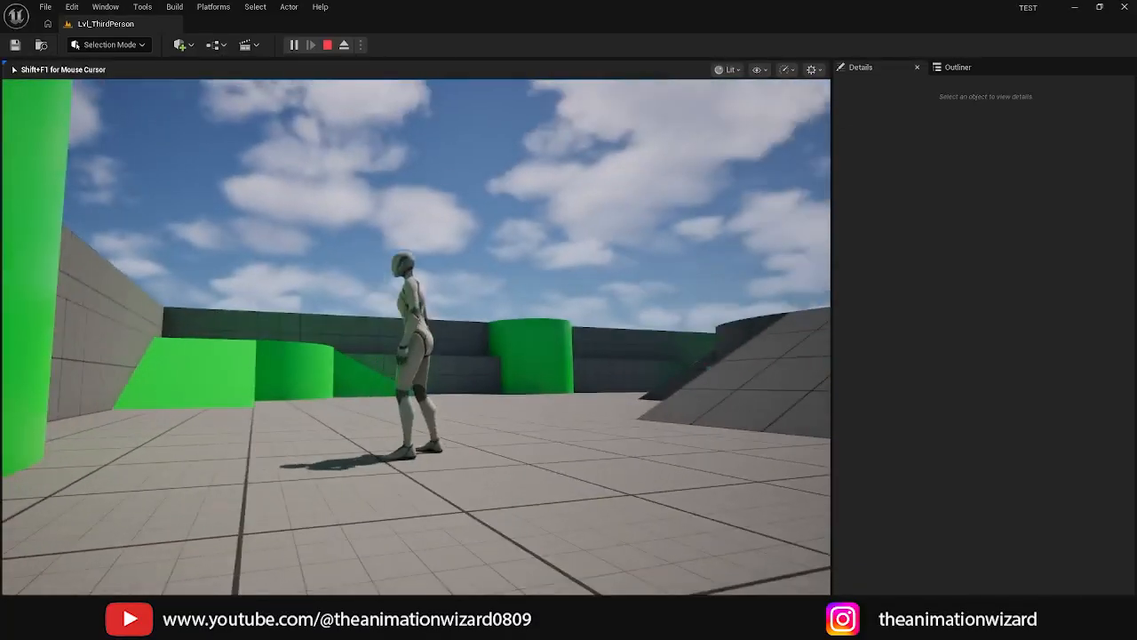
key(w)
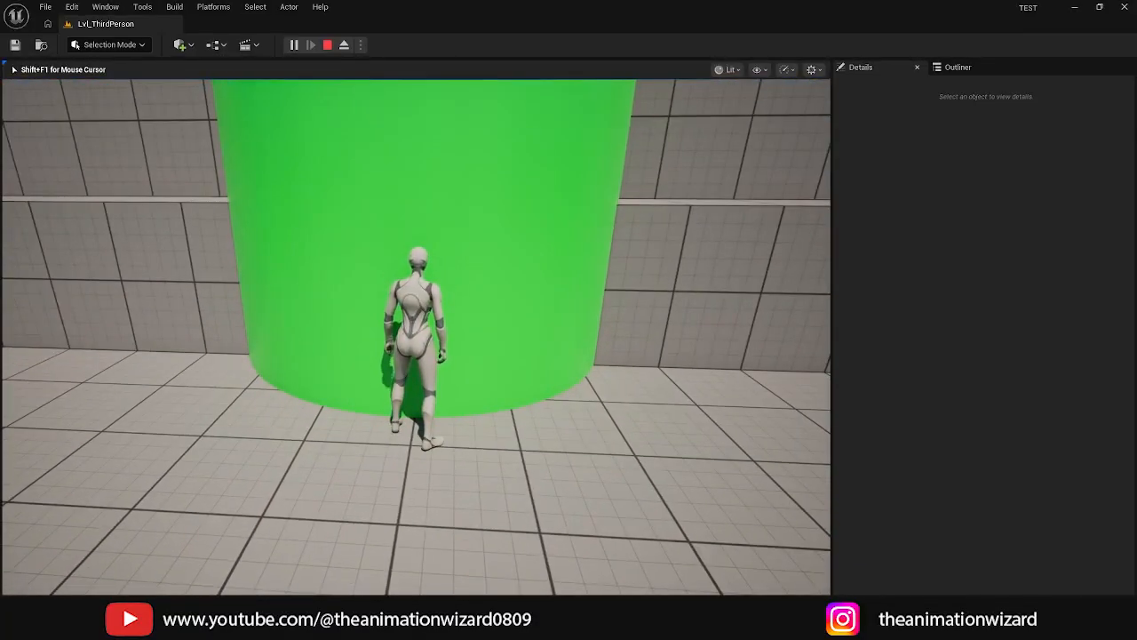
key(w)
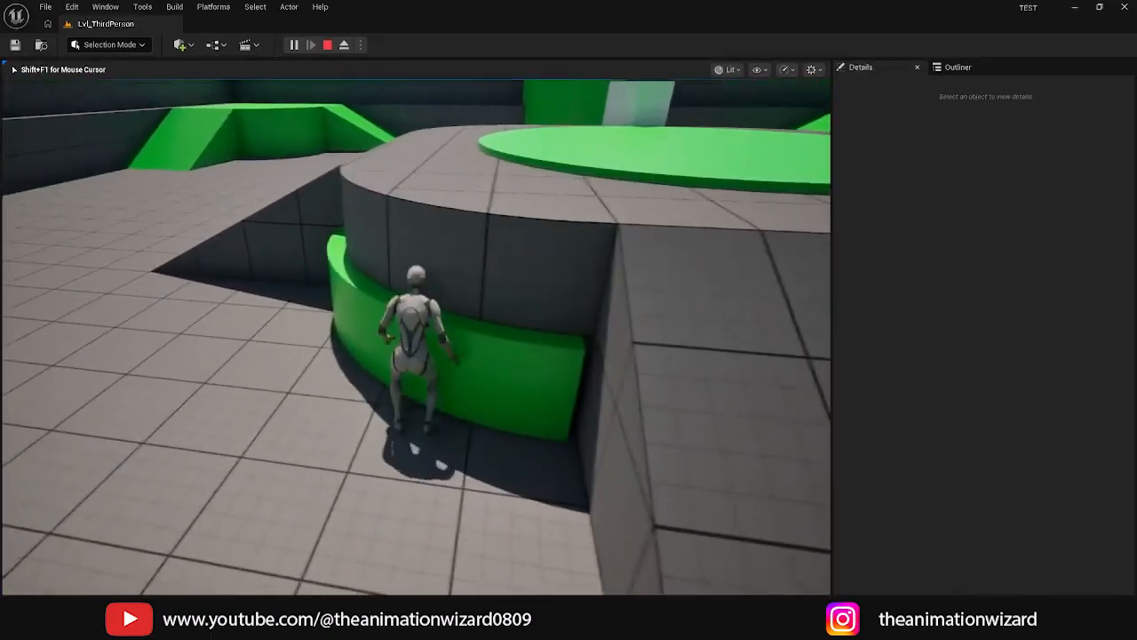
key(Escape)
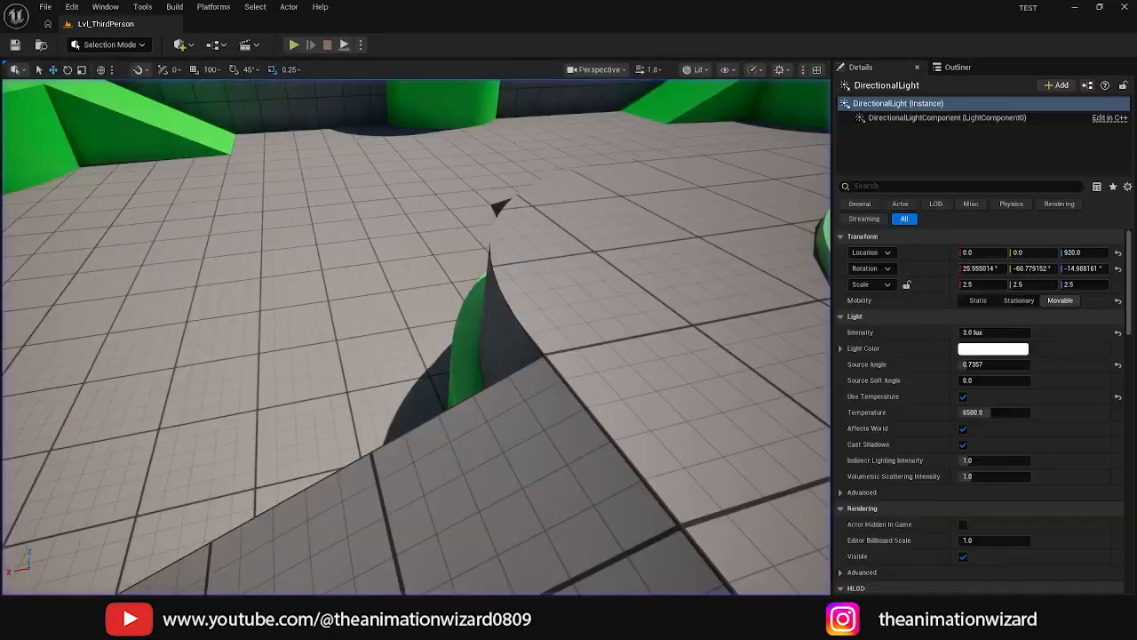
Turn on the Collision show flag and examine the collision outlines across the whole level.
click(732, 71)
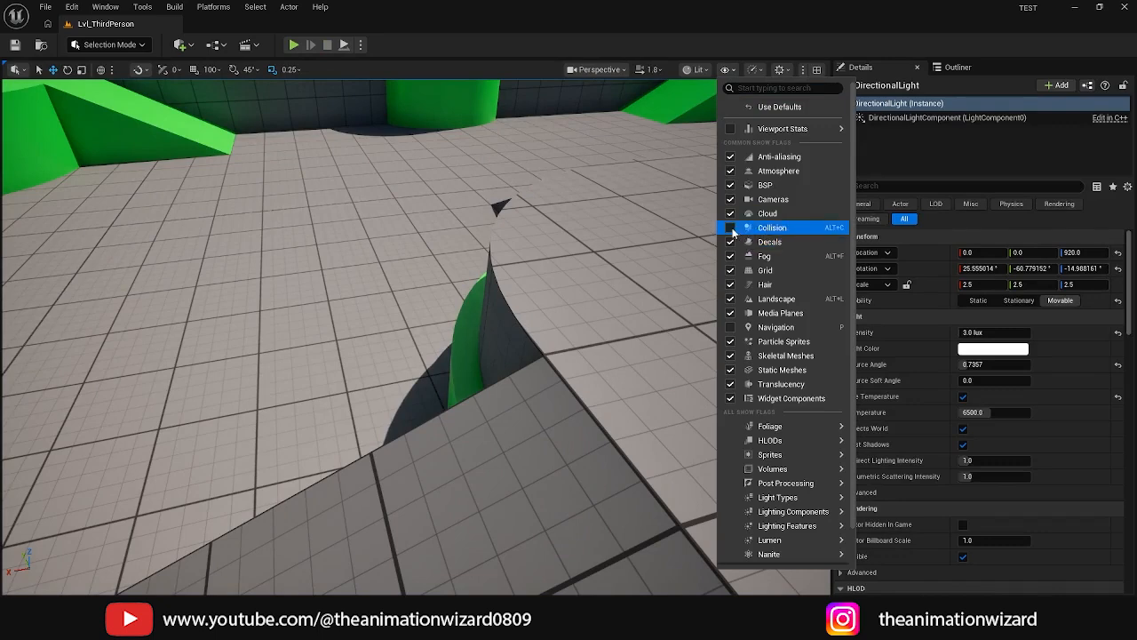
click(732, 230)
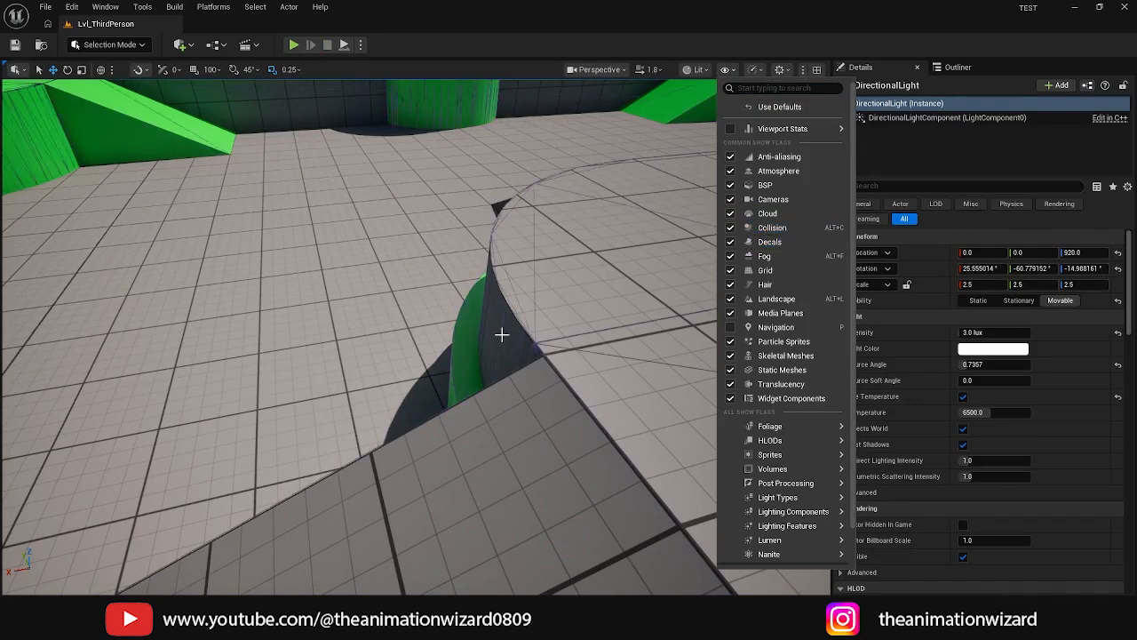
key(s)
mouse_move(503, 334)
right_down()
mouse_move(503, 302)
mouse_move(520, 279)
mouse_move(435, 260)
right_up()
key(d)
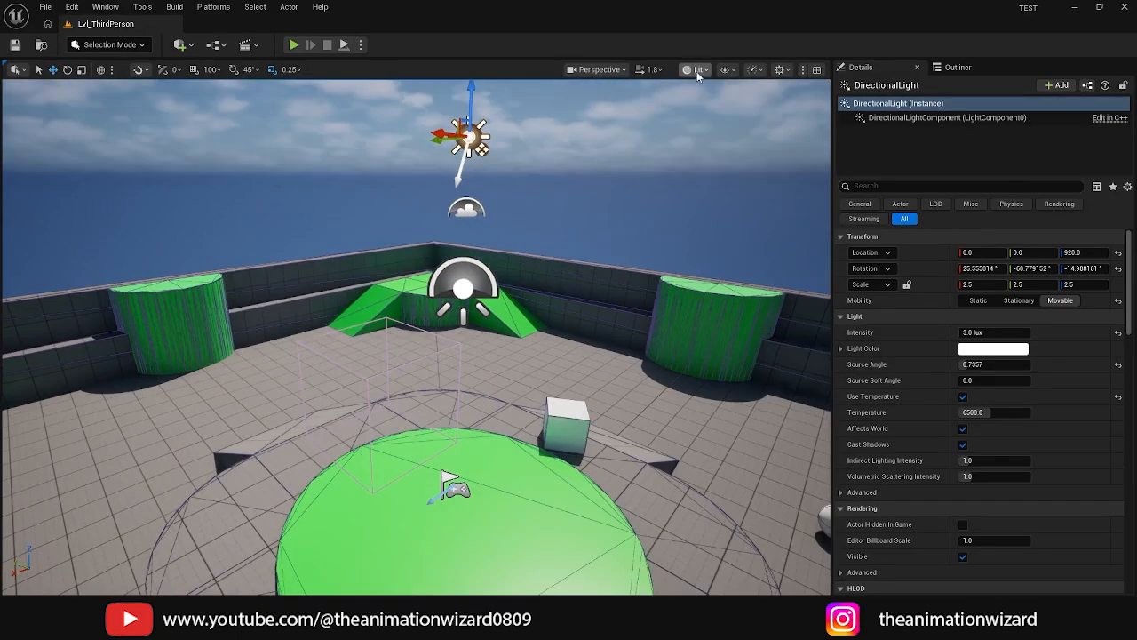
Toggle the Fog show flag off and on twice to compare the level's horizon.
click(729, 72)
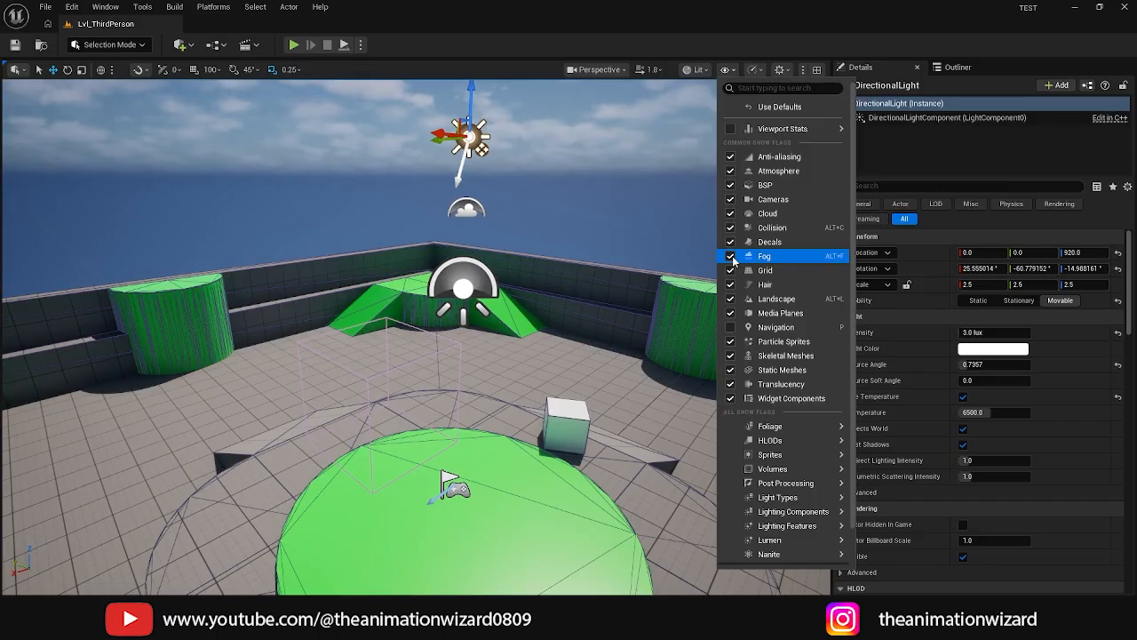
click(731, 256)
click(730, 256)
click(730, 256)
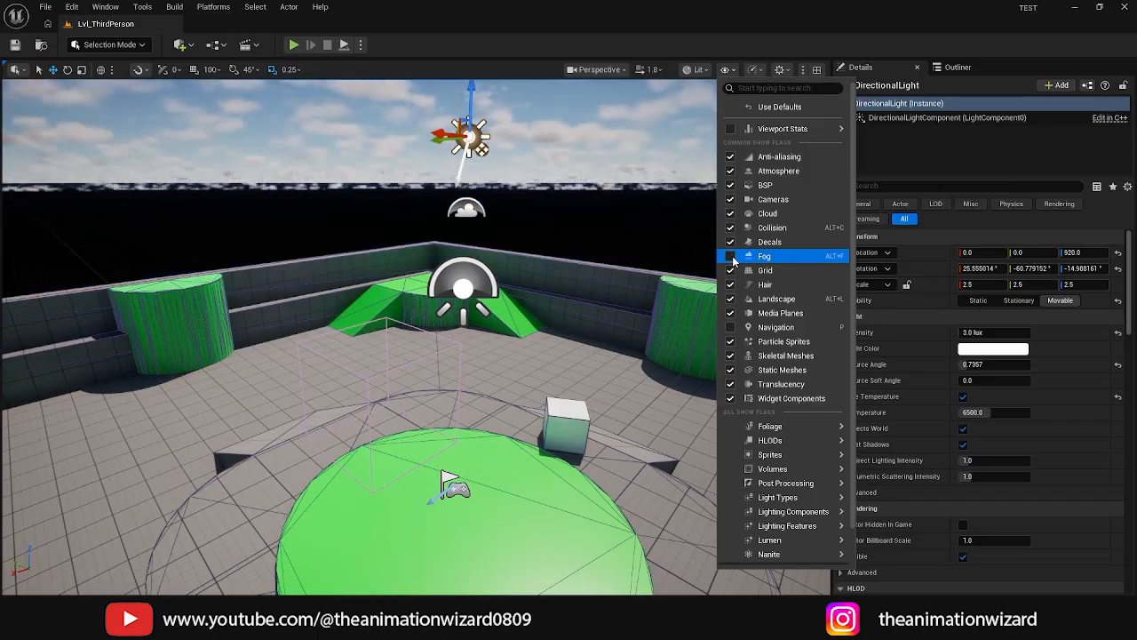
click(730, 256)
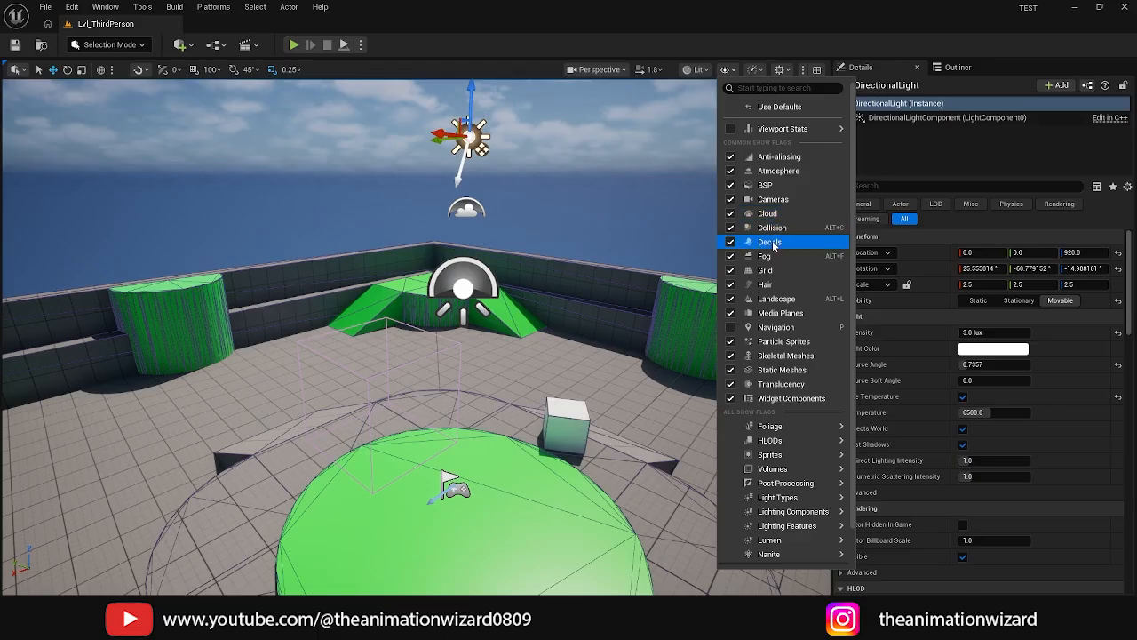
Toggle the Collision show flag off and on to compare the level's outlines.
click(731, 227)
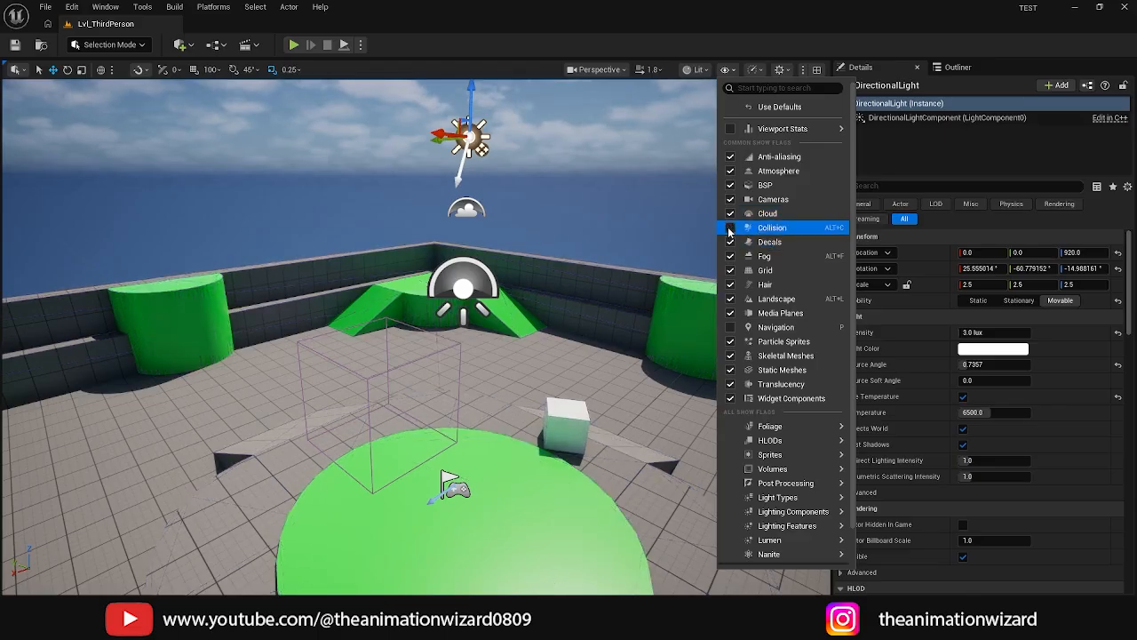
click(731, 228)
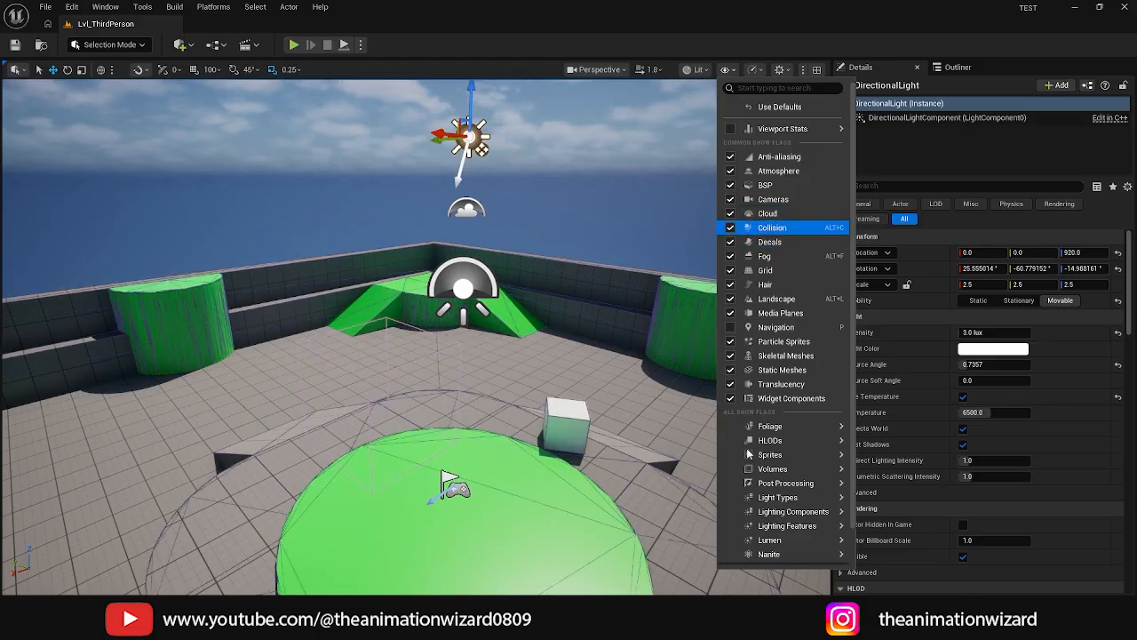
click(753, 36)
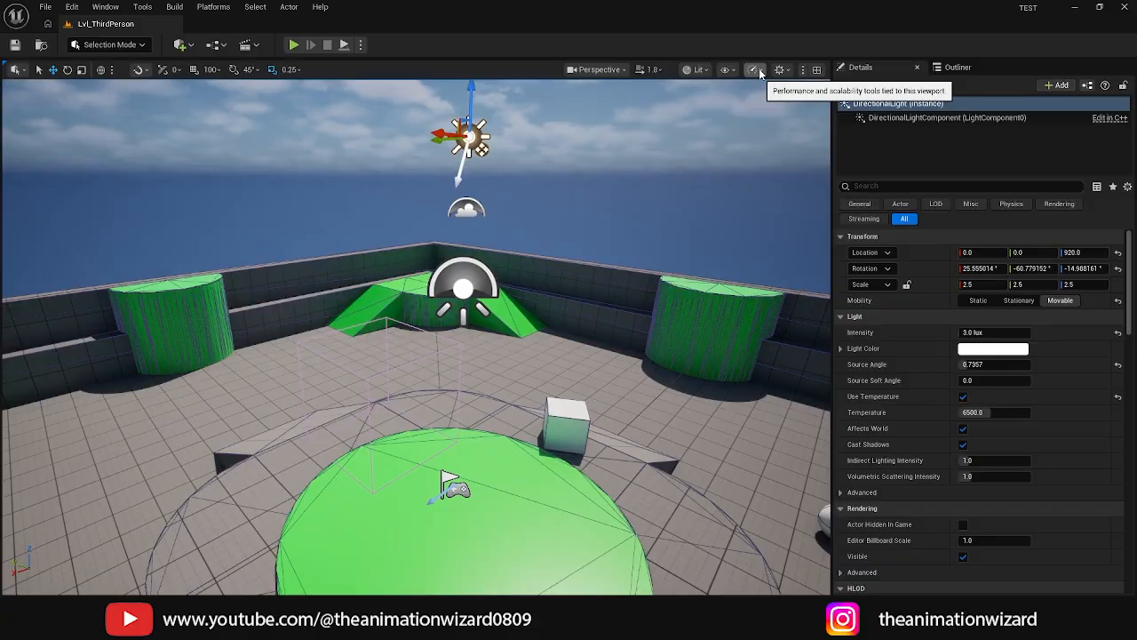
Preview the level with Viewport Scalability set to Low, orbit around it, and restore the quality to Epic.
click(759, 68)
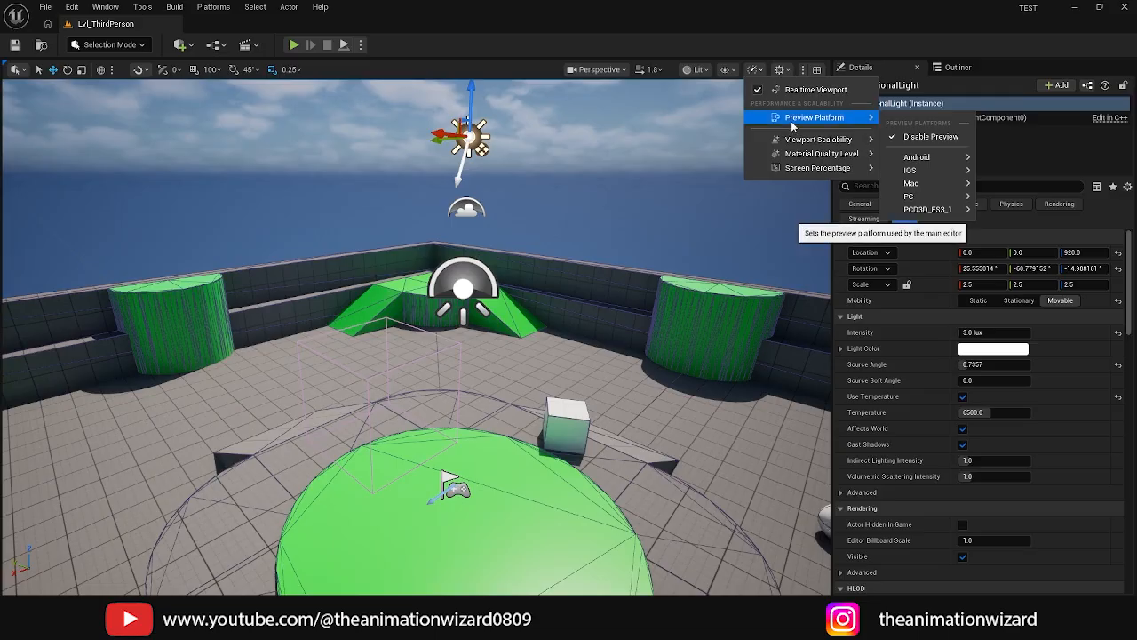
mouse_move(795, 144)
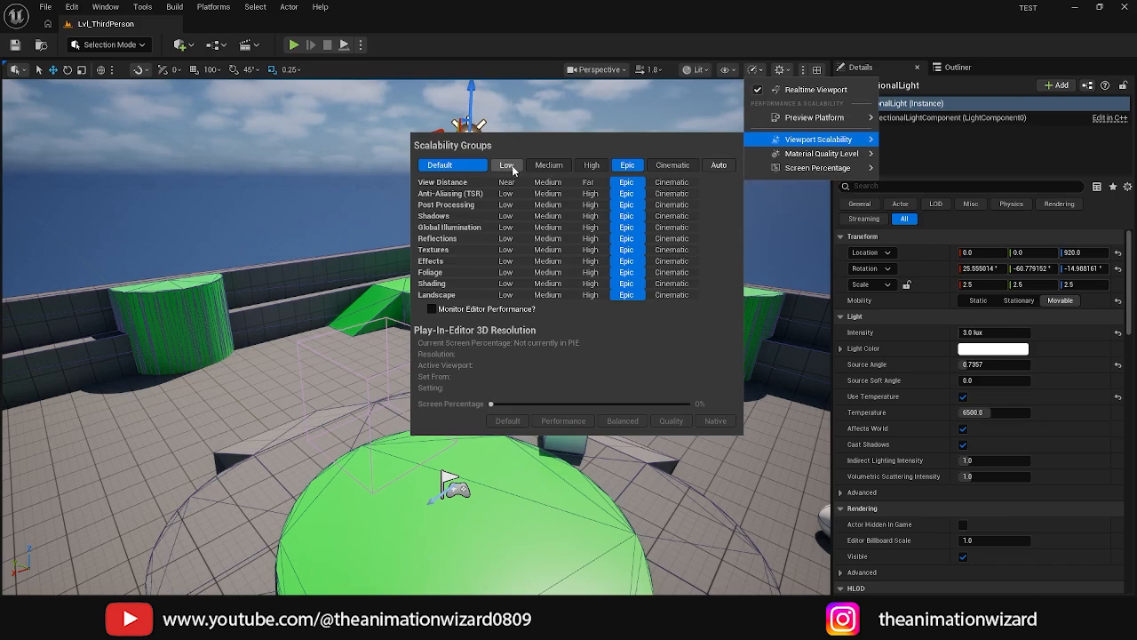
click(512, 165)
mouse_move(279, 477)
alt+mouse_down()
mouse_move(186, 489)
mouse_move(177, 449)
mouse_move(347, 498)
mouse_move(426, 542)
mouse_move(277, 485)
alt+mouse_up()
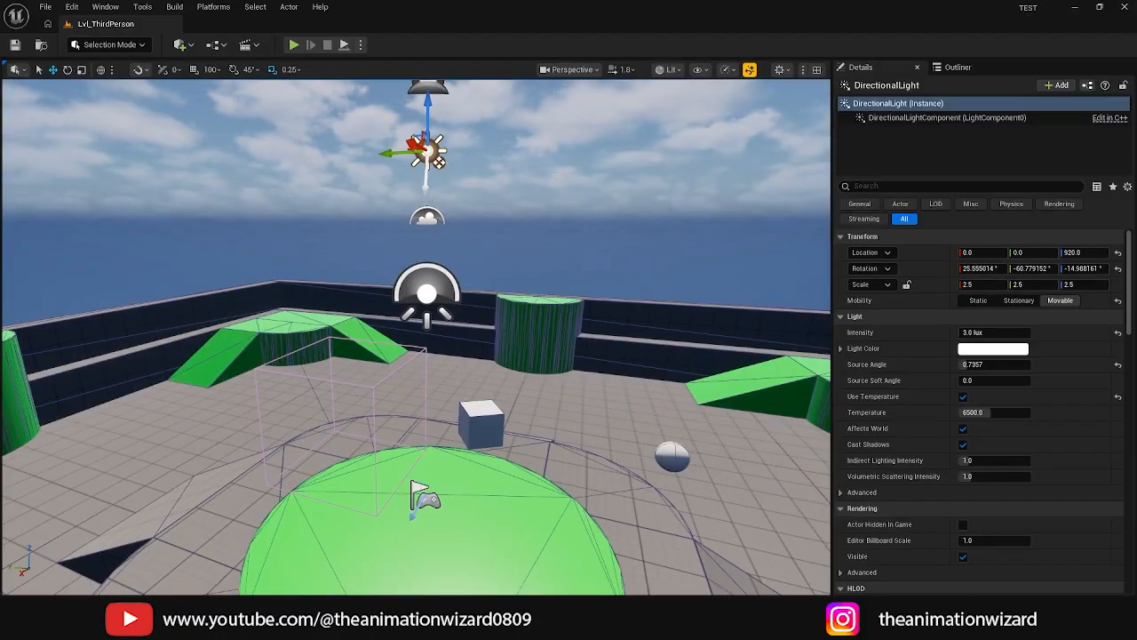
click(750, 71)
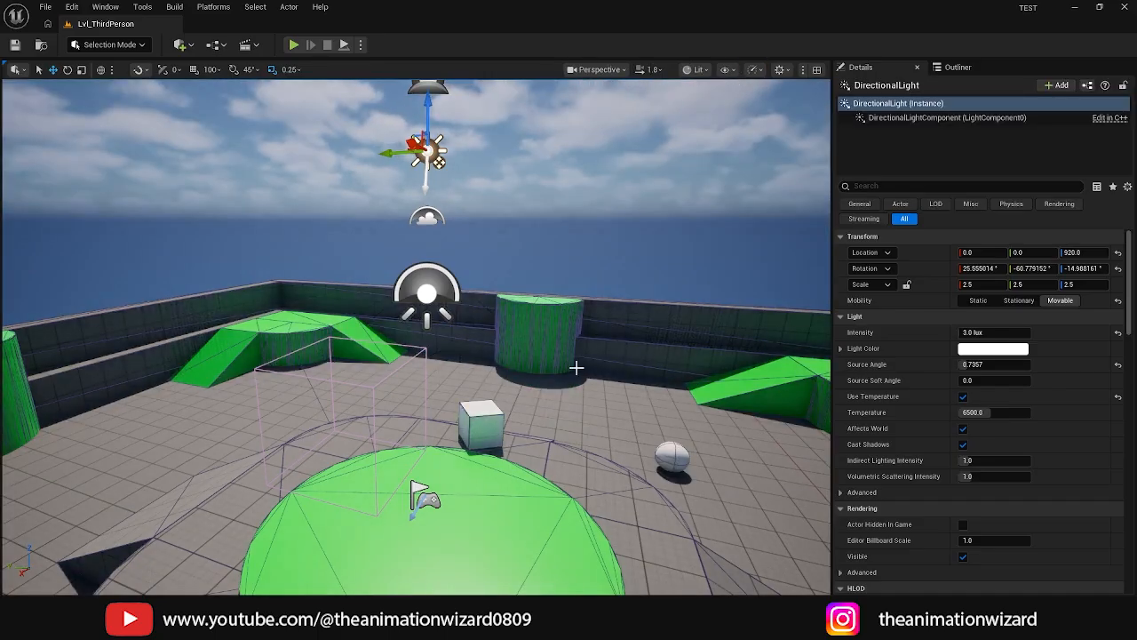
Review the Viewport Scalability quality groups and the viewport's mouse control settings.
click(754, 71)
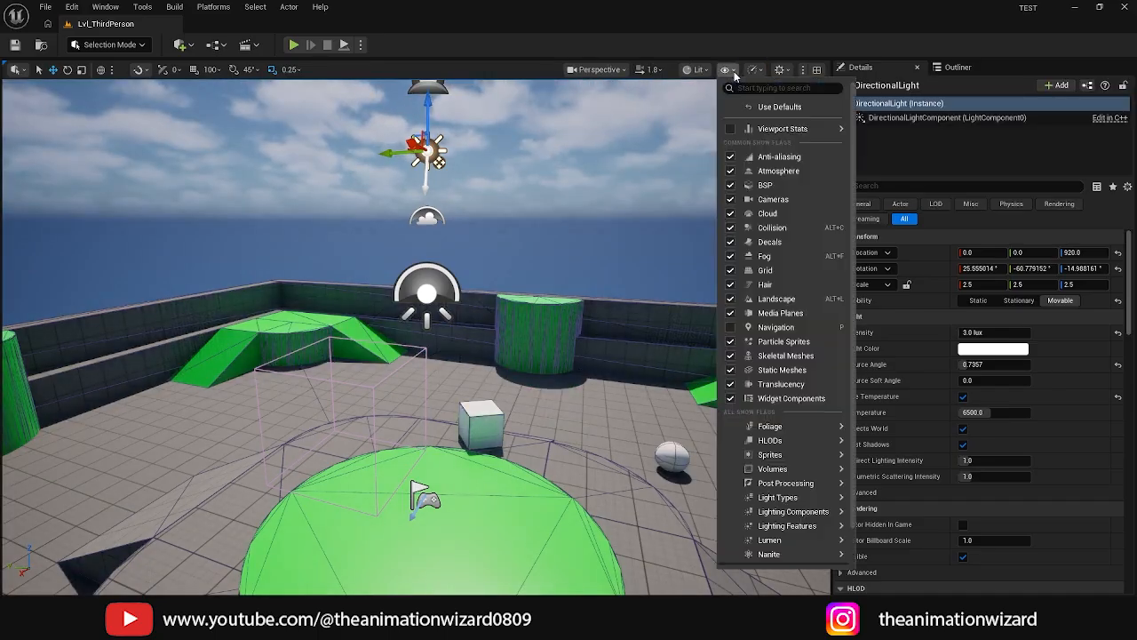
click(781, 70)
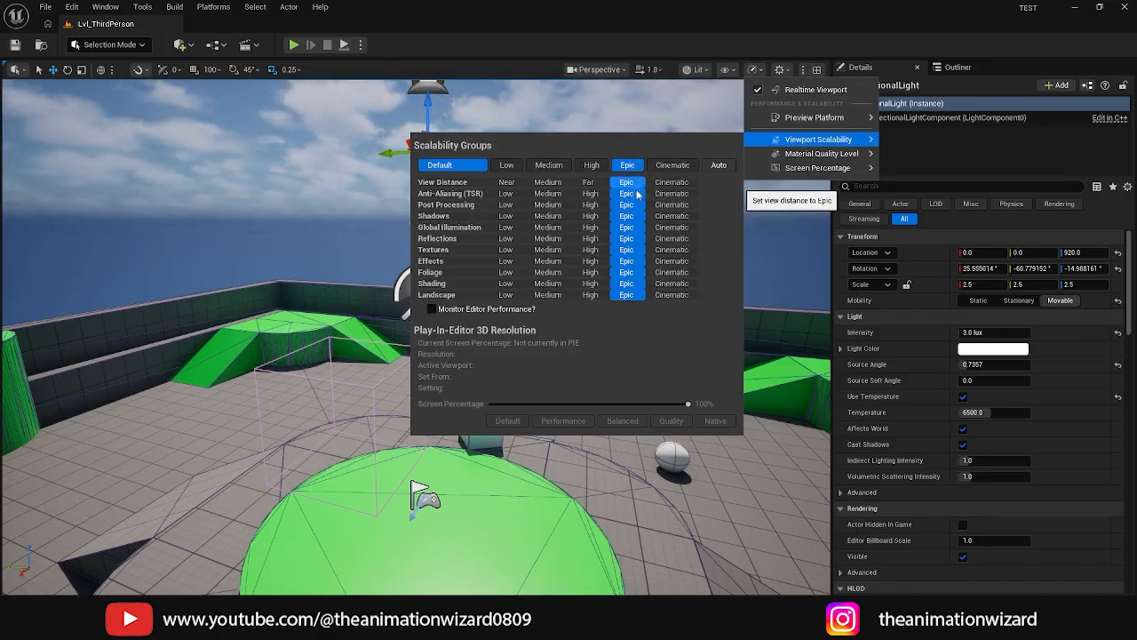
click(607, 23)
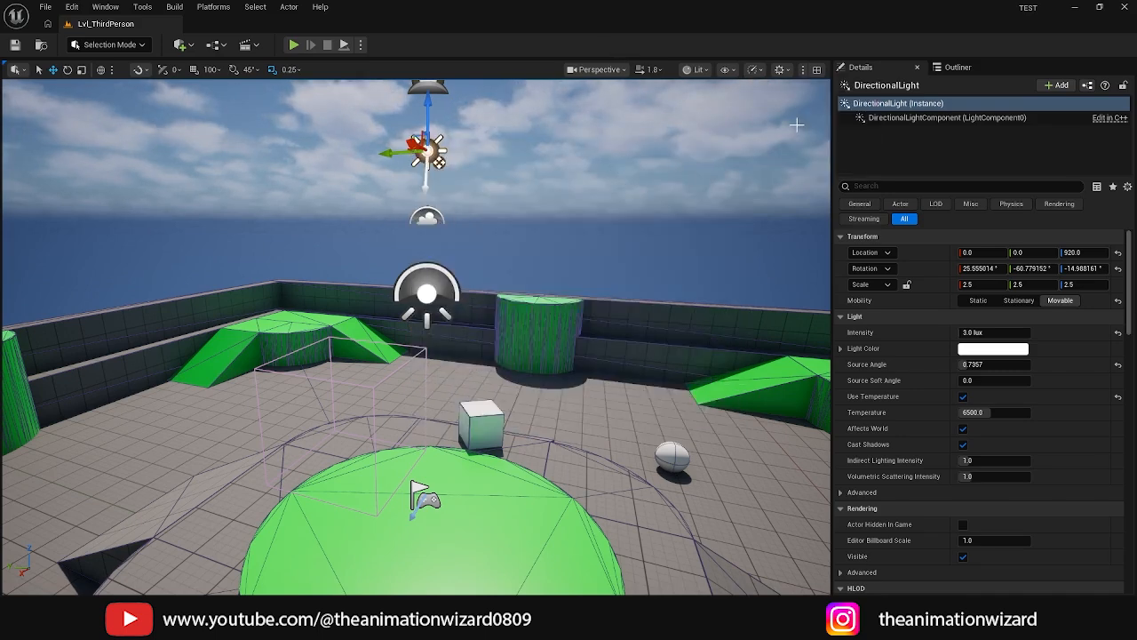
click(779, 69)
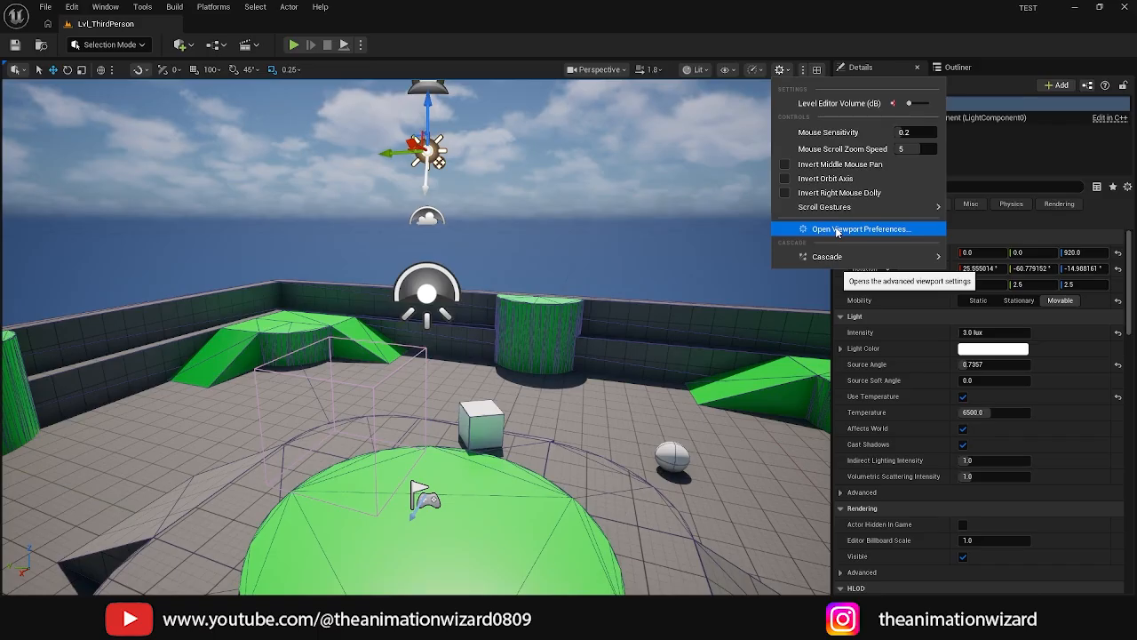
click(733, 5)
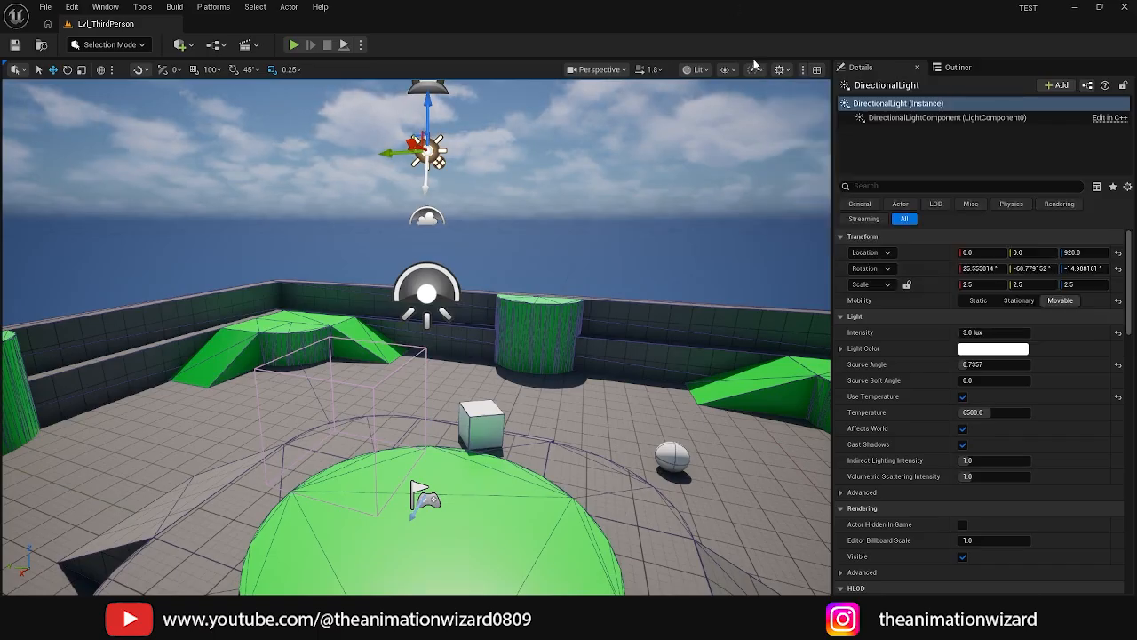
Switch to the four-viewport layout and set the Right and Front viewports to Lit.
click(818, 71)
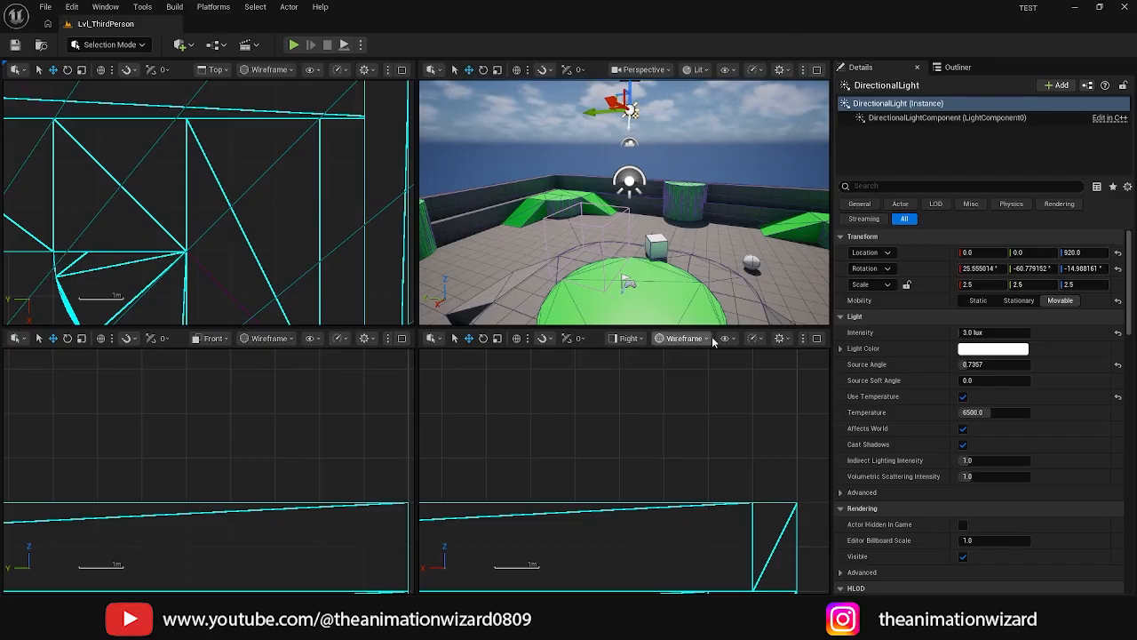
click(683, 337)
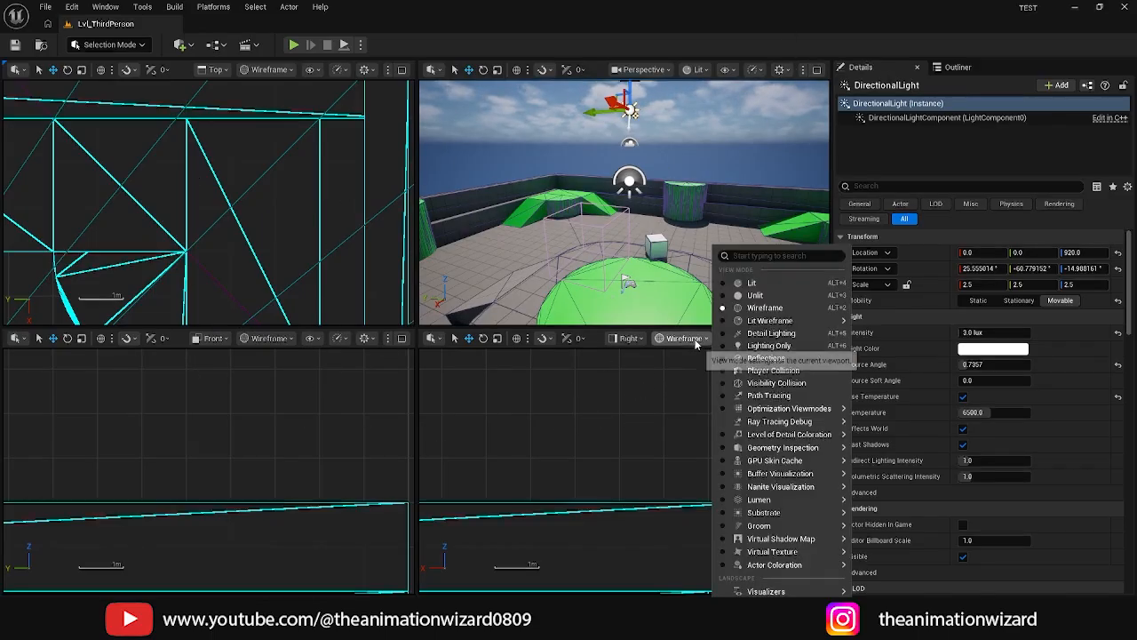
click(751, 283)
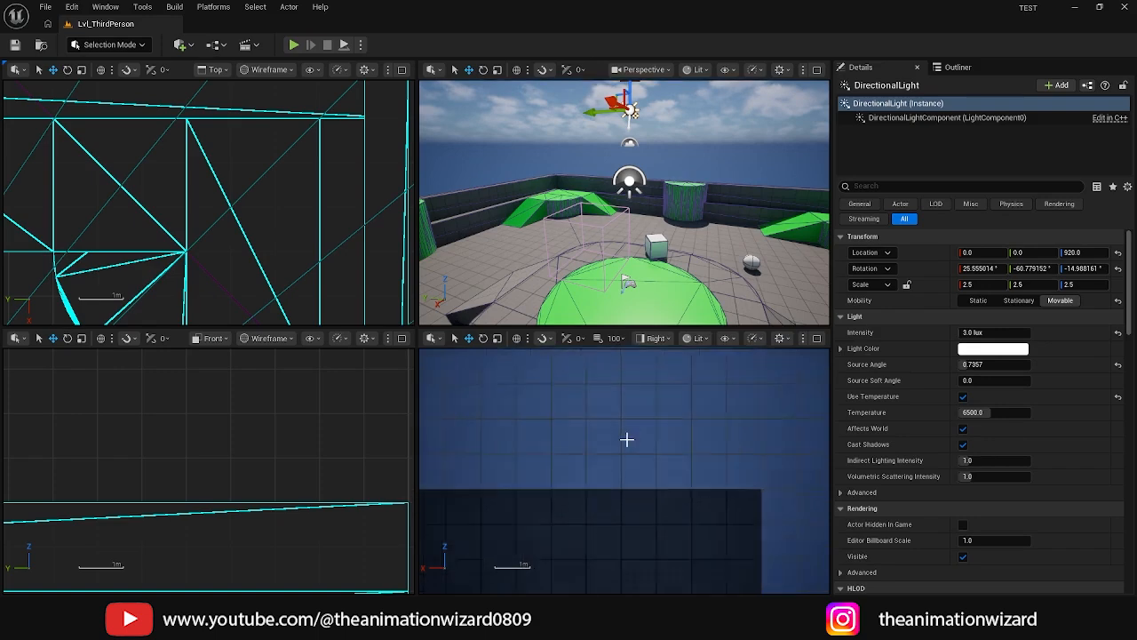
click(293, 341)
click(336, 283)
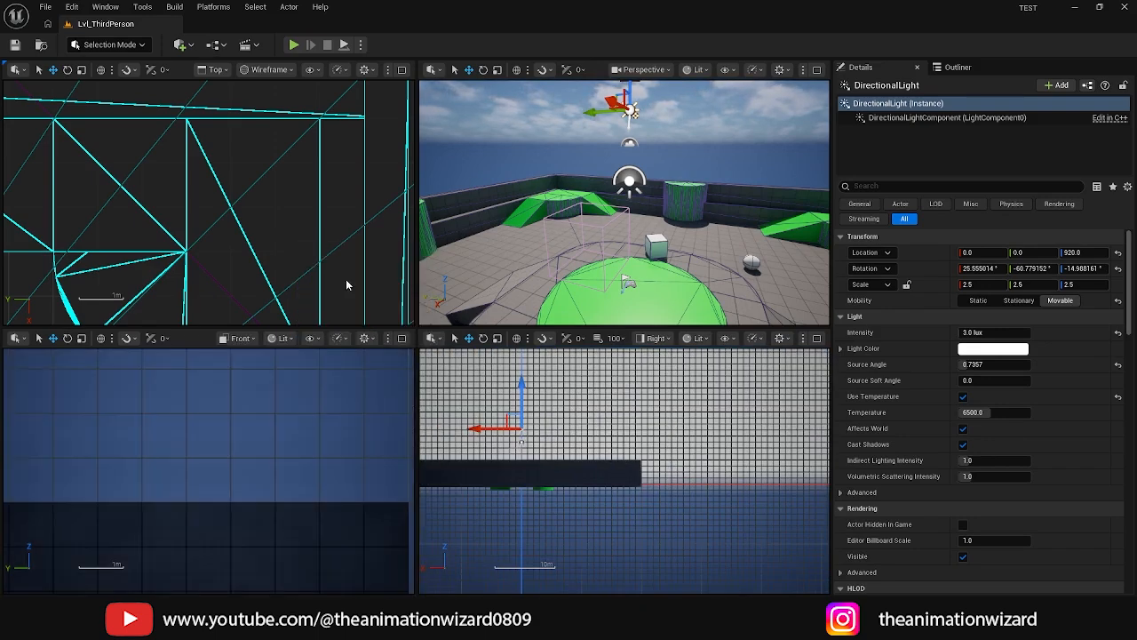
Set the Top viewport to Lit and frame the entire level in it.
scroll(258, 294, down, 4)
scroll(274, 242, down, 3)
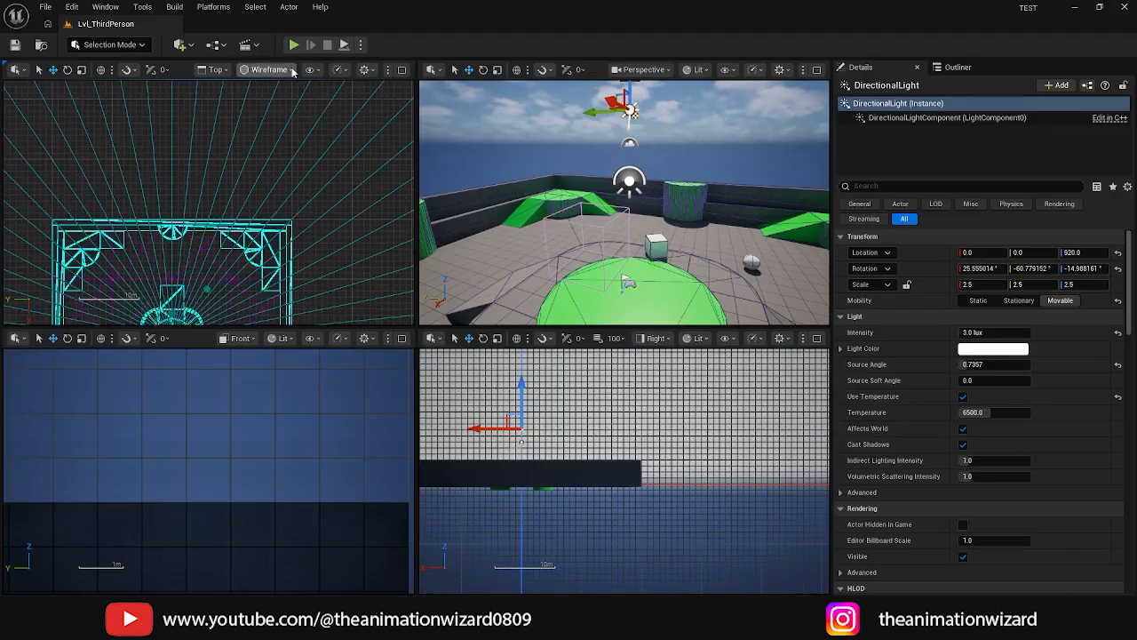
click(269, 69)
click(276, 114)
scroll(292, 183, down, 4)
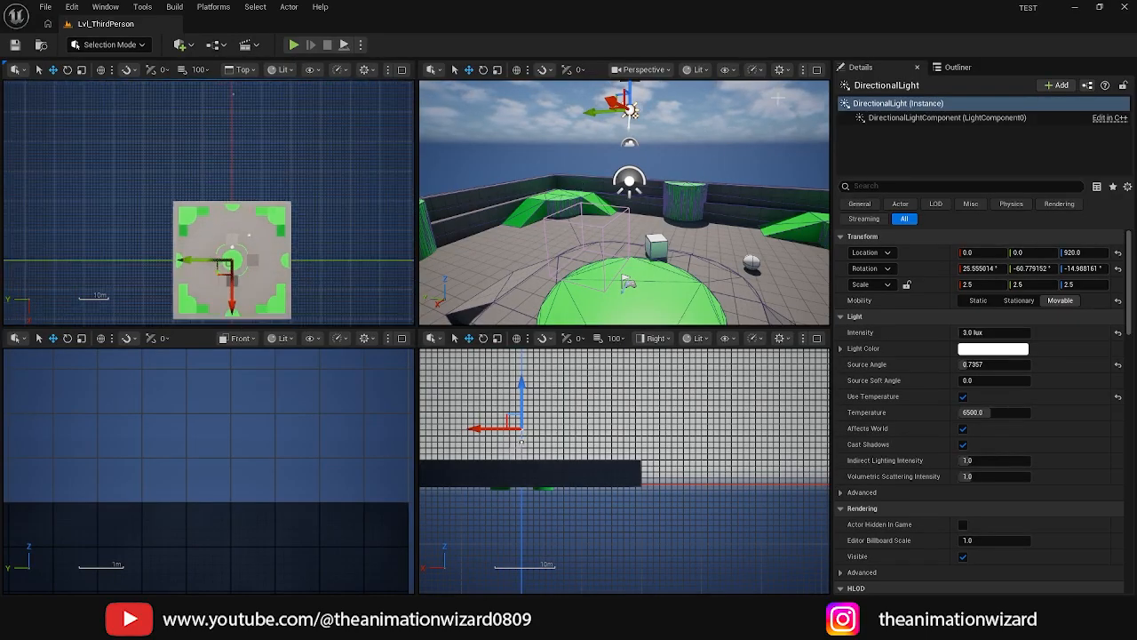
Maximize the Perspective viewport from the four-viewport layout and turn off the Collision show flag.
click(816, 70)
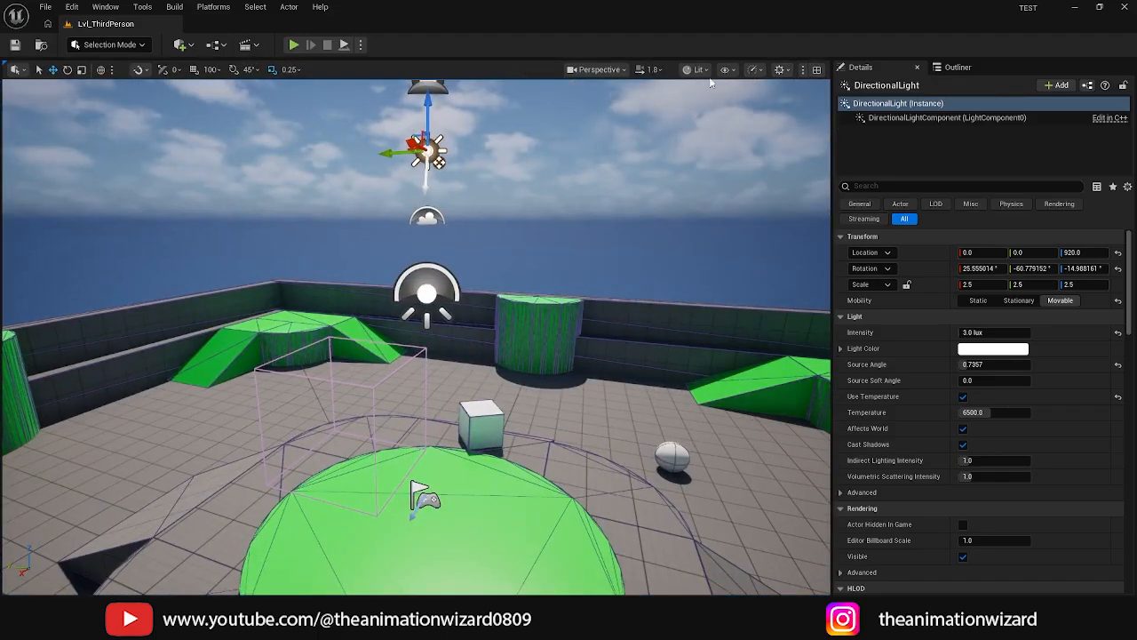
click(726, 69)
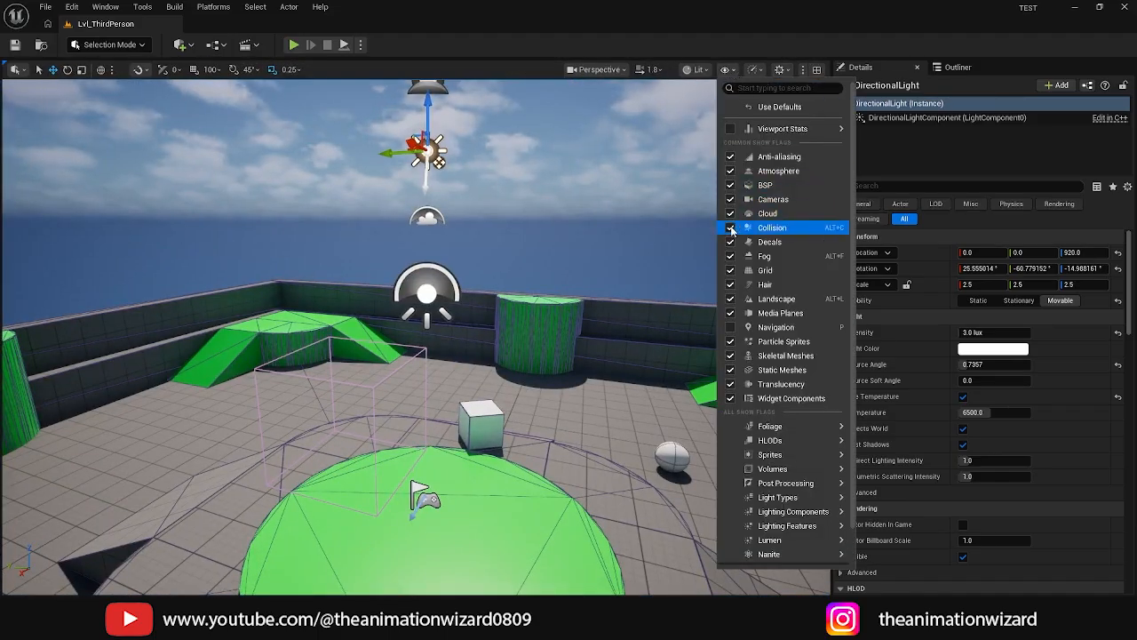
click(732, 229)
right_drag(462, 337, 426, 373)
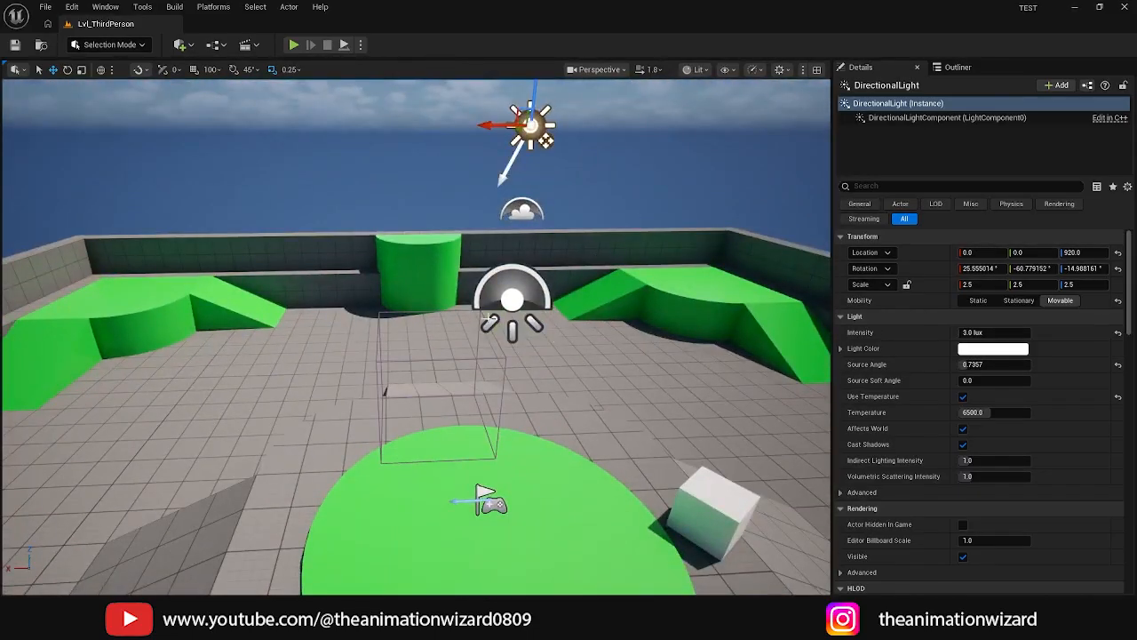
right_drag(413, 295, 475, 267)
alt+drag(480, 310, 569, 364)
mouse_move(566, 303)
alt+mouse_down()
mouse_move(476, 408)
mouse_move(556, 300)
alt+mouse_up()
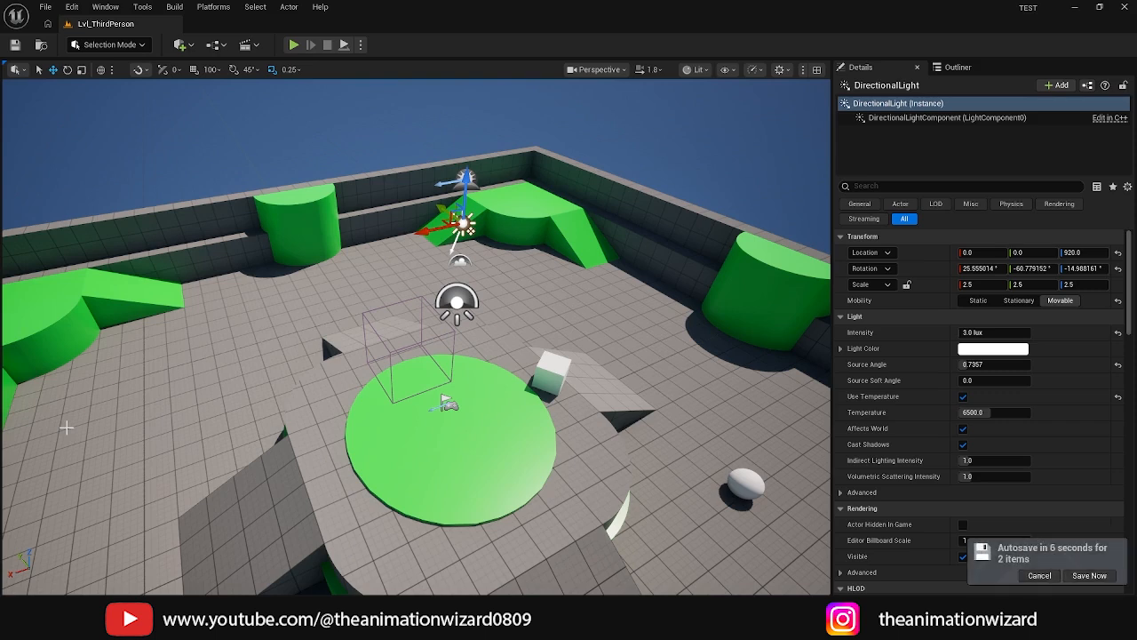
alt+drag(332, 455, 432, 368)
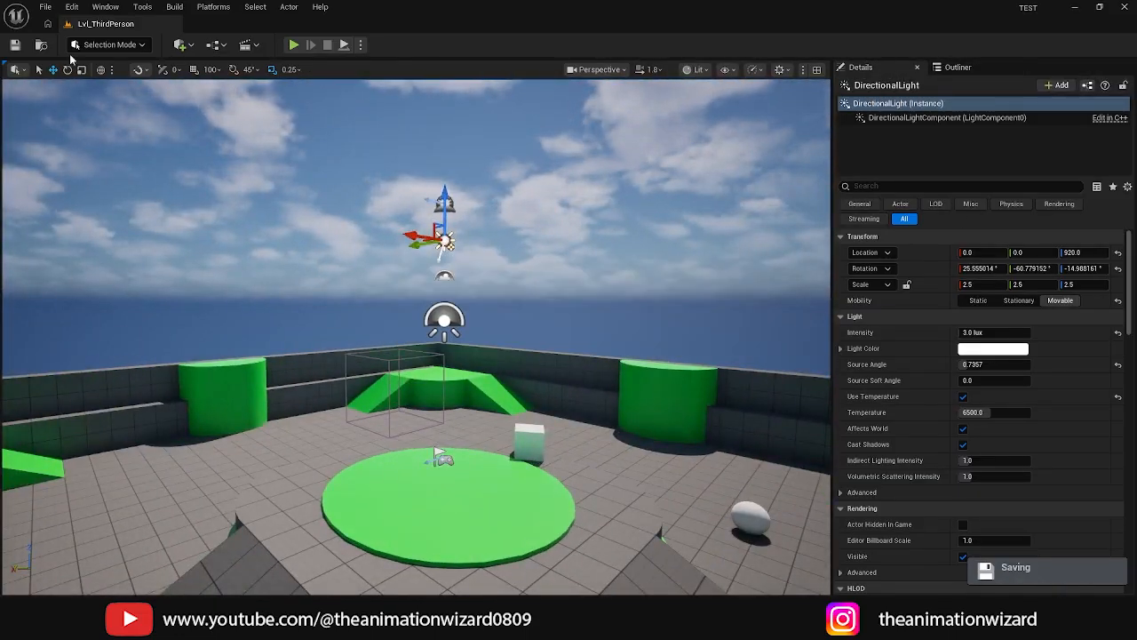
Duplicate the directional light beside the original and delete the copy.
alt+drag(420, 244, 537, 373)
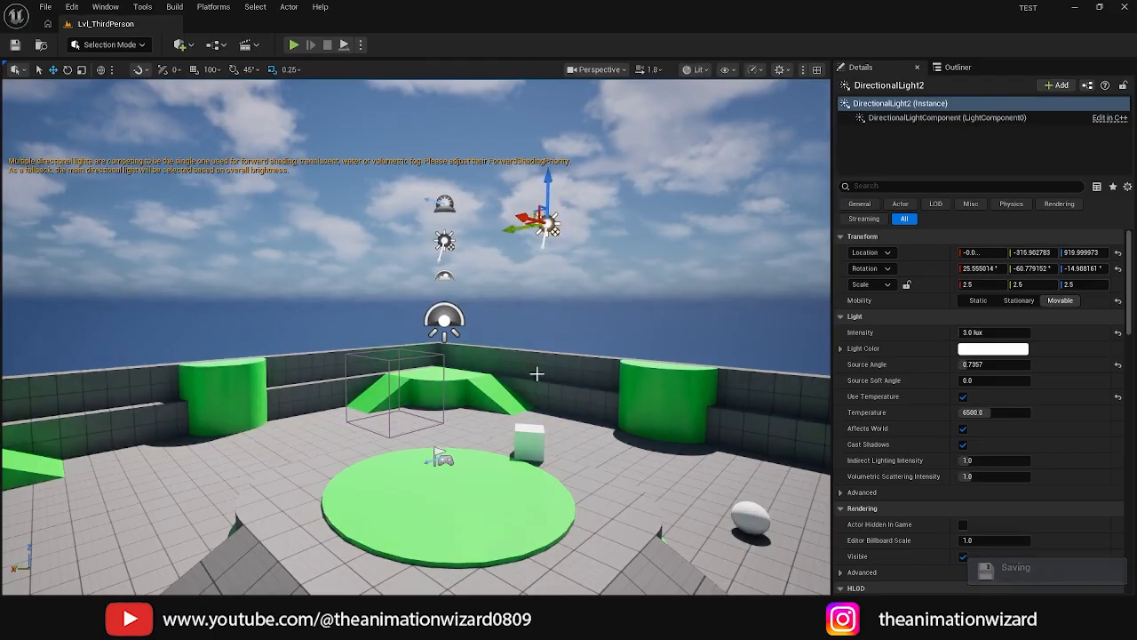
key(Delete)
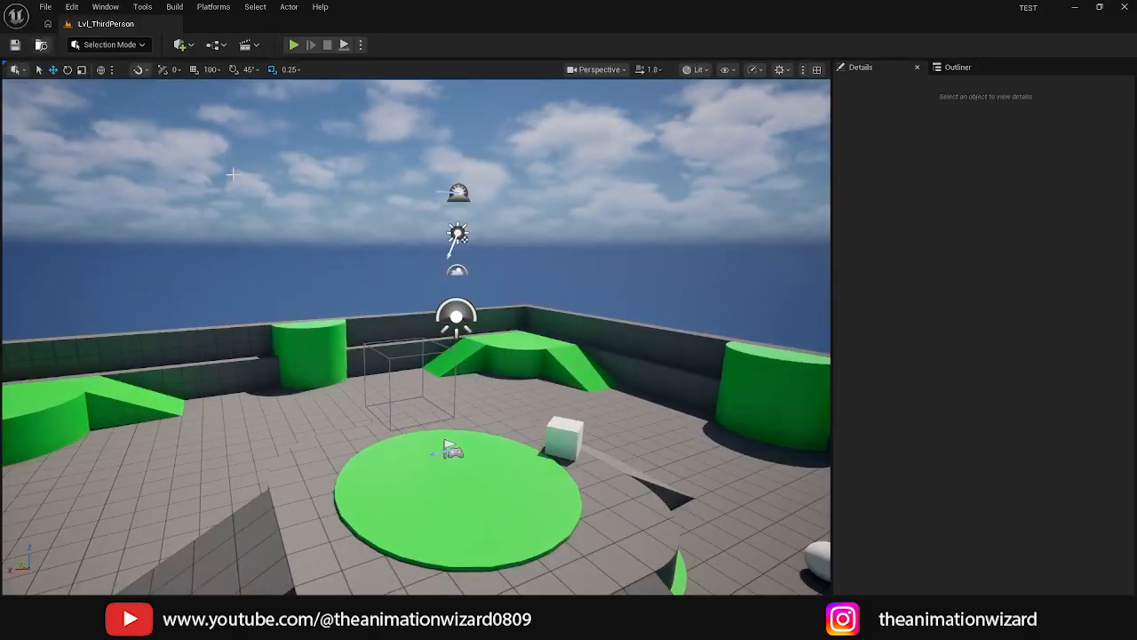
right_drag(584, 412, 584, 440)
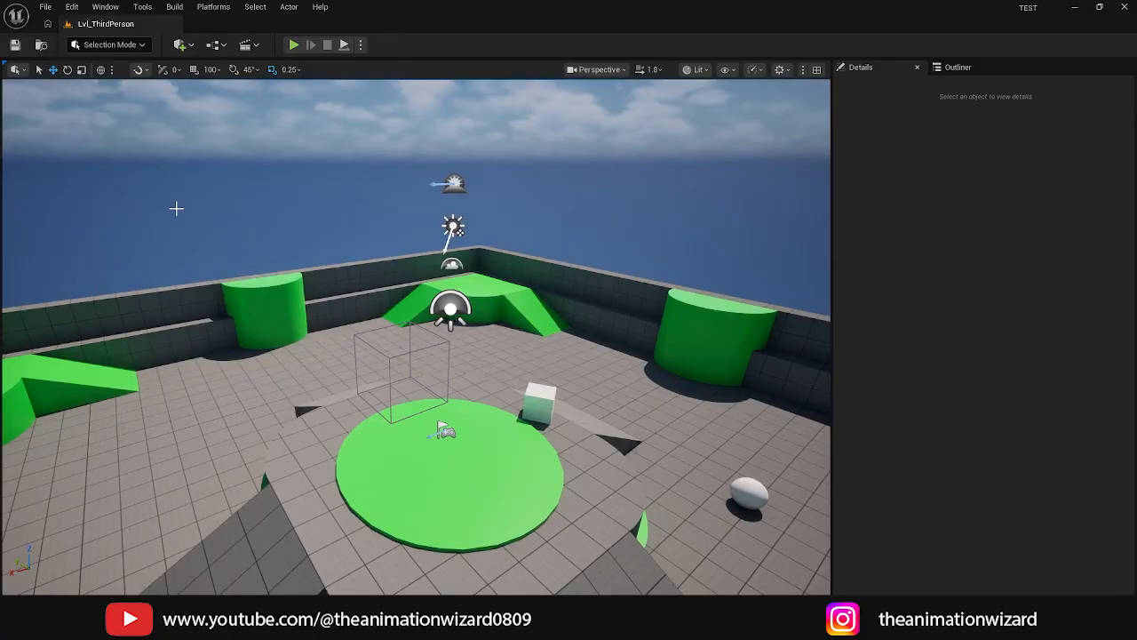
right_drag(590, 356, 591, 329)
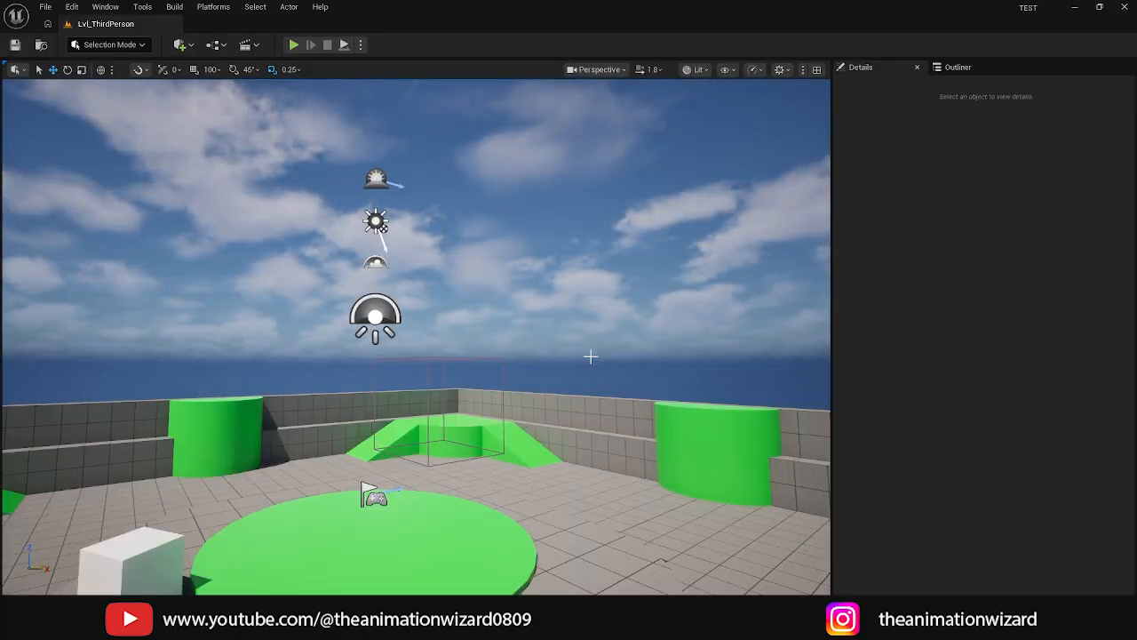